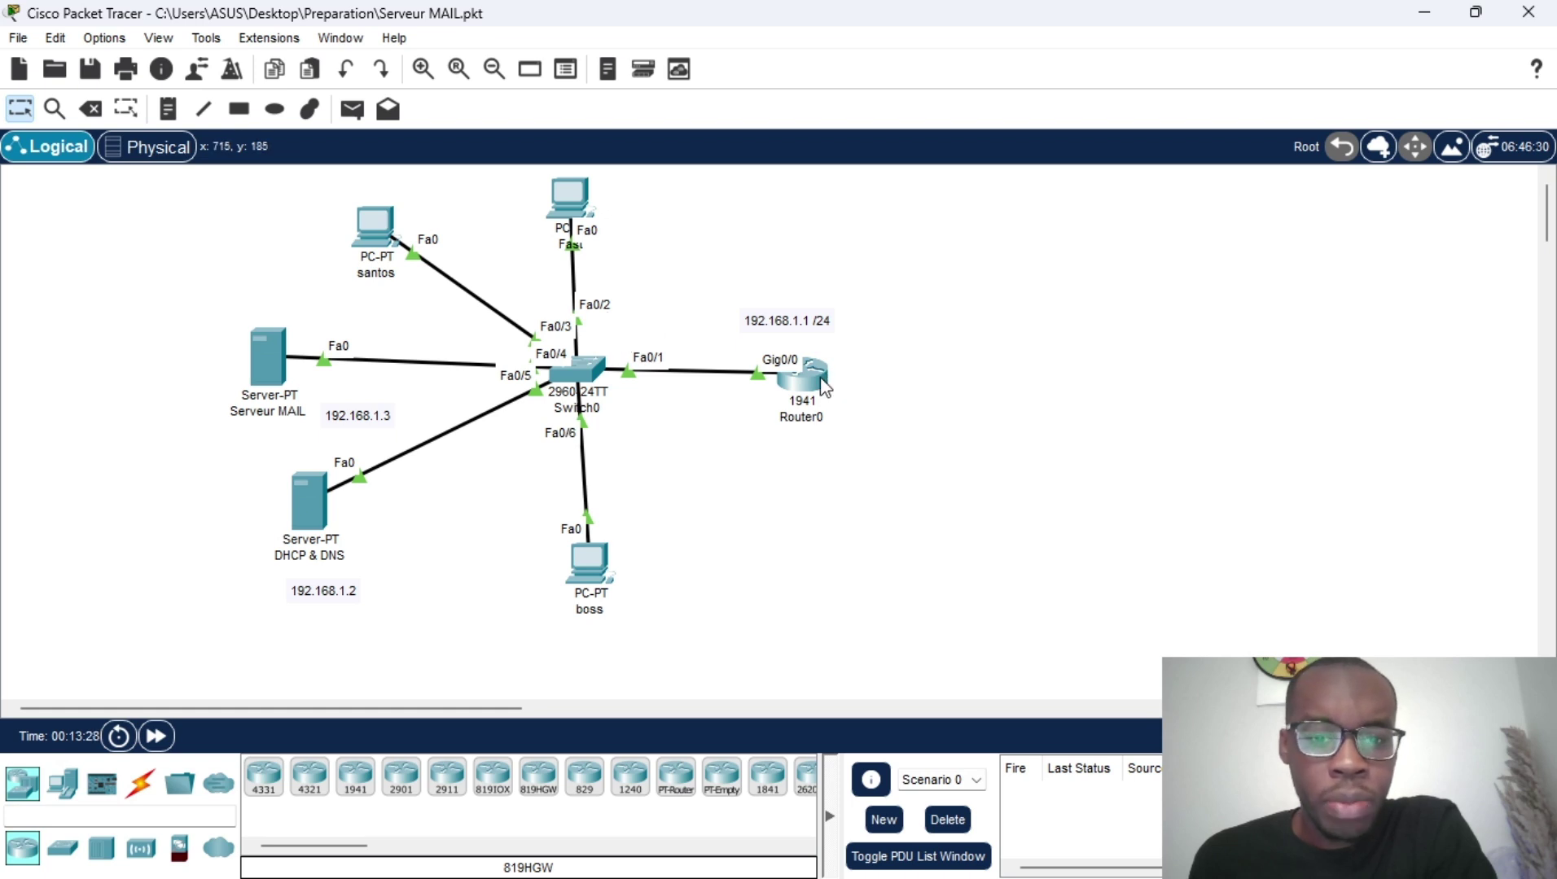
# Step: Nudge the top PC slightly left in the topology, keeping its link to Switch0
pyautogui.moveTo(825, 389)
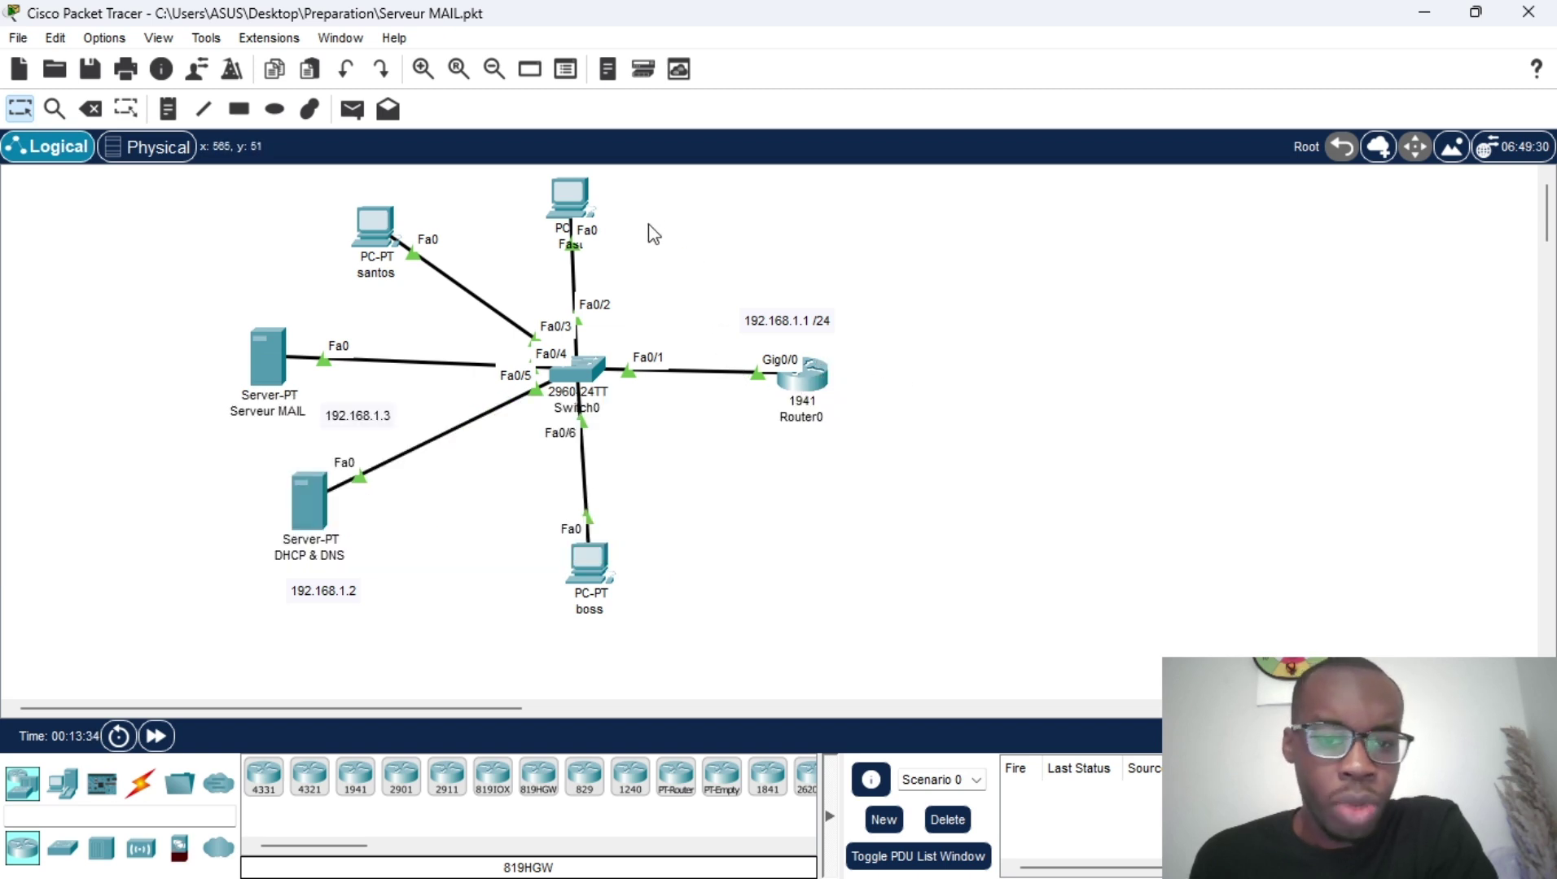
pyautogui.moveTo(554, 190); pyautogui.dragTo(529, 212)
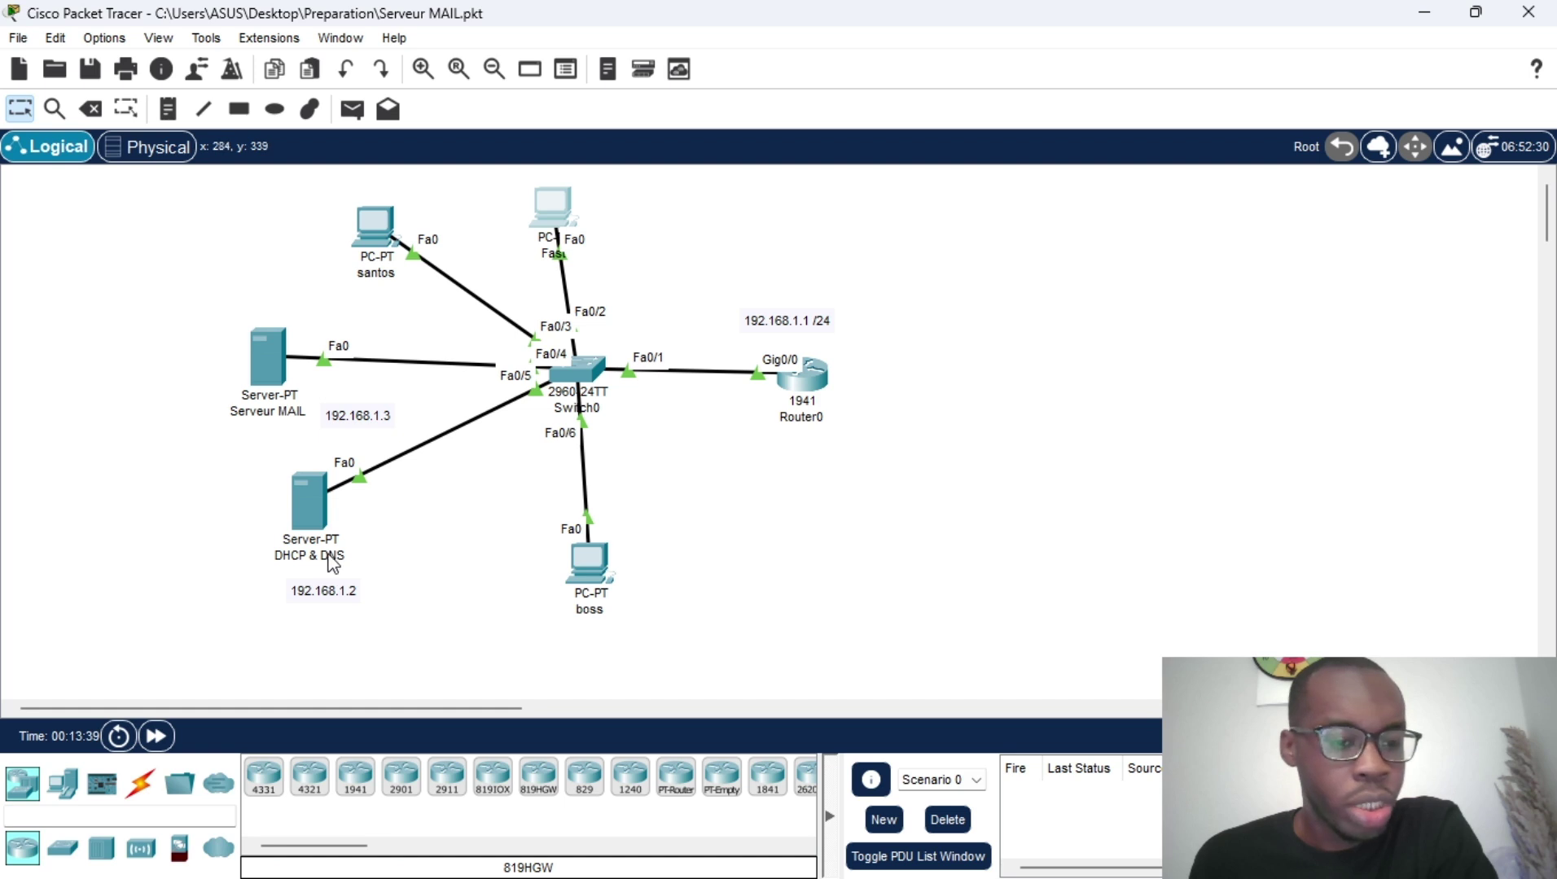
# Step: Switch the server's DHCP service on with gateway 192.168.1.1 and DNS server 192.168.1.2
pyautogui.click(306, 507)
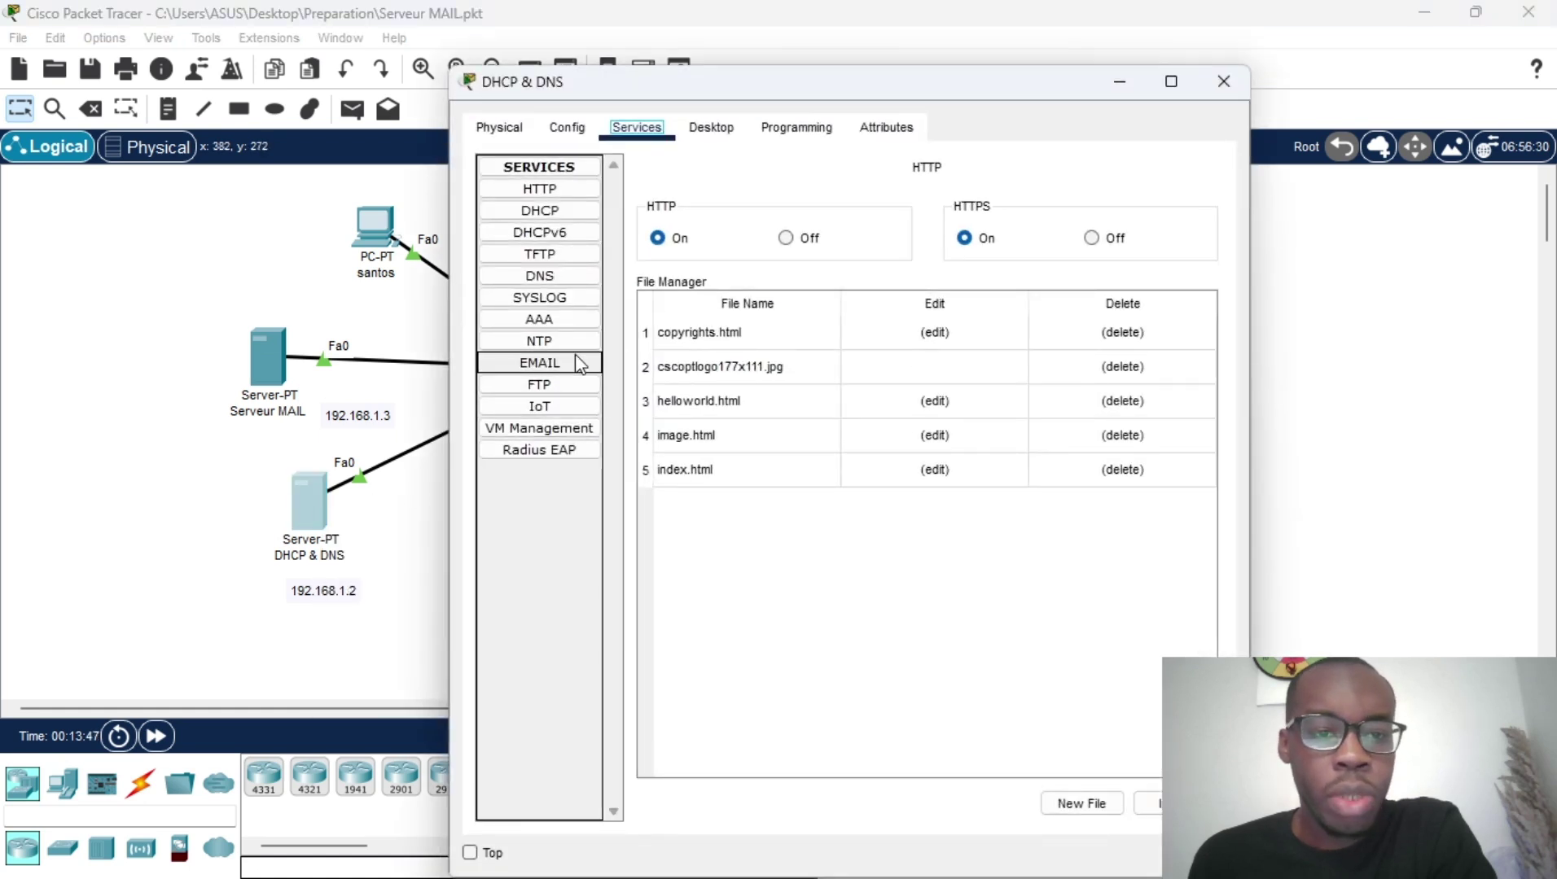
pyautogui.click(571, 211)
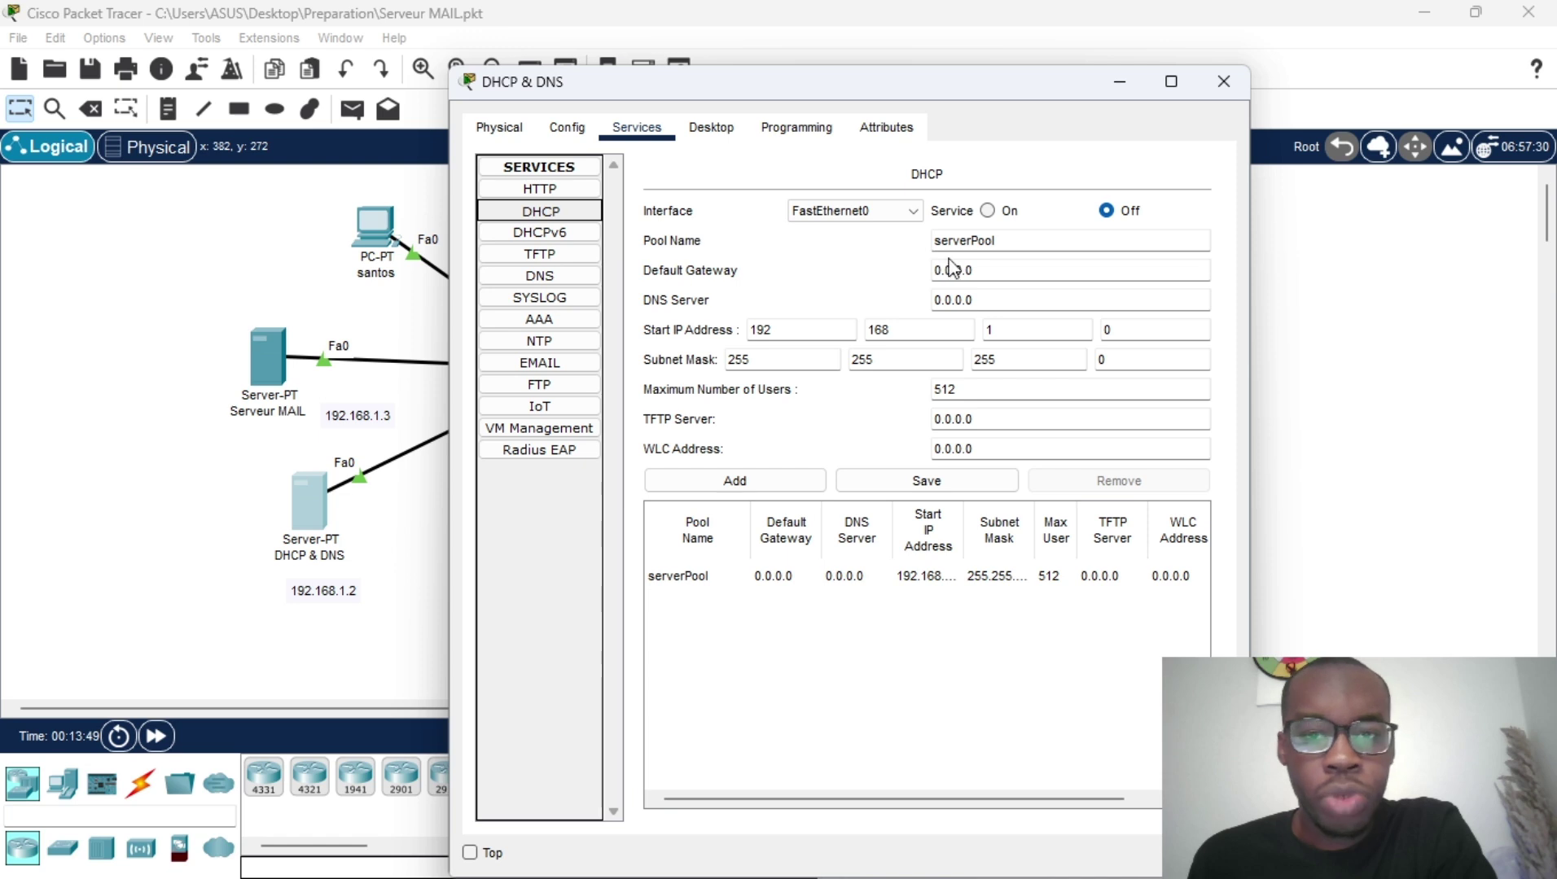
pyautogui.click(986, 210)
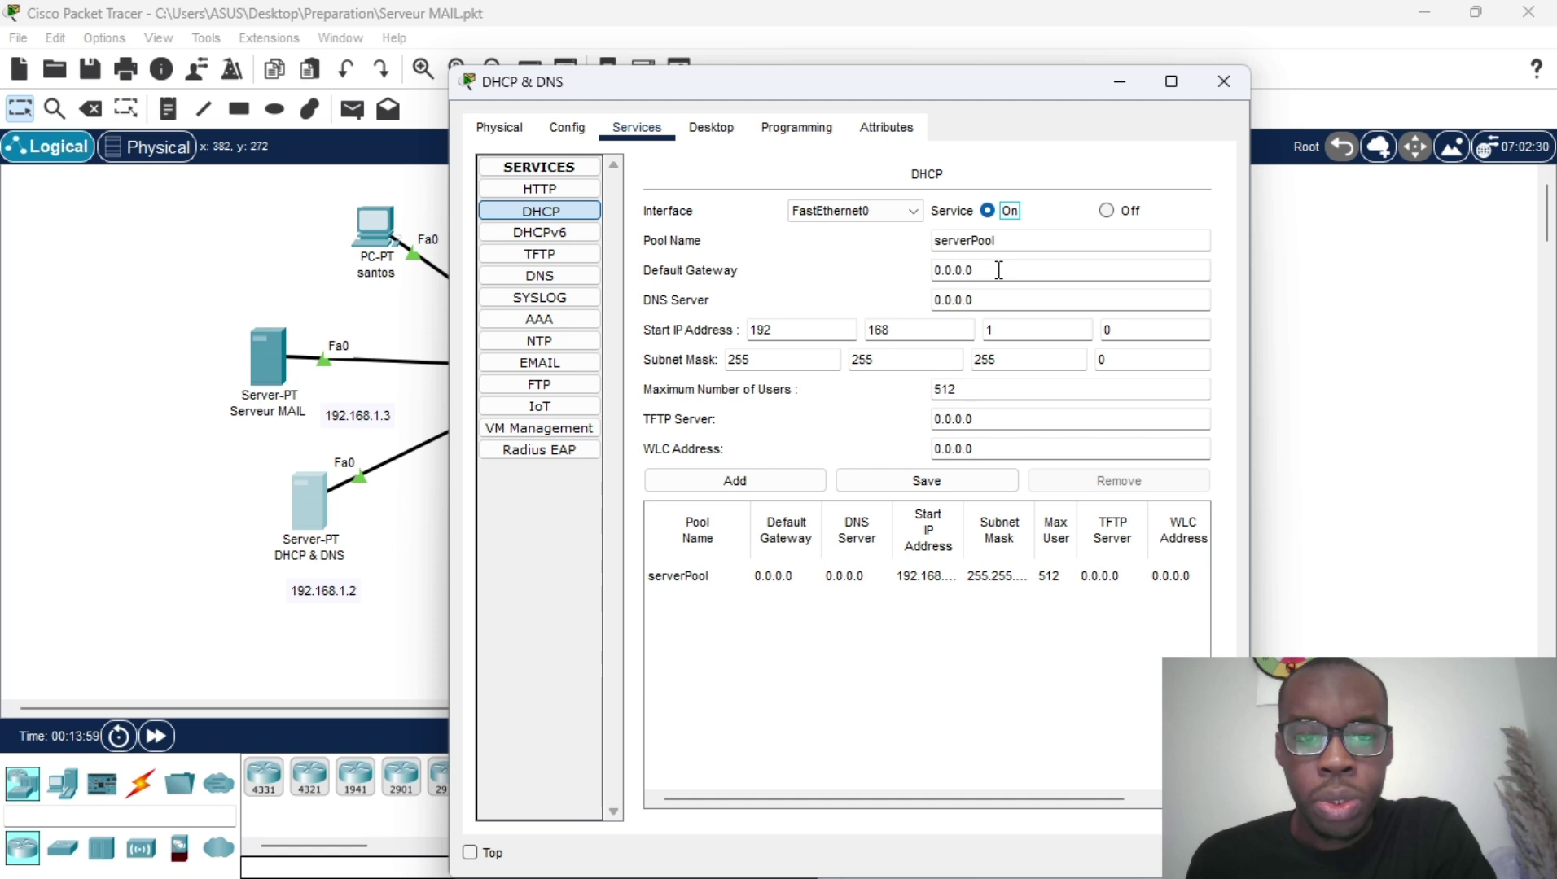
pyautogui.click(998, 270)
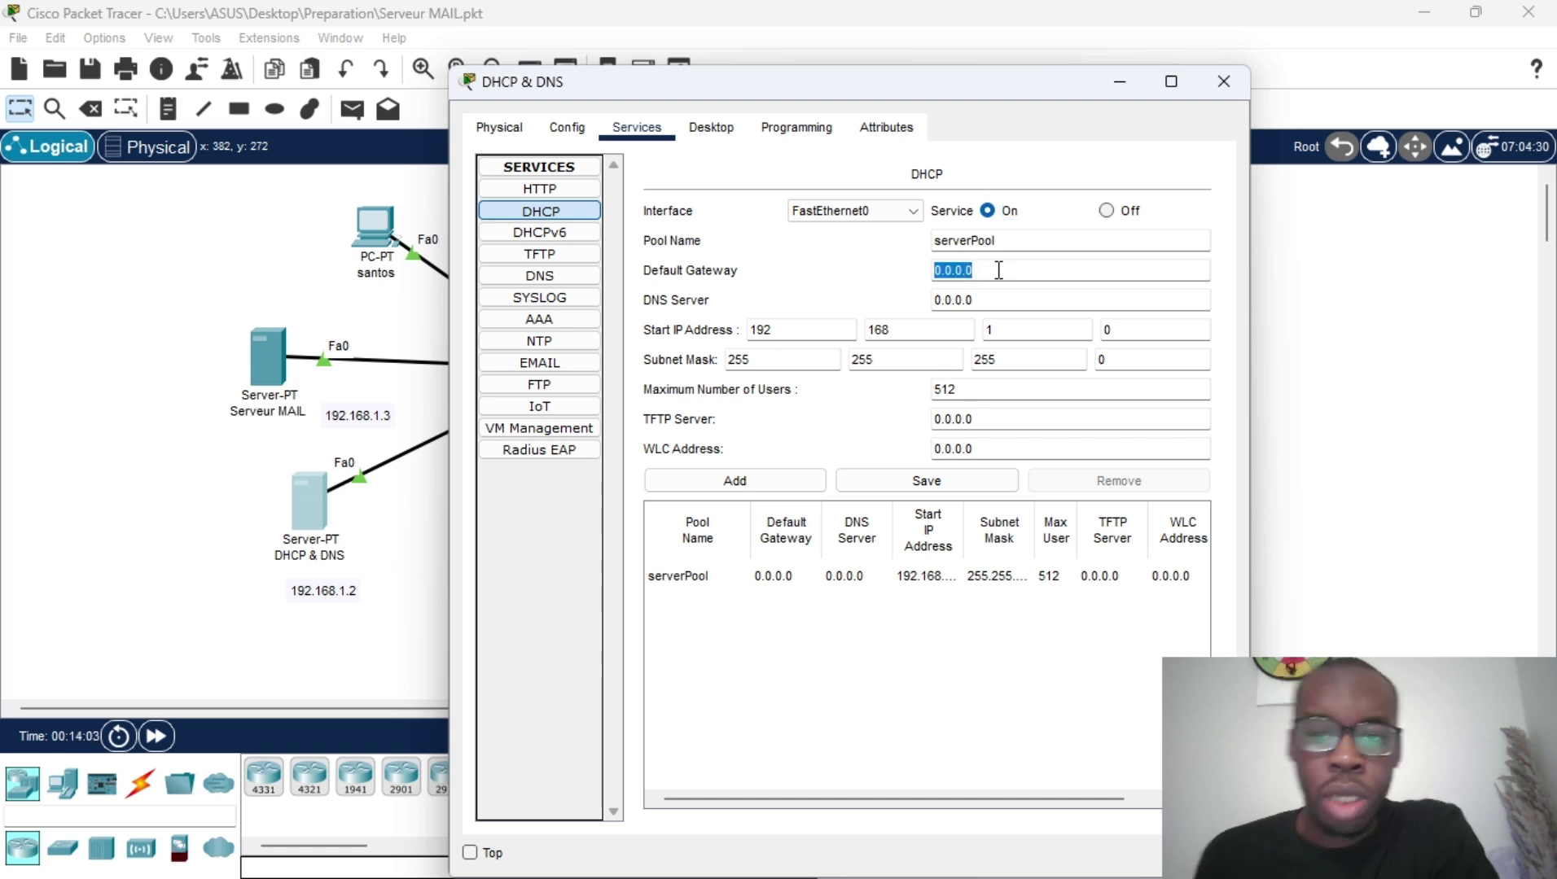
pyautogui.write('192.168.1')
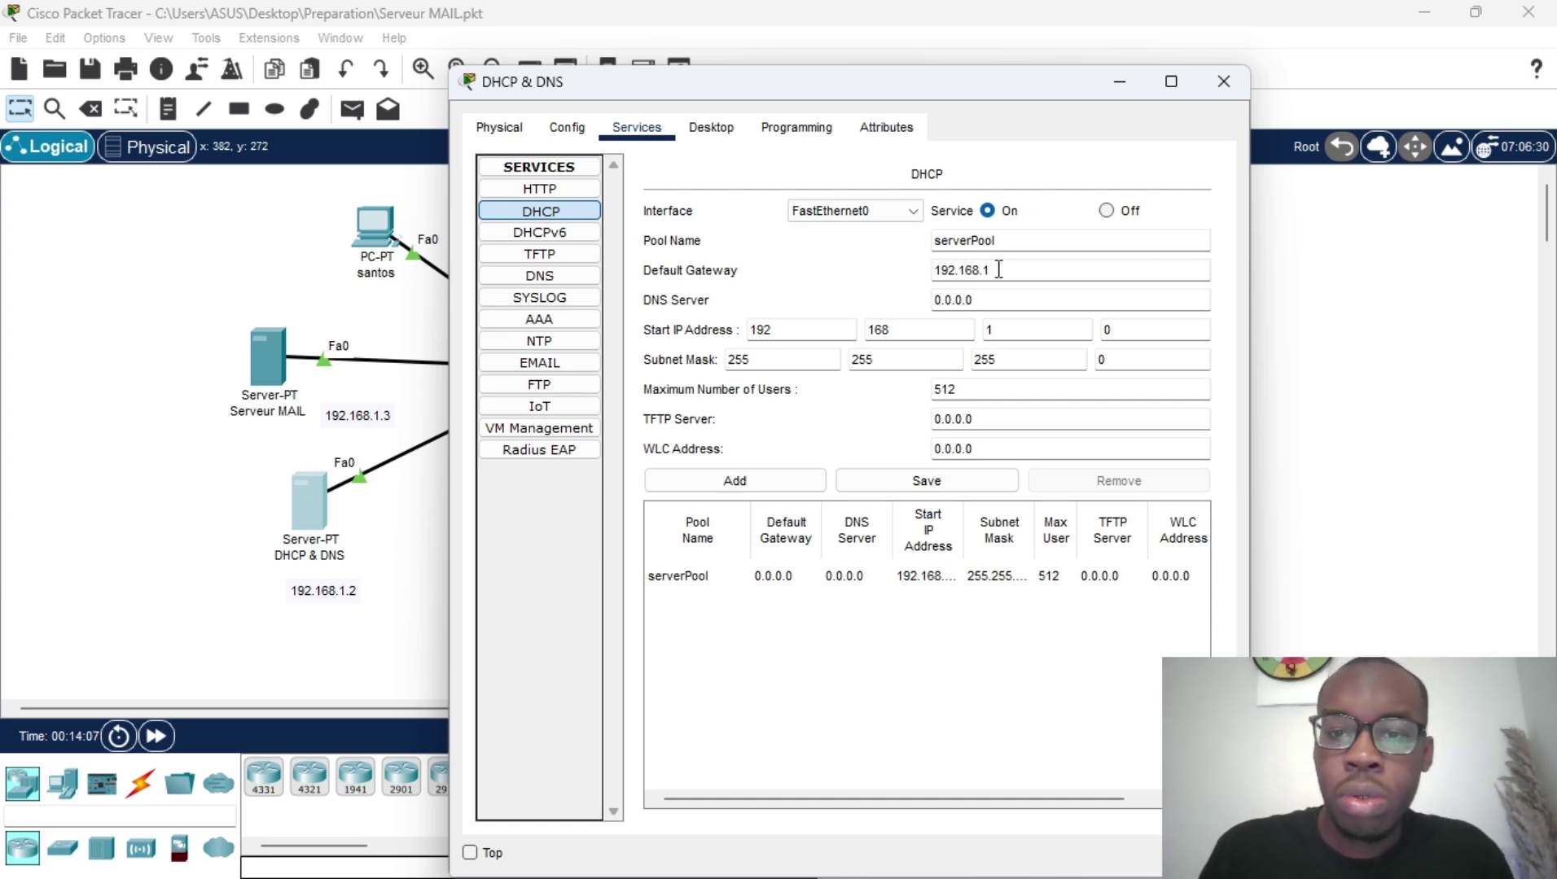
pyautogui.write('.1')
pyautogui.click(995, 298)
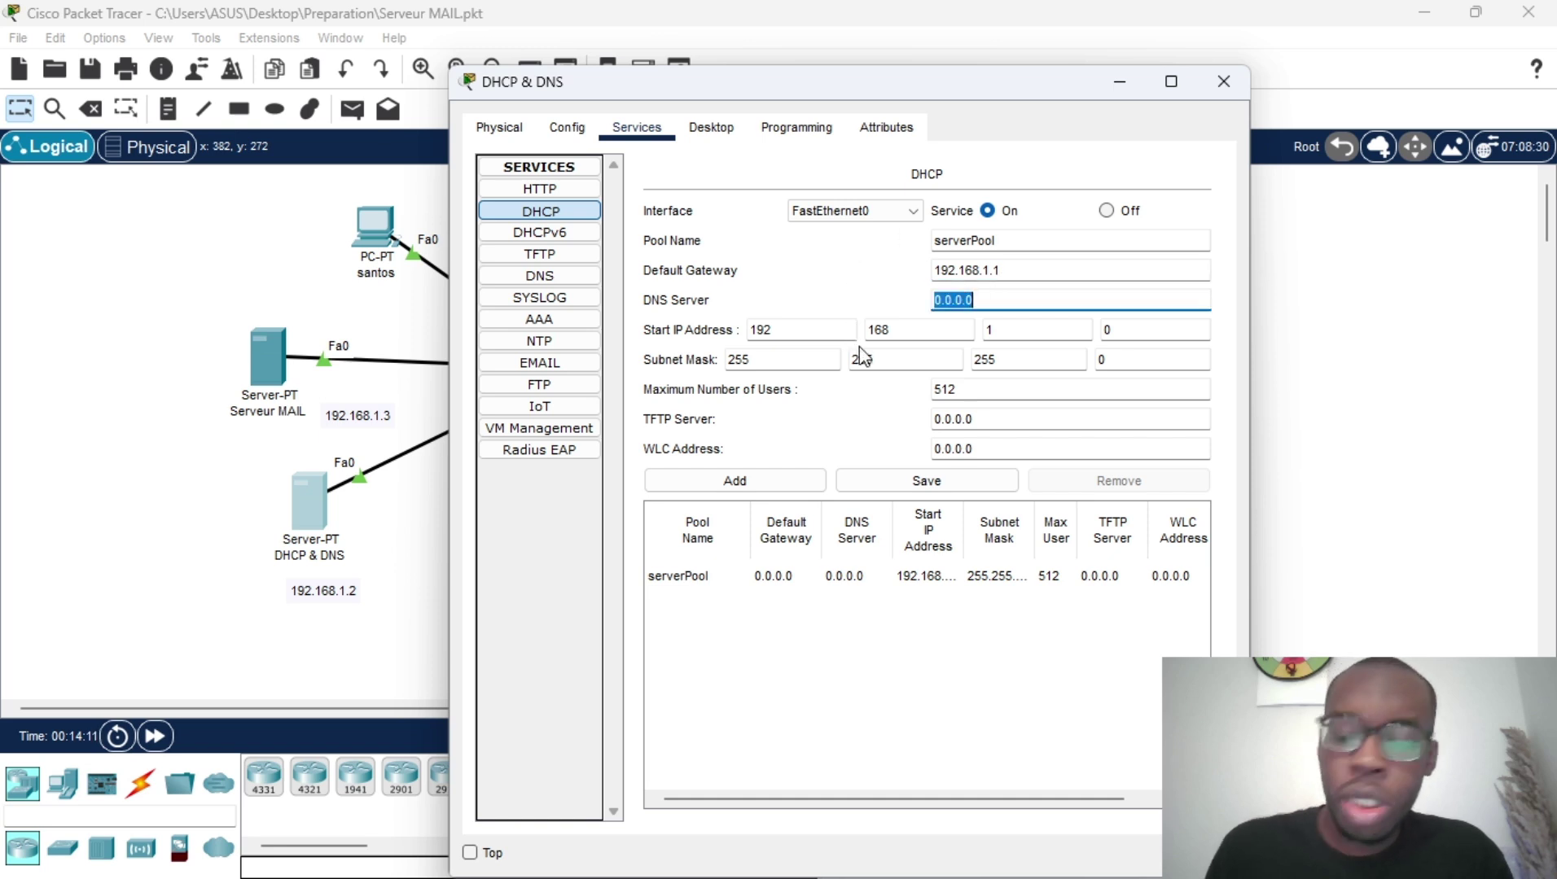
pyautogui.write('192.168.1.2')
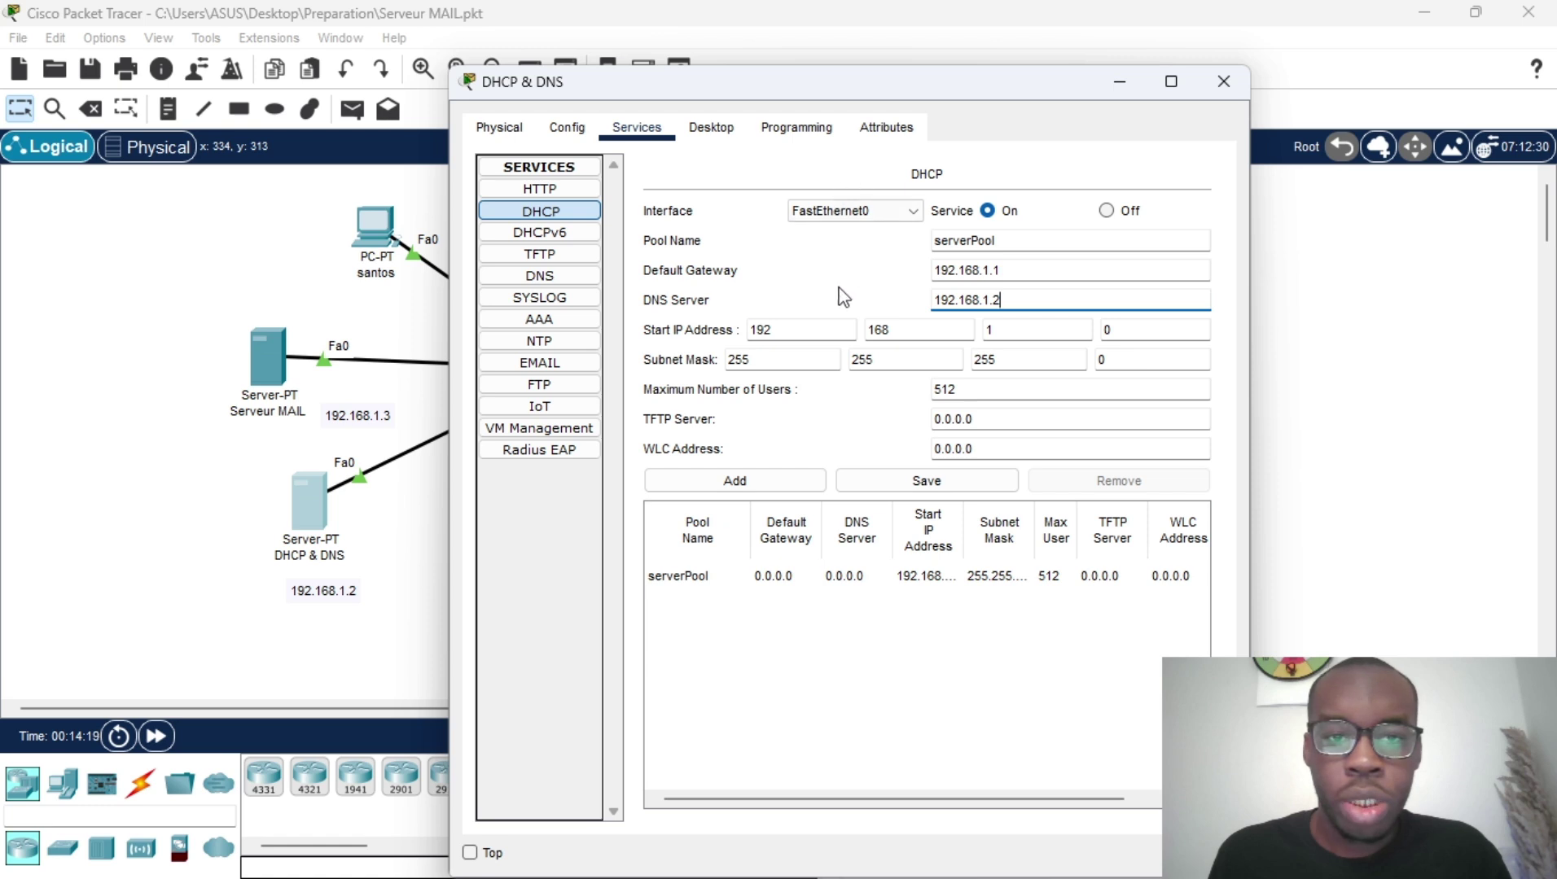
pyautogui.click(882, 274)
# Step: Set the pool start address to 192.168.1.10 and maximum users to 150, and save serverPool
pyautogui.click(1135, 334)
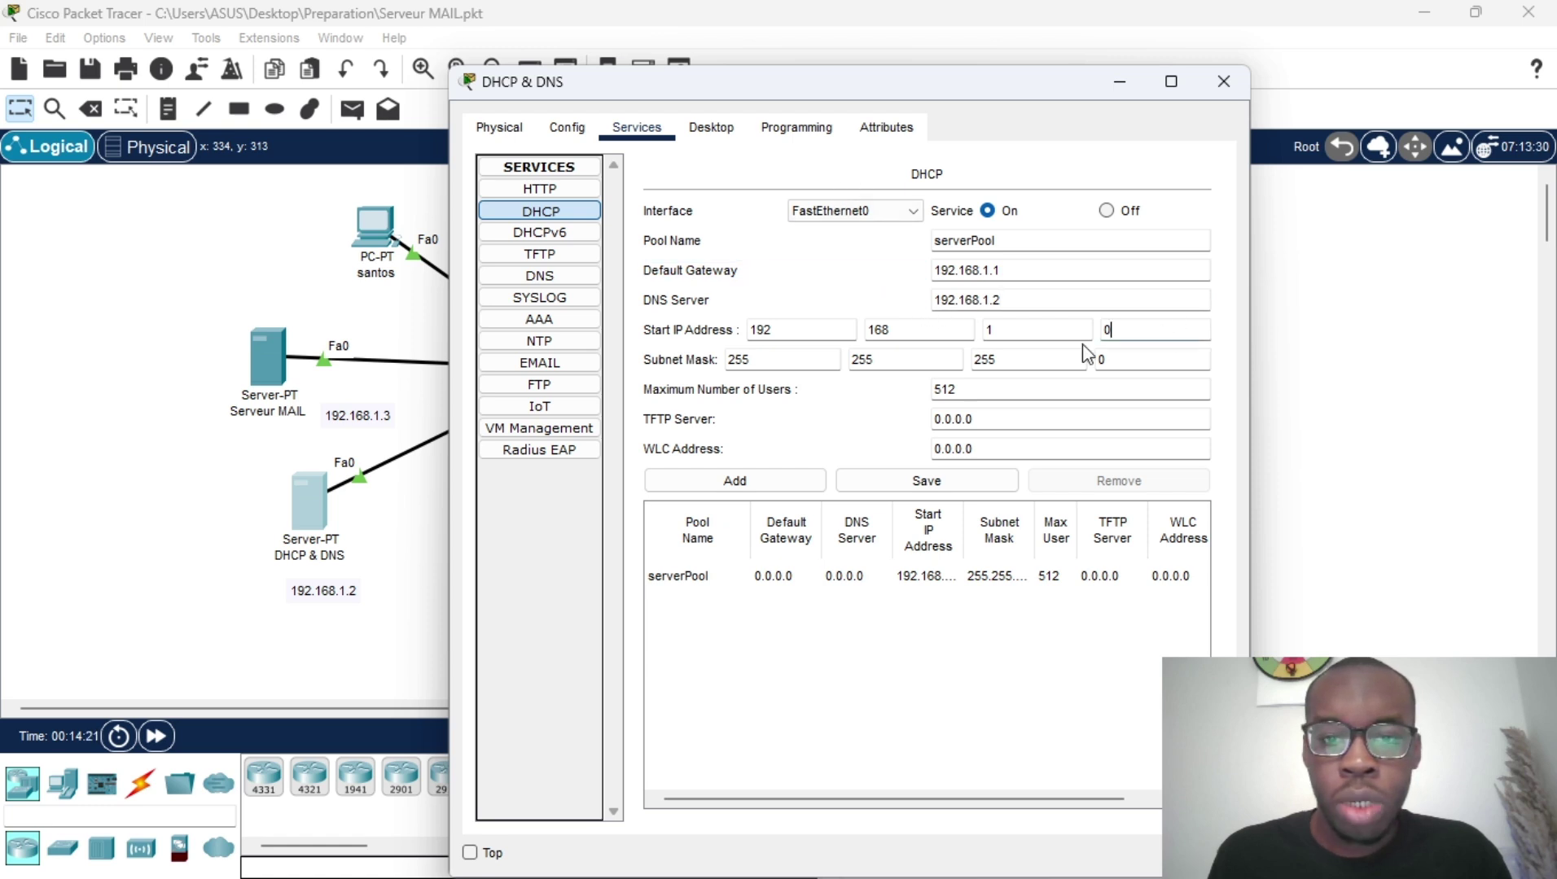
pyautogui.press('BackSpace')
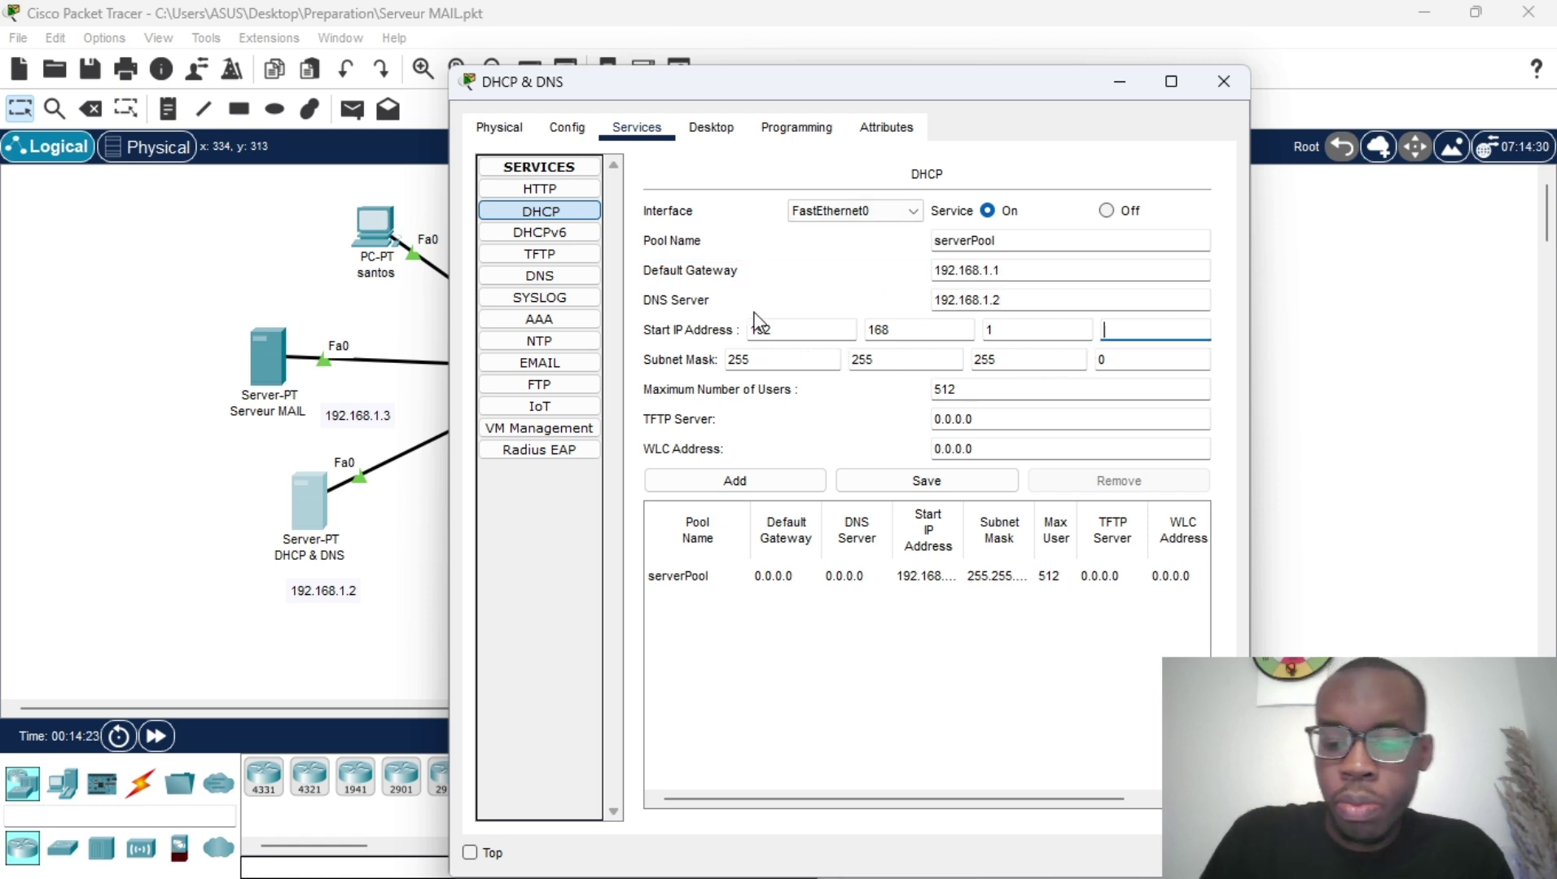
pyautogui.write('10')
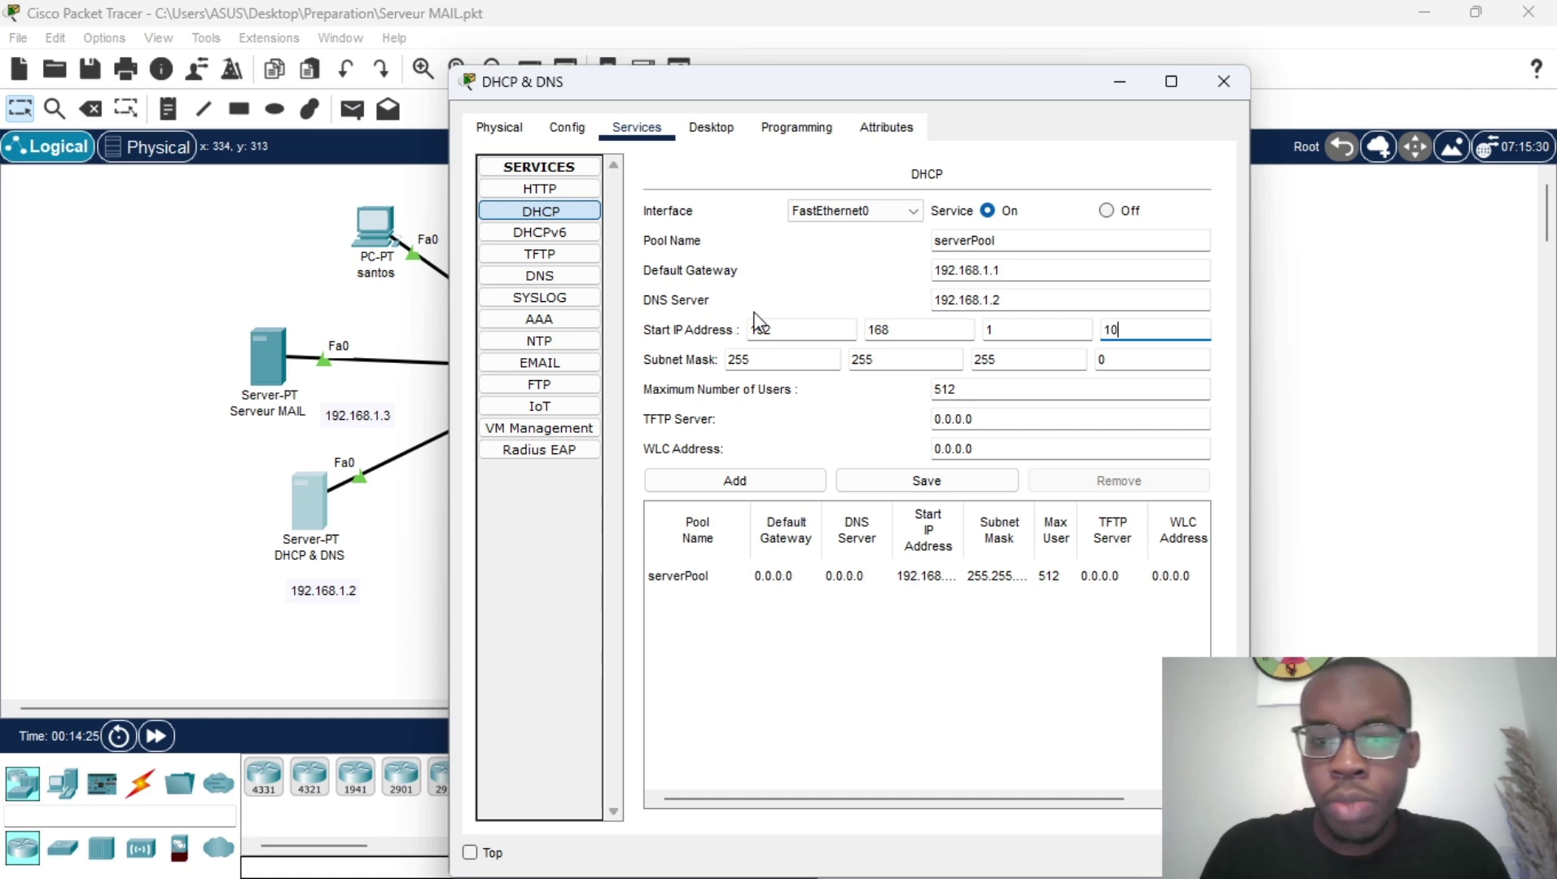
pyautogui.click(972, 419)
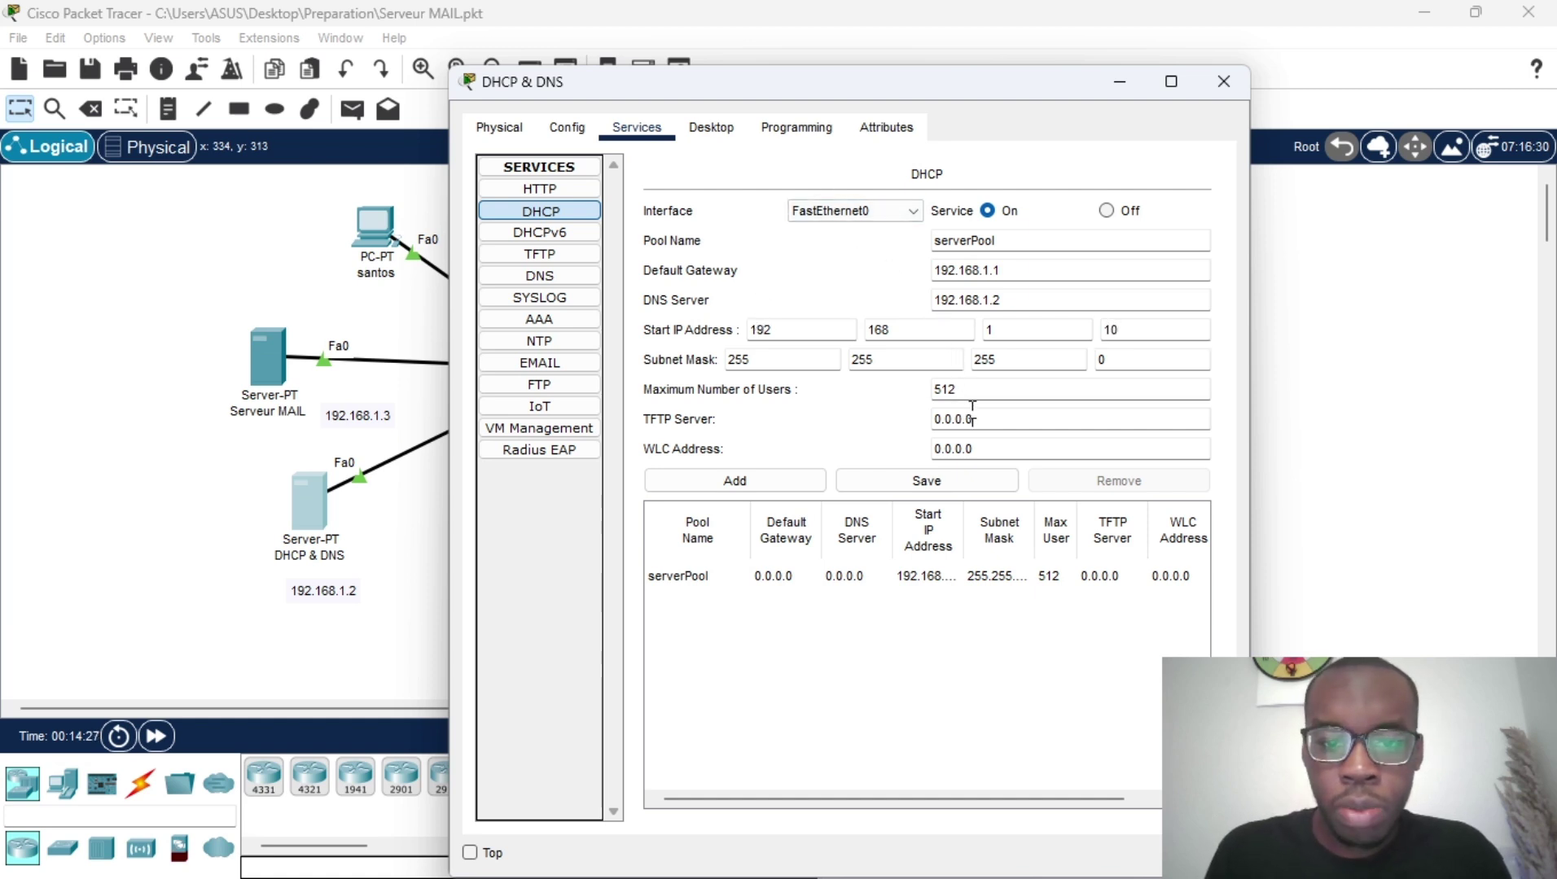
pyautogui.doubleClick(975, 391)
pyautogui.write('150')
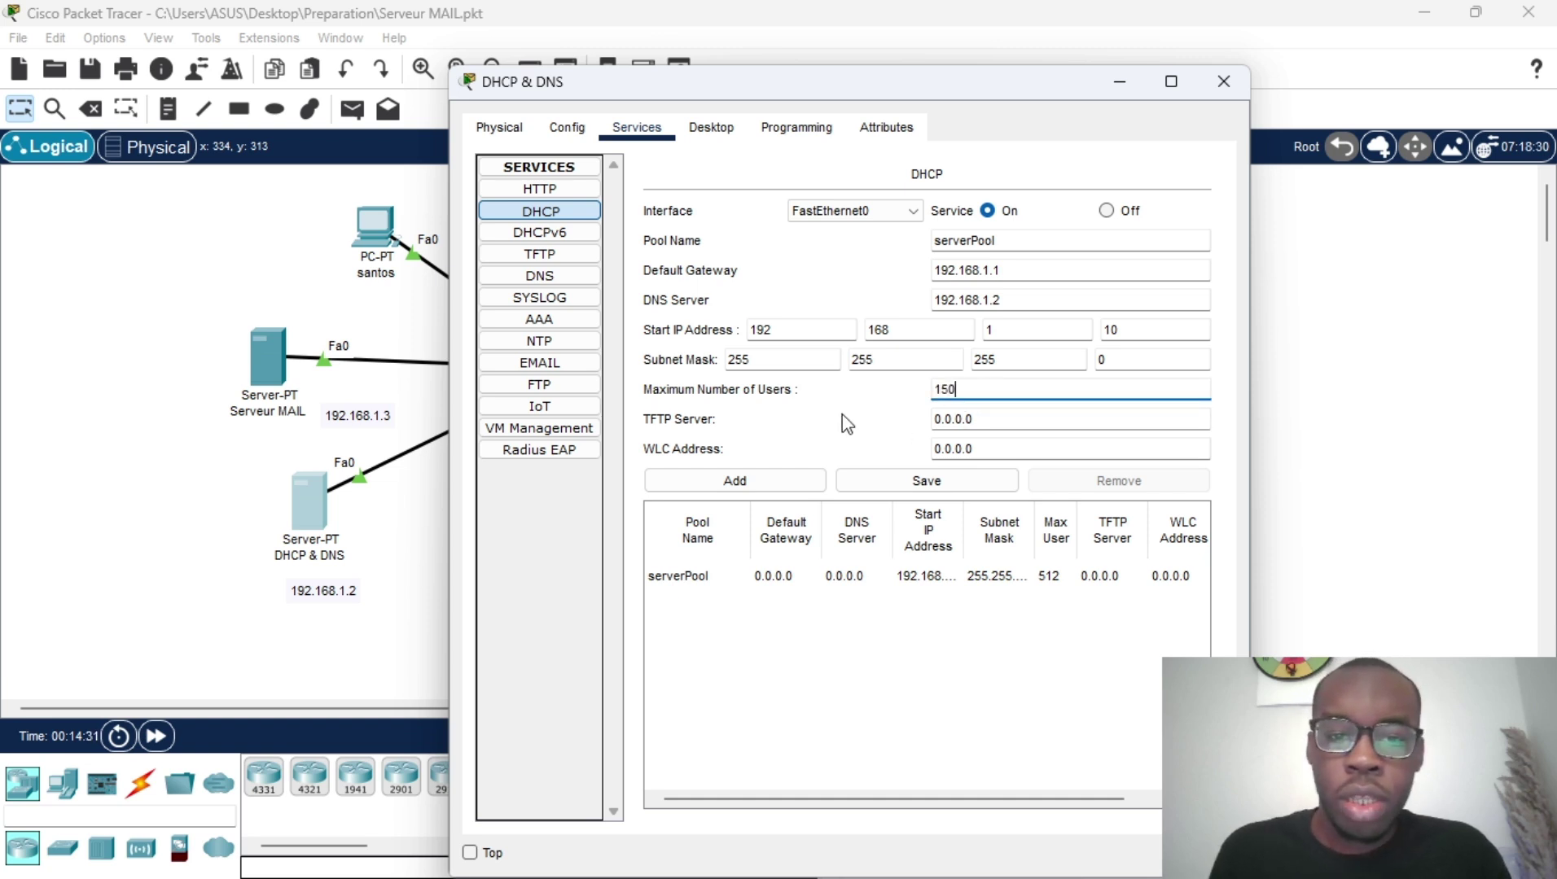
pyautogui.click(967, 490)
pyautogui.click(1008, 211)
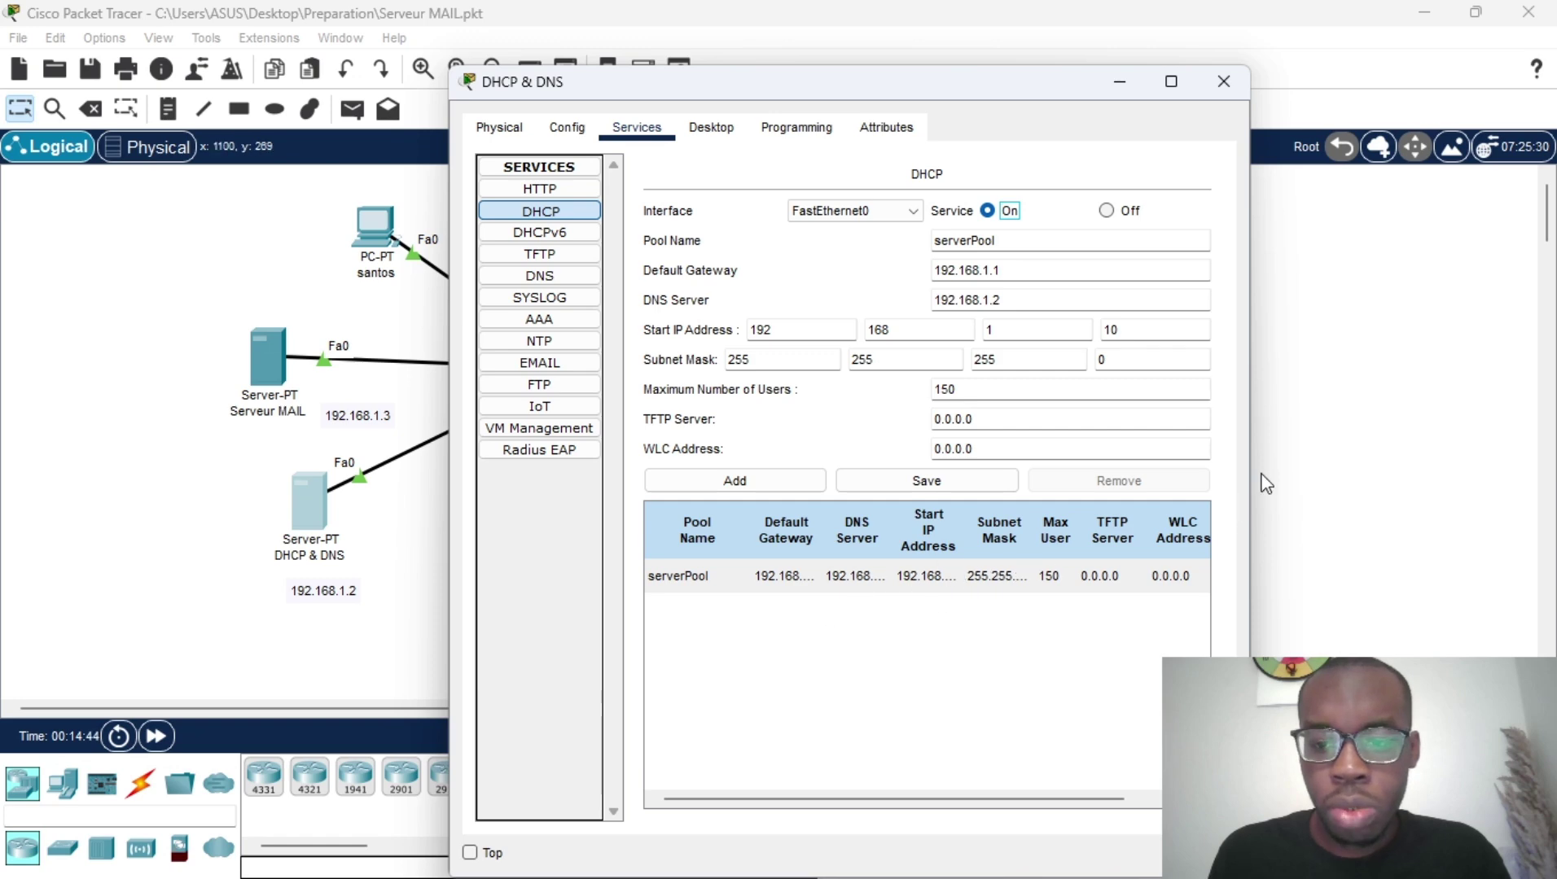
pyautogui.click(1170, 82)
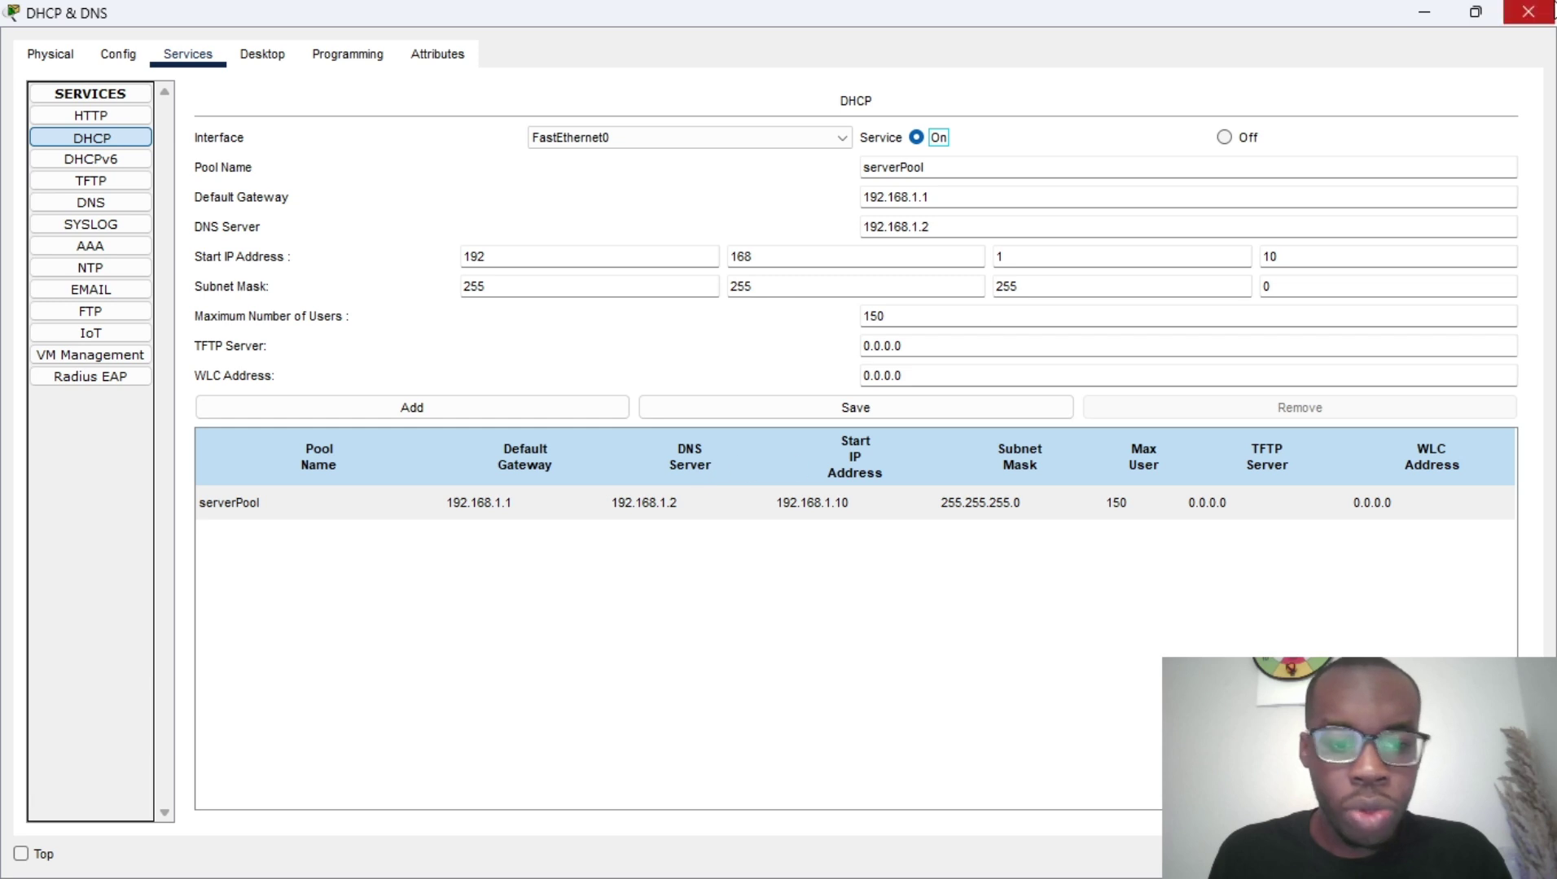
pyautogui.click(1475, 12)
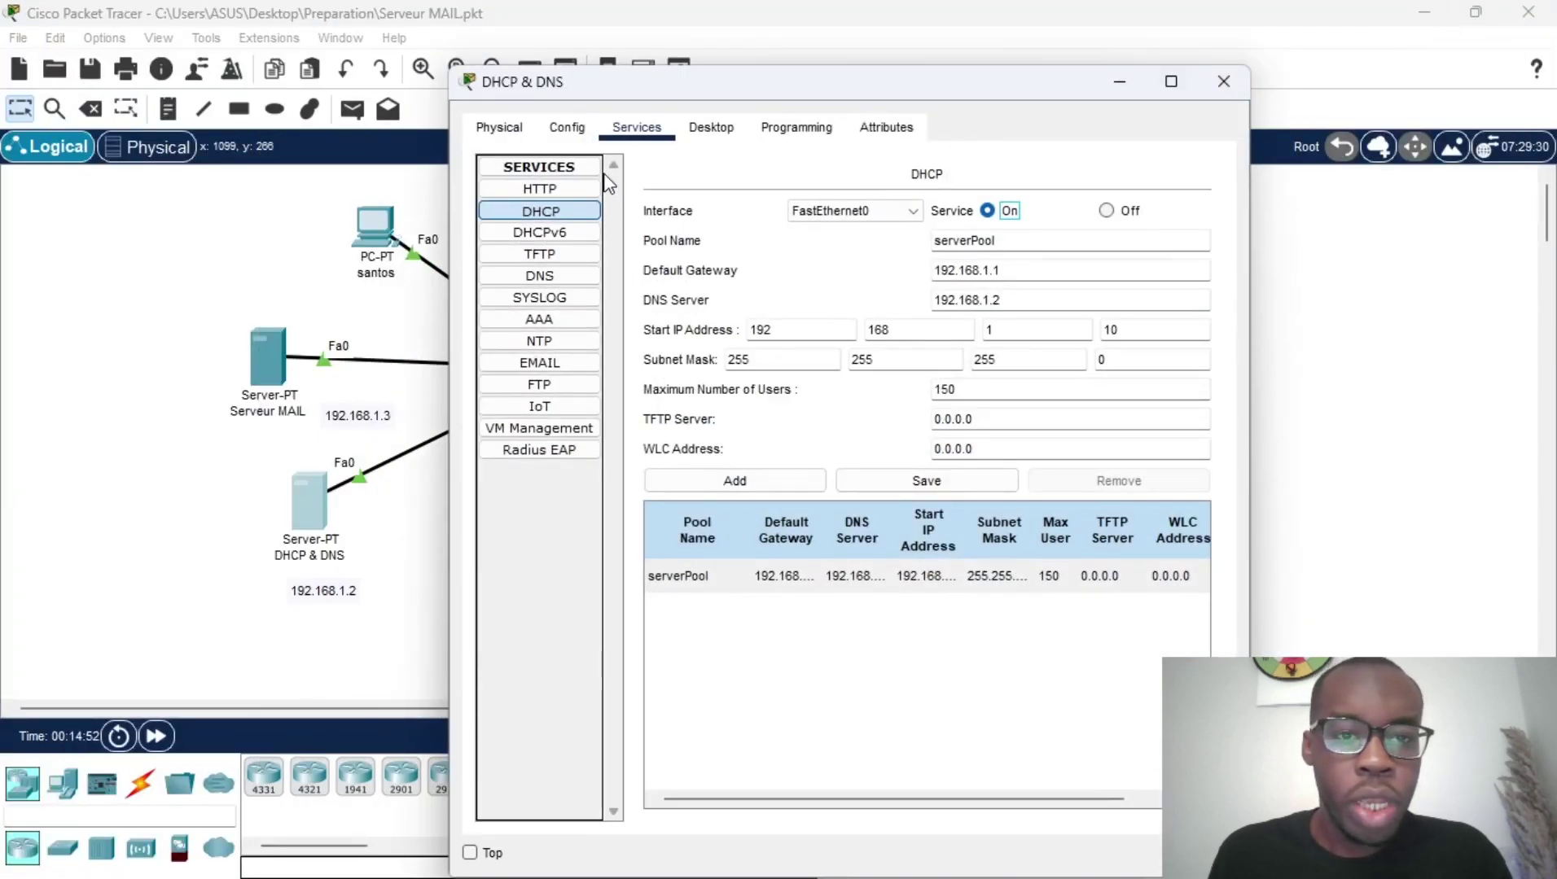
# Step: Add a DNS record named entreprise.com with address 192.168.1.2 to the server's DNS table
pyautogui.click(574, 277)
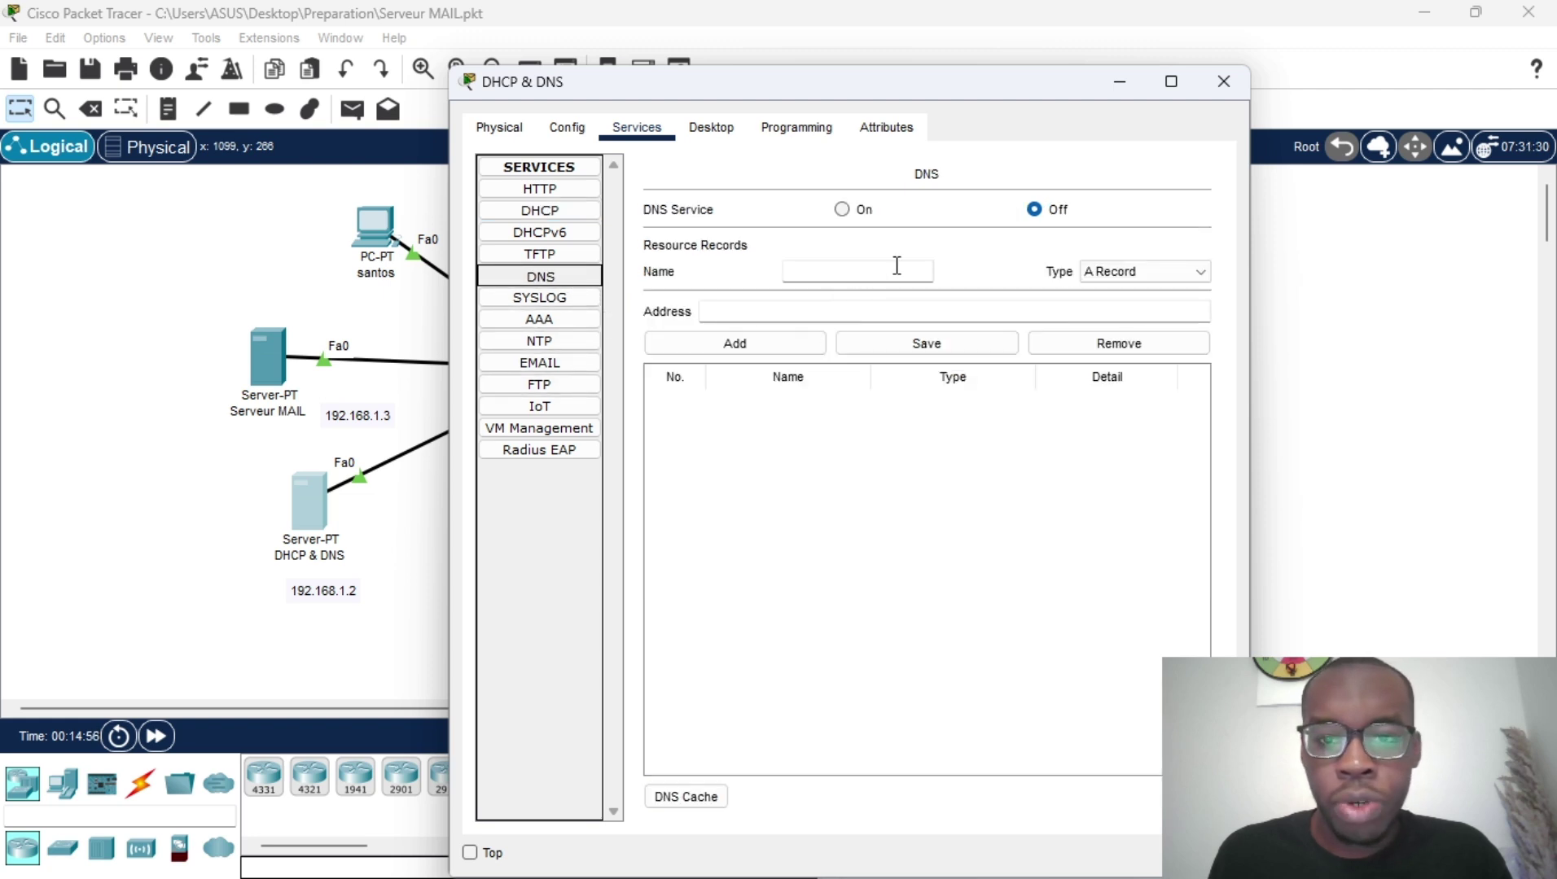
pyautogui.click(866, 269)
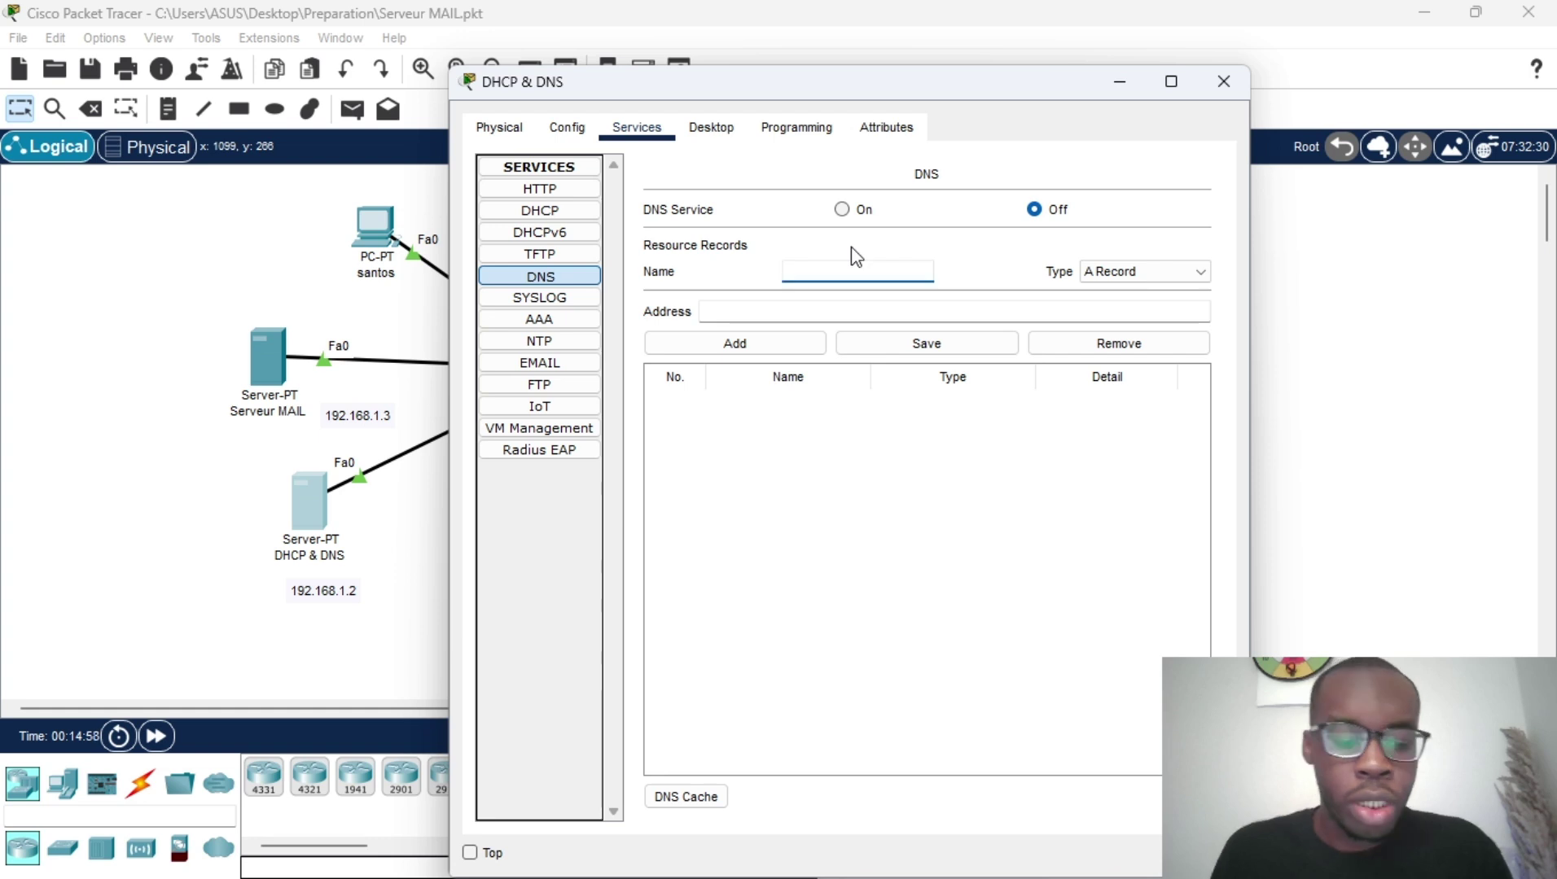
pyautogui.write('entrep')
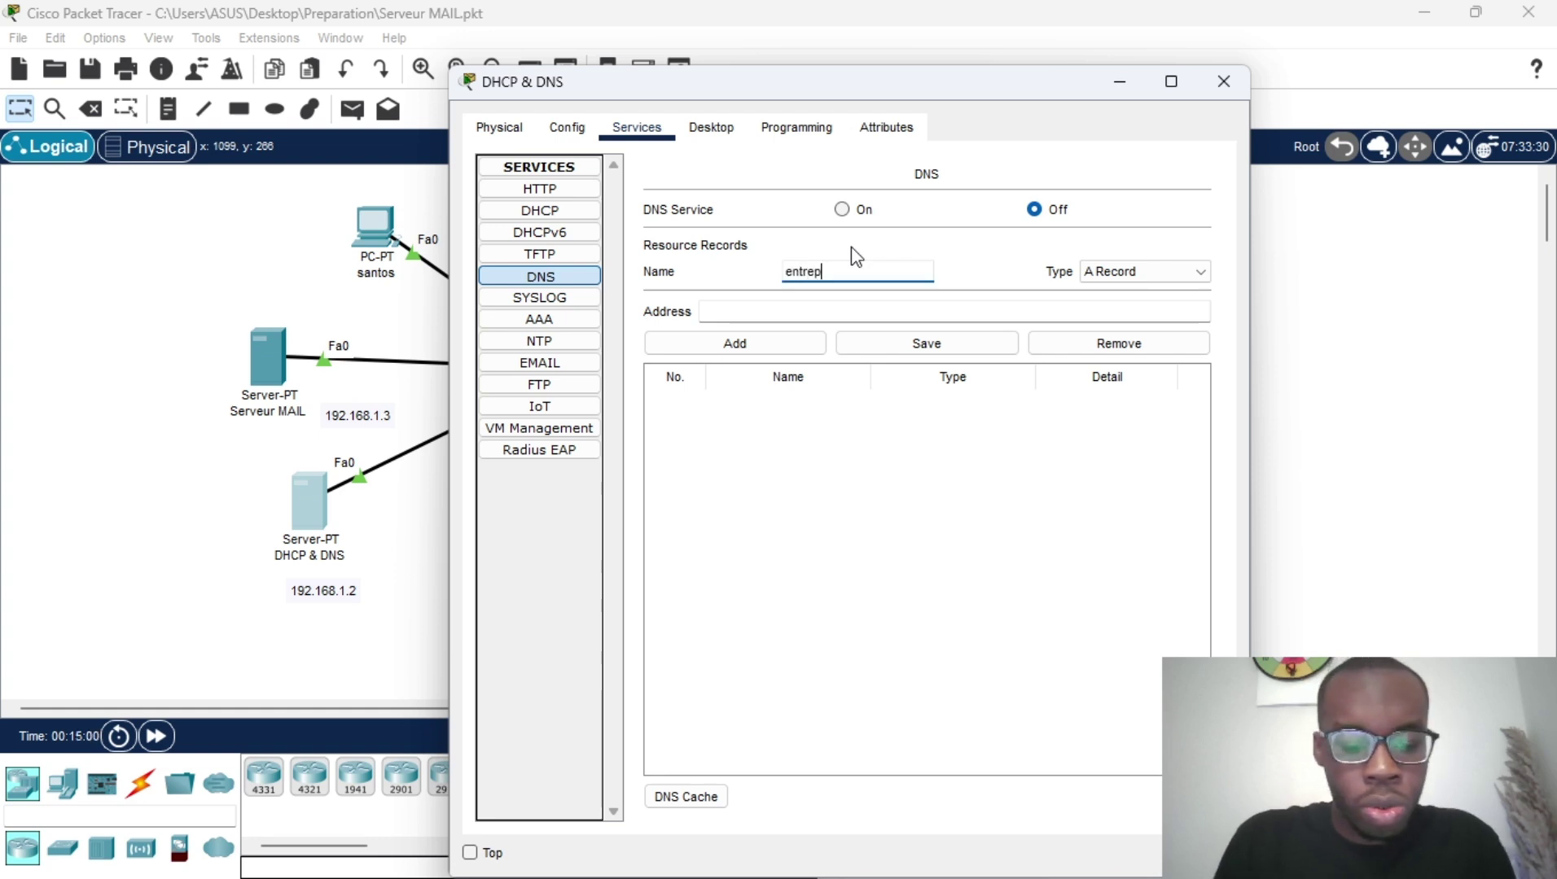
pyautogui.write('rise.co')
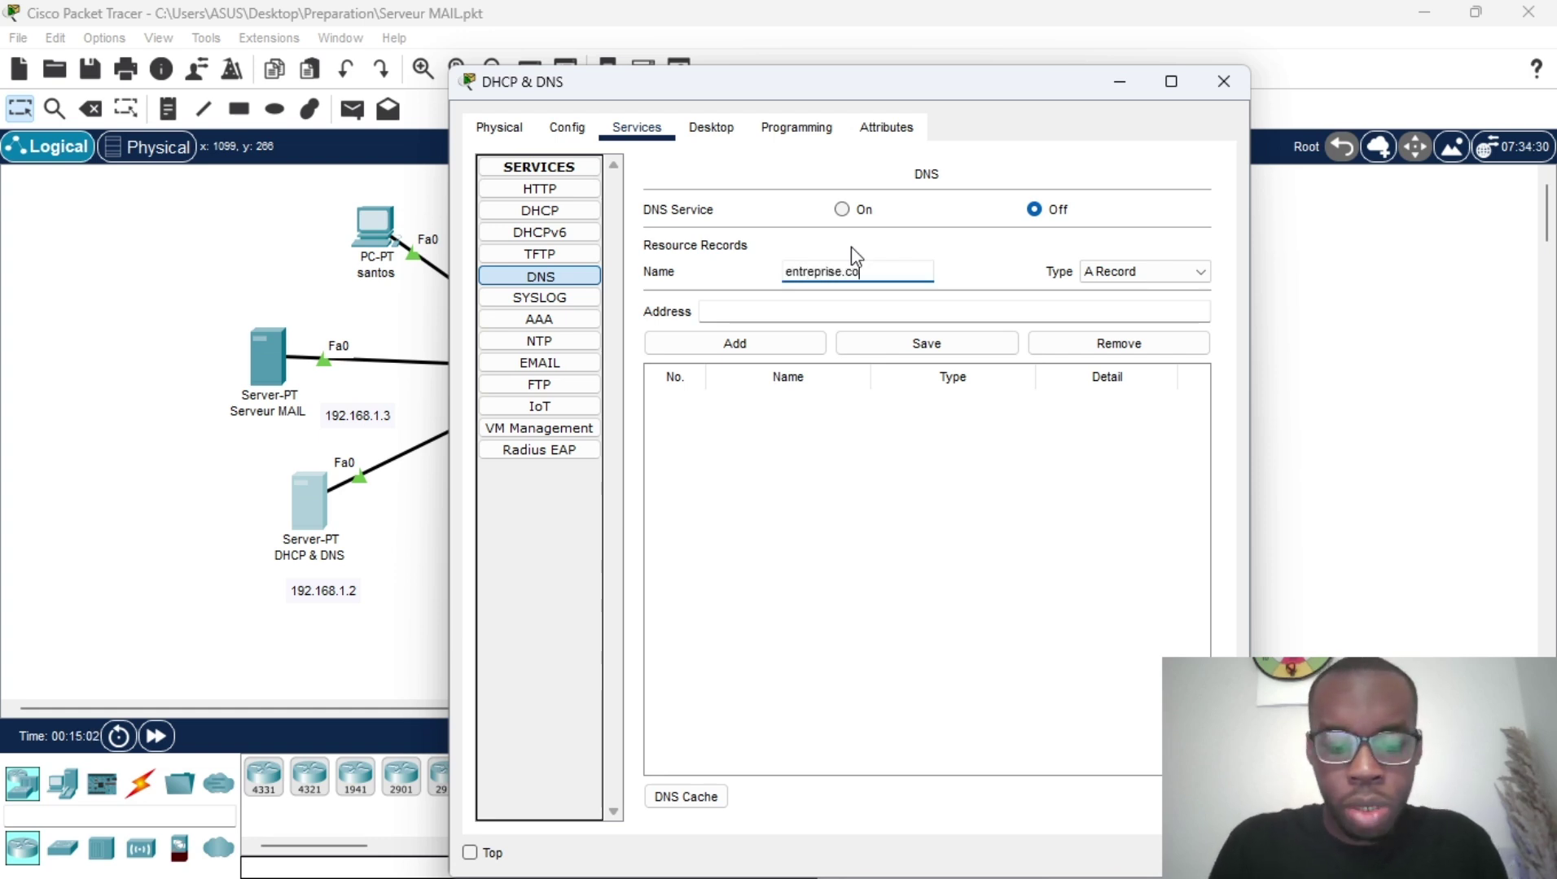
pyautogui.write('m')
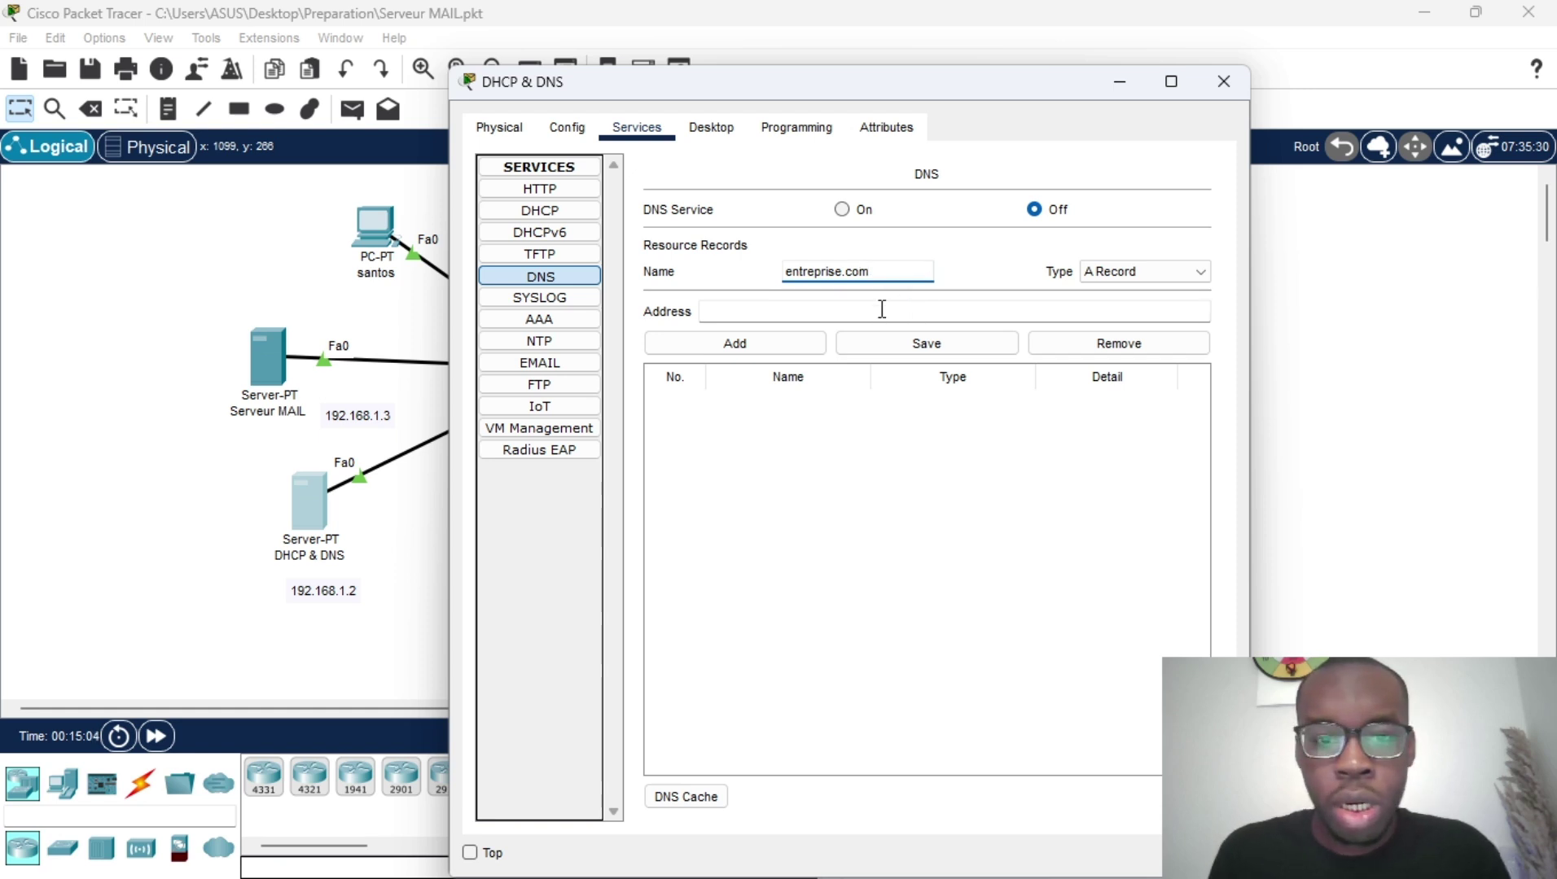
pyautogui.click(881, 309)
pyautogui.write('192.168')
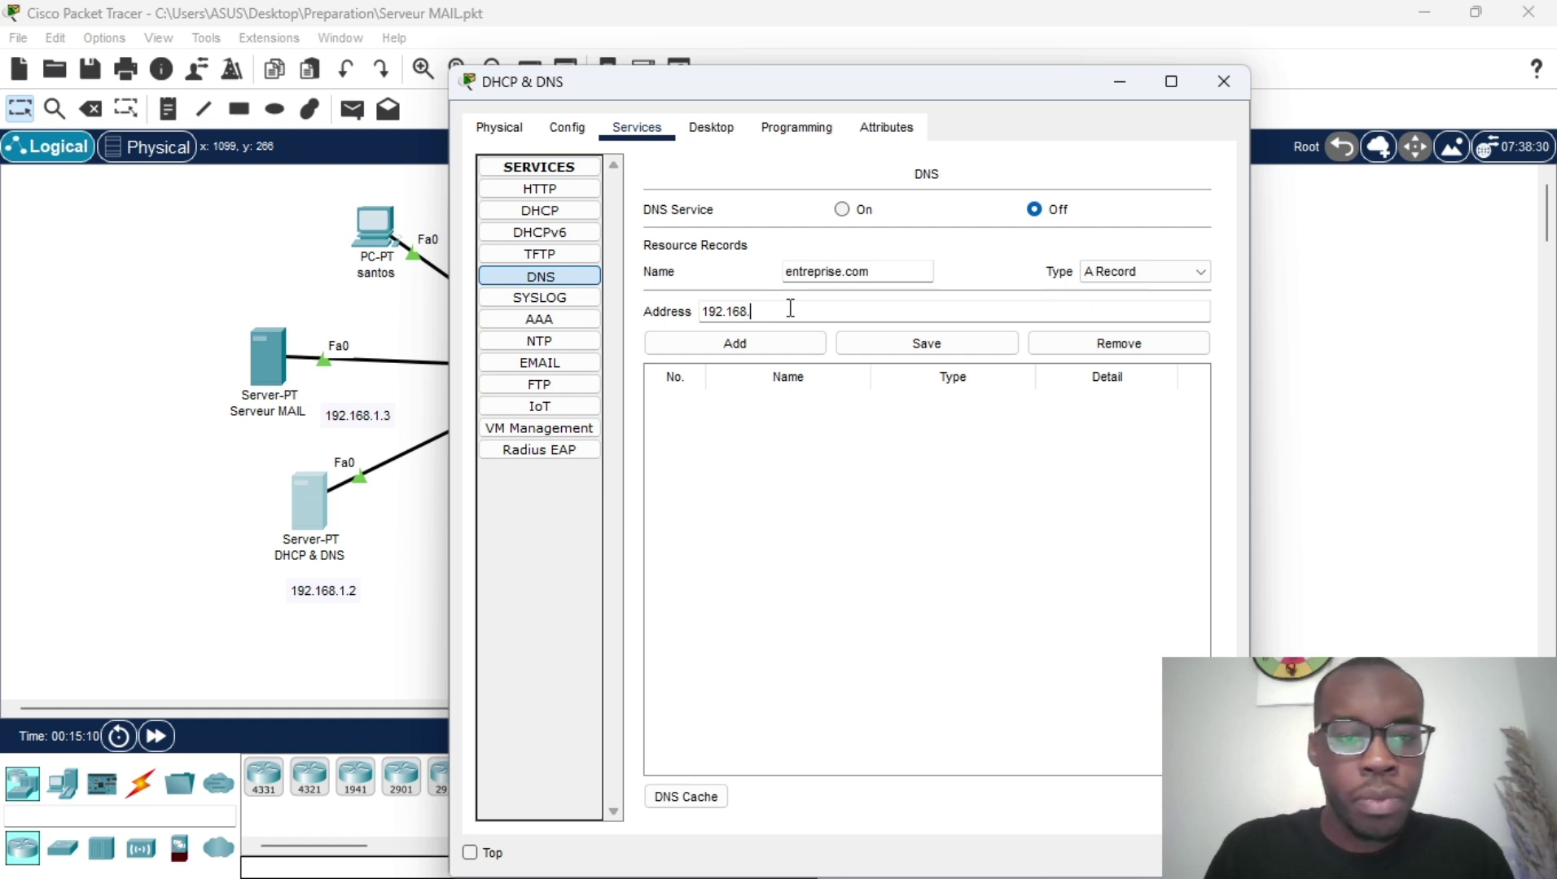
pyautogui.write('.1.2')
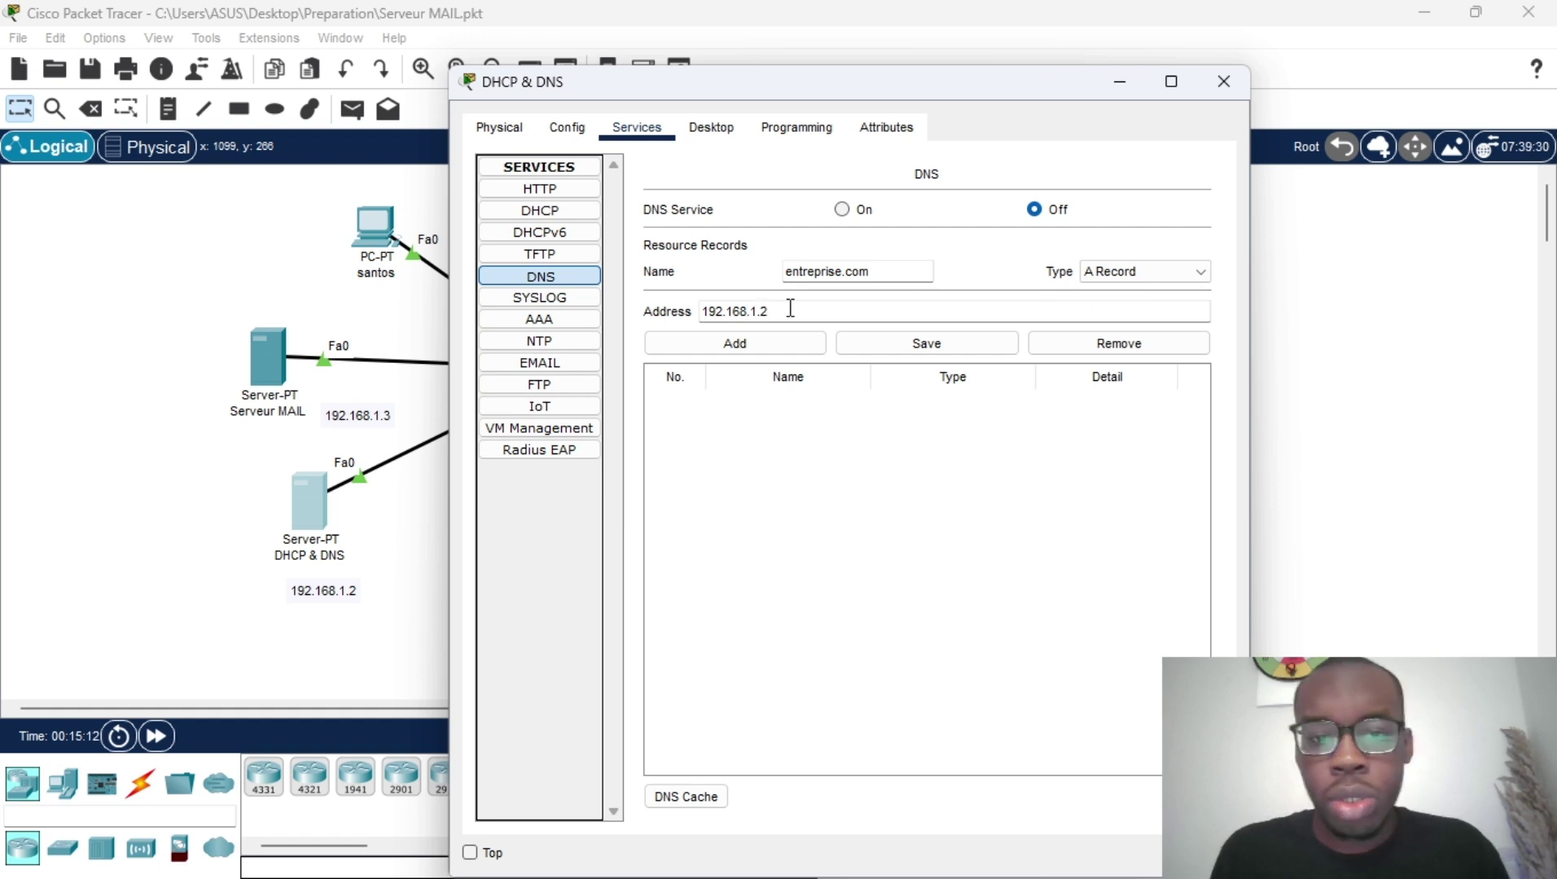
pyautogui.click(770, 345)
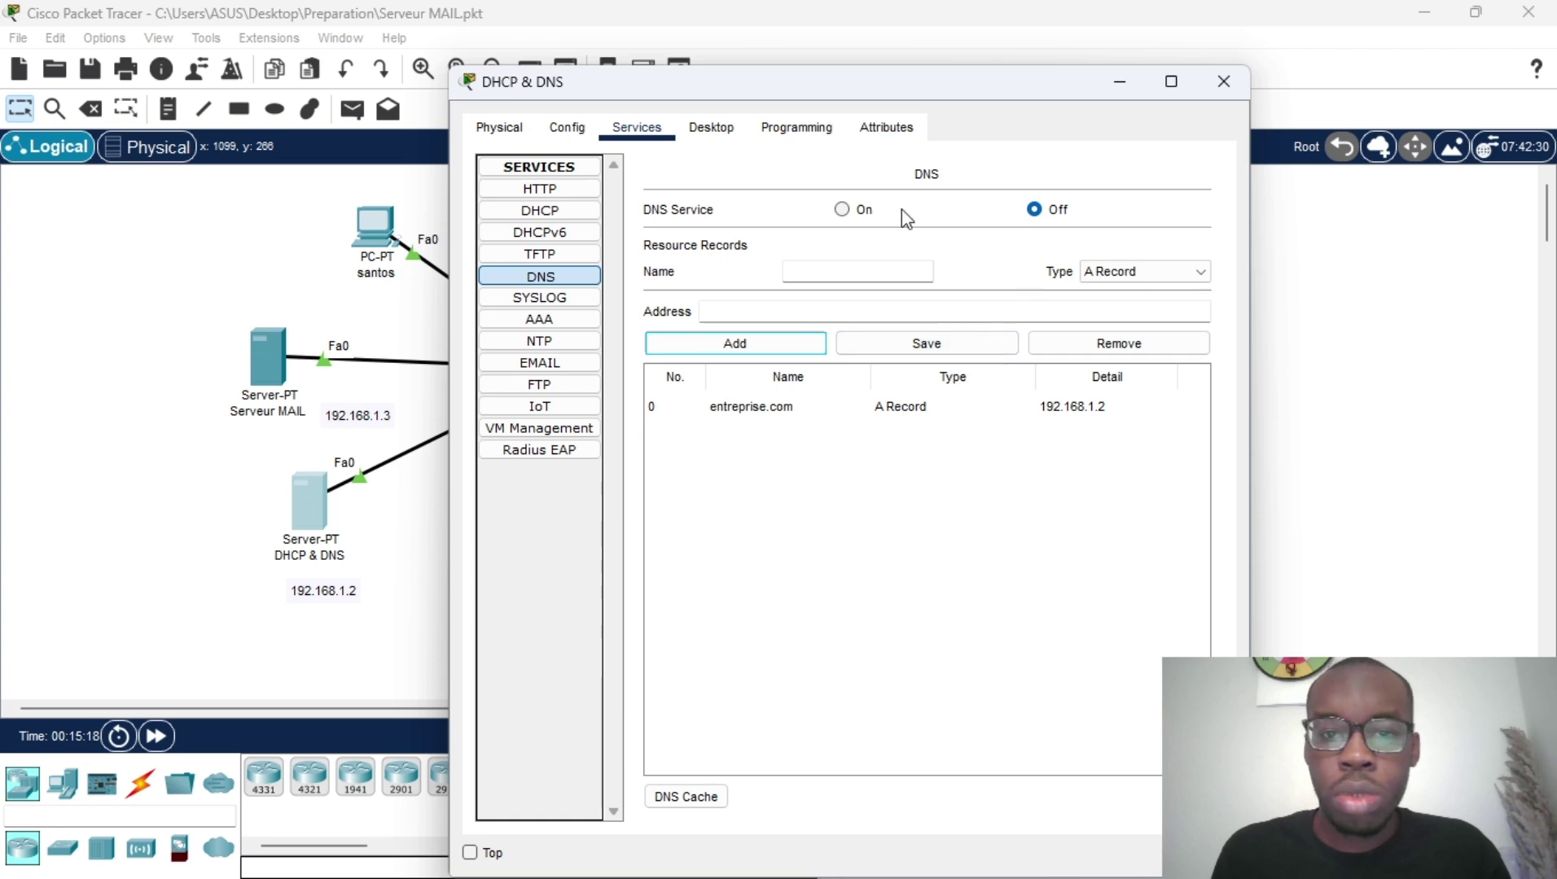
# Step: Turn DNS on and verify the server's static IP 192.168.1.2, gateway 192.168.1.1 and DNS 192.168.1.2
pyautogui.click(843, 211)
pyautogui.click(567, 127)
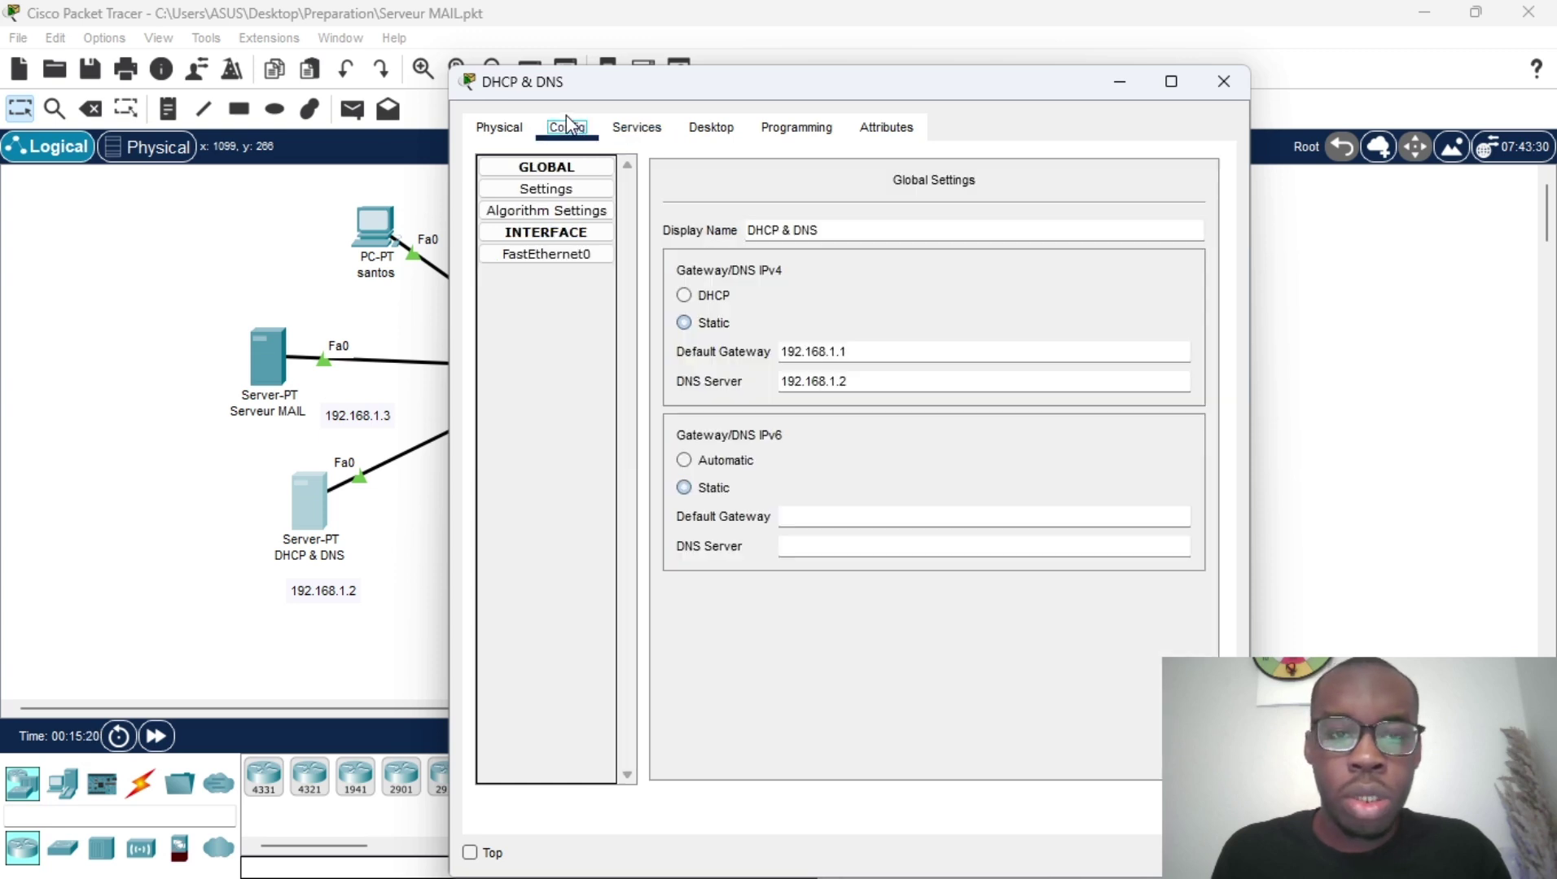
pyautogui.click(721, 134)
pyautogui.click(545, 216)
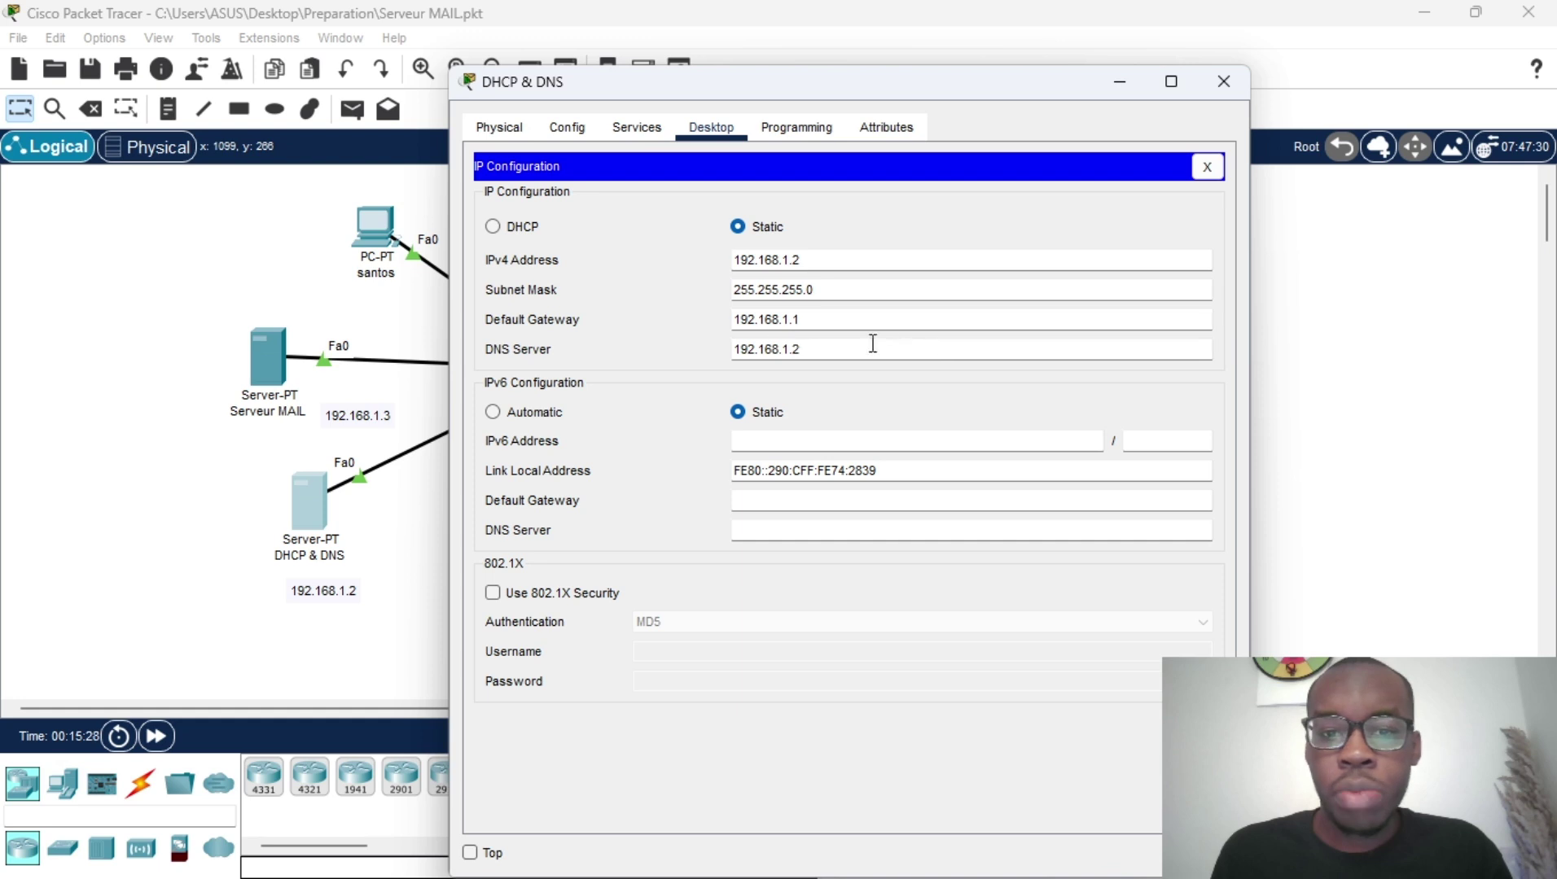
pyautogui.moveTo(746, 344); pyautogui.dragTo(817, 344)
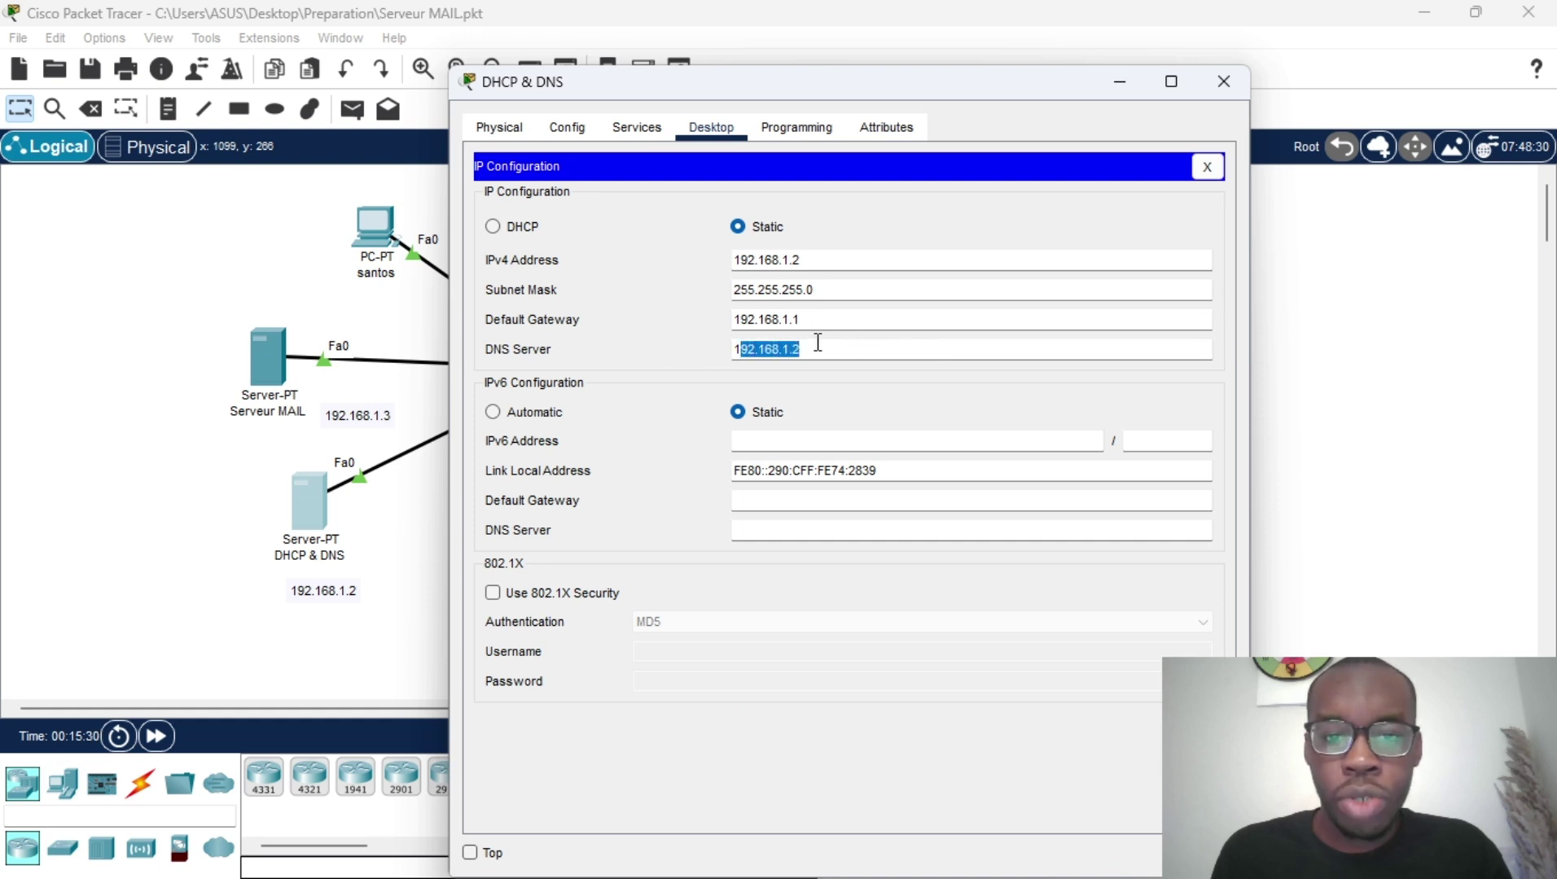
pyautogui.moveTo(802, 261); pyautogui.dragTo(727, 259)
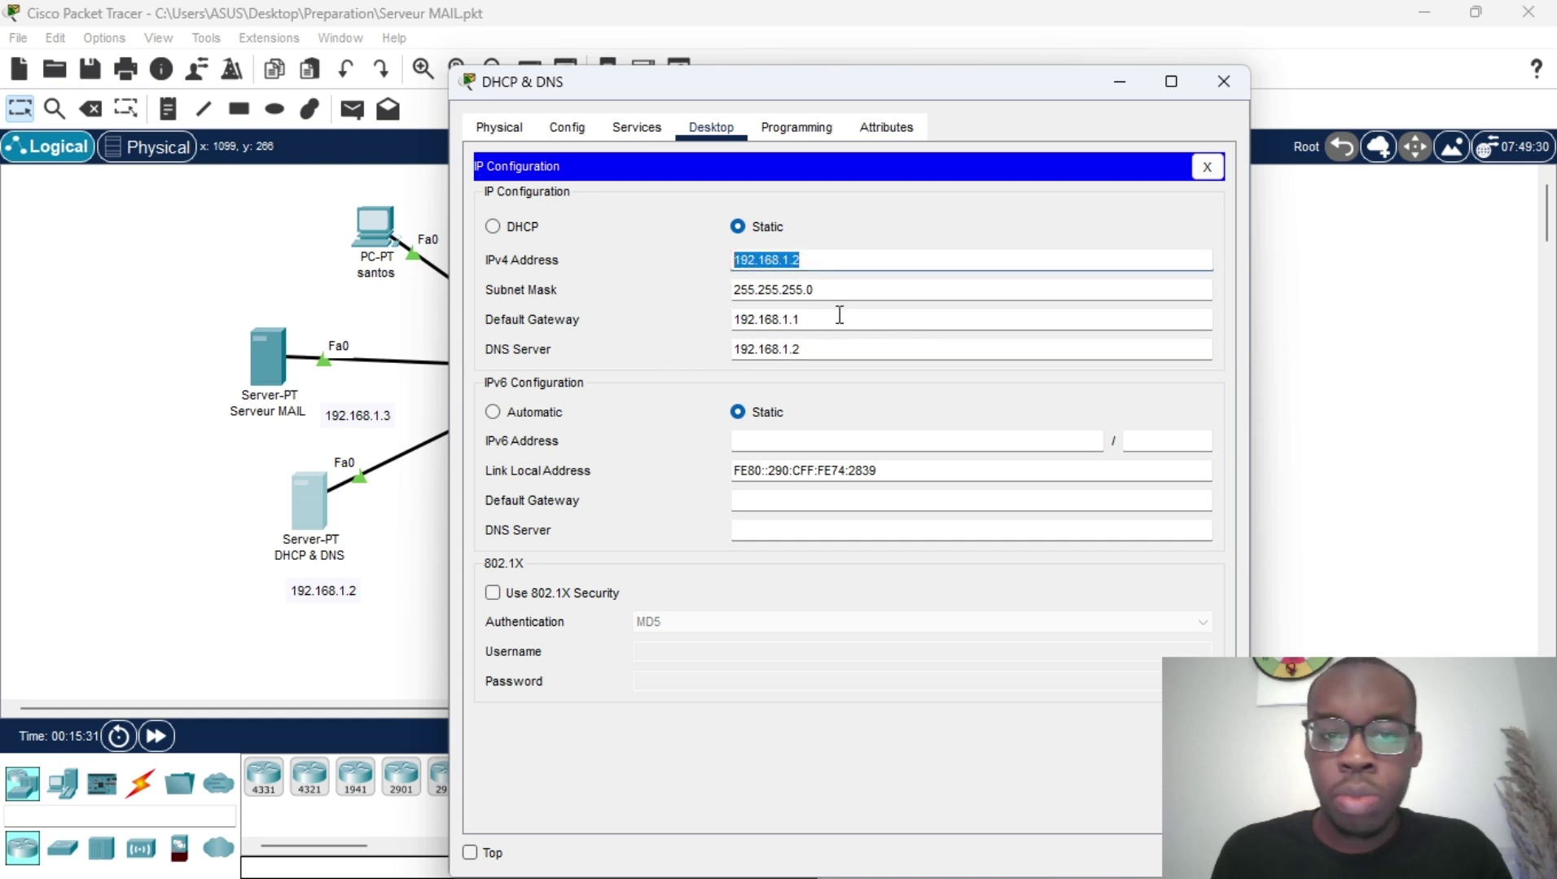
pyautogui.click(1218, 166)
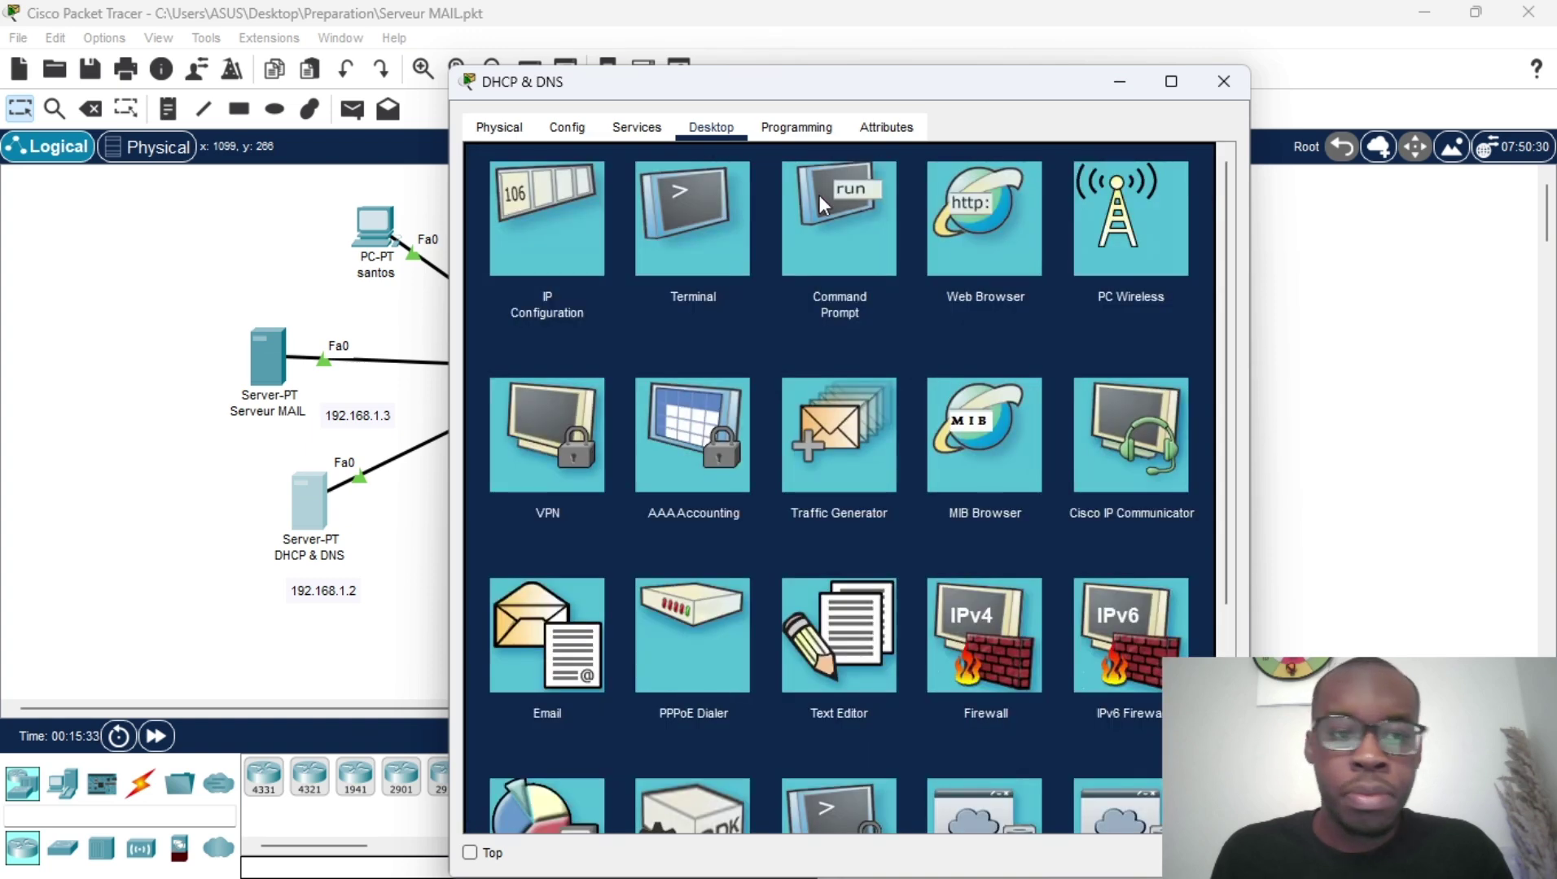
# Step: Set the boss PC's IP configuration to DHCP
pyautogui.click(1223, 81)
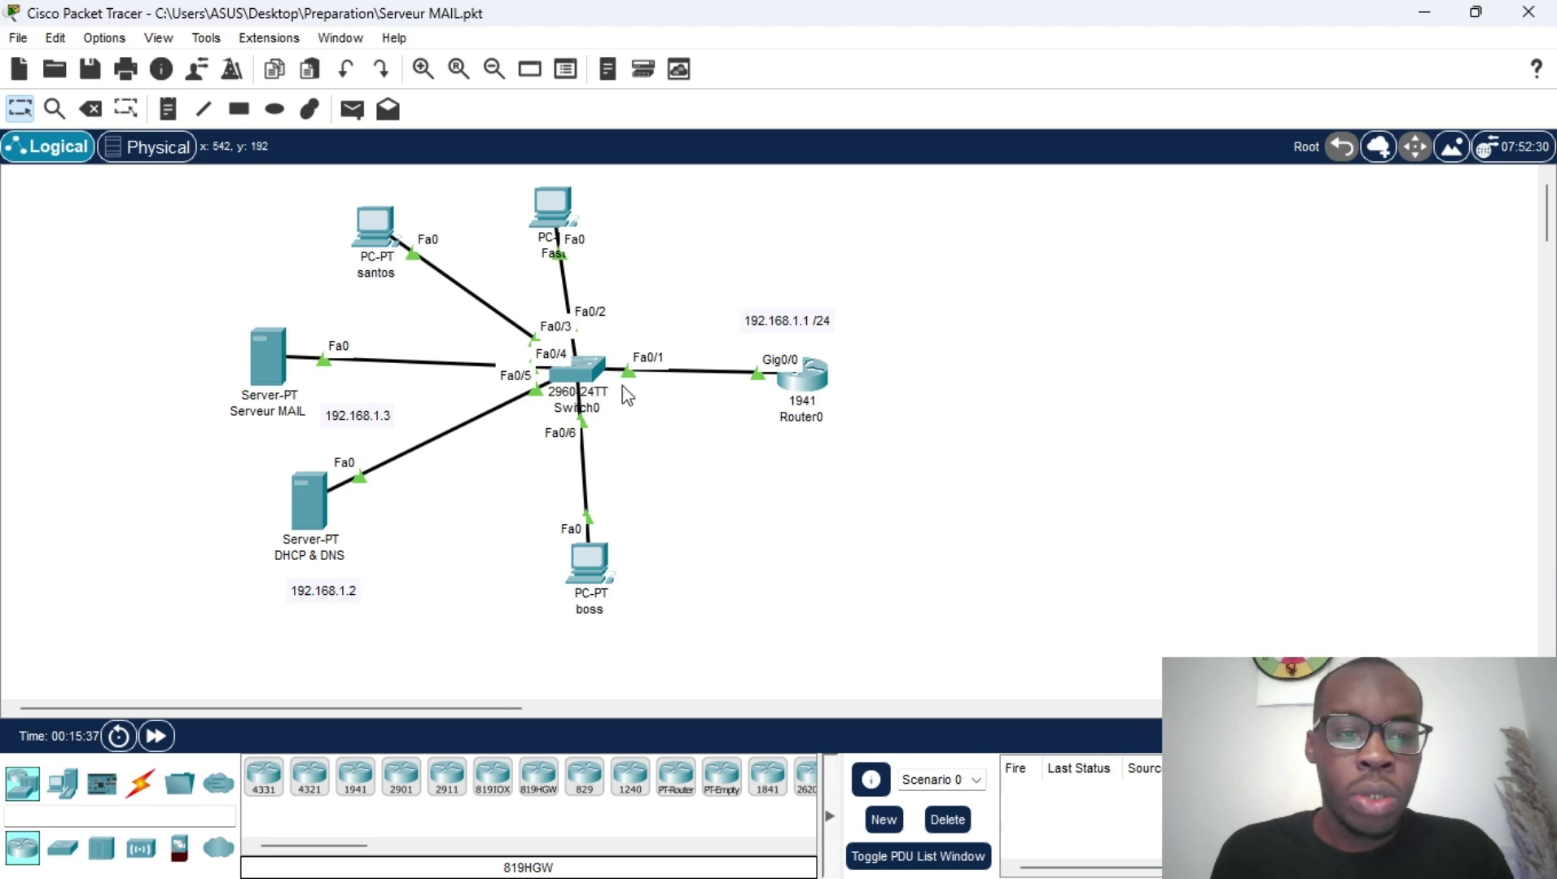
pyautogui.click(590, 561)
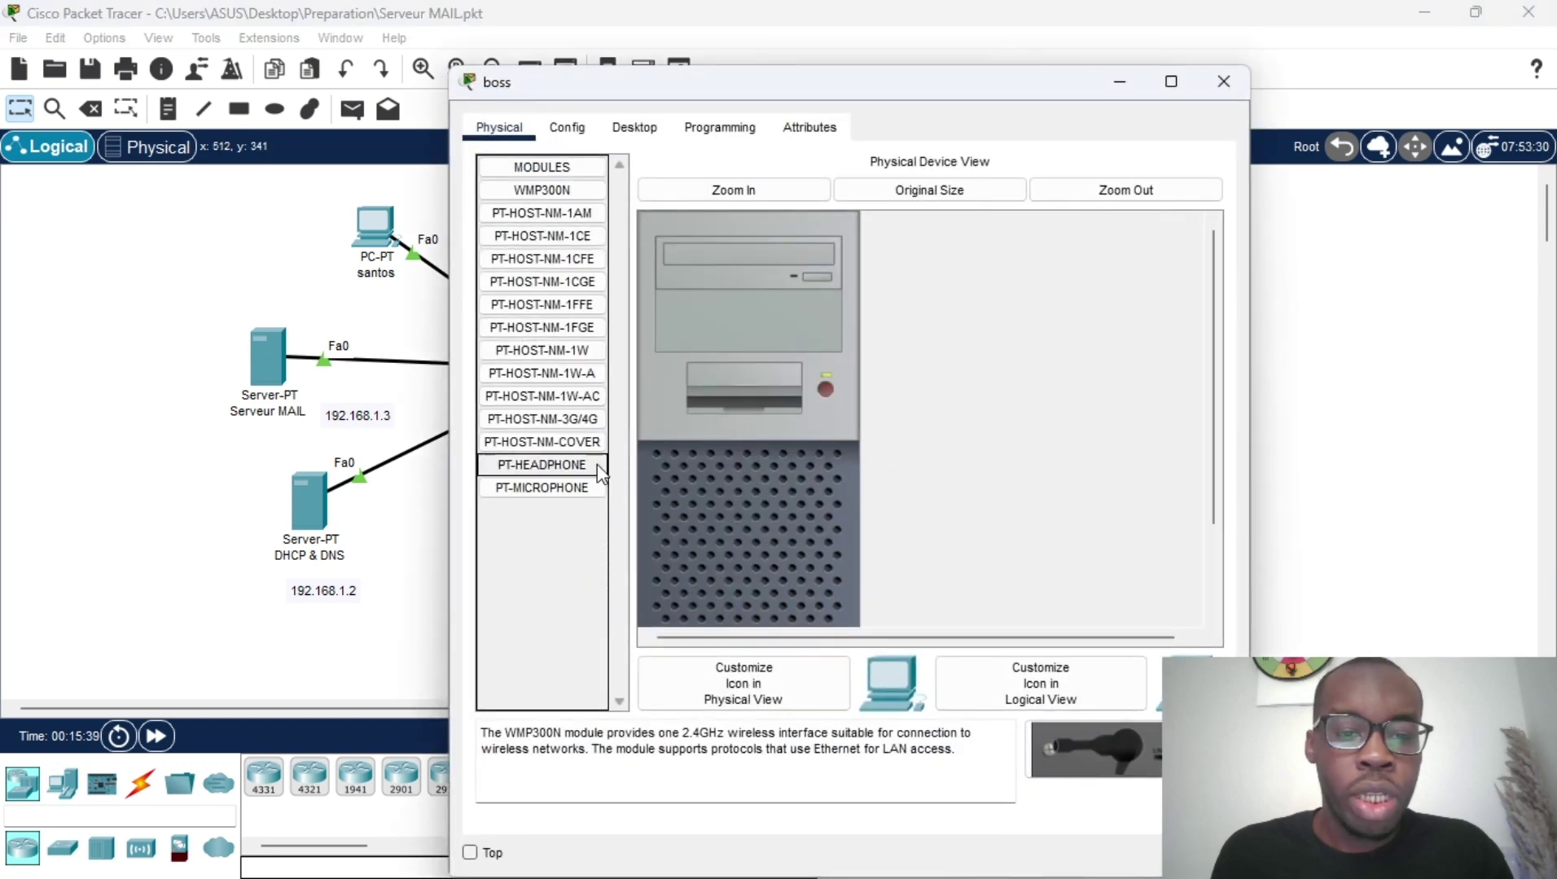
pyautogui.click(580, 131)
pyautogui.click(633, 132)
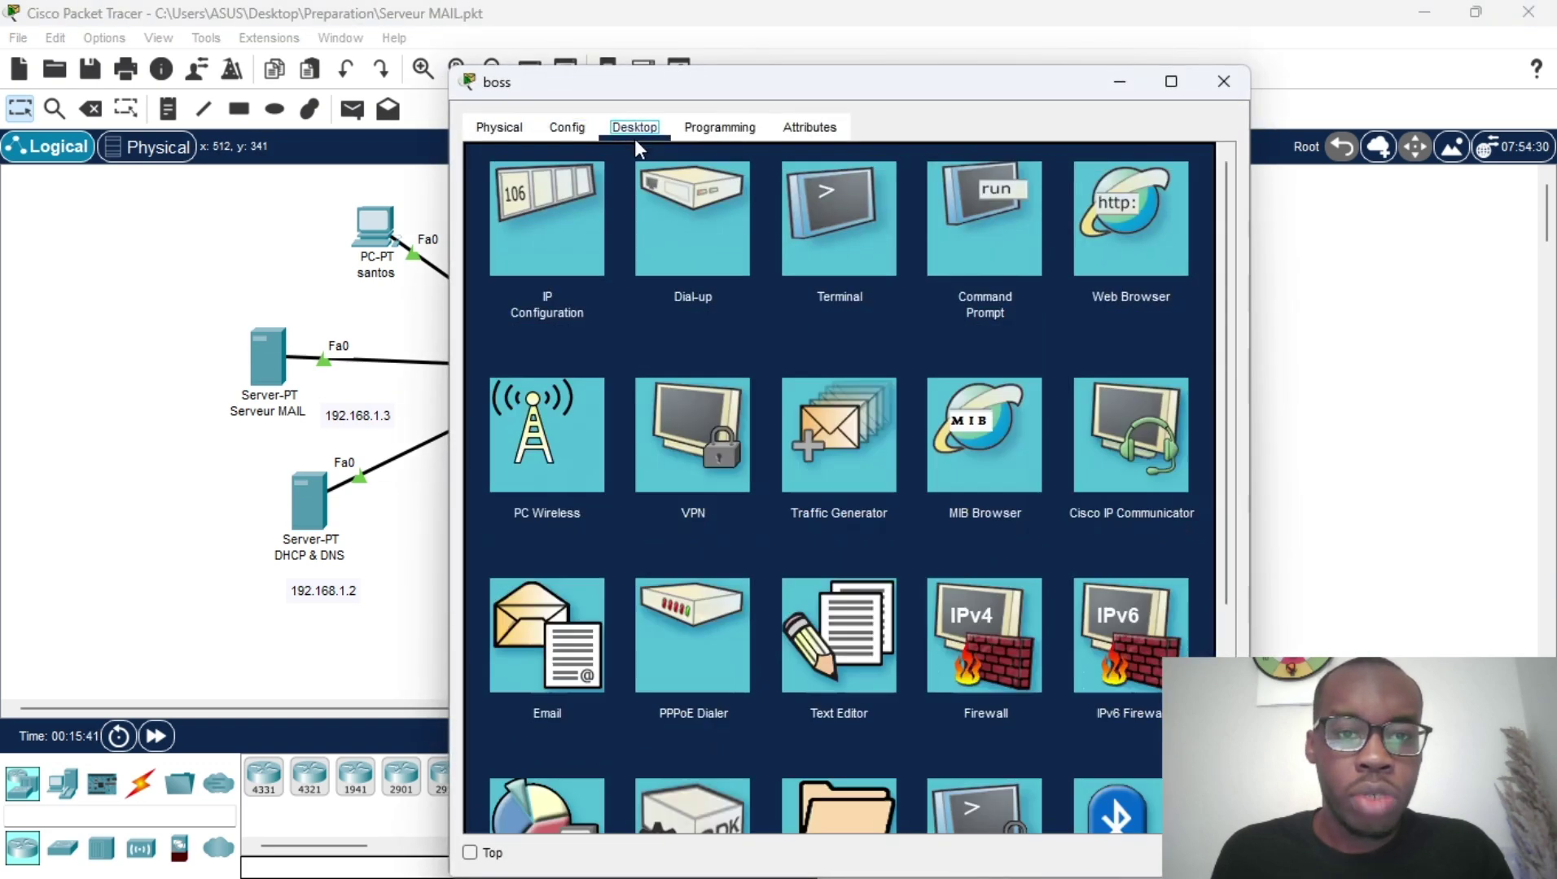
pyautogui.click(584, 237)
pyautogui.click(530, 256)
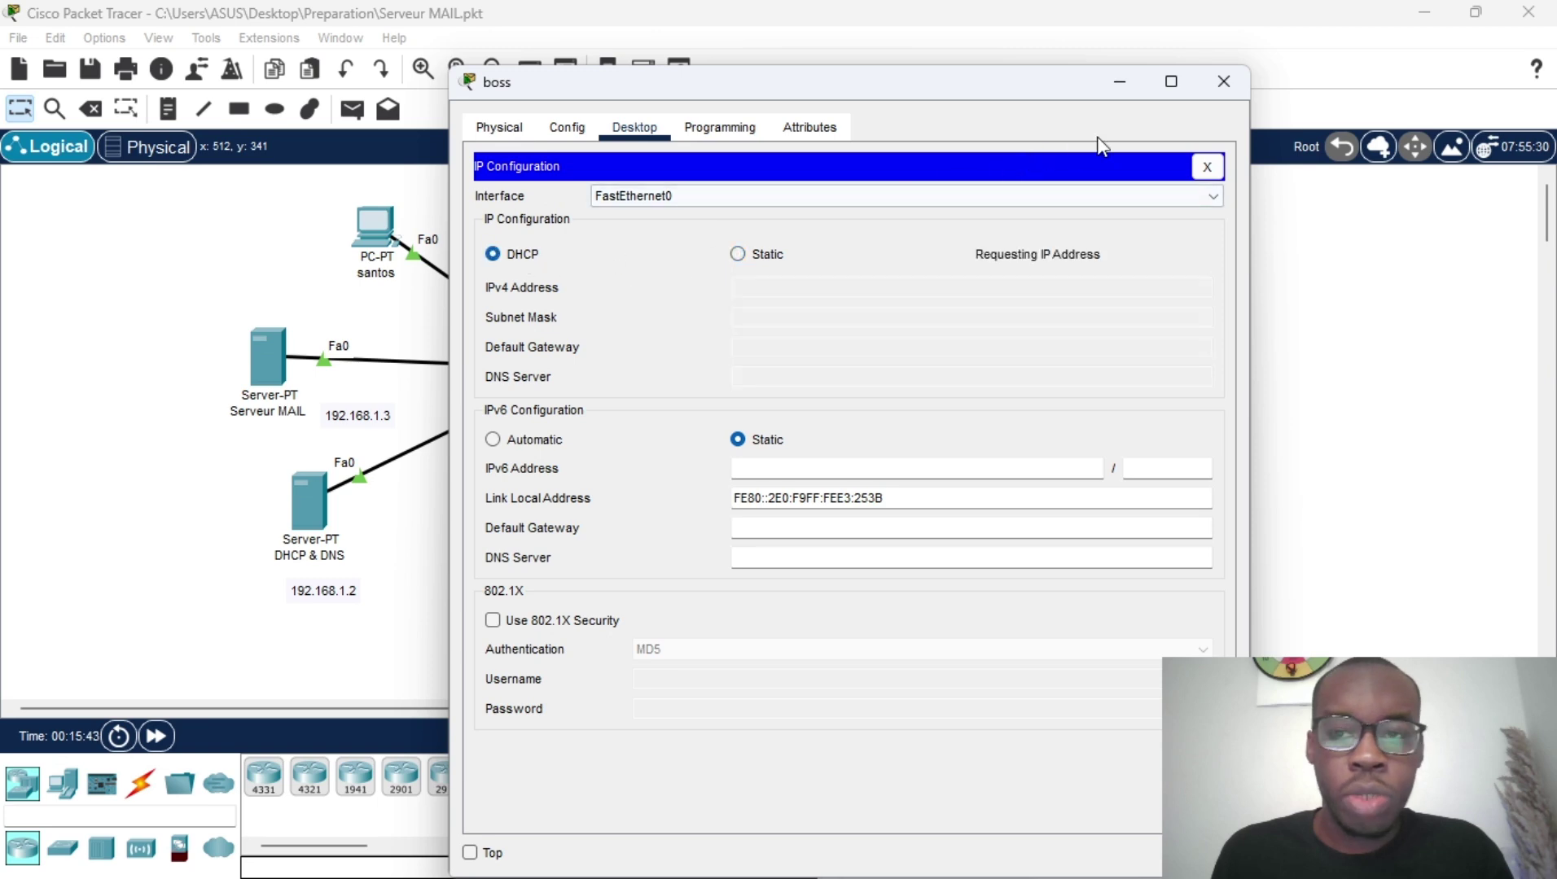
pyautogui.click(1224, 82)
# Step: Set the Fast PC's IP configuration to DHCP
pyautogui.click(552, 205)
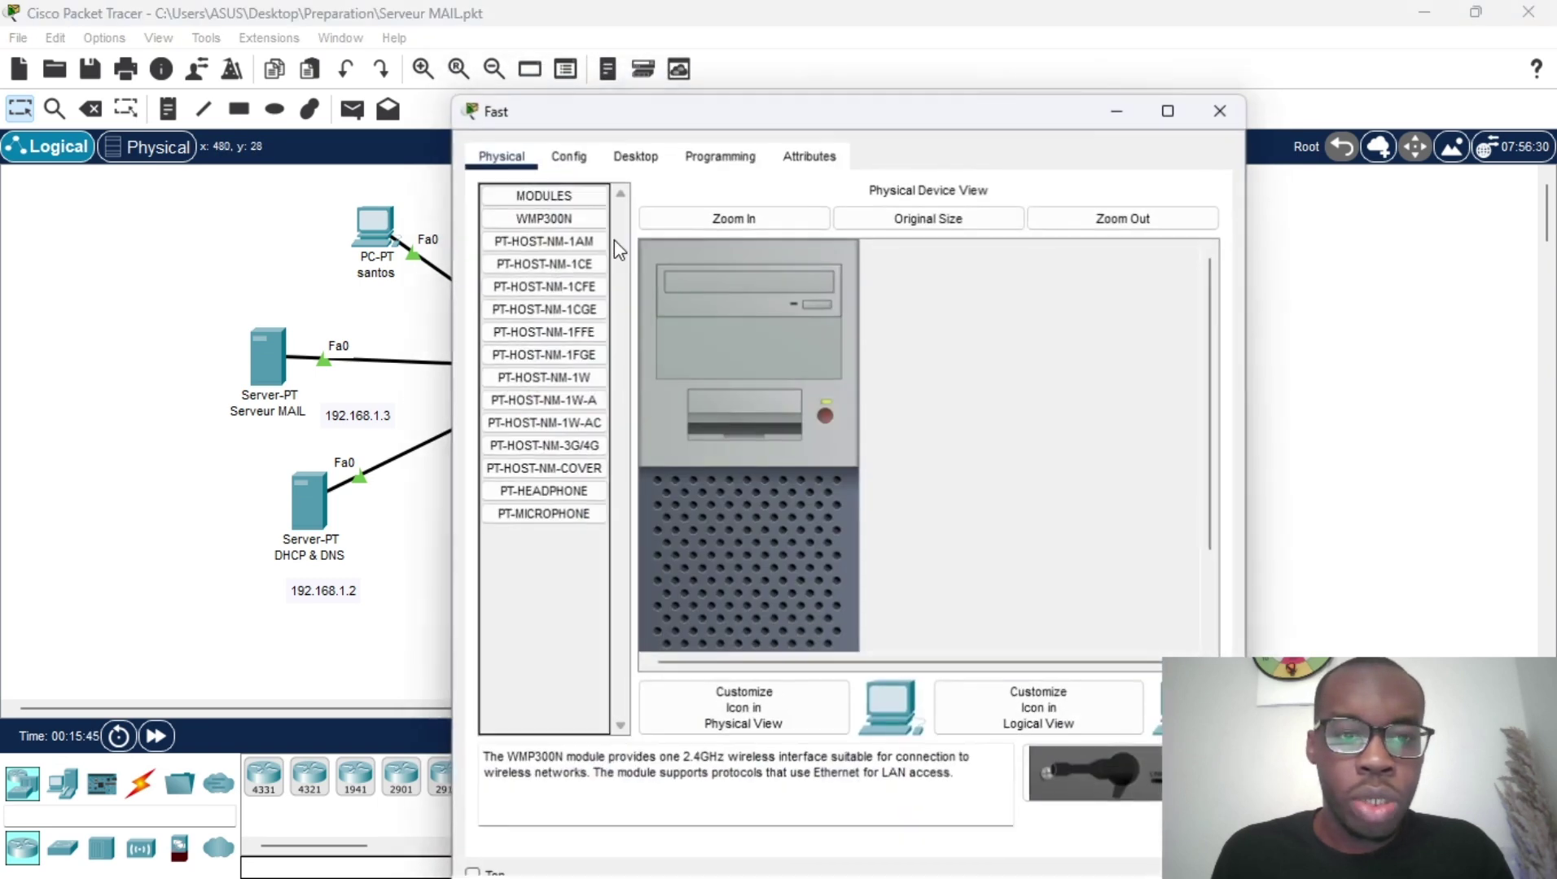
pyautogui.click(635, 156)
pyautogui.click(574, 241)
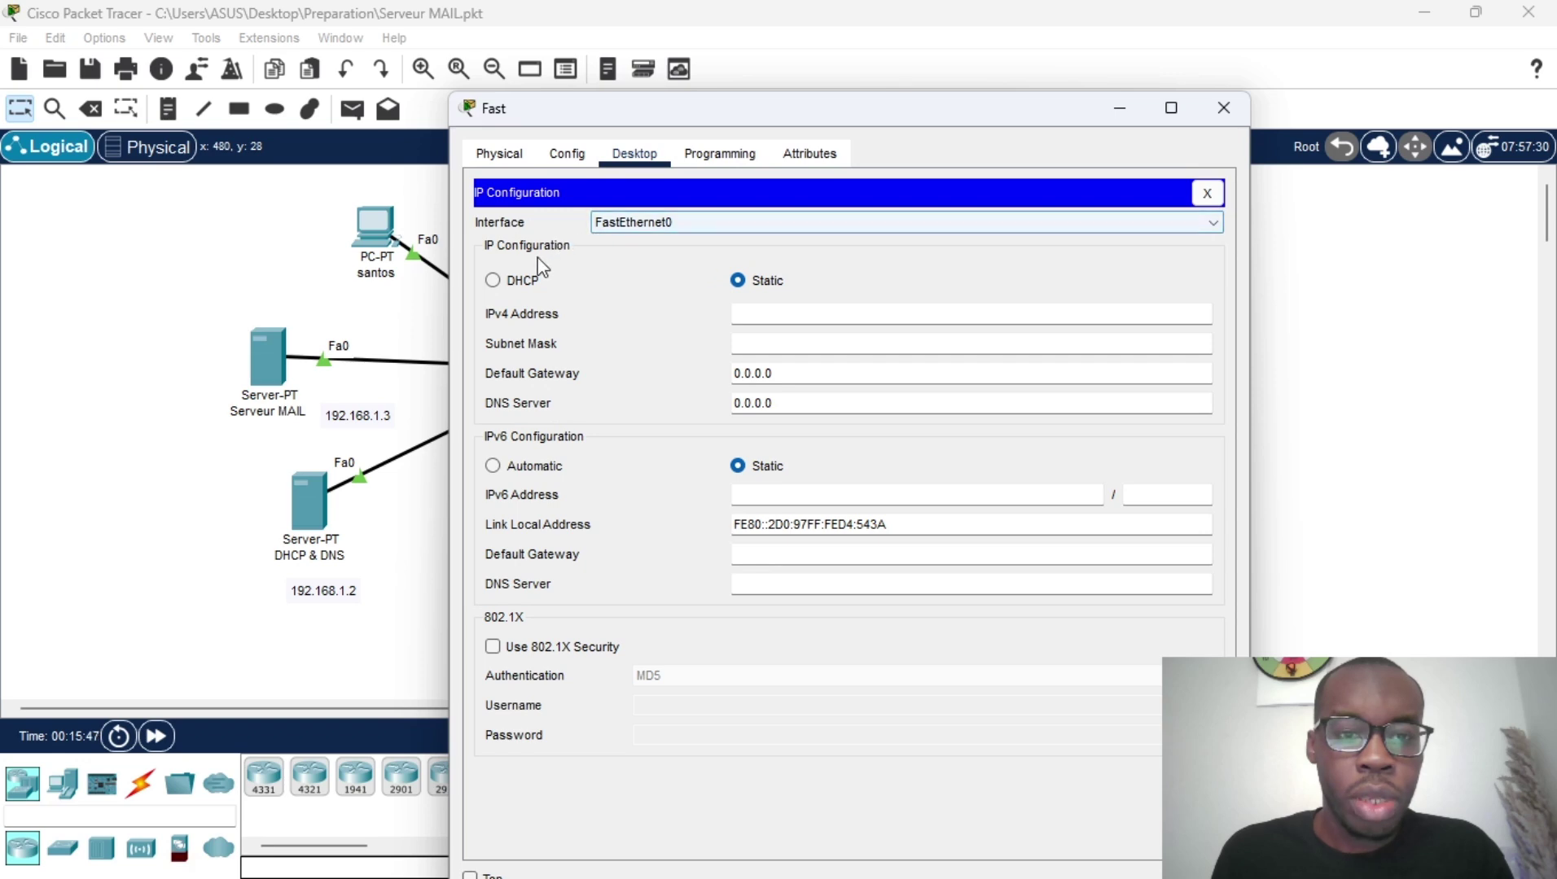
pyautogui.click(525, 280)
pyautogui.click(1224, 108)
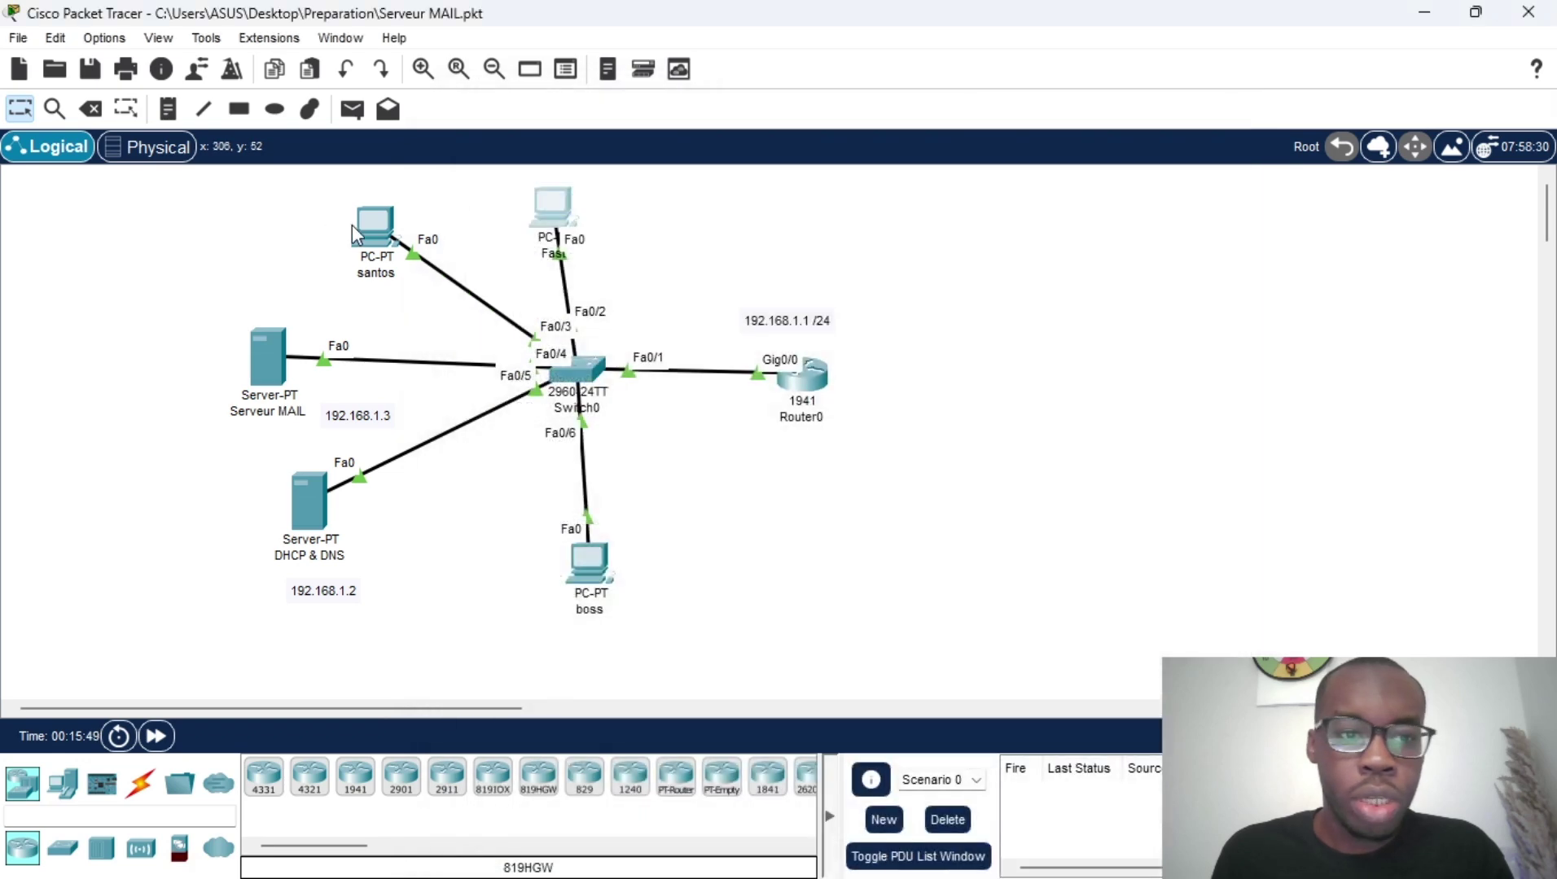
# Step: Set the santos PC's IP configuration to DHCP
pyautogui.click(373, 225)
pyautogui.click(566, 127)
pyautogui.click(635, 127)
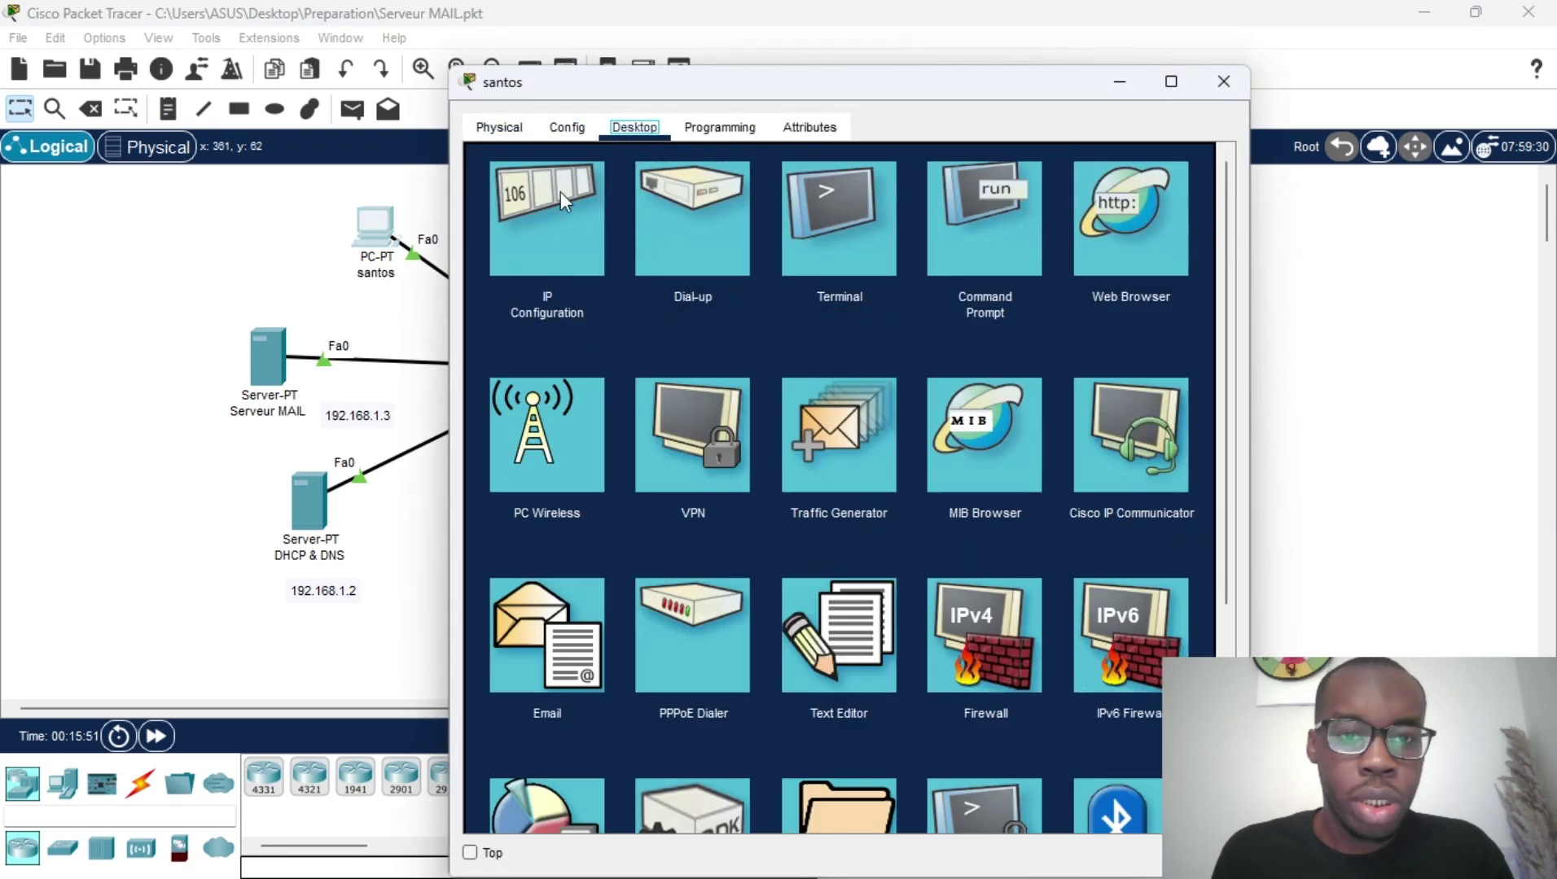
pyautogui.click(533, 205)
pyautogui.click(521, 253)
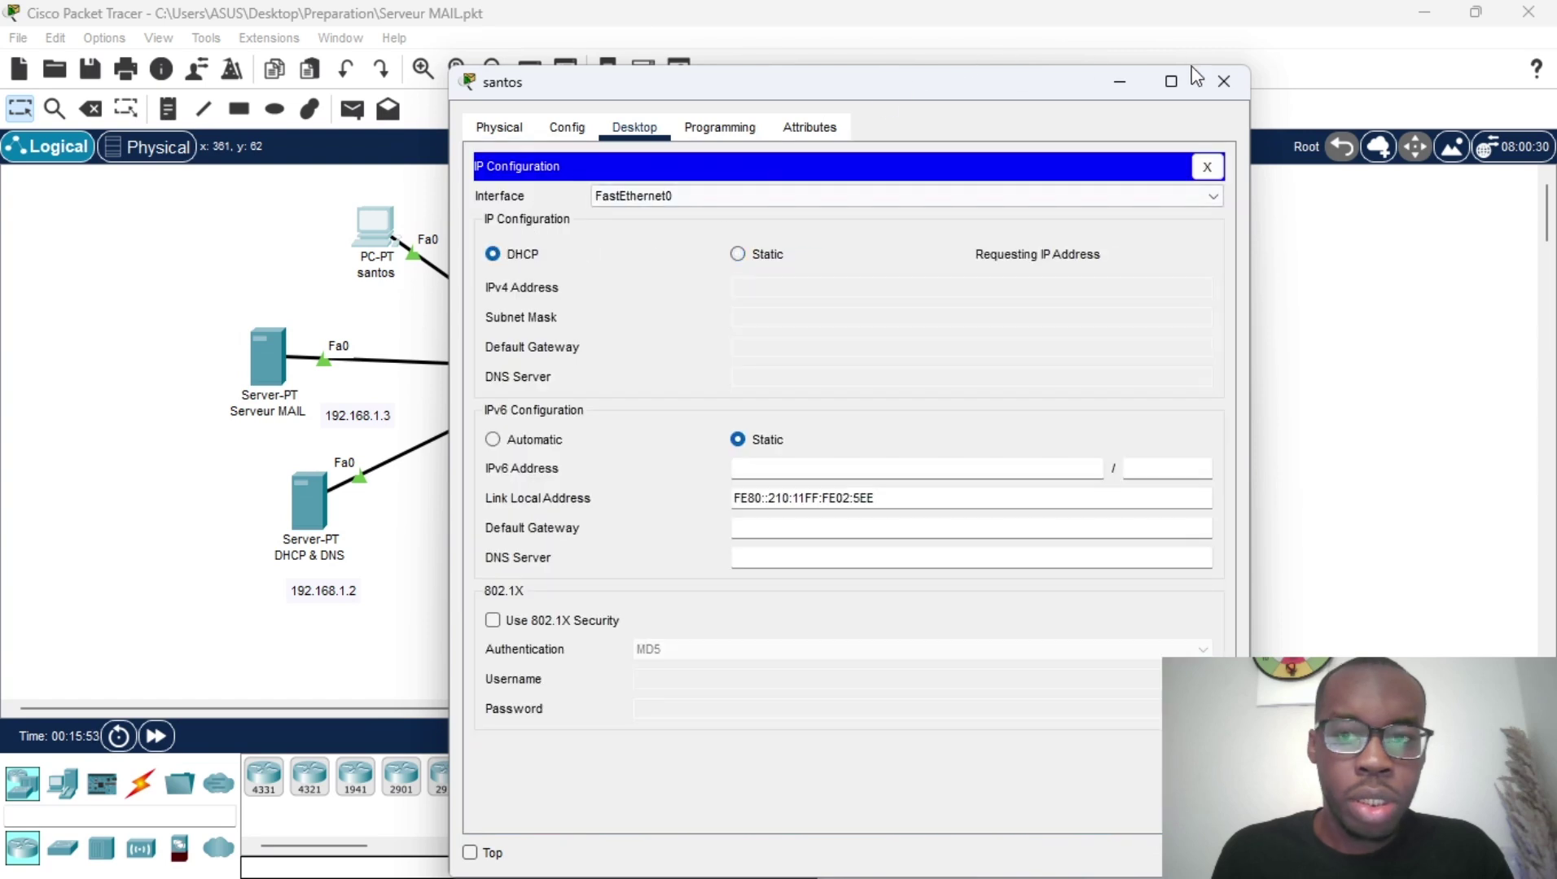
pyautogui.click(1222, 81)
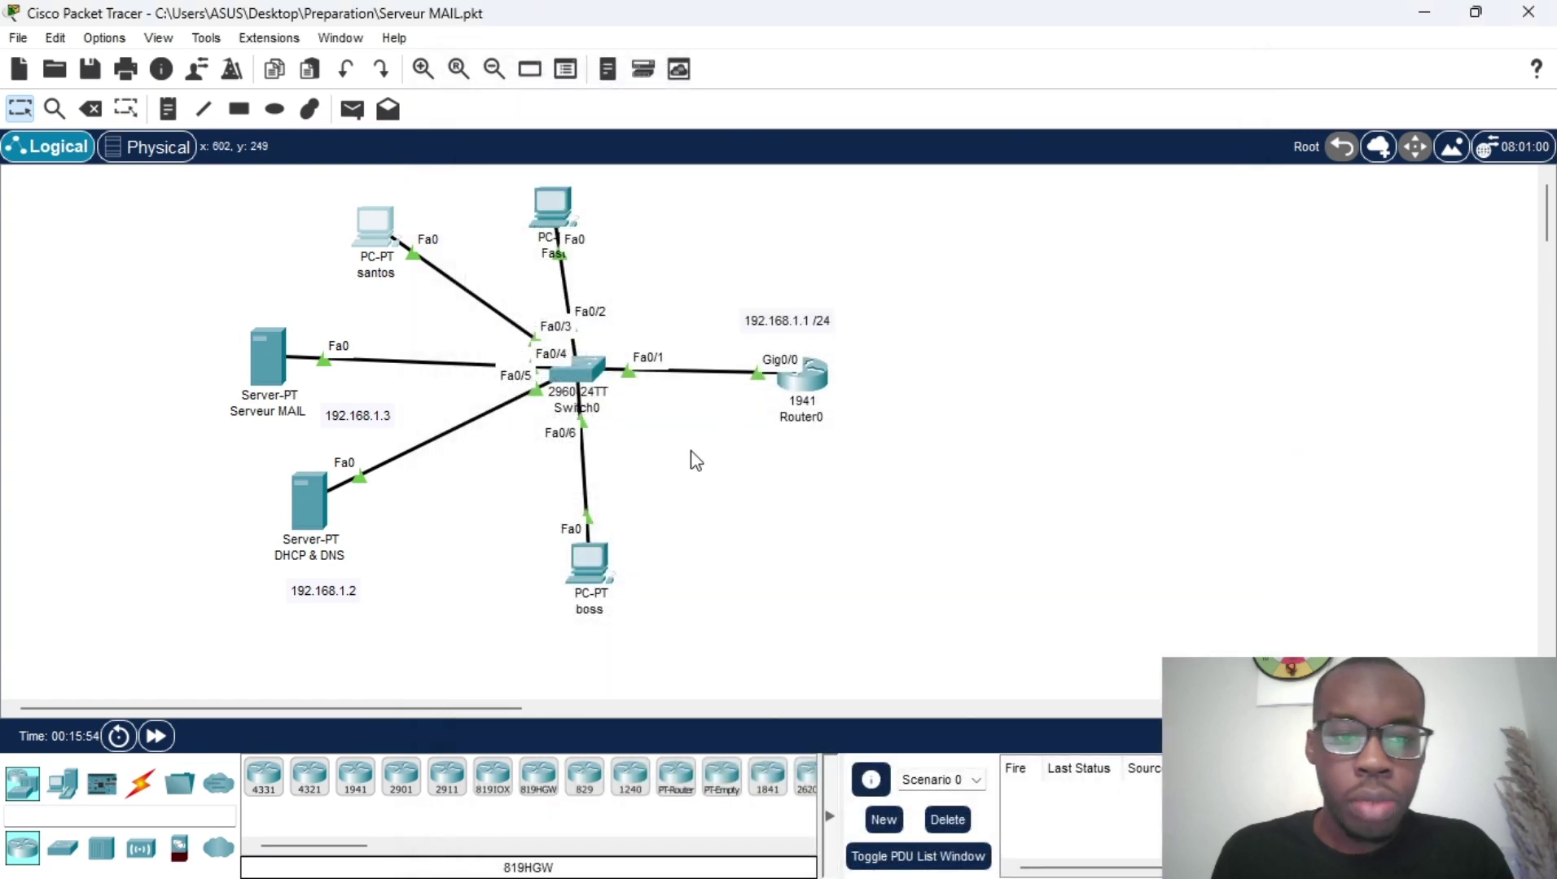
# Step: Check the DHCP addresses boss and Fast received, Fast having 192.168.1.11
pyautogui.click(592, 561)
pyautogui.click(606, 305)
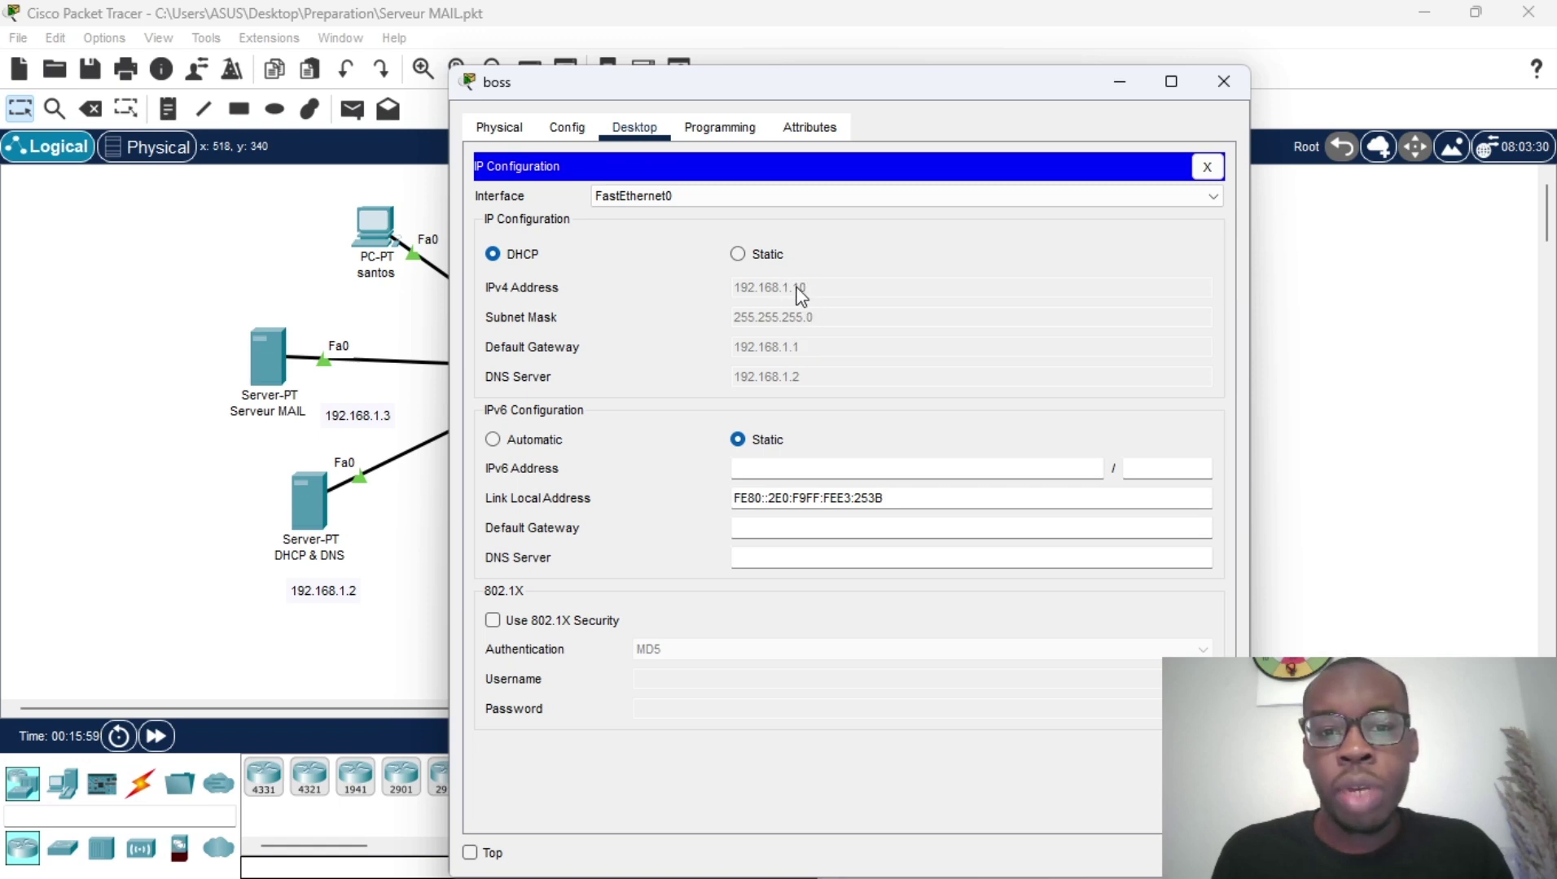
pyautogui.click(1223, 81)
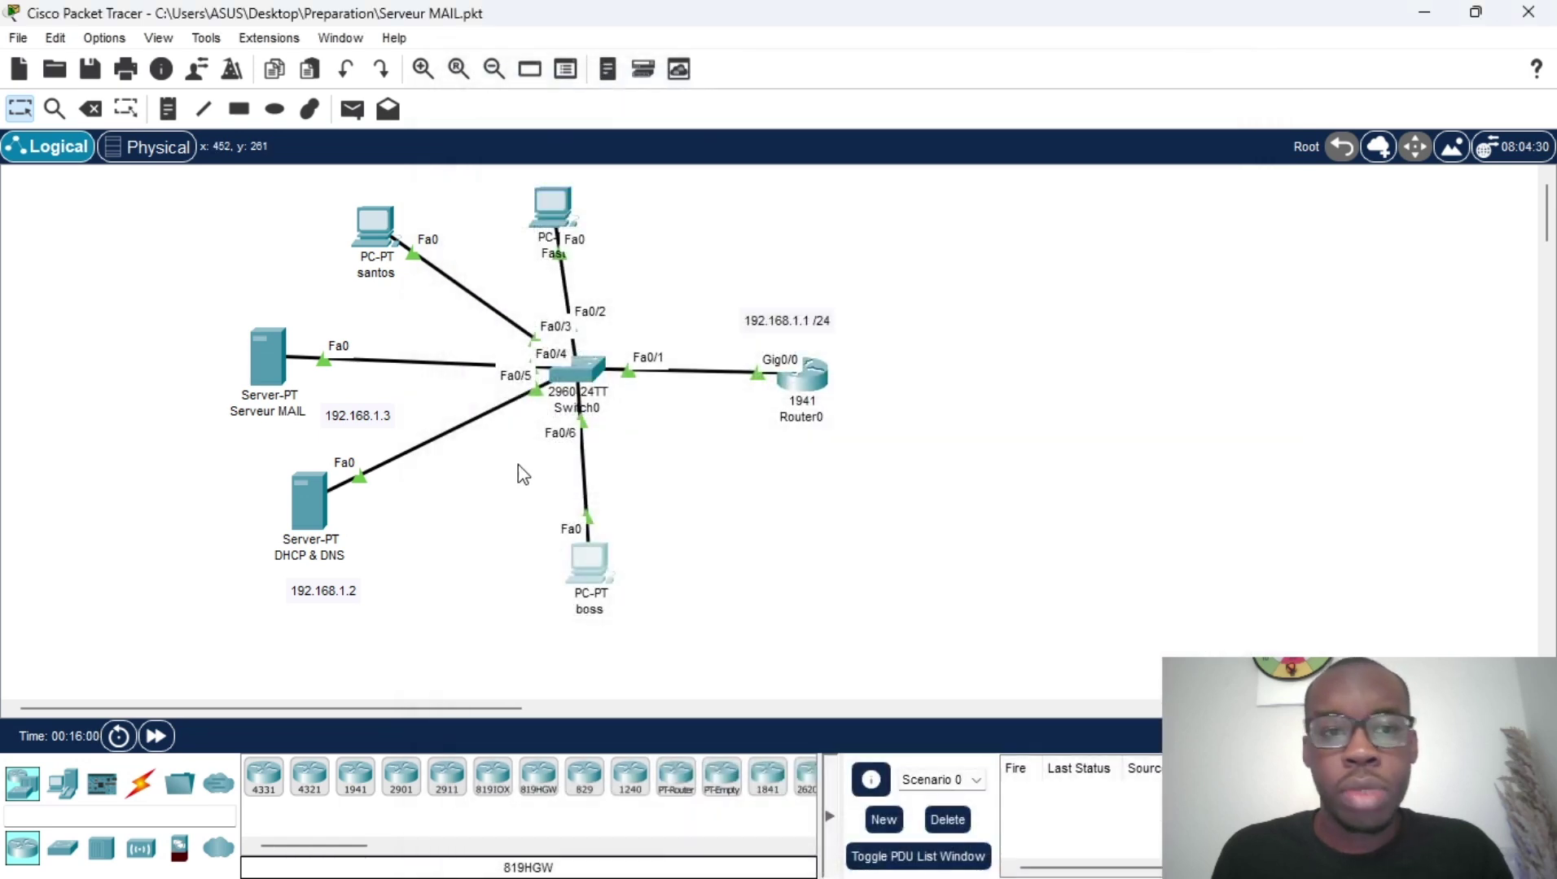
pyautogui.click(539, 222)
pyautogui.click(567, 232)
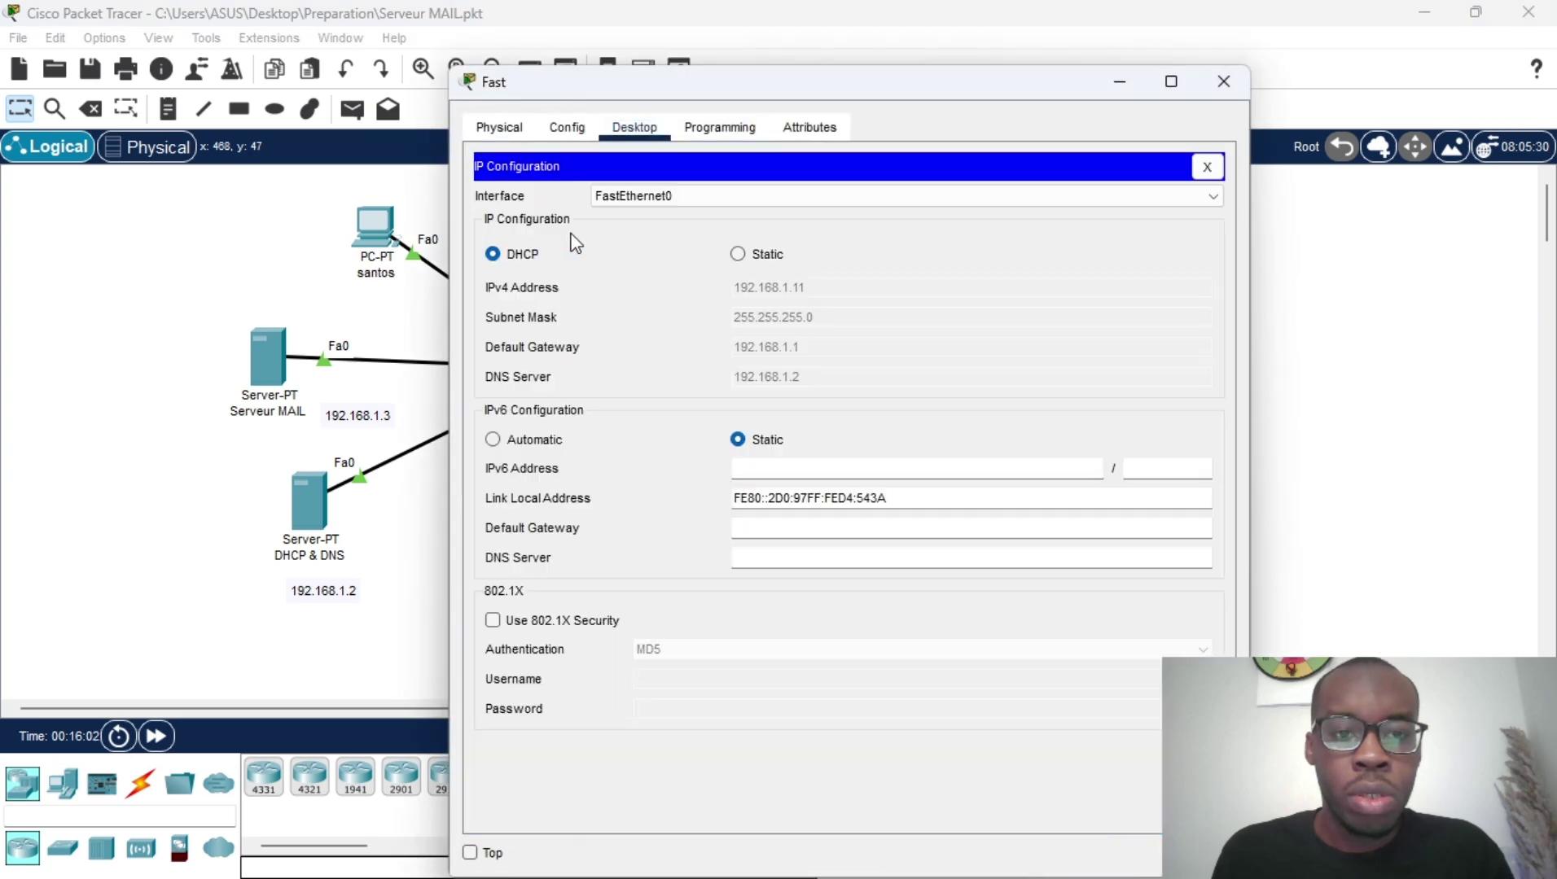
pyautogui.click(1223, 82)
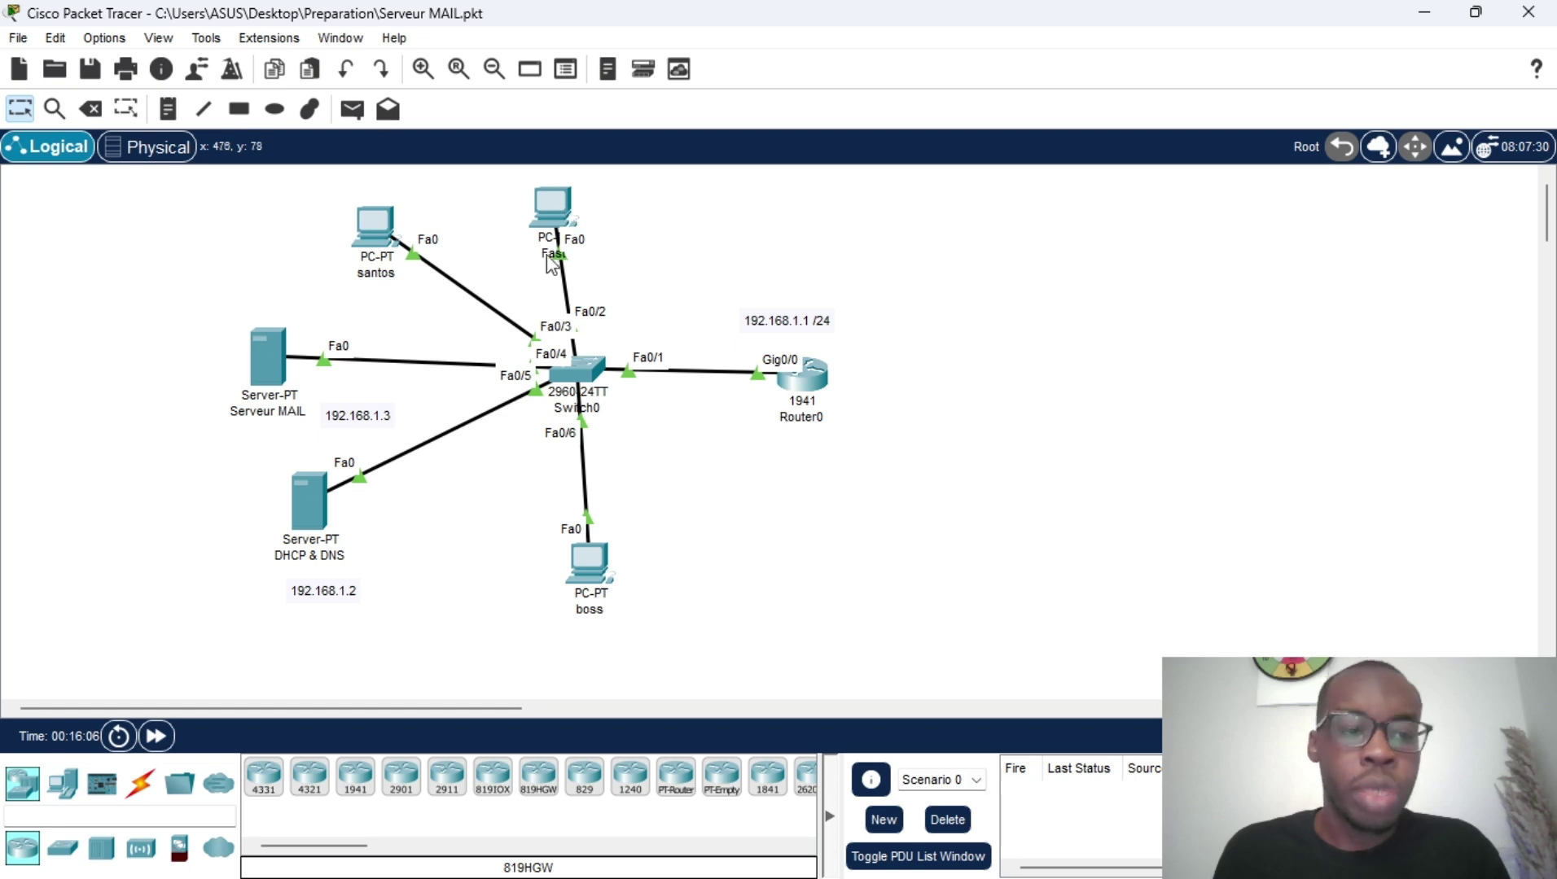
# Step: In the Serveur MAIL EMAIL service, enter entreprise.com as the domain name
pyautogui.click(263, 343)
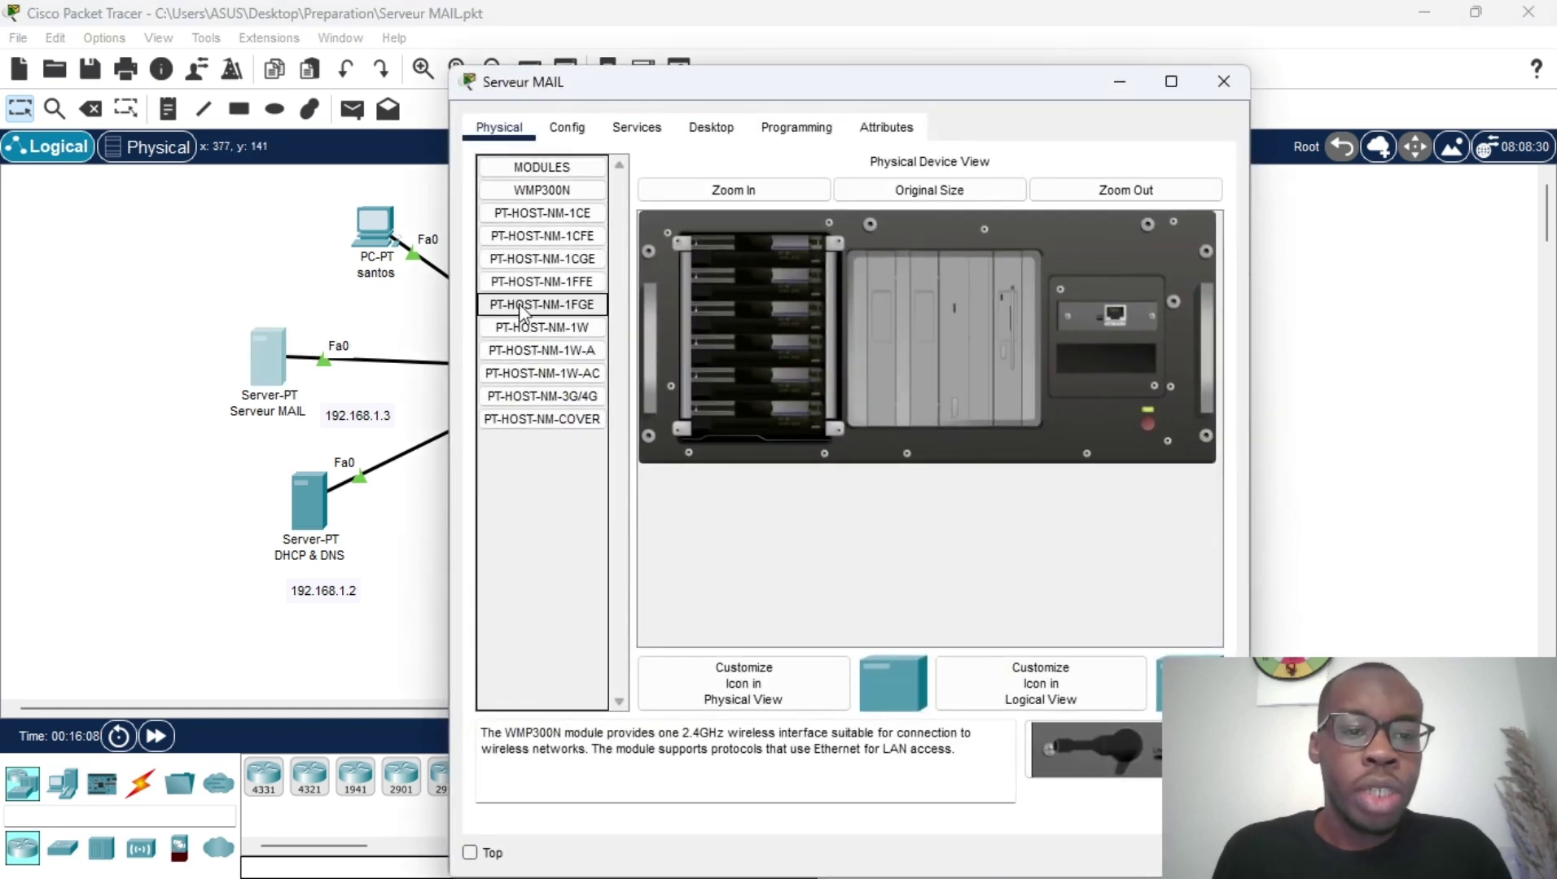
pyautogui.click(568, 127)
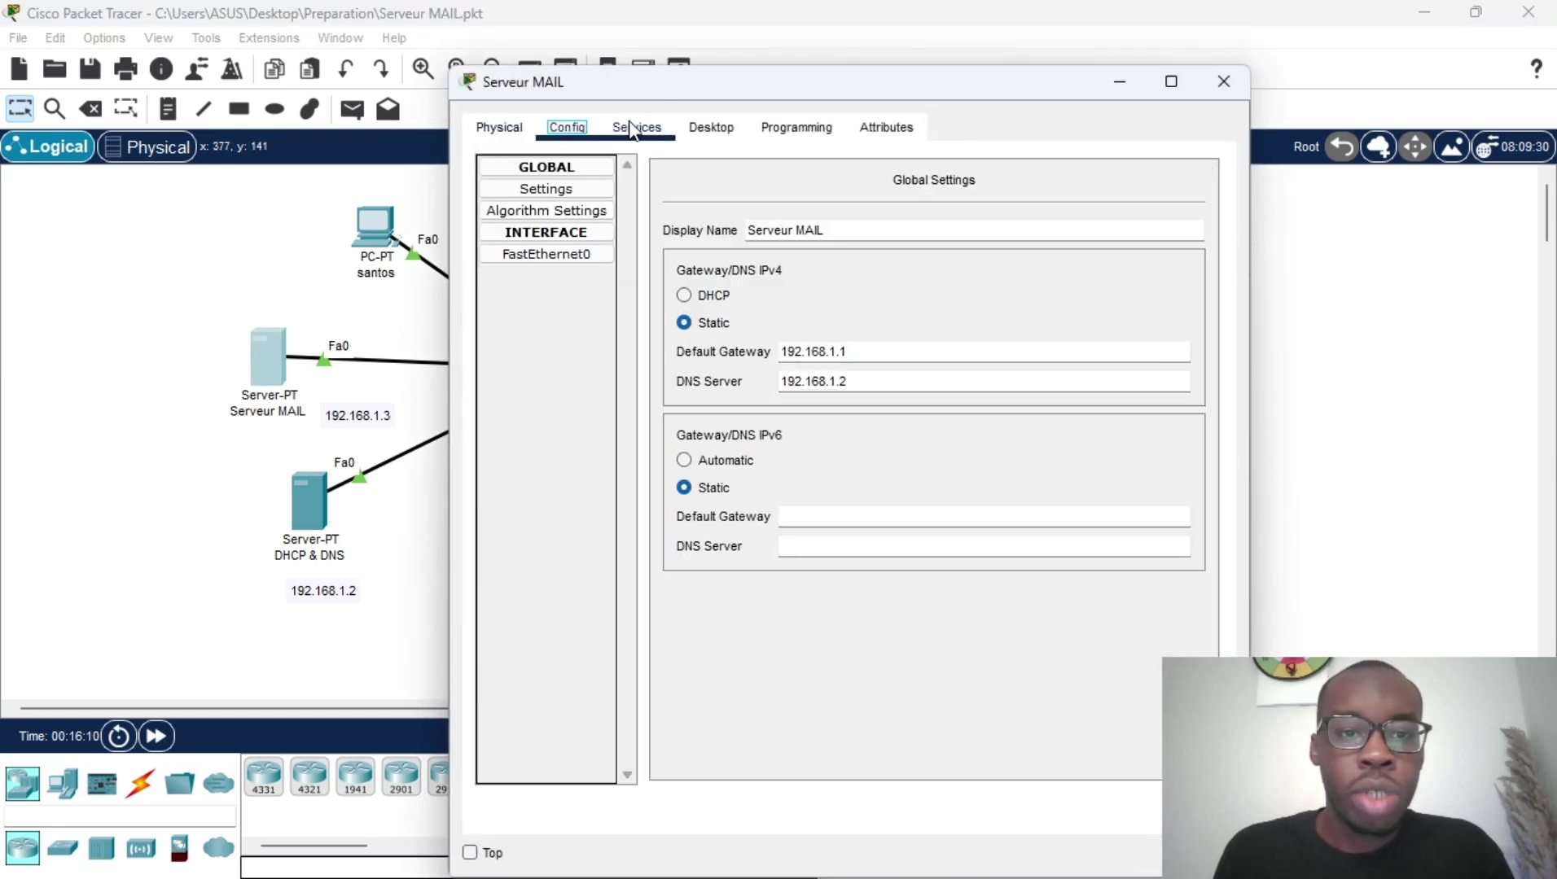
pyautogui.click(635, 128)
pyautogui.click(539, 363)
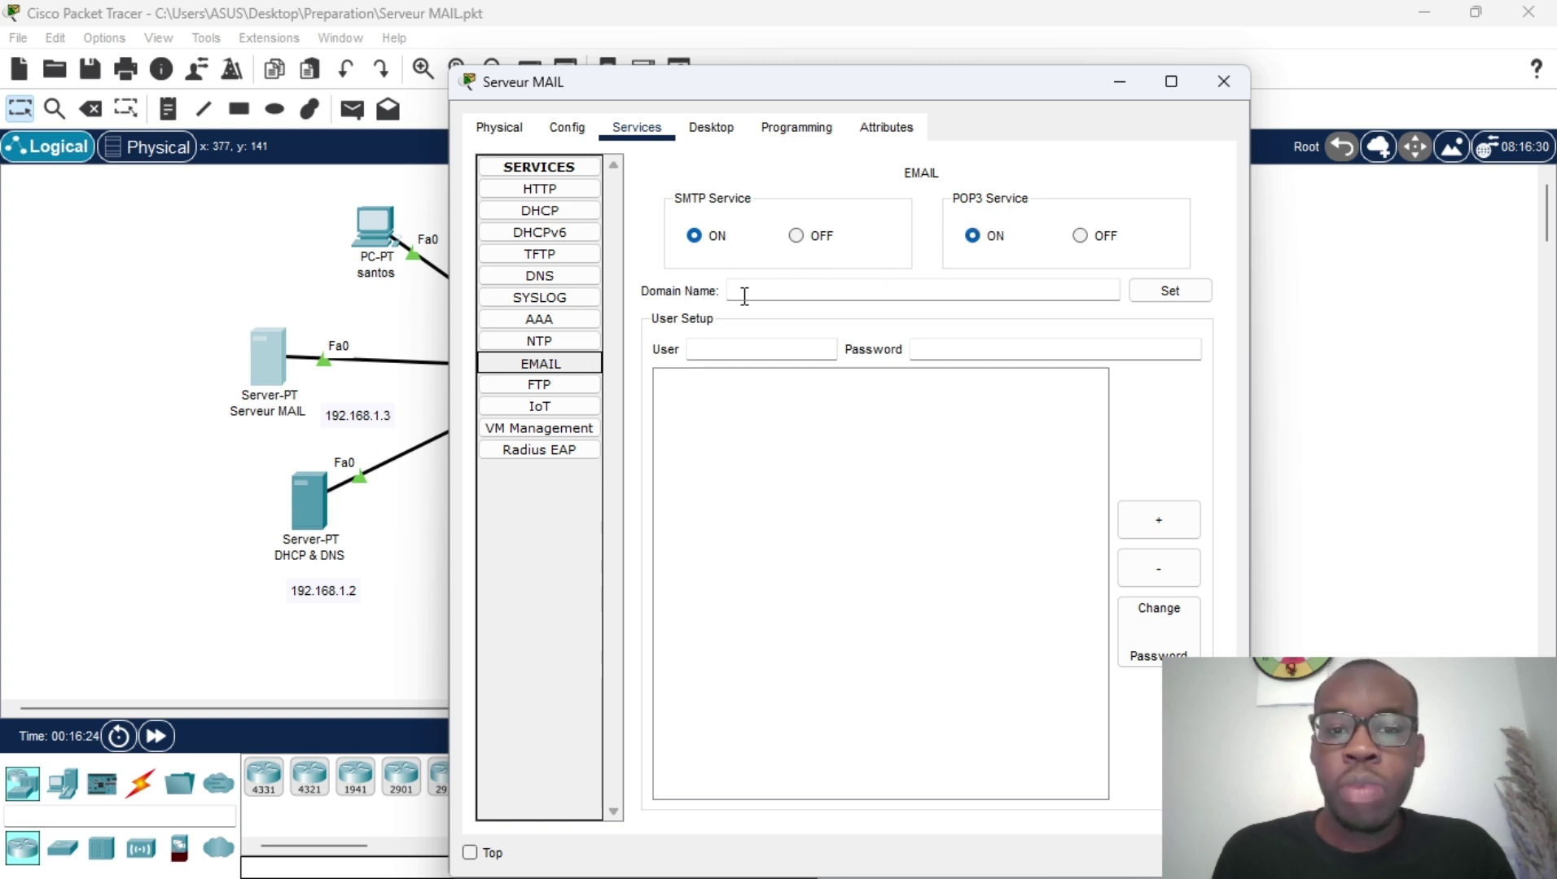
pyautogui.click(806, 289)
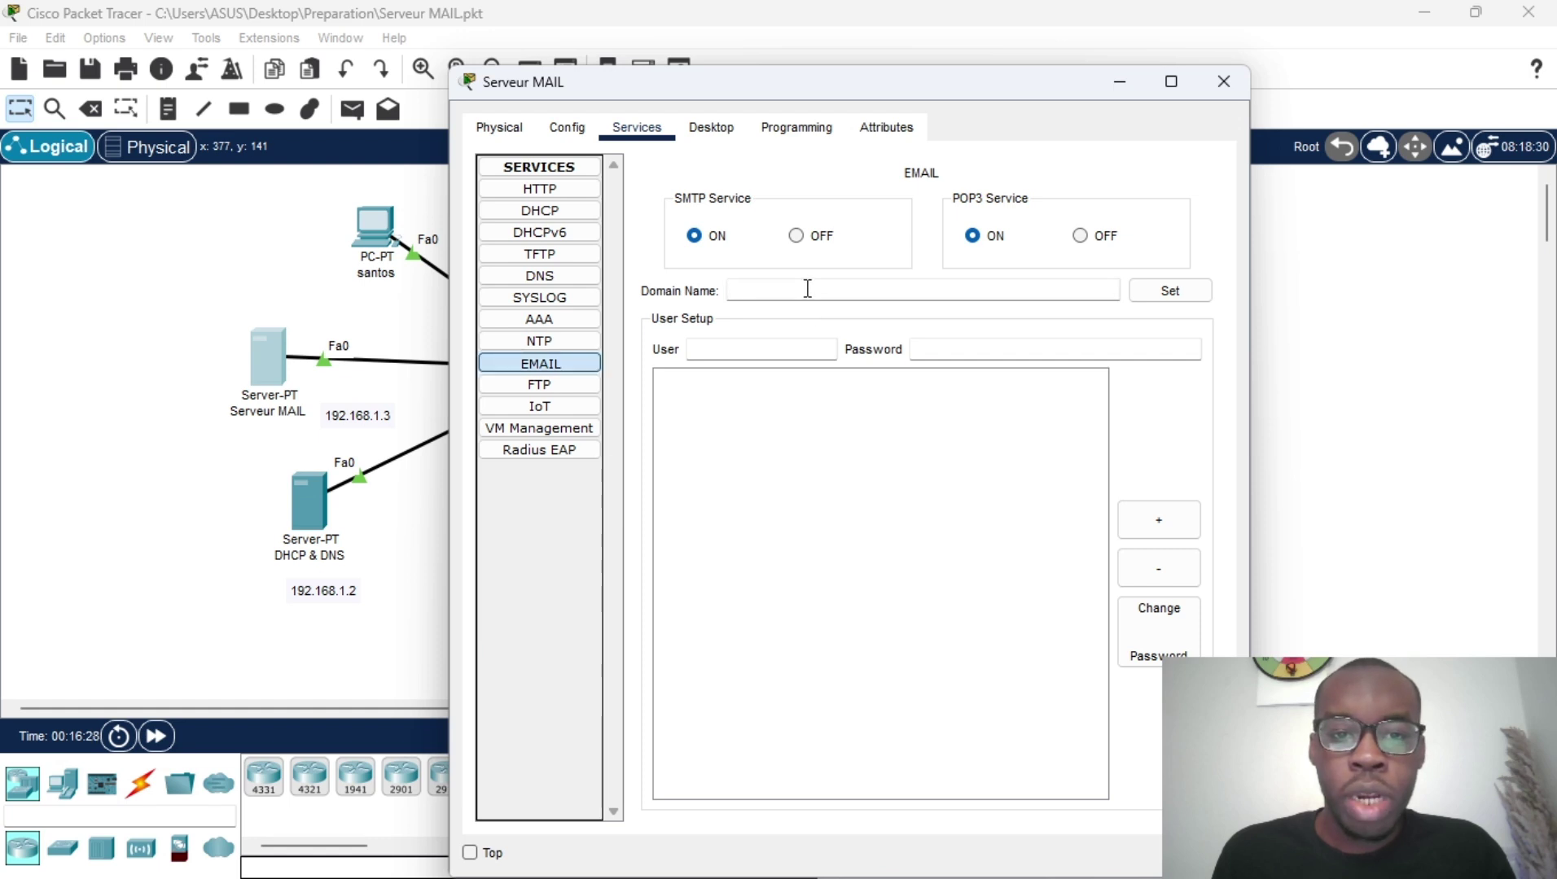
pyautogui.write('entr')
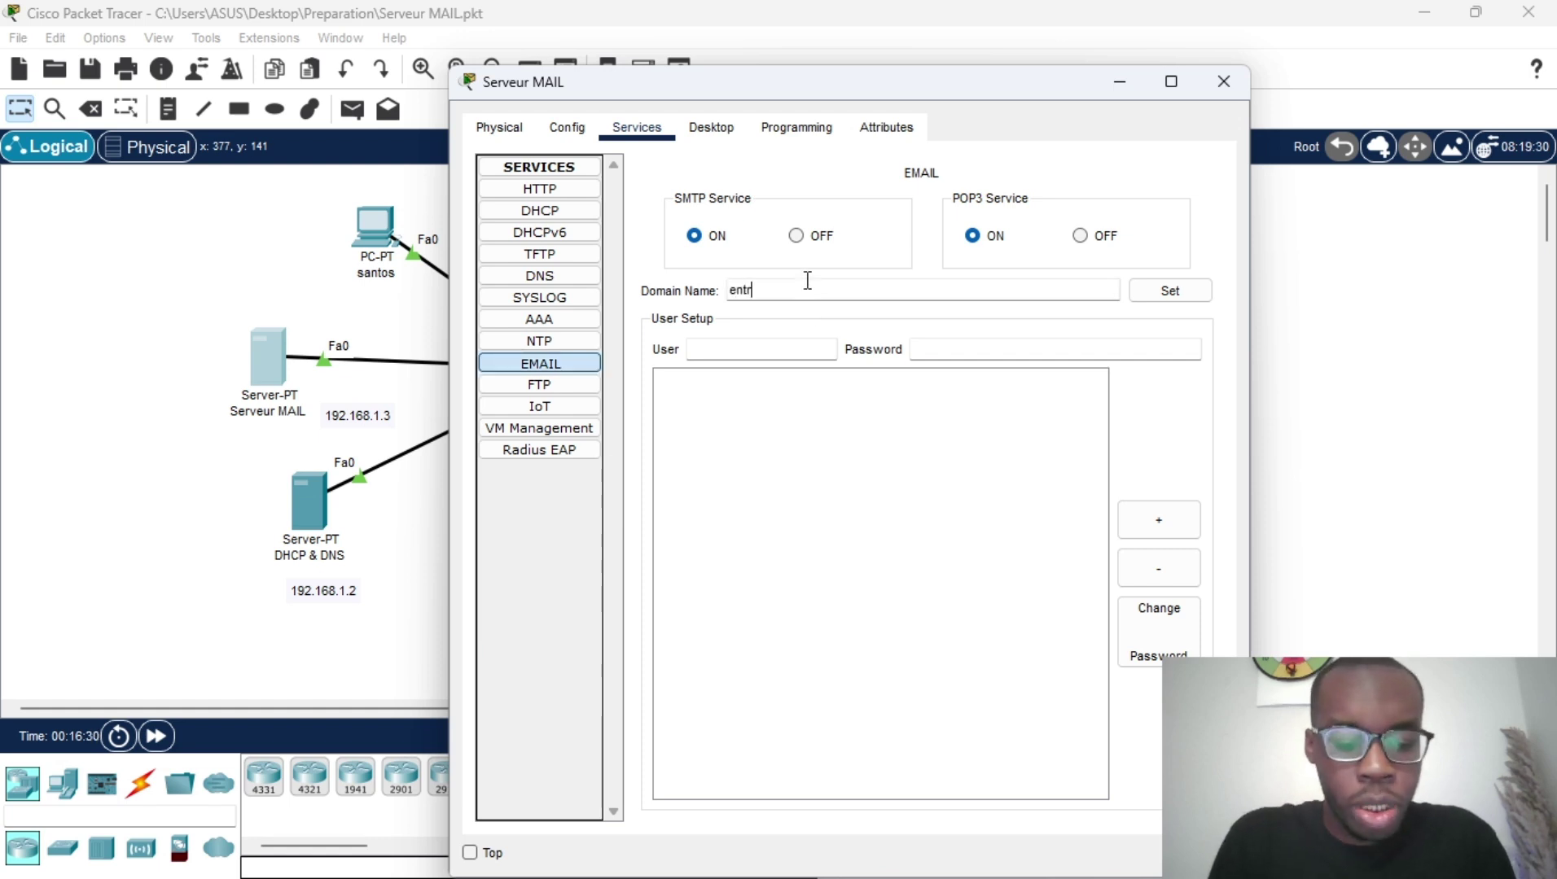
pyautogui.write('epri')
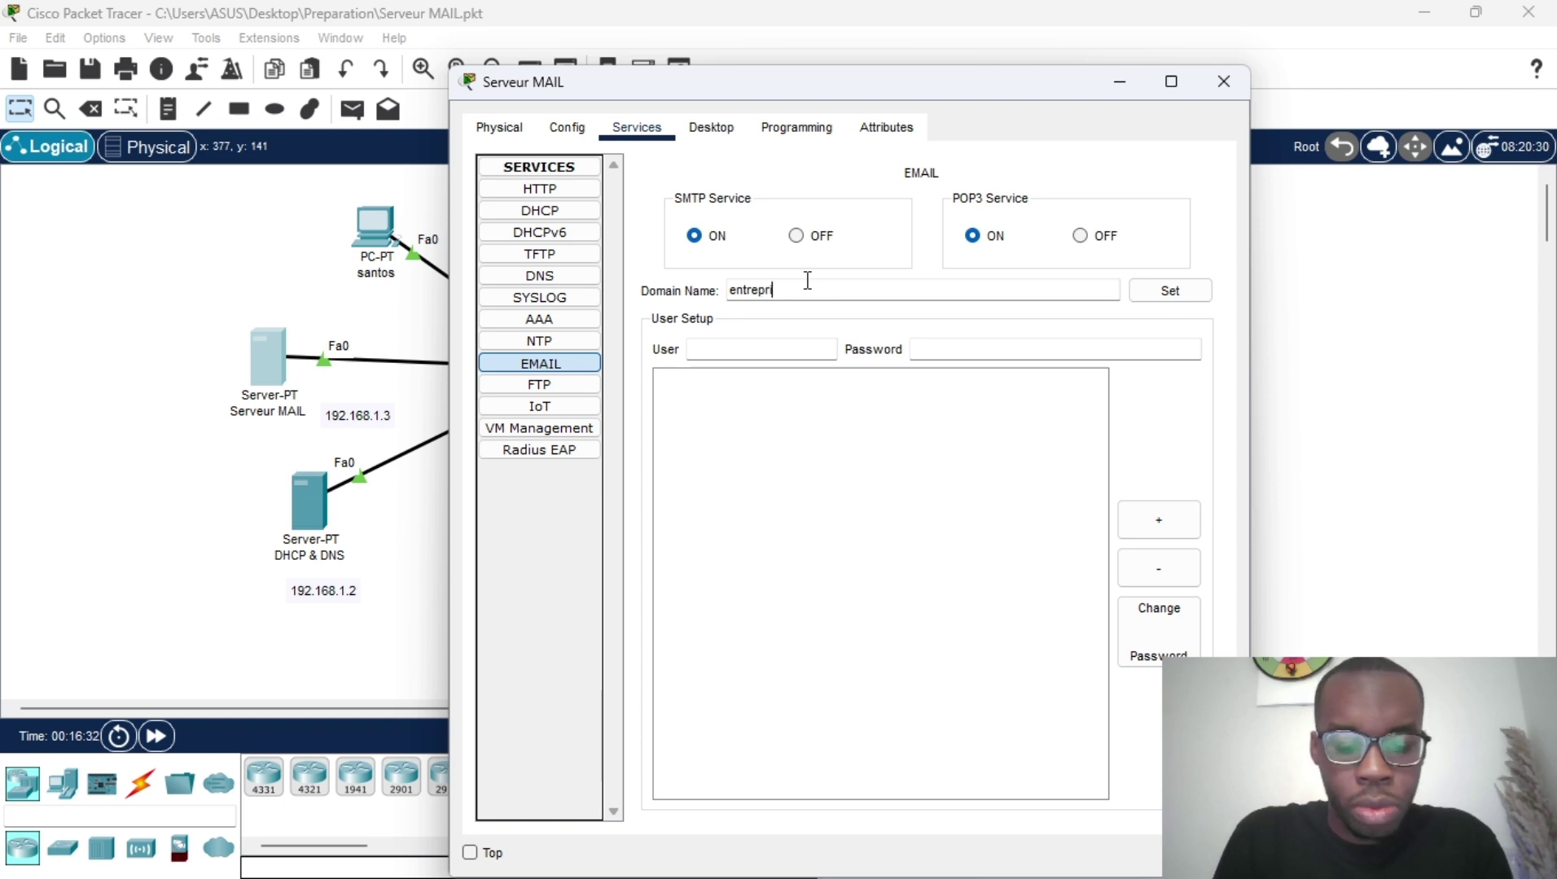
pyautogui.write('se.com')
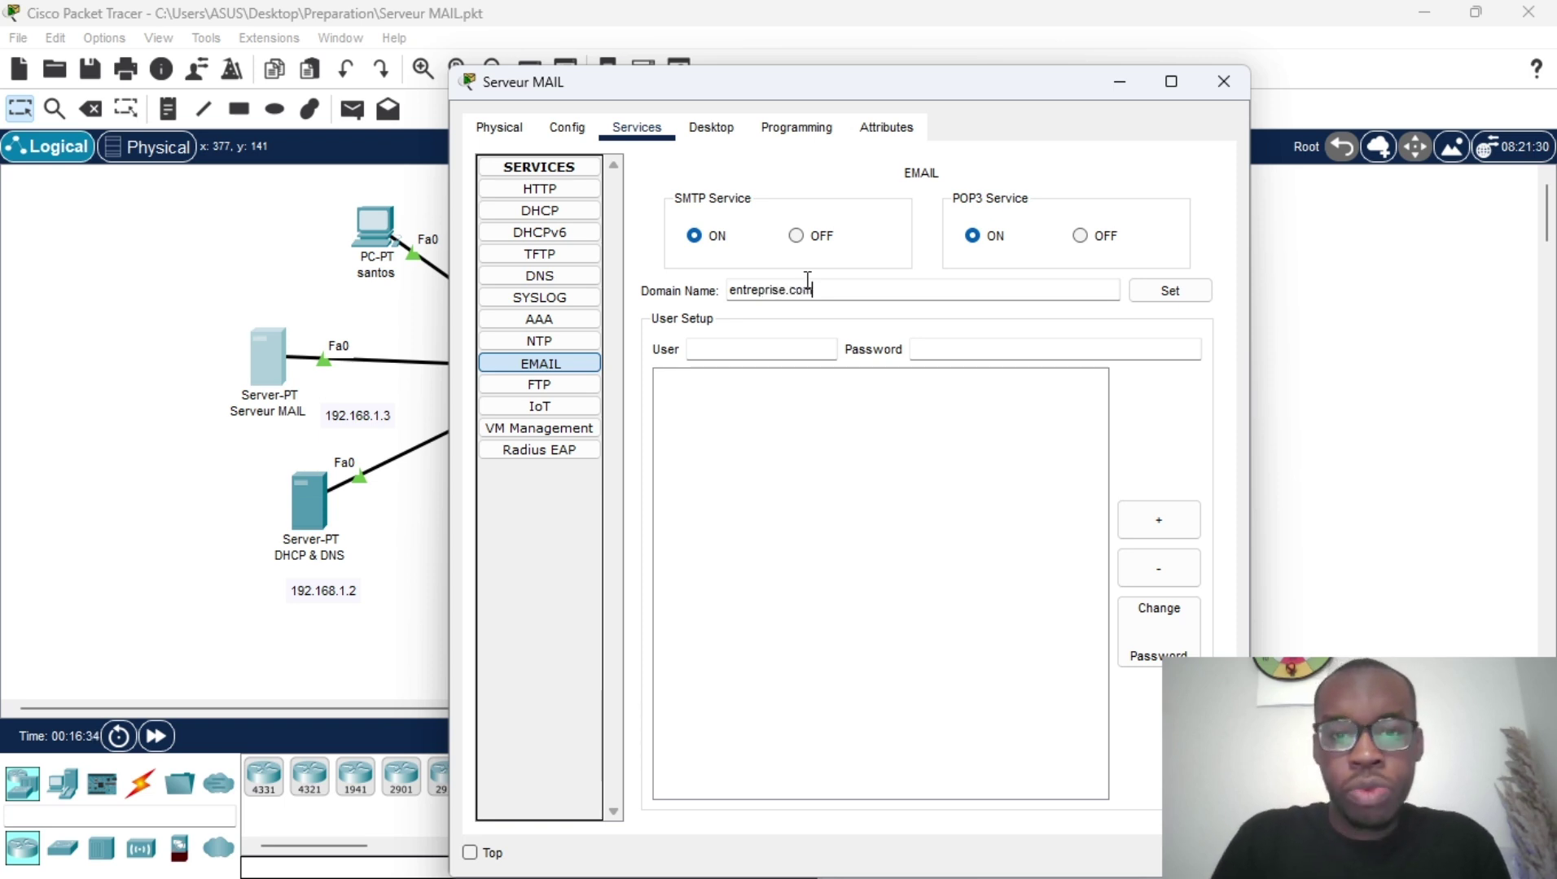
pyautogui.click(803, 347)
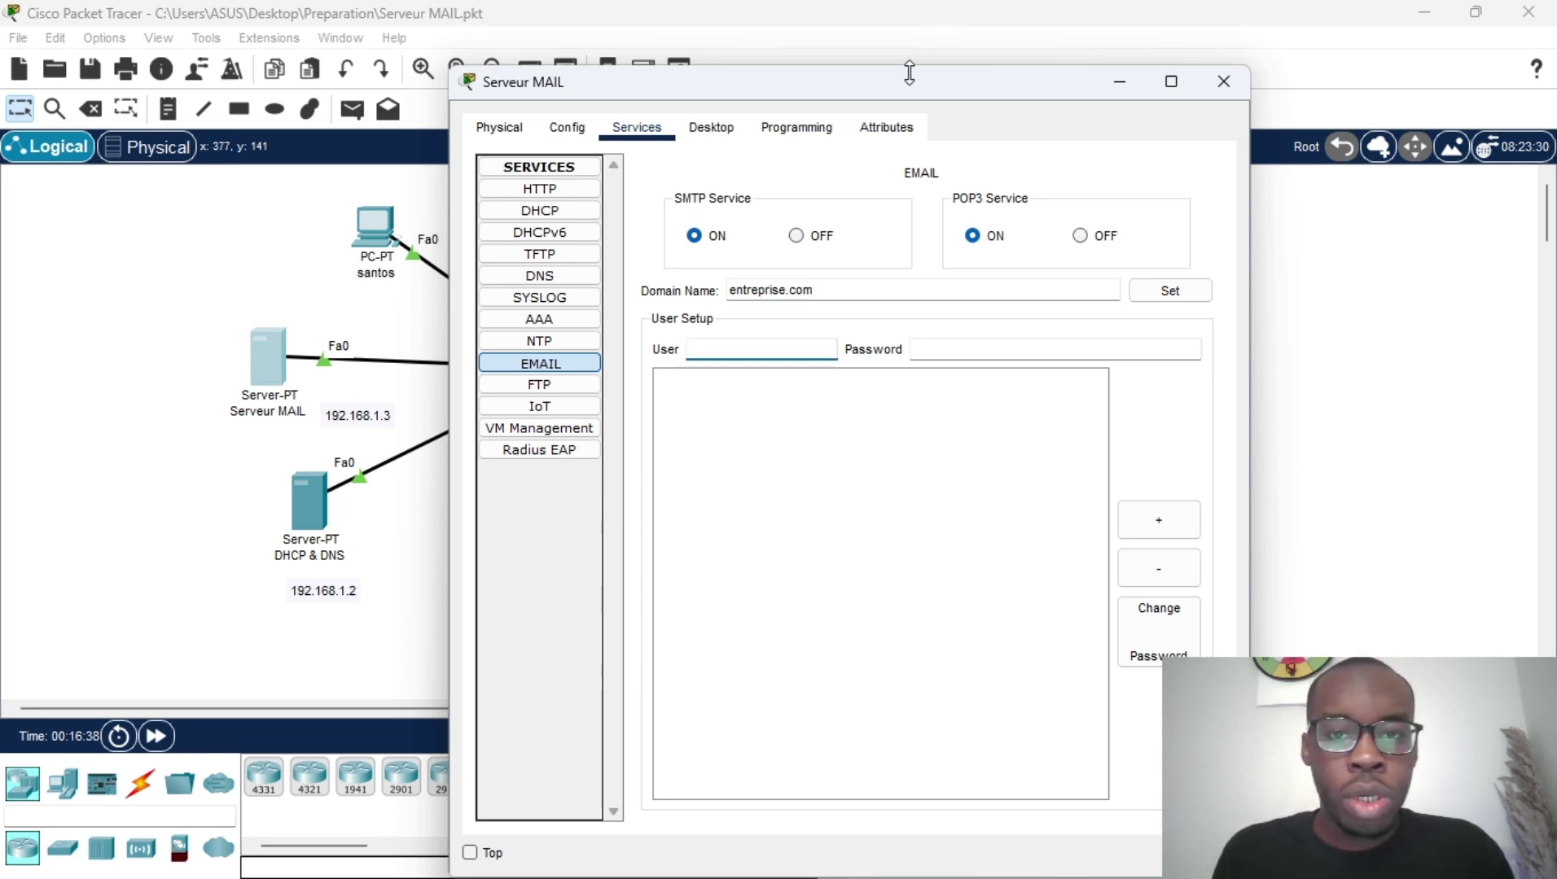
# Step: Add mail user santos with its password
pyautogui.moveTo(916, 89)
pyautogui.mouseDown()
pyautogui.moveTo(1192, 104)
pyautogui.moveTo(936, 107)
pyautogui.mouseUp()
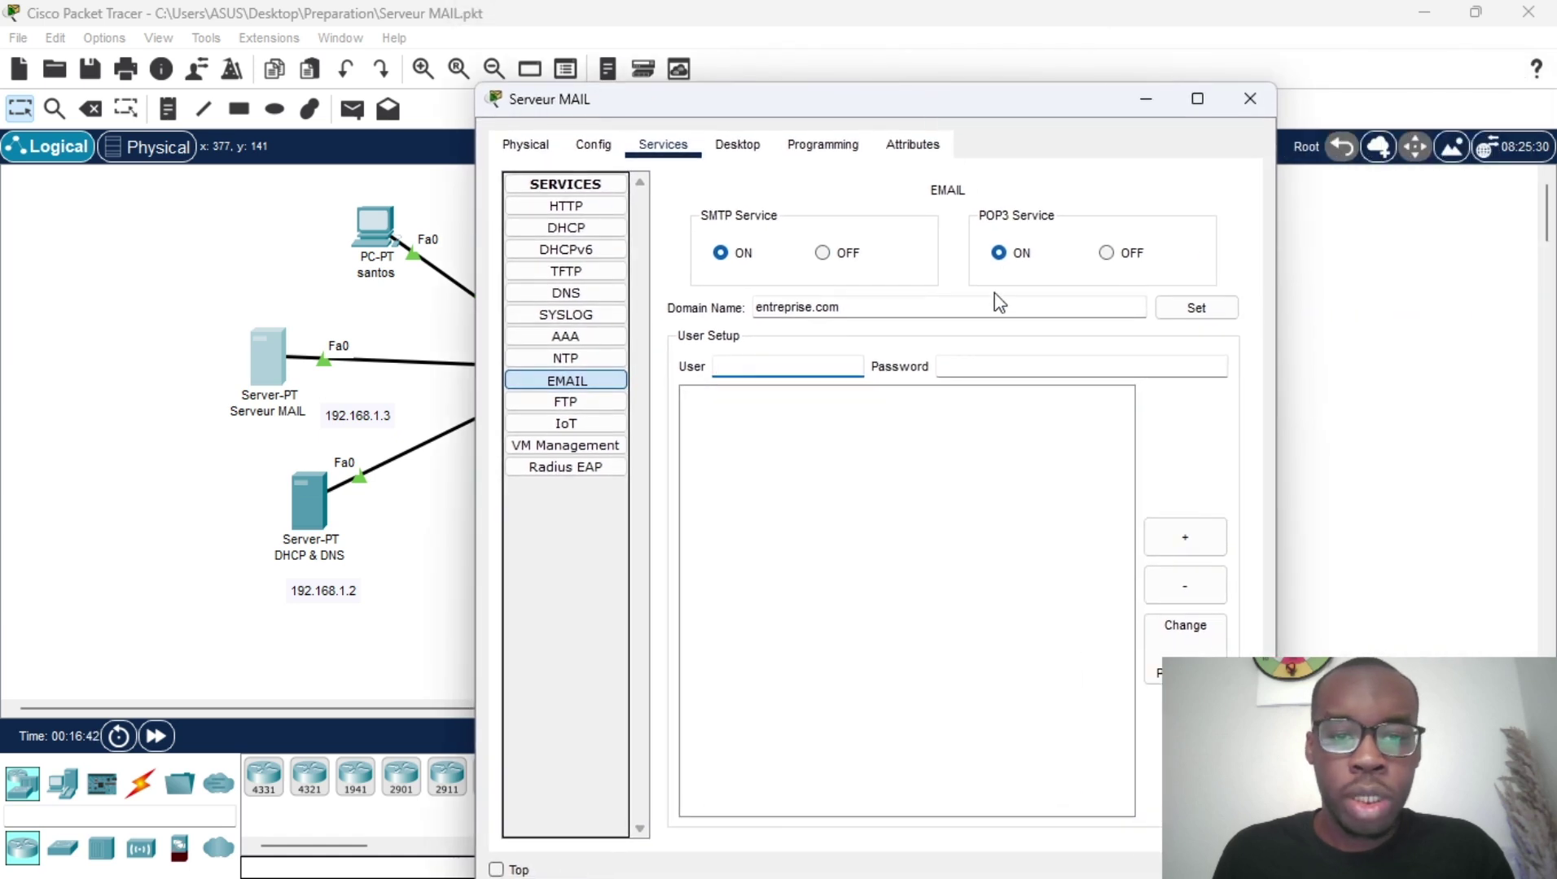
pyautogui.write('santos')
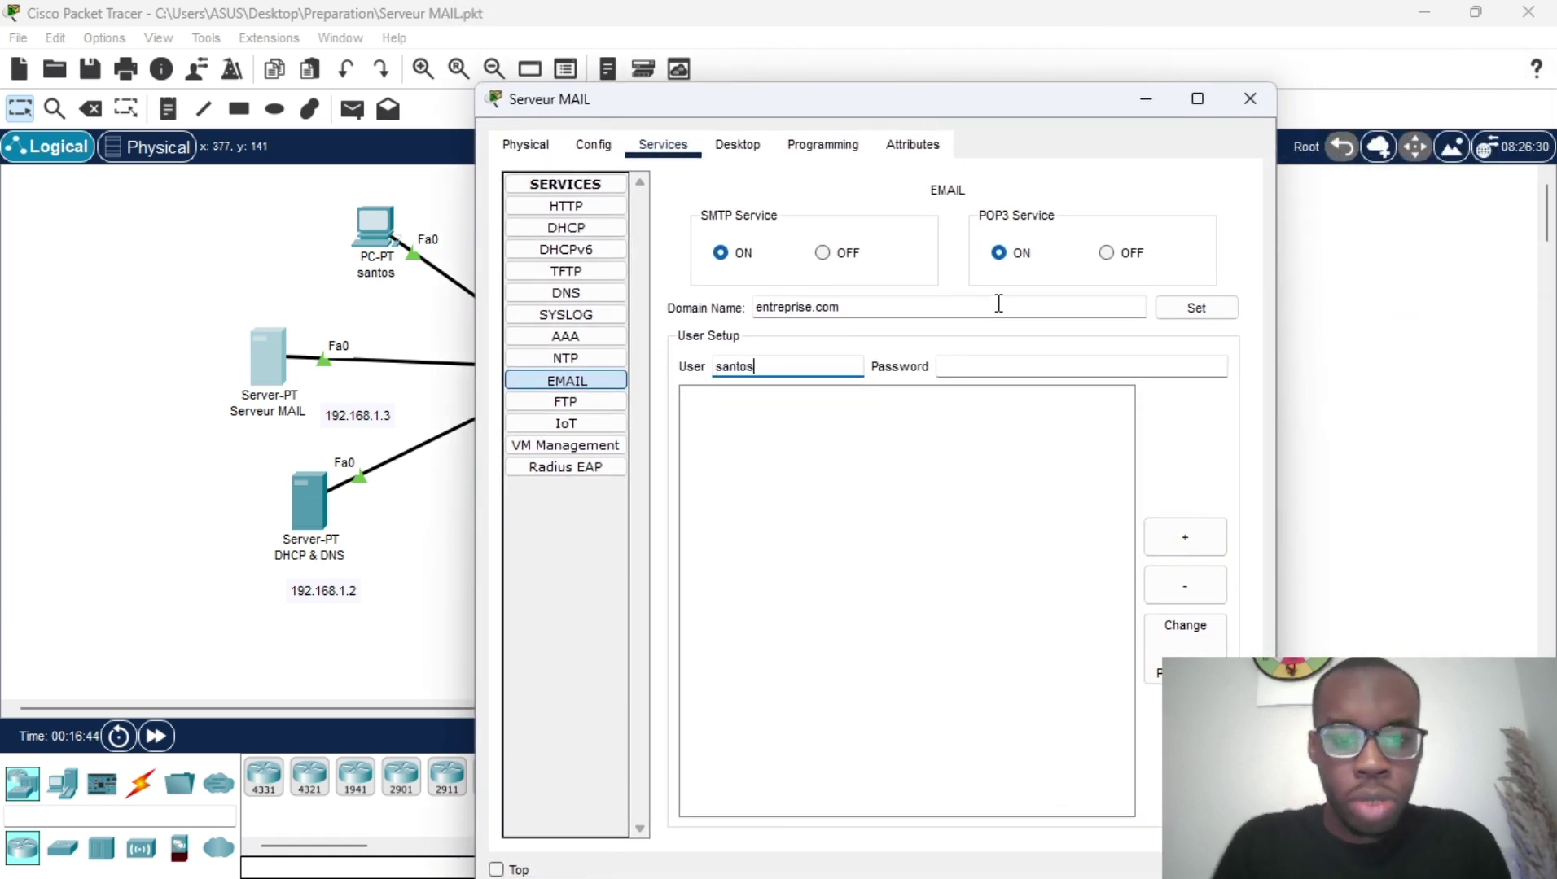
pyautogui.click(990, 367)
pyautogui.write('sa')
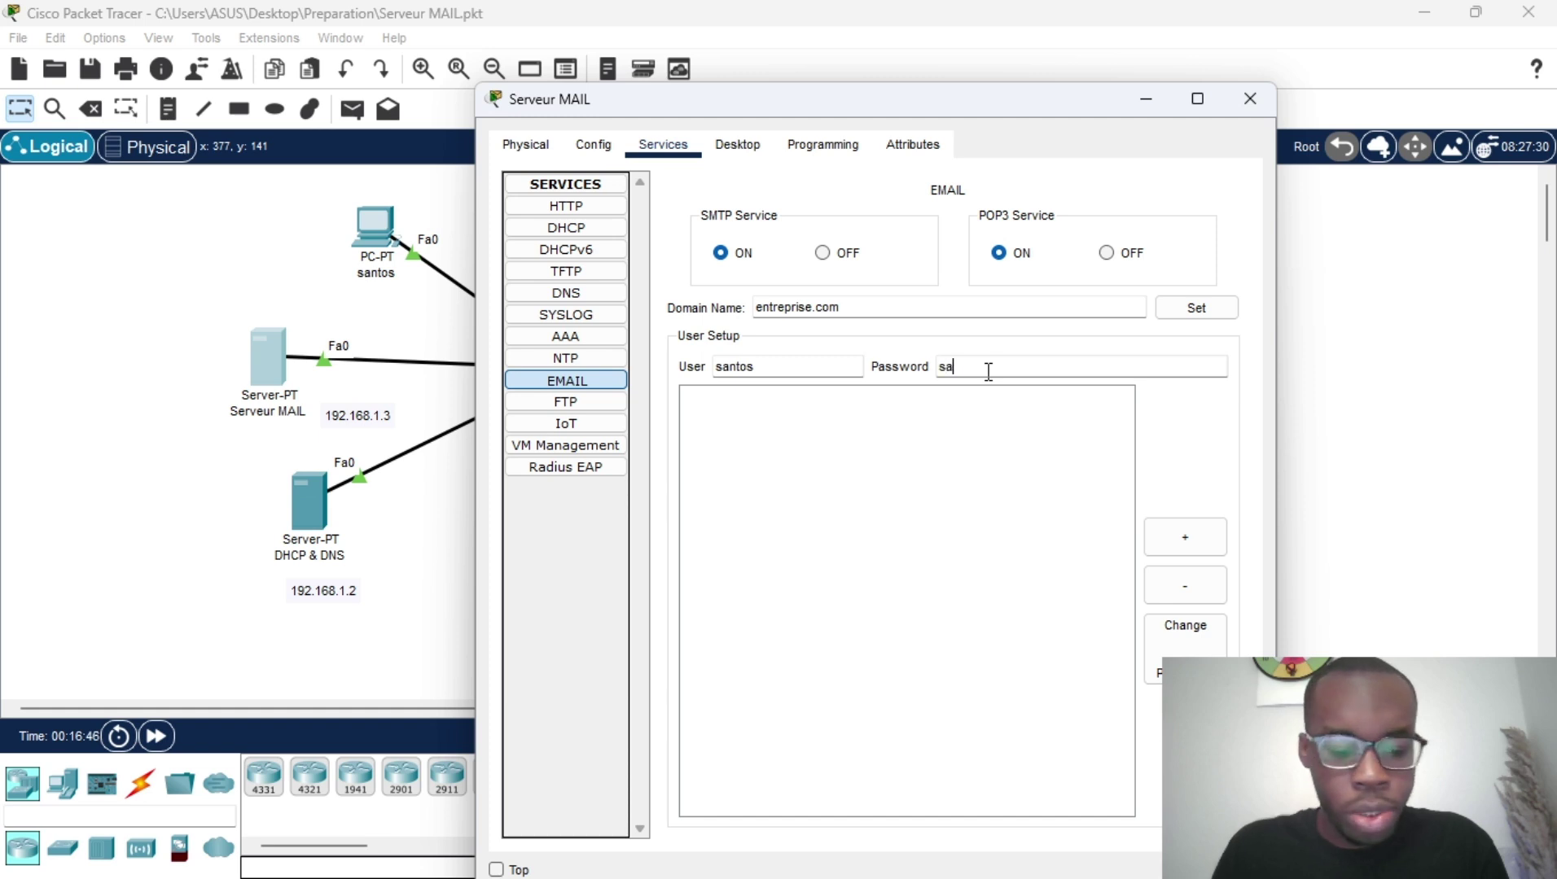
pyautogui.write('ntos')
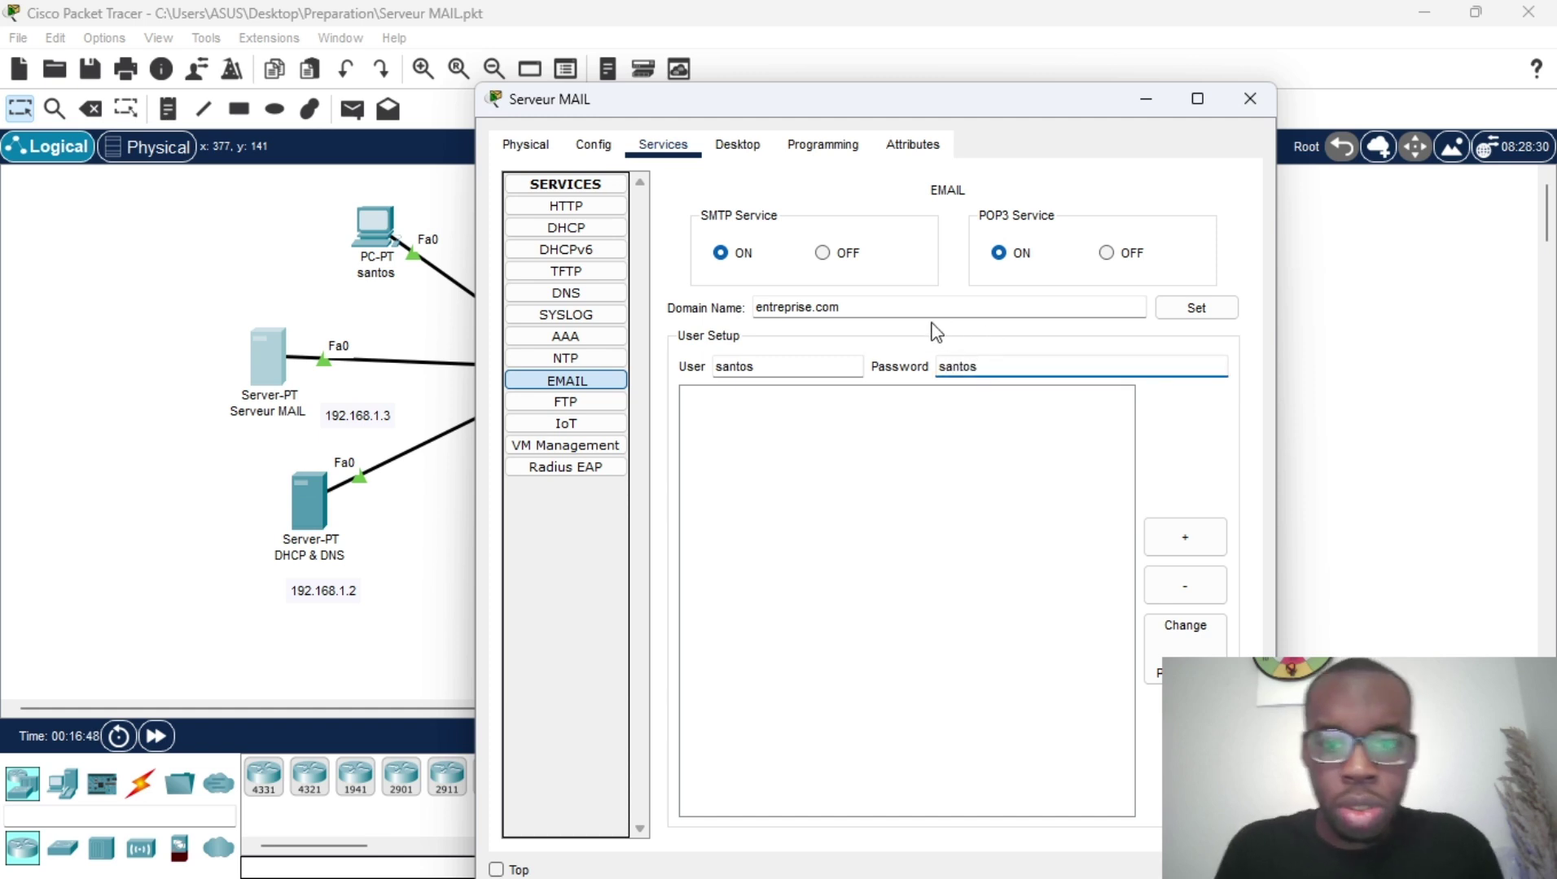
pyautogui.click(1180, 542)
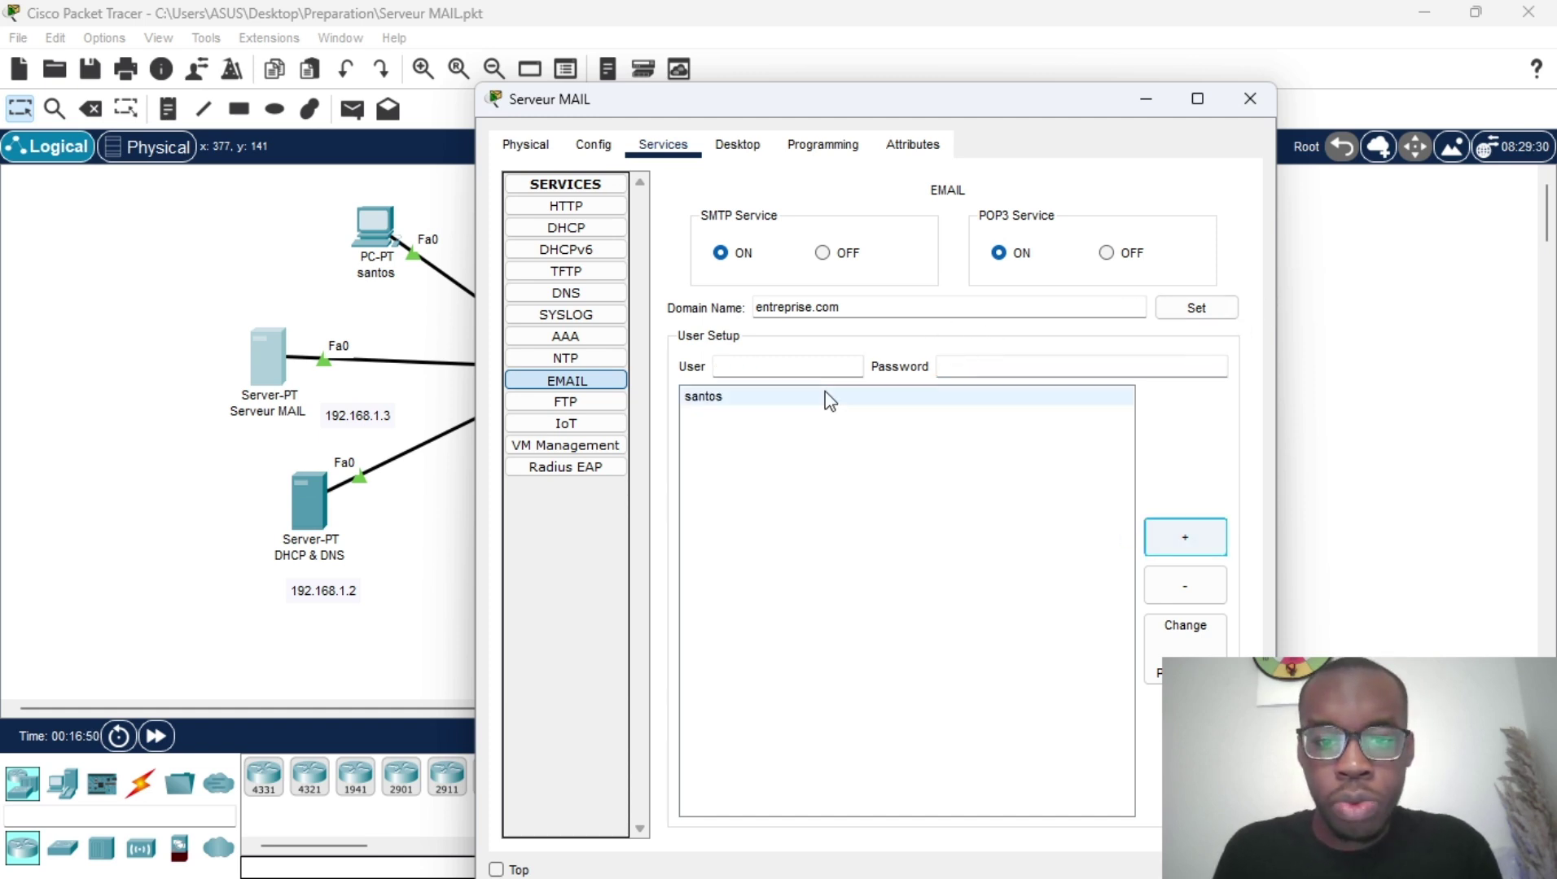
# Step: Add mail user fast with its password
pyautogui.click(780, 359)
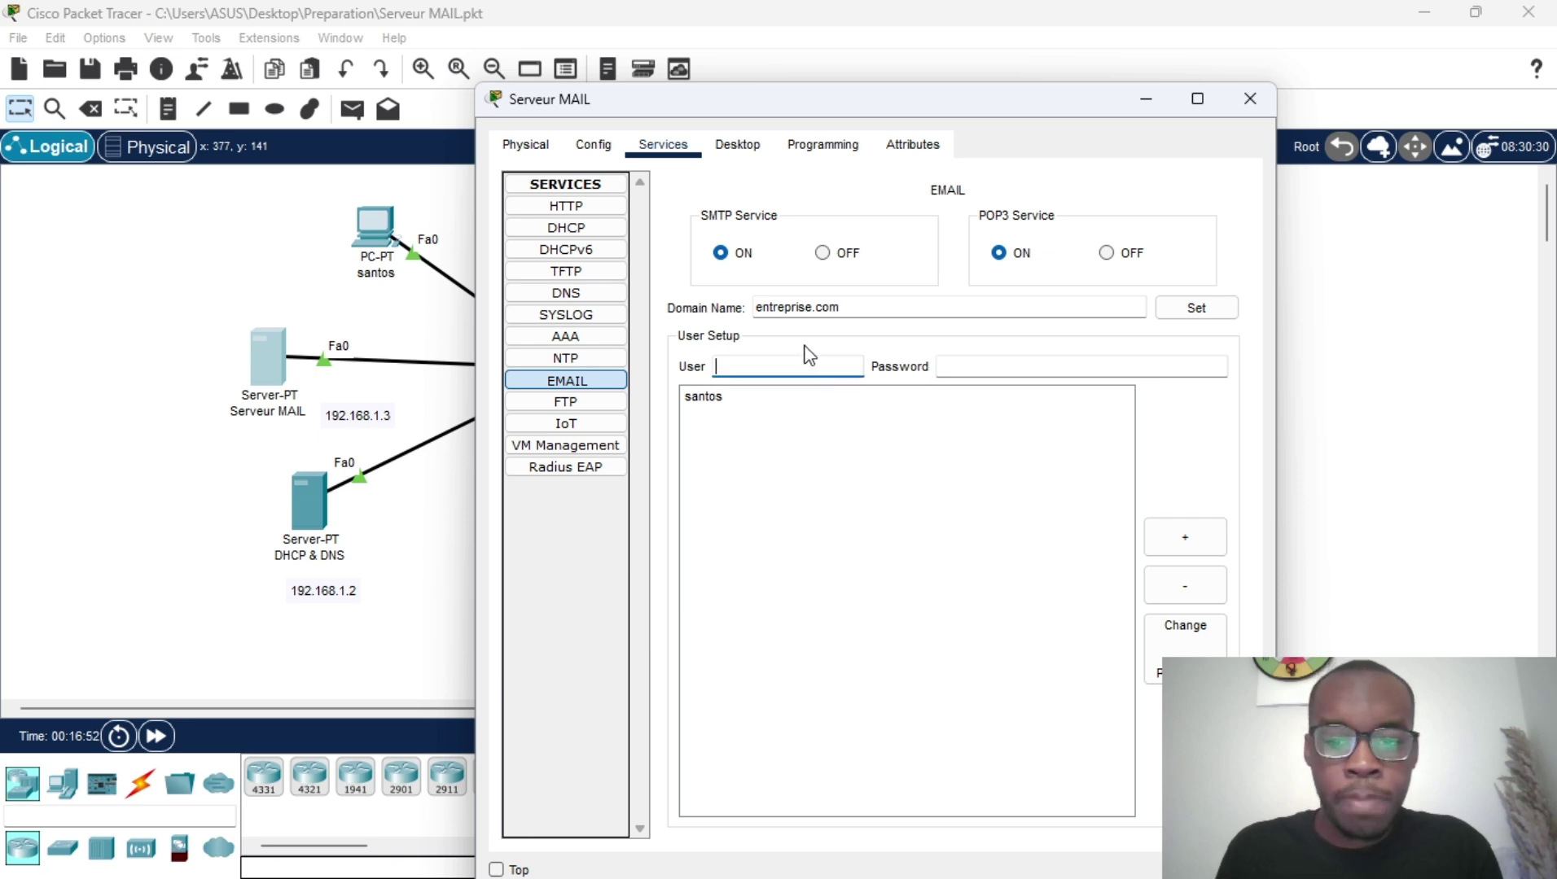
pyautogui.write('fa')
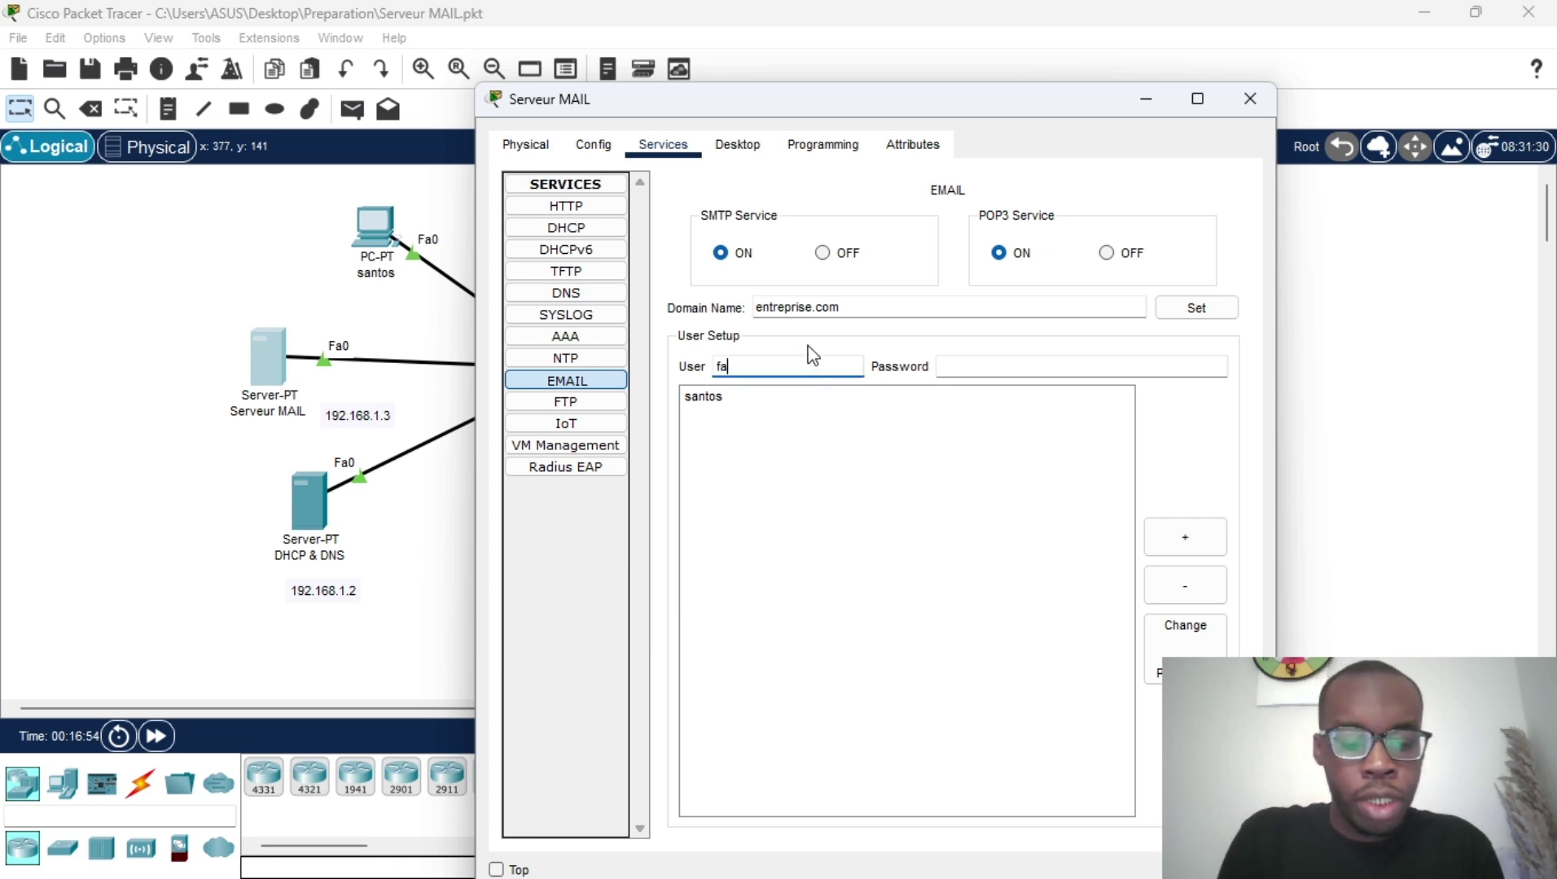
pyautogui.write('st')
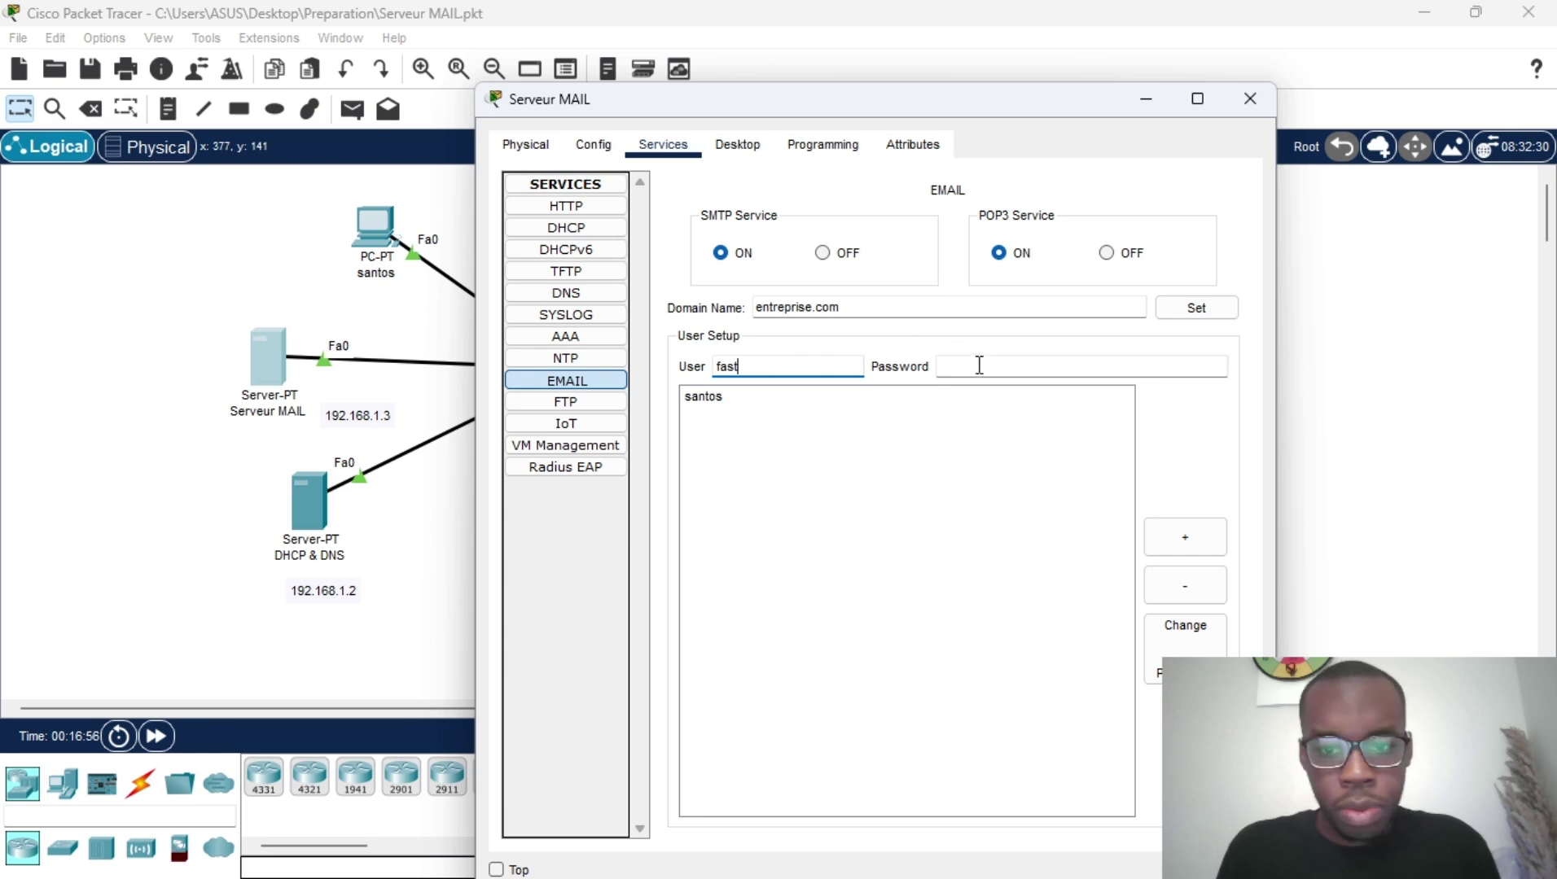
pyautogui.click(977, 360)
pyautogui.write('fas')
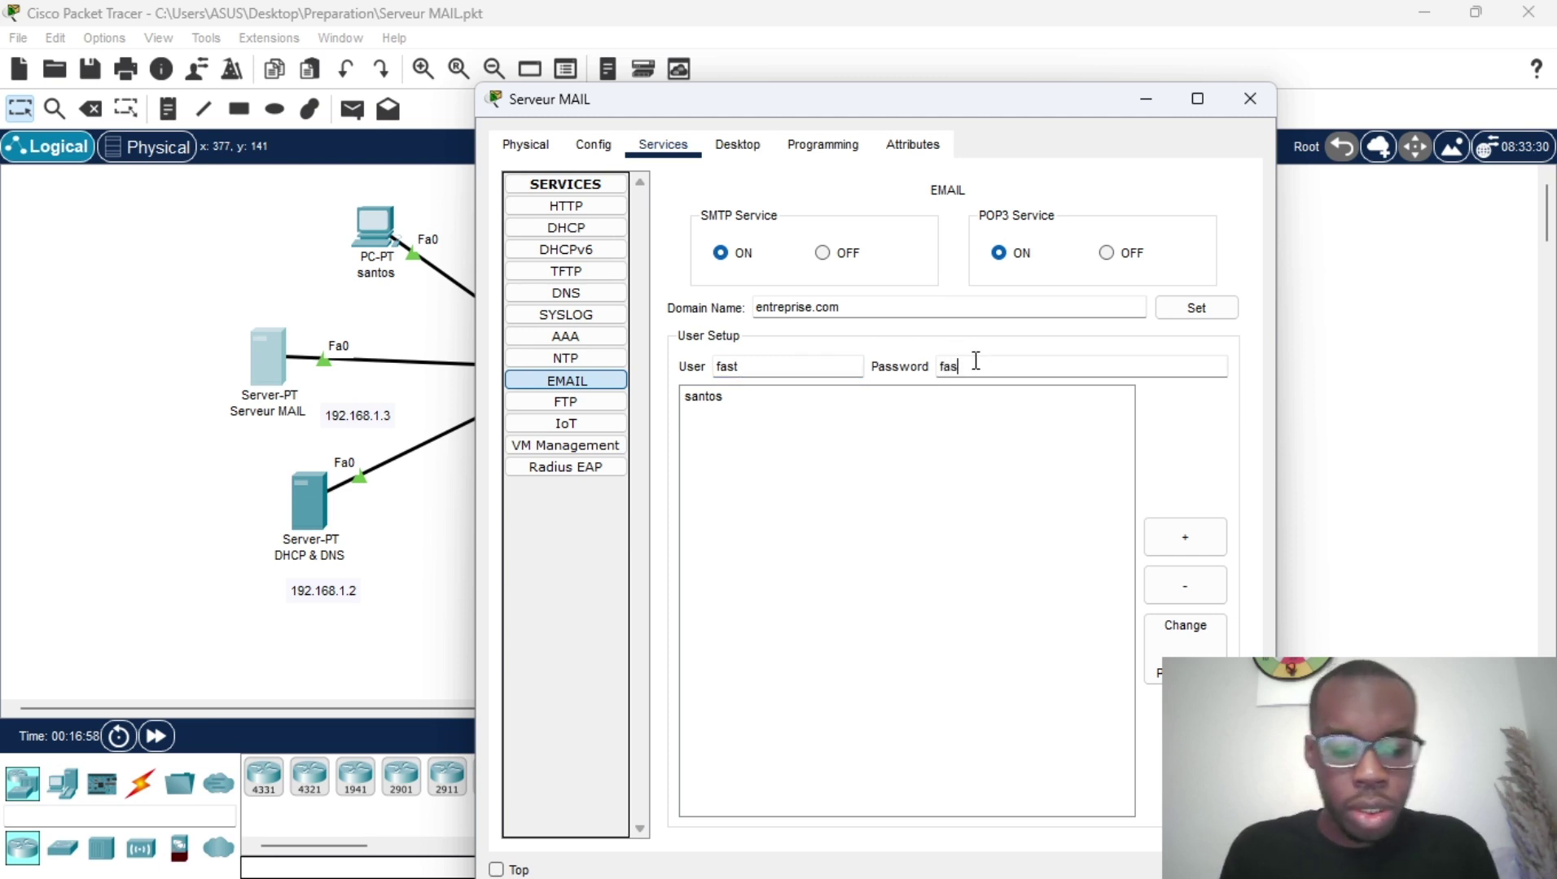
pyautogui.write('t')
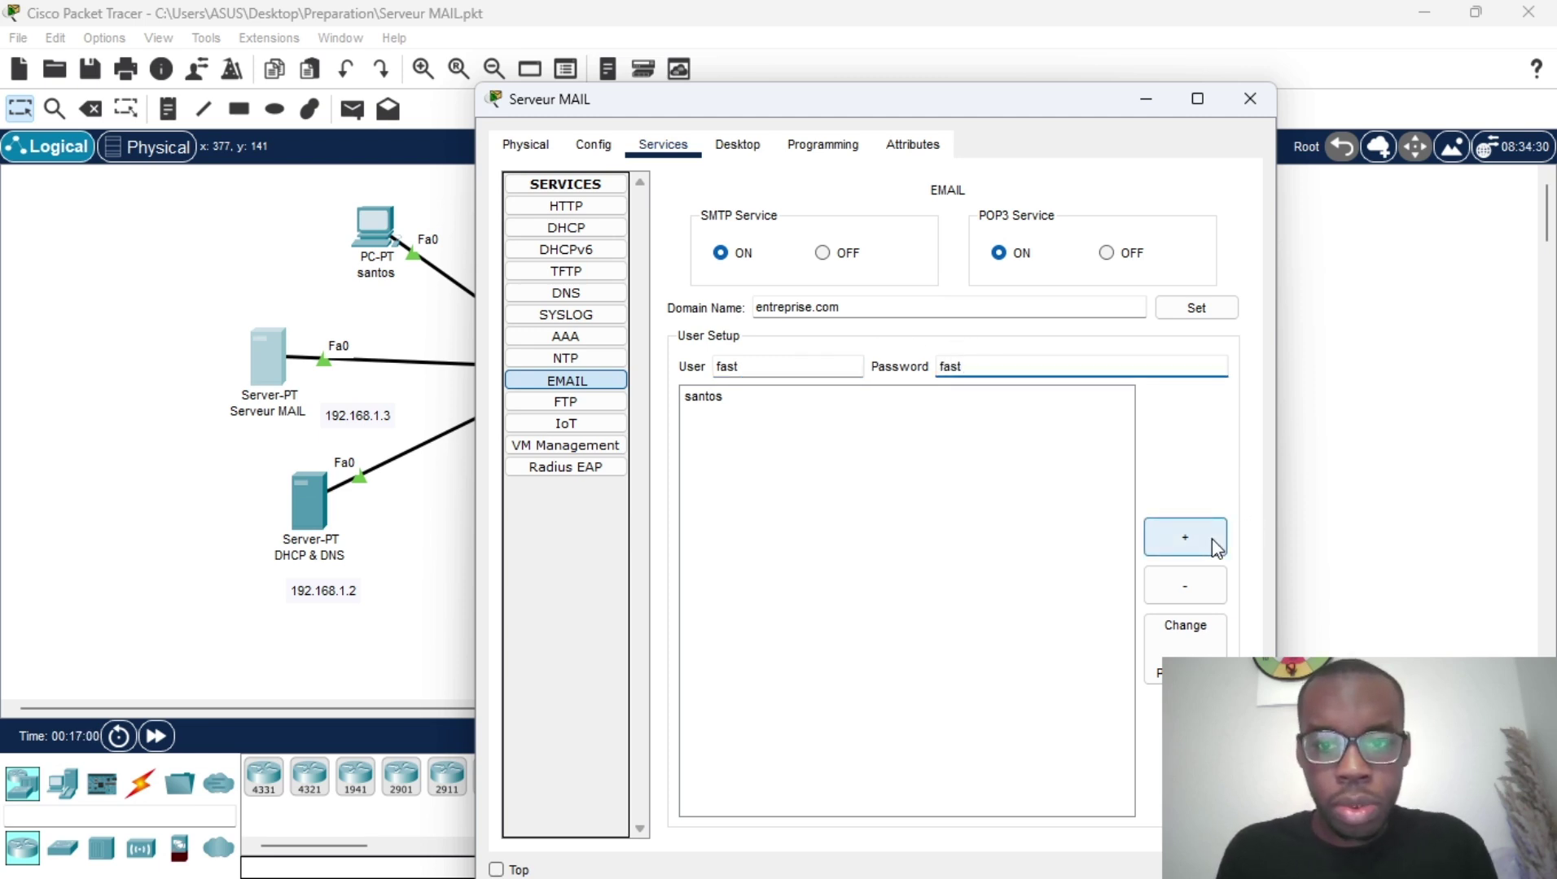
pyautogui.click(1217, 542)
# Step: Add mail user boss with its password
pyautogui.click(811, 371)
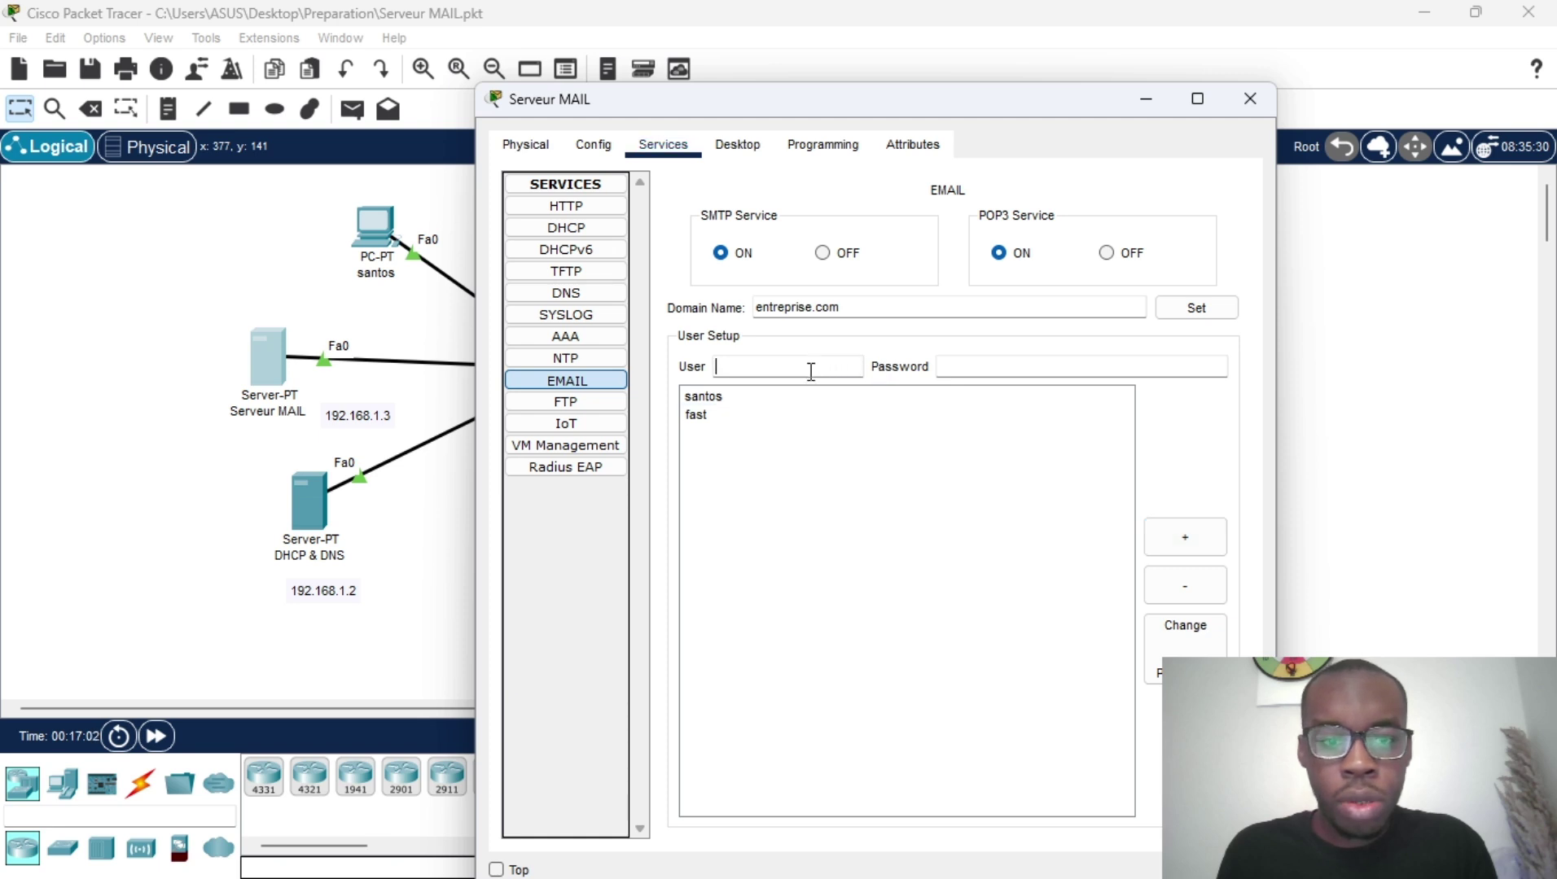
pyautogui.write('boss')
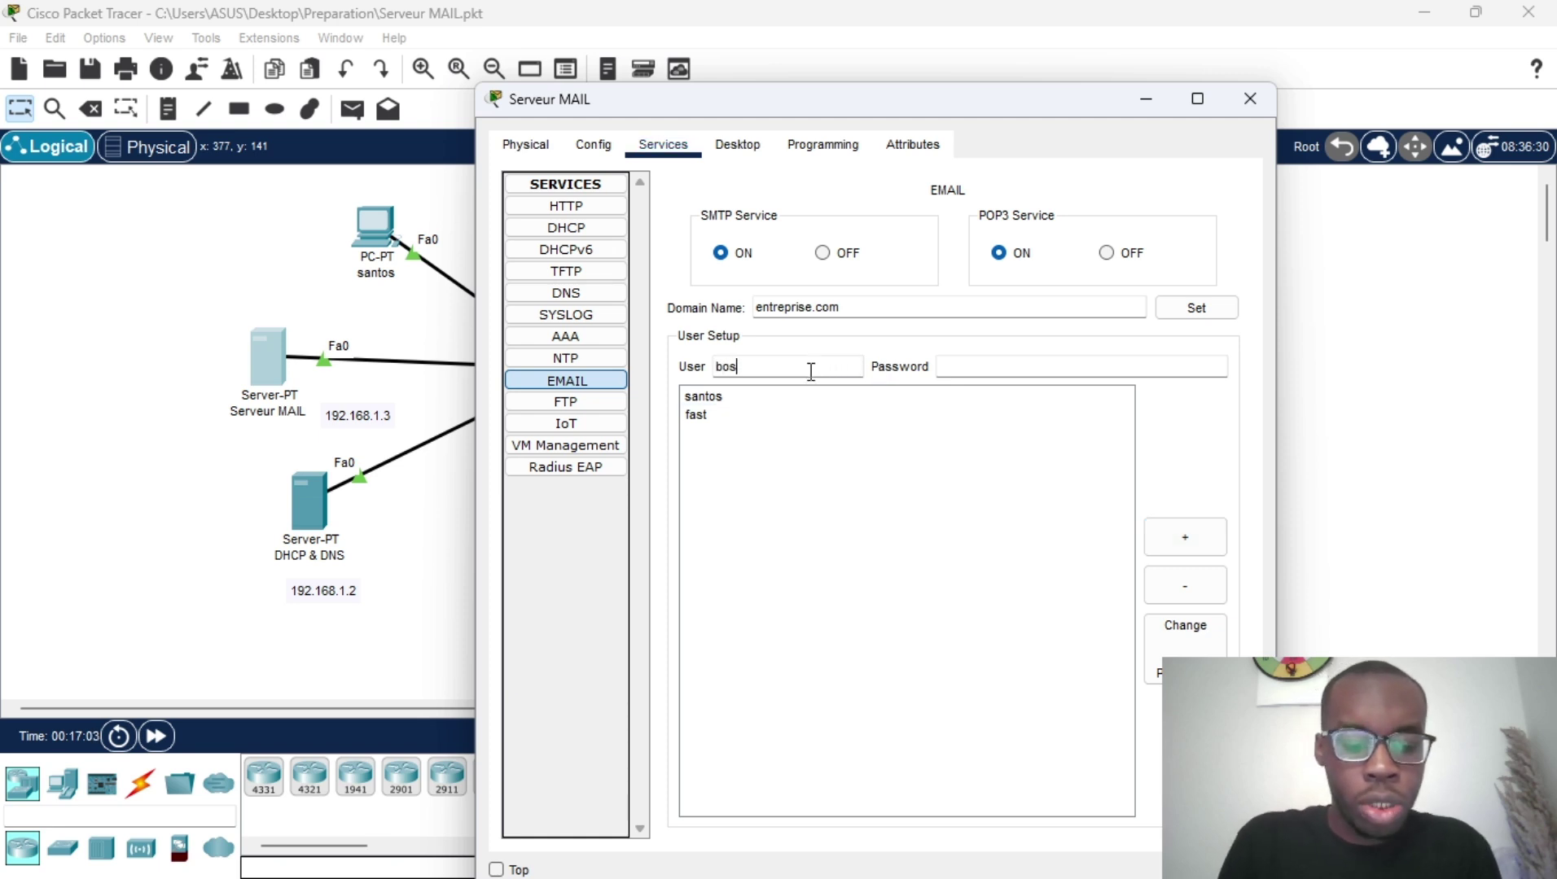
pyautogui.click(1080, 366)
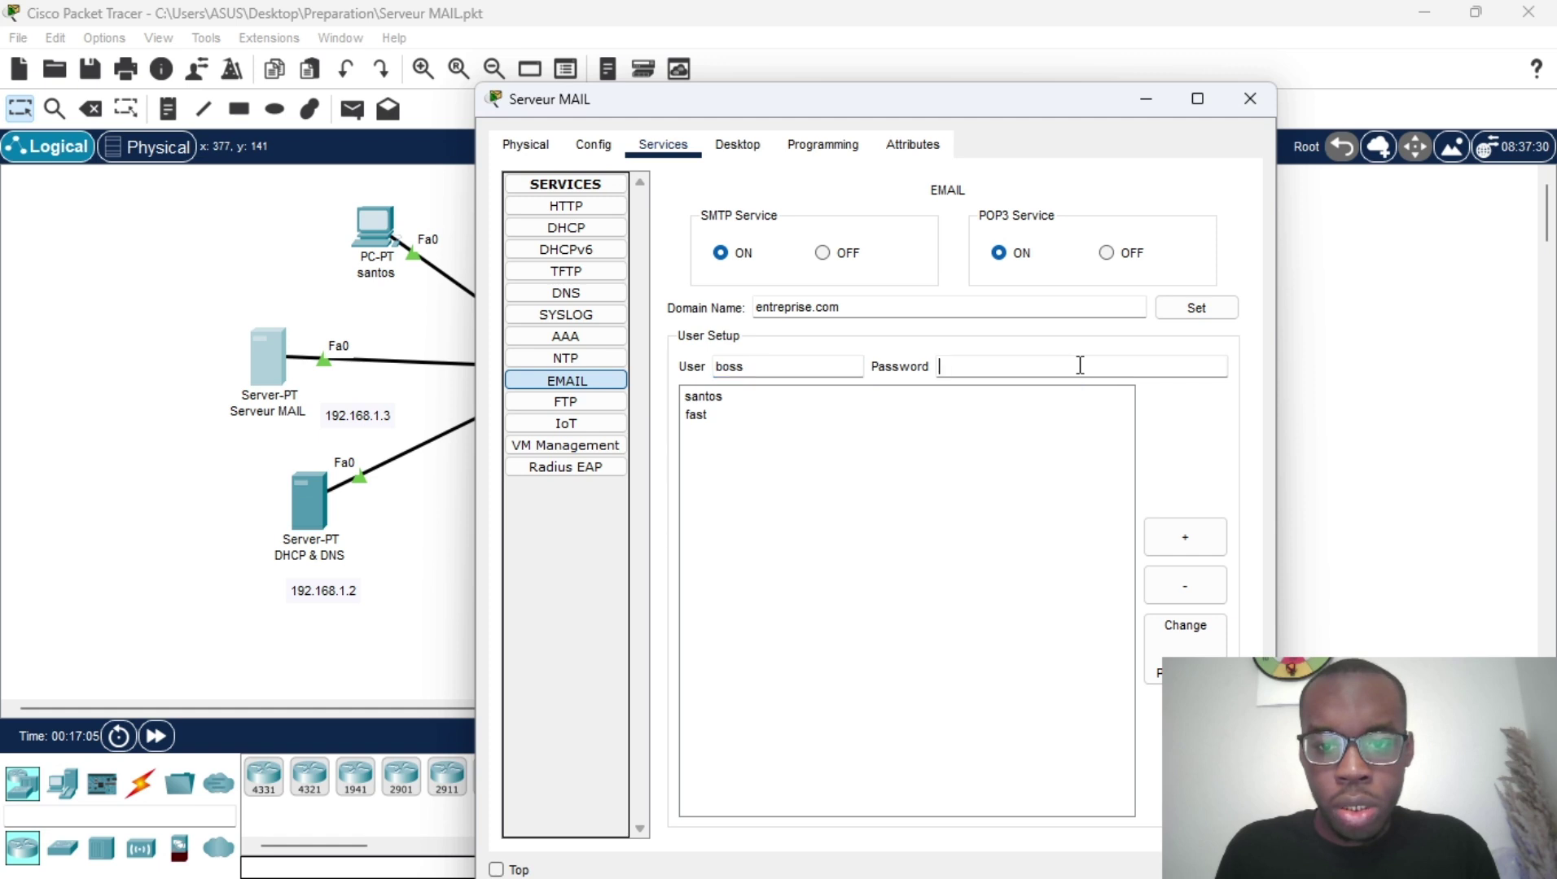
pyautogui.write('boss')
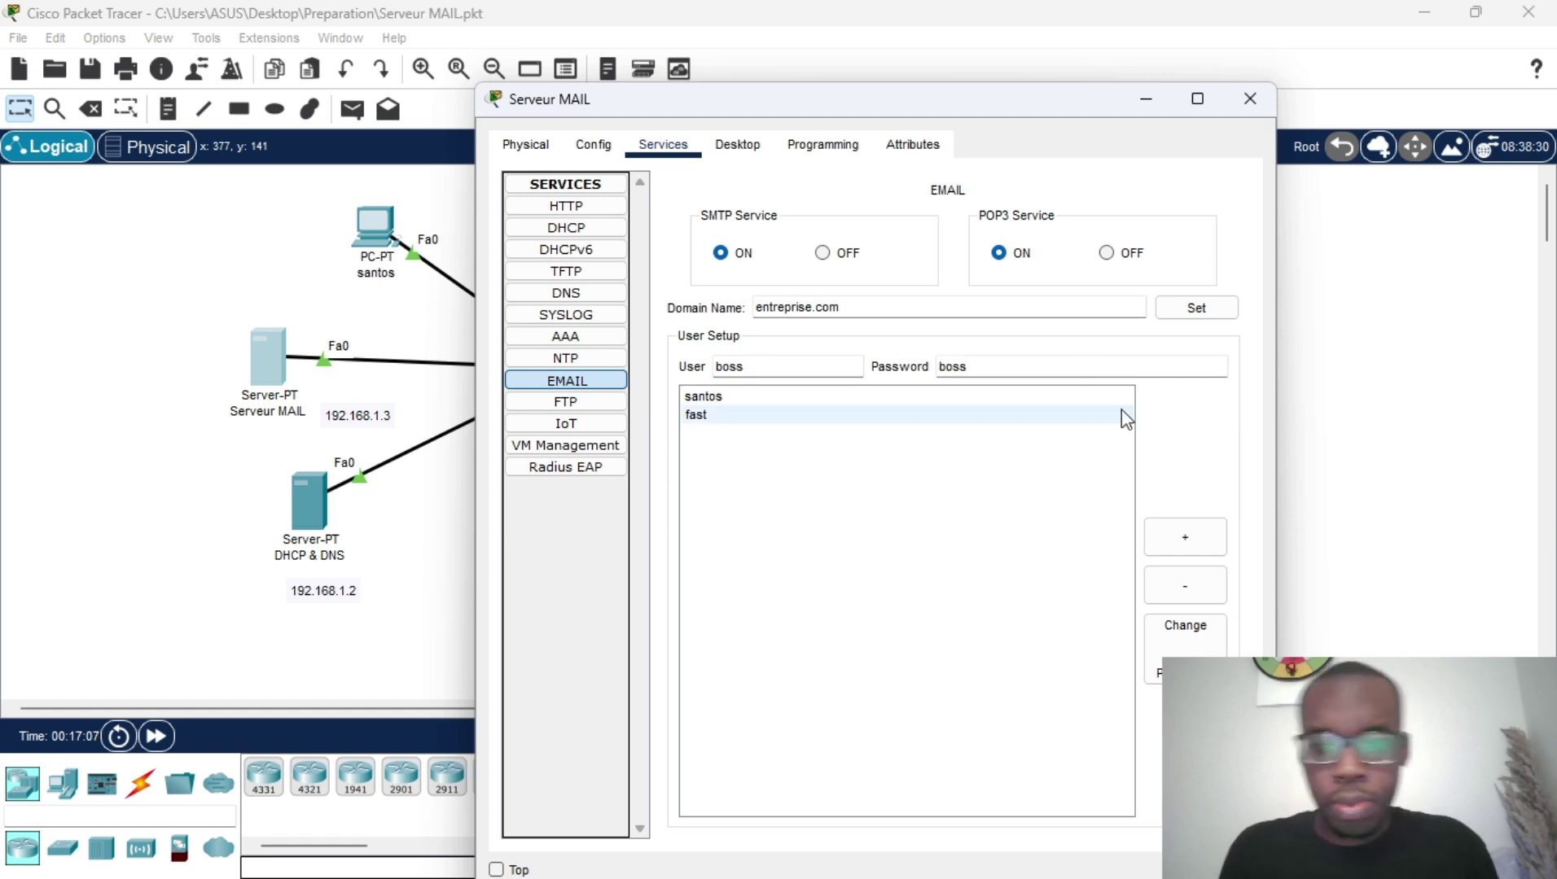
pyautogui.click(1184, 536)
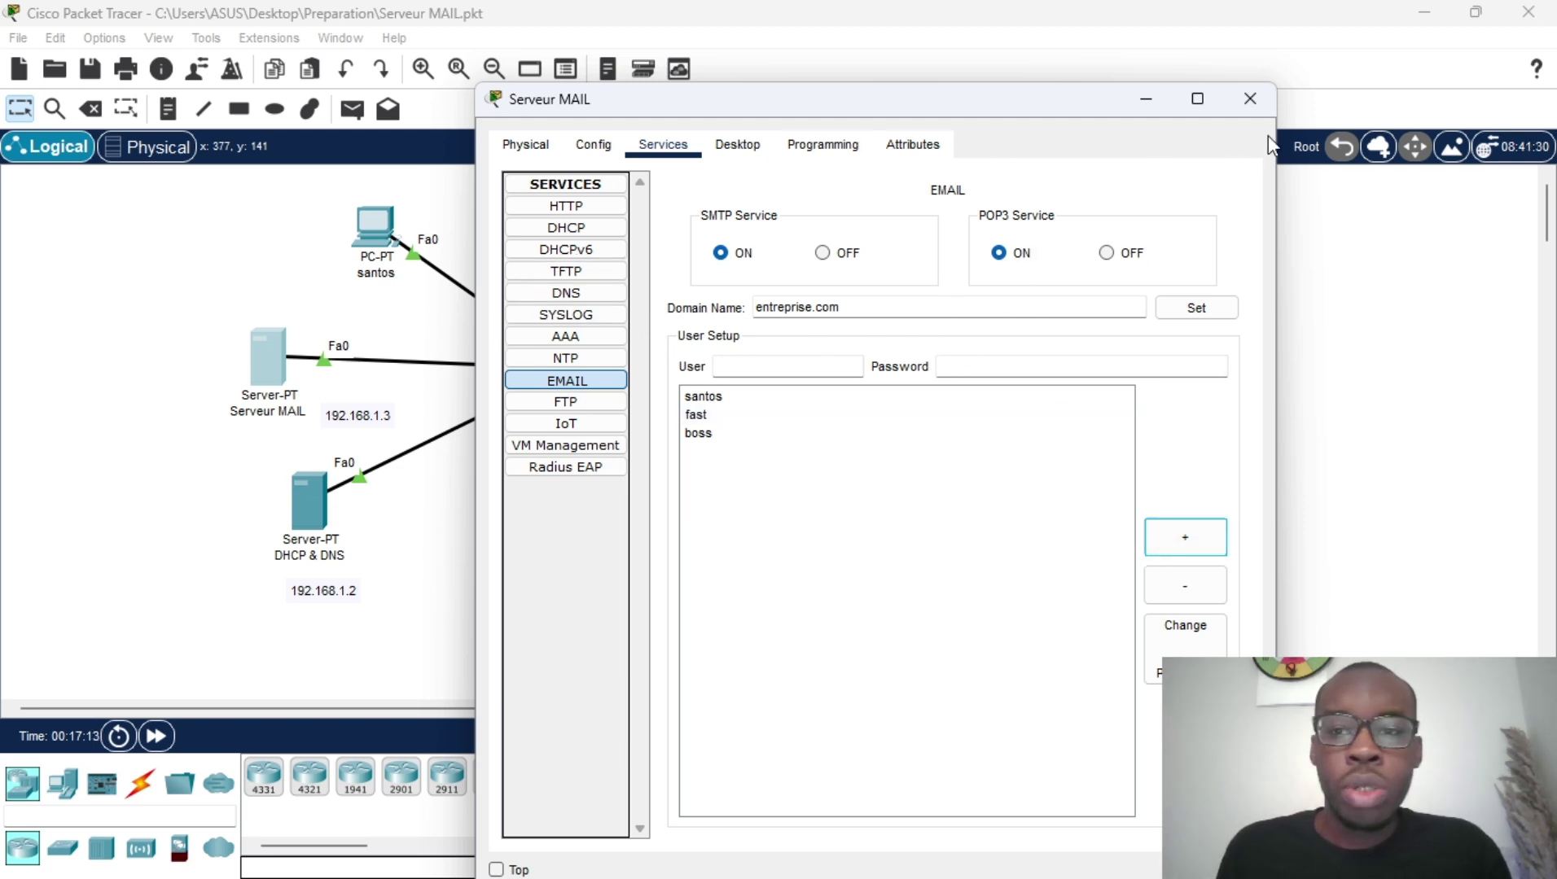
# Step: Close the mail server window and launch the Email app on the boss PC
pyautogui.click(1250, 98)
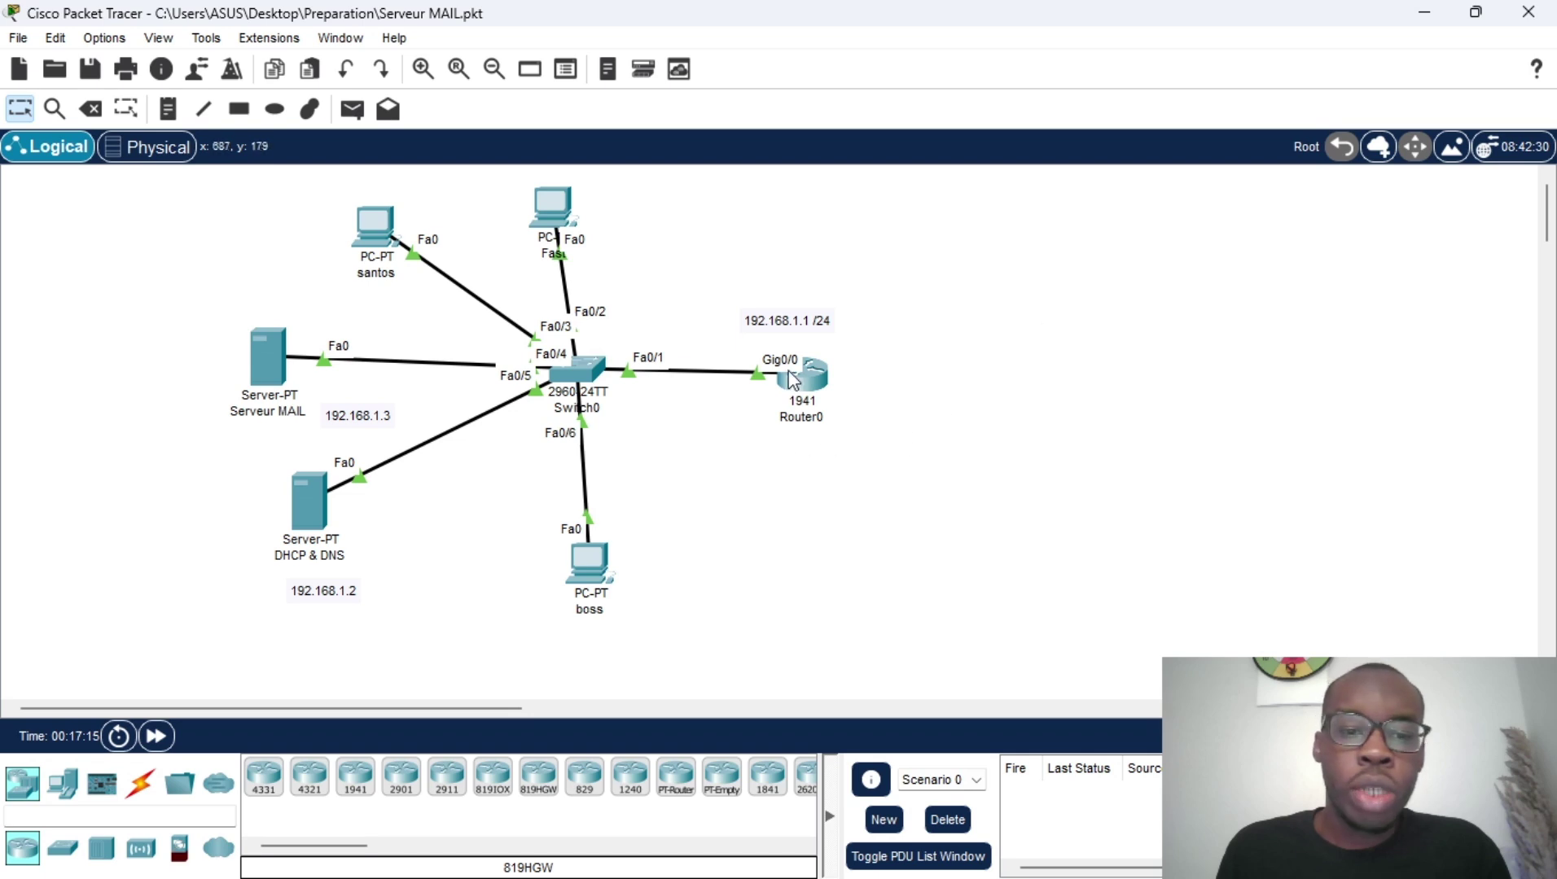
pyautogui.click(591, 566)
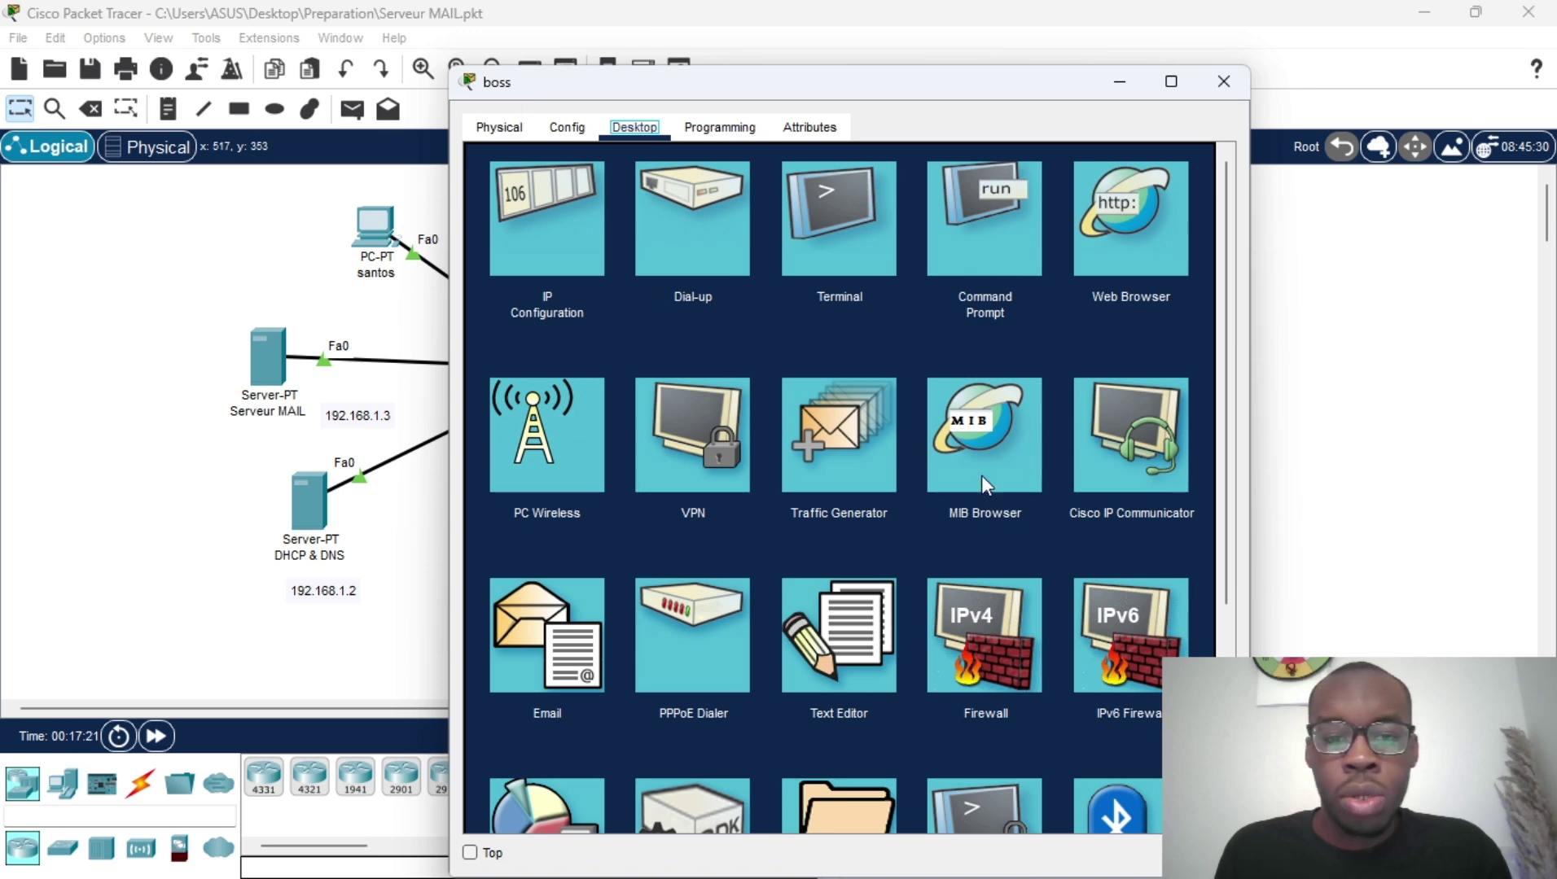
pyautogui.scroll(-2, 617, 575)
pyautogui.click(560, 595)
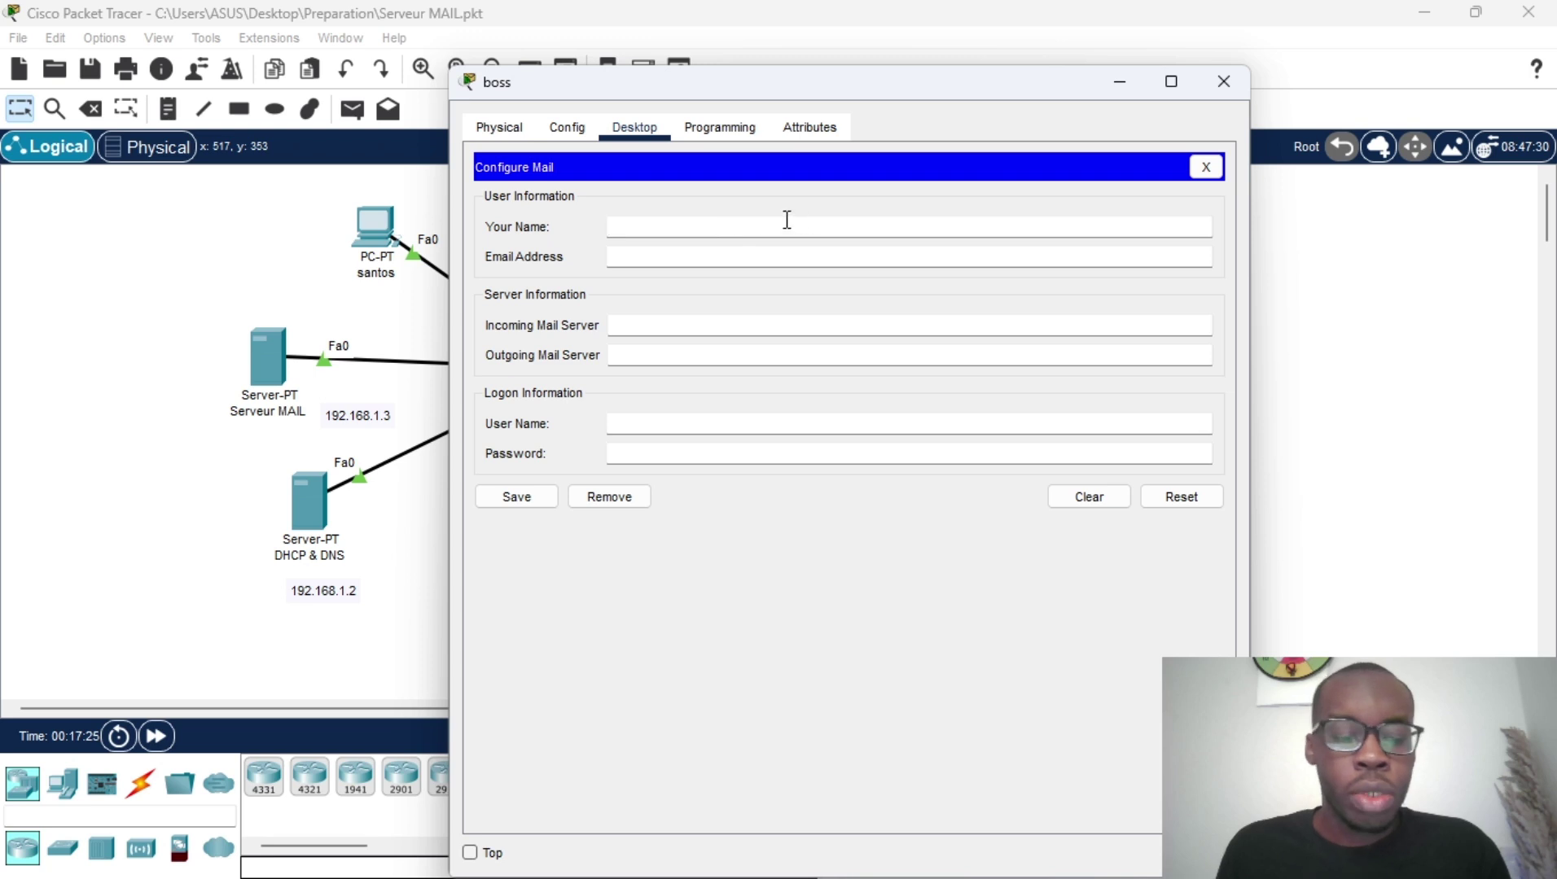
# Step: Enter THE BOSS as the display name in Your Name
pyautogui.click(679, 218)
pyautogui.write('TH')
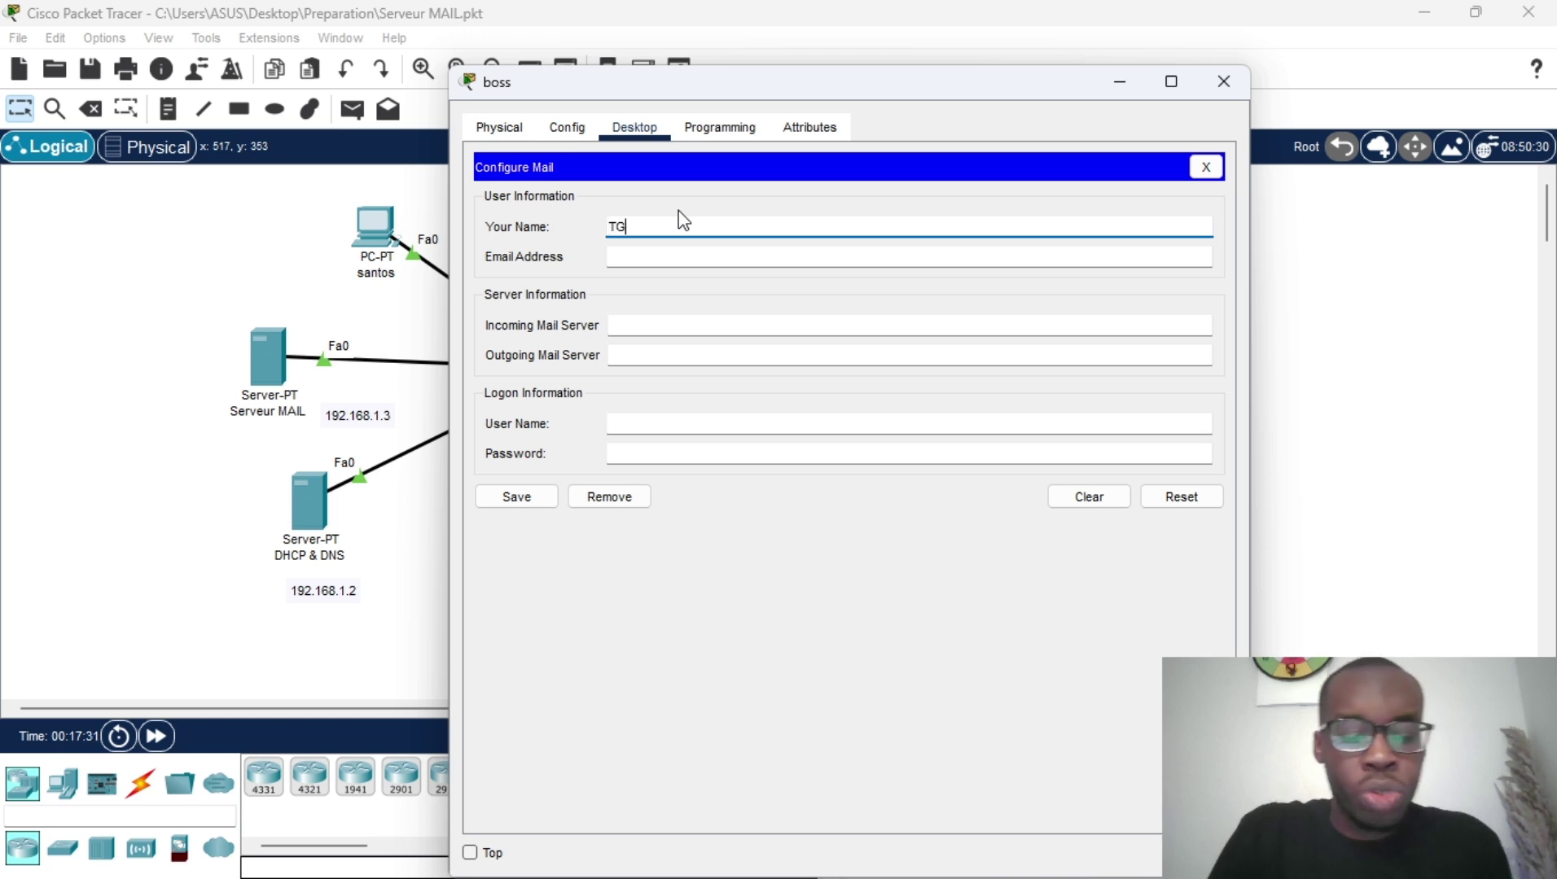
pyautogui.press('BackSpace')
pyautogui.write('HE B')
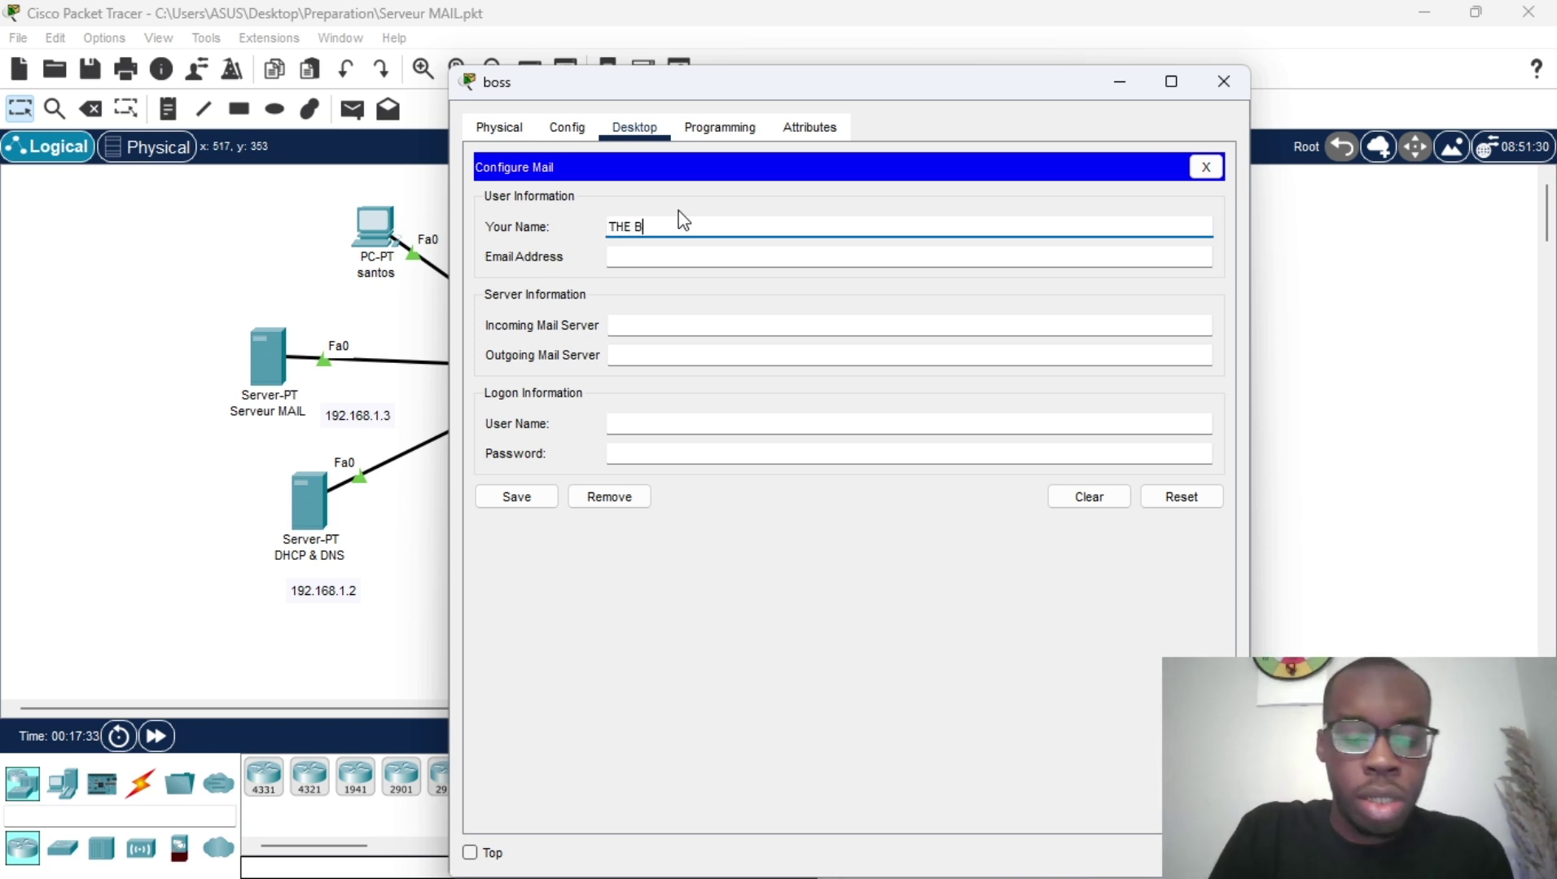
pyautogui.write('OSS')
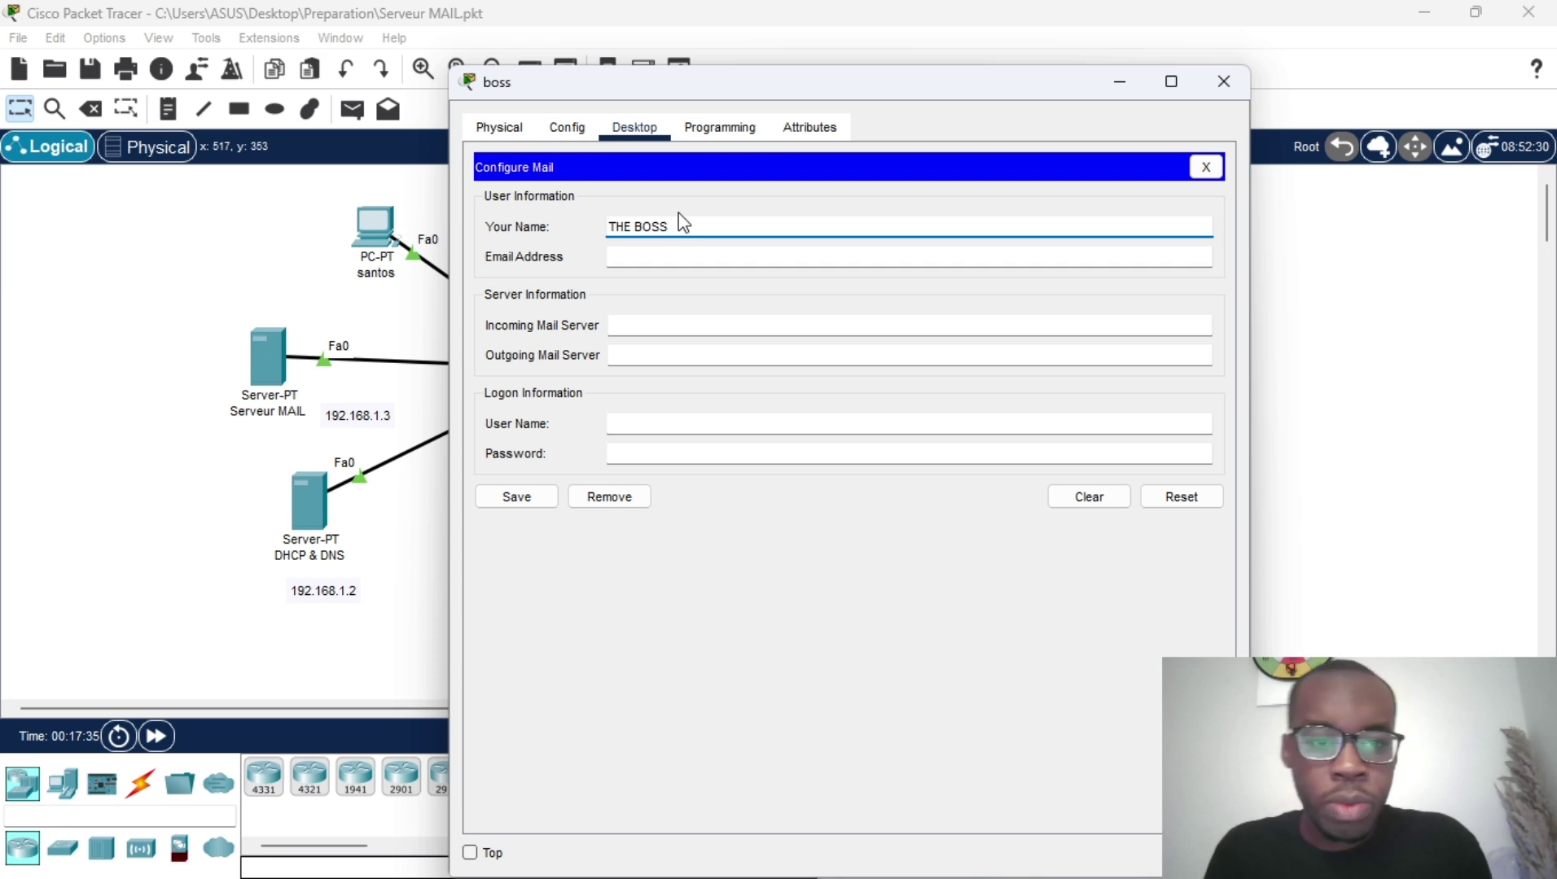
# Step: Enter the boss user's entreprise.com e-mail address and 192.168.1.3 as incoming mail server
pyautogui.click(679, 255)
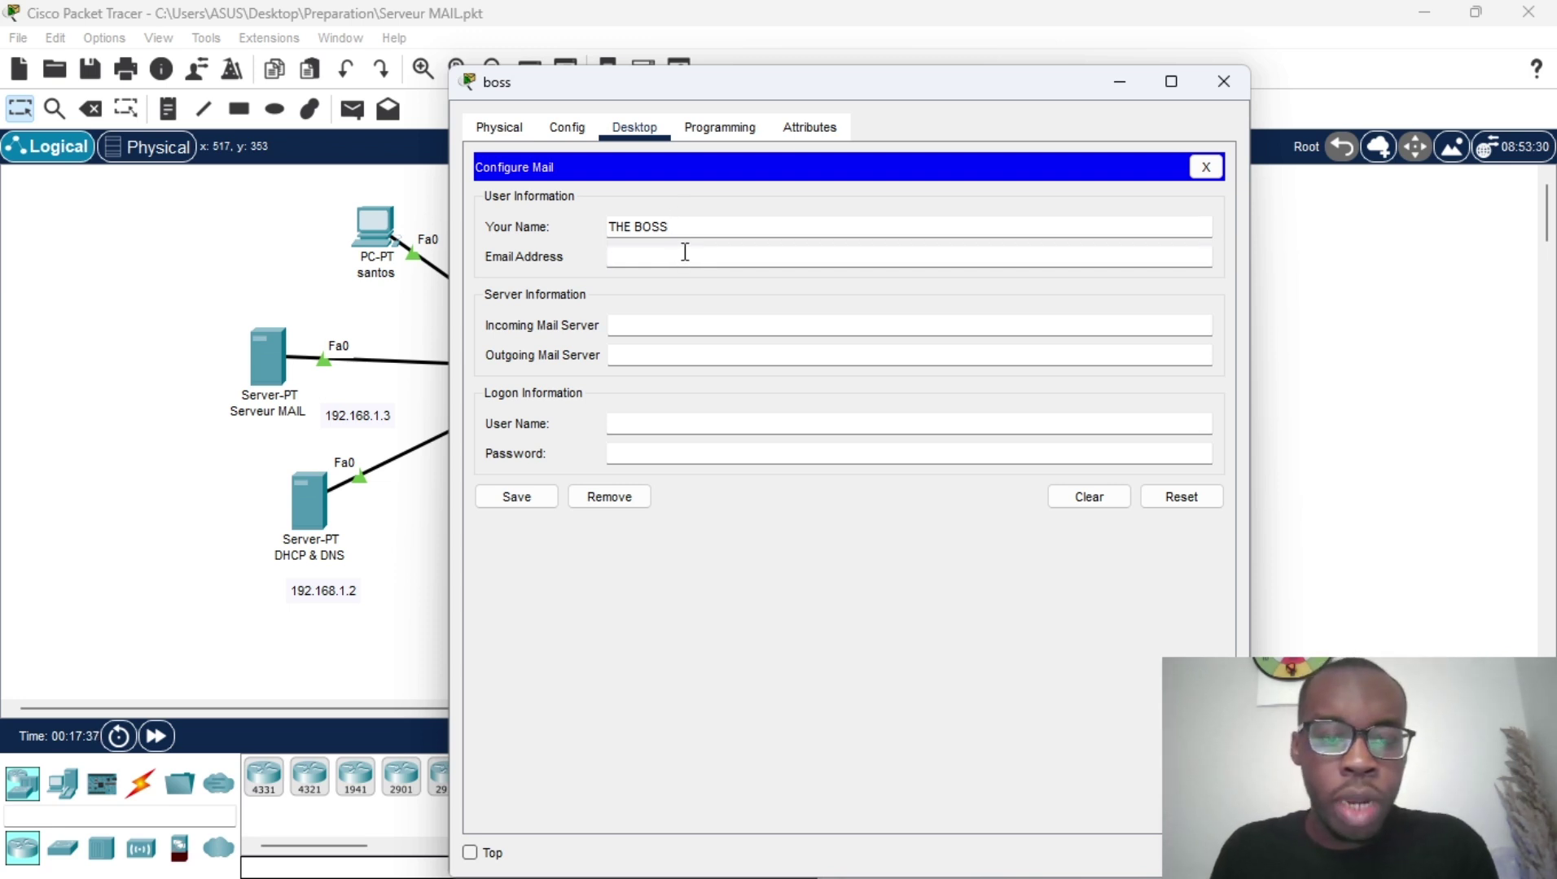
pyautogui.write('boss')
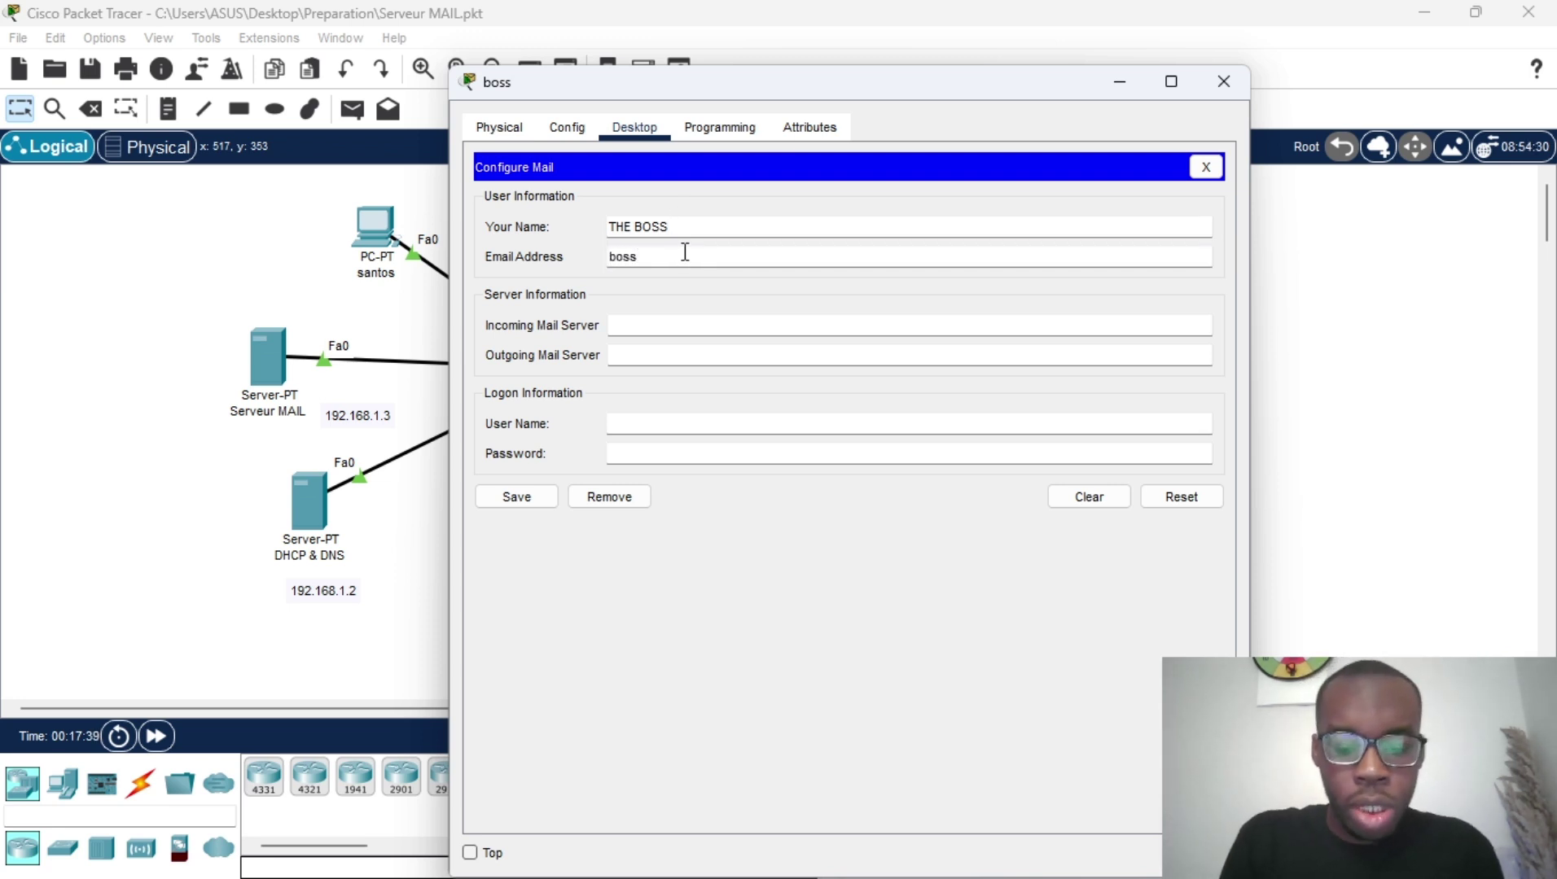
pyautogui.write('@')
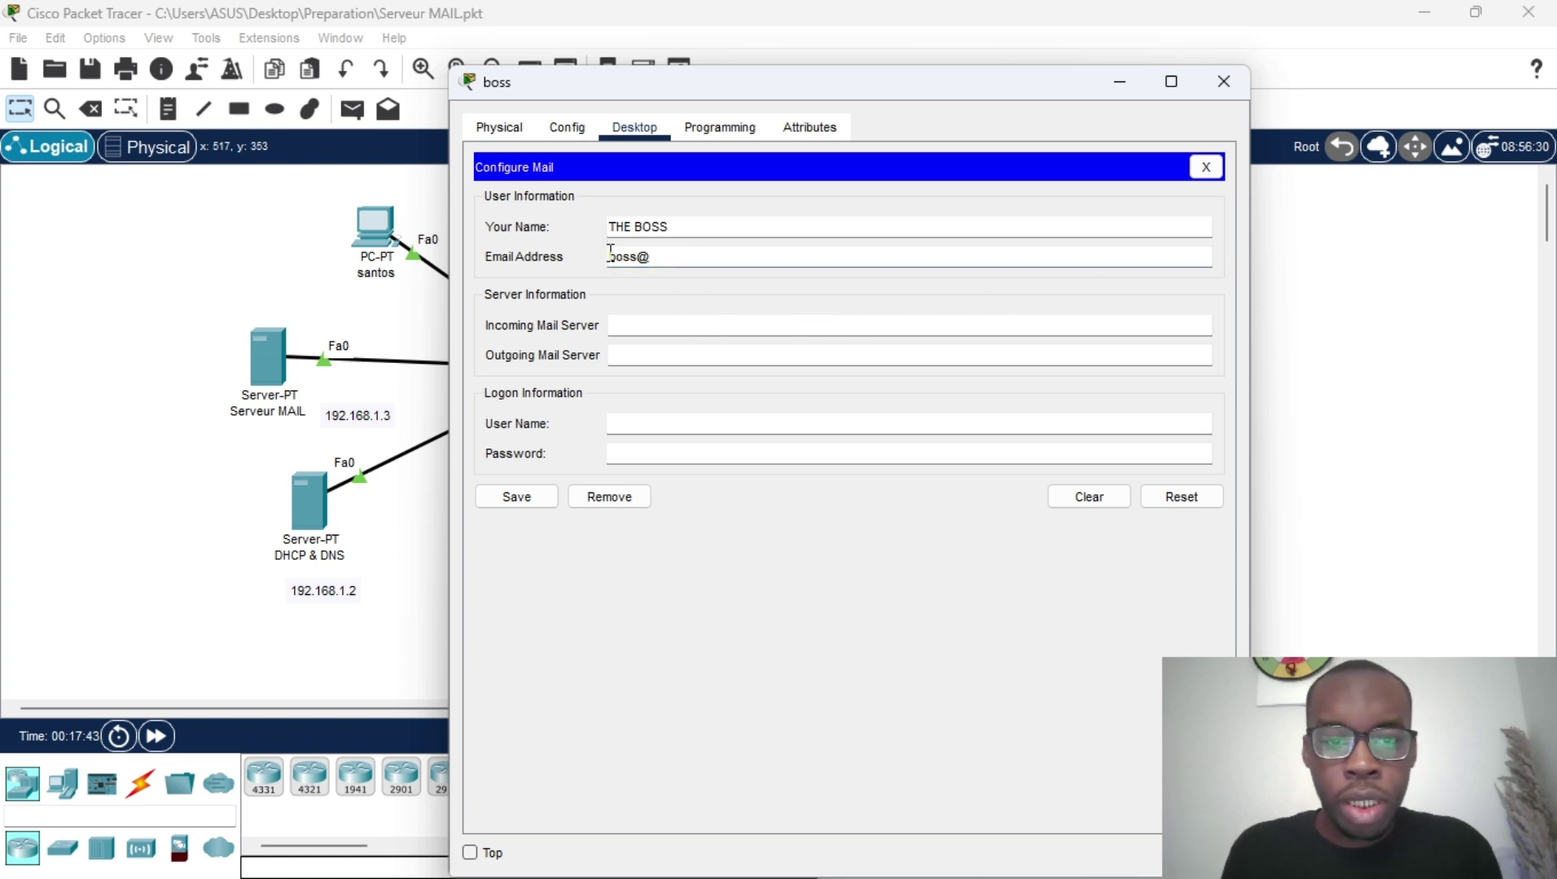
pyautogui.moveTo(610, 259)
pyautogui.mouseDown()
pyautogui.moveTo(652, 267)
pyautogui.moveTo(637, 266)
pyautogui.mouseUp()
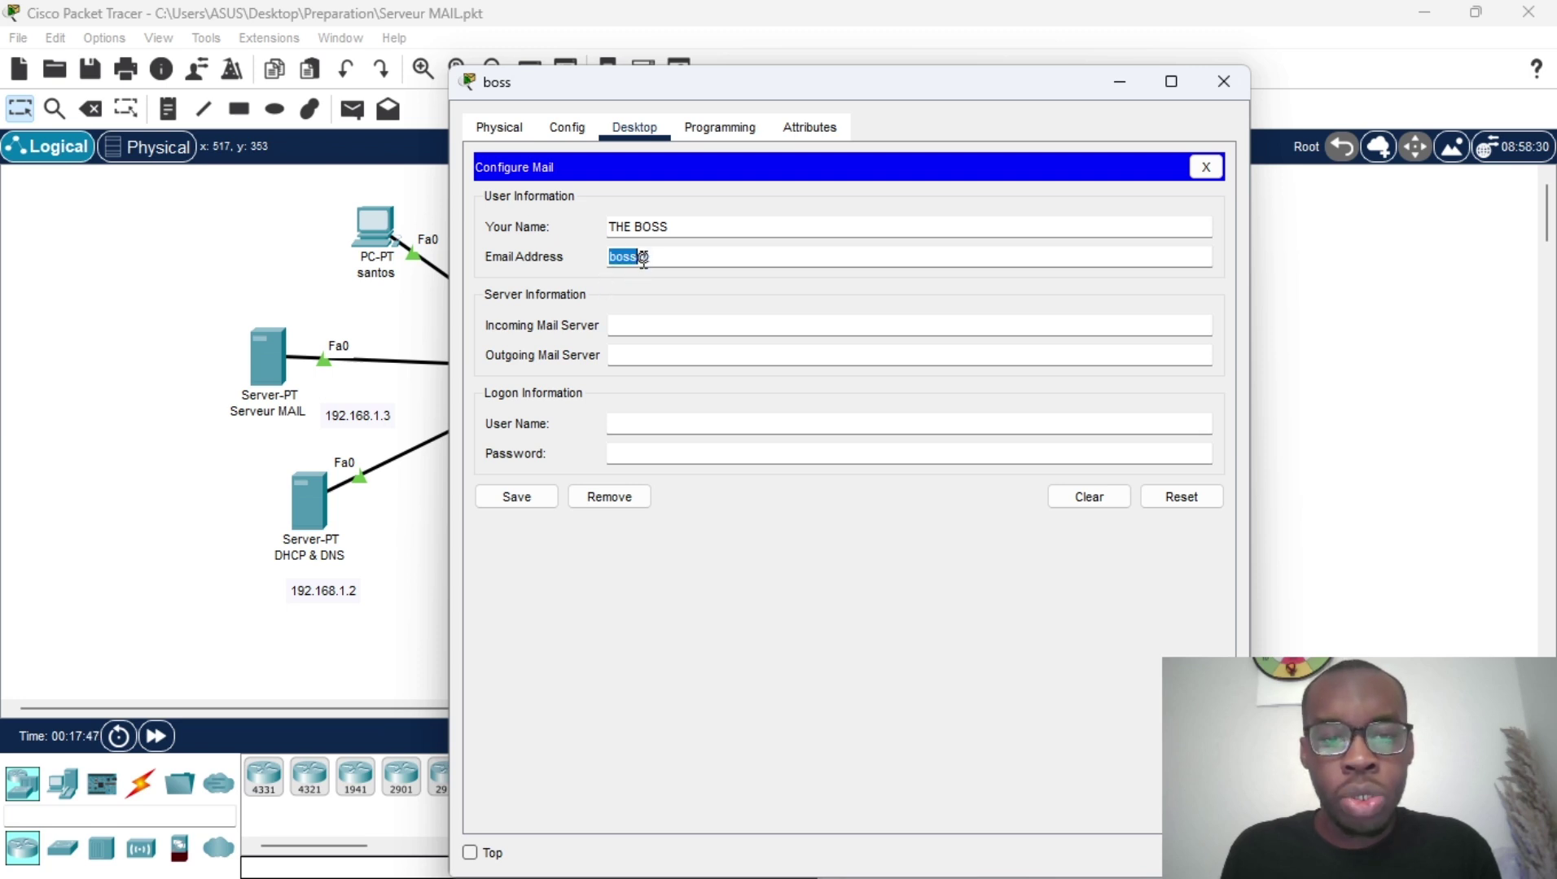
pyautogui.click(646, 259)
pyautogui.click(649, 256)
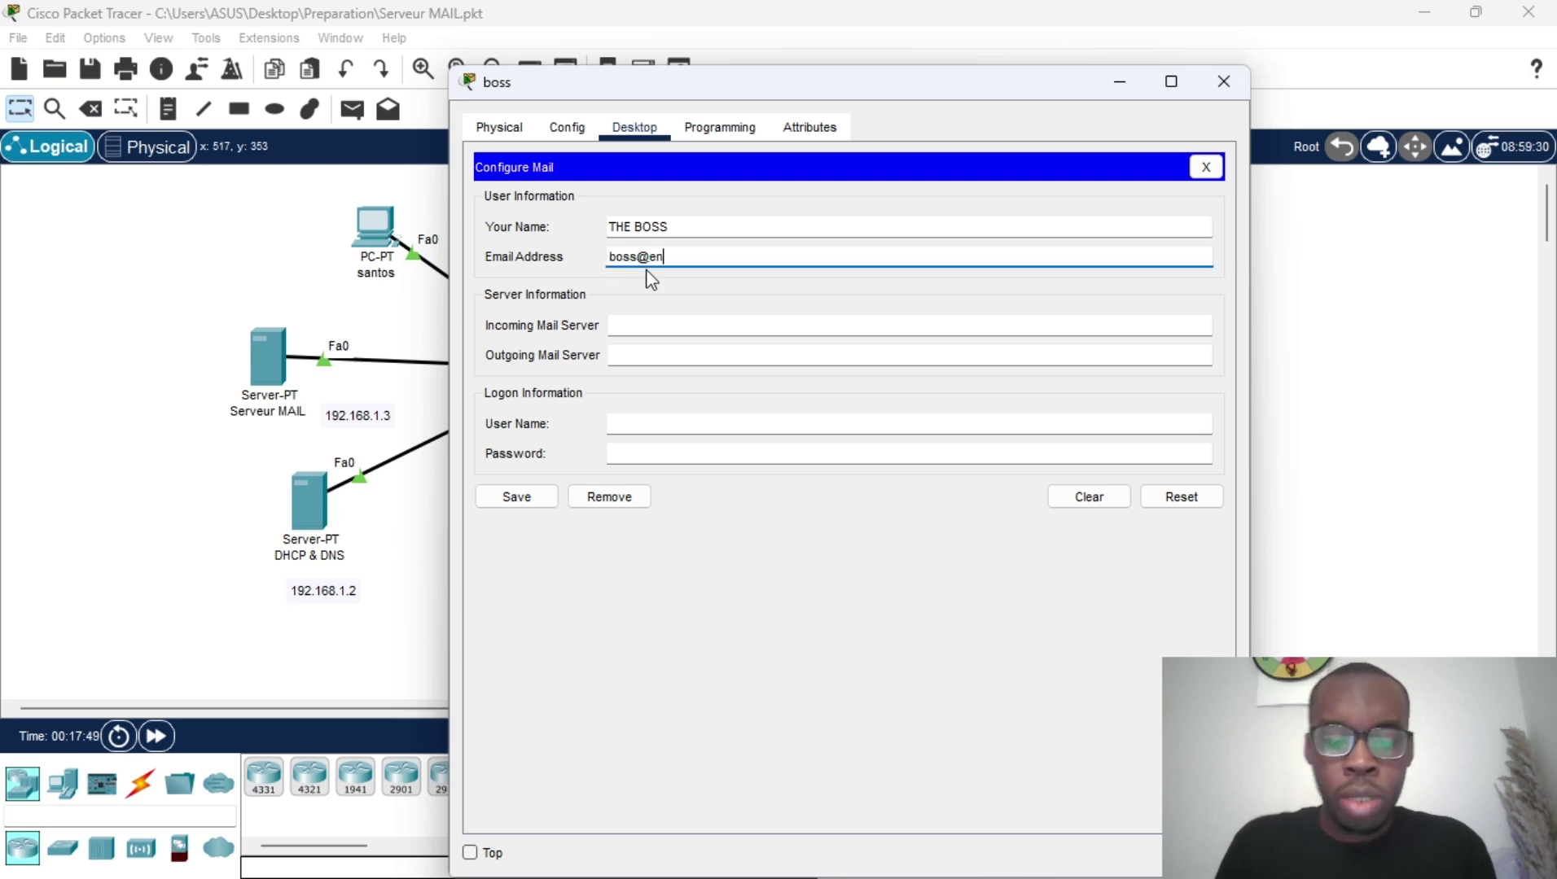
pyautogui.write('entre')
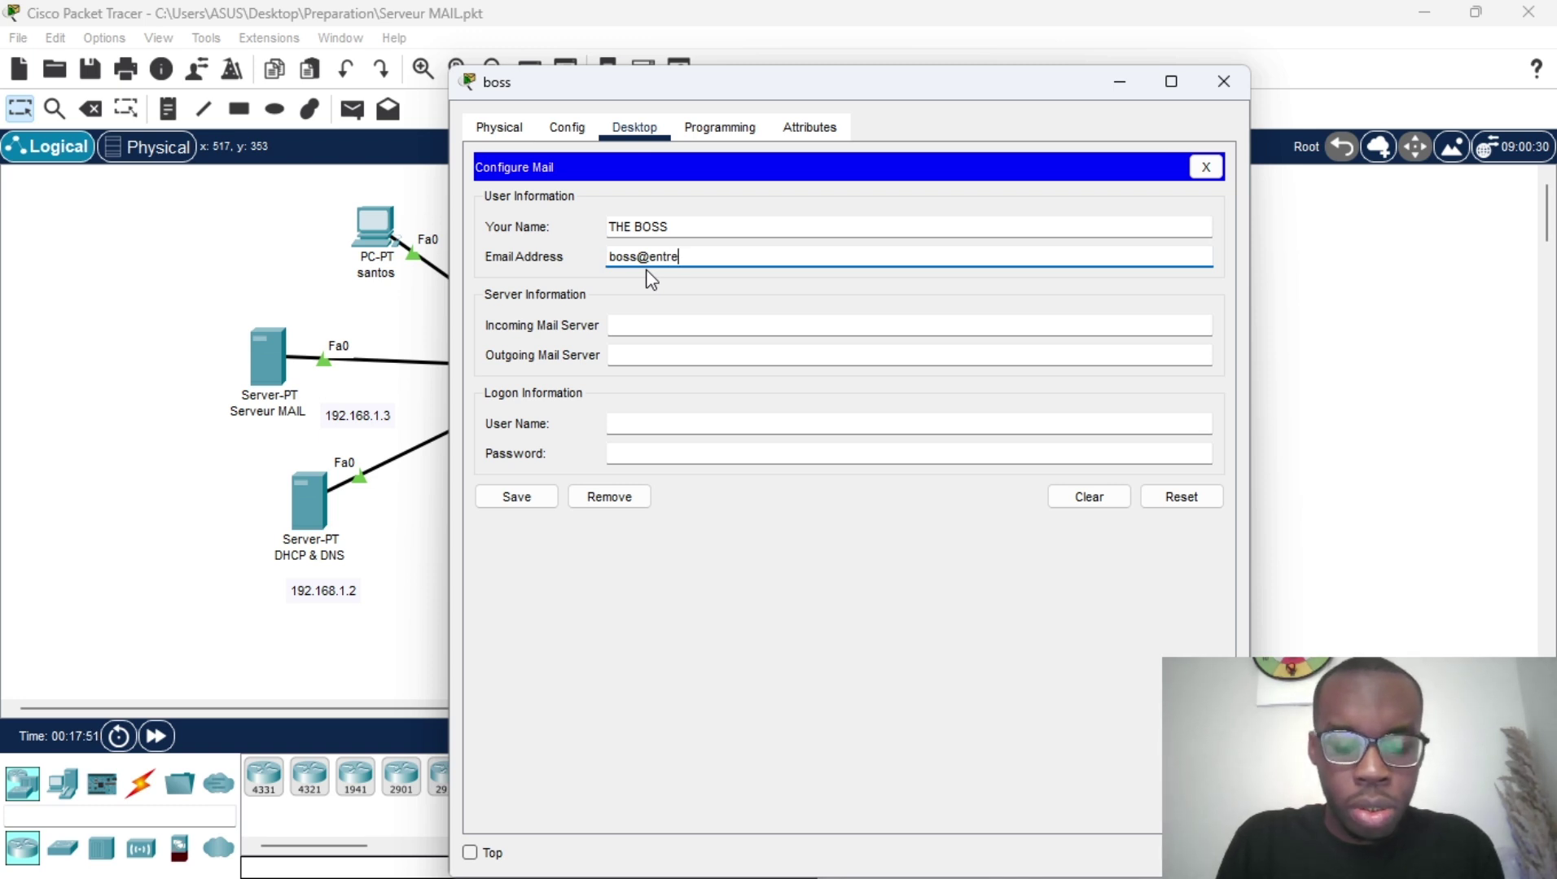
pyautogui.write('prise.co')
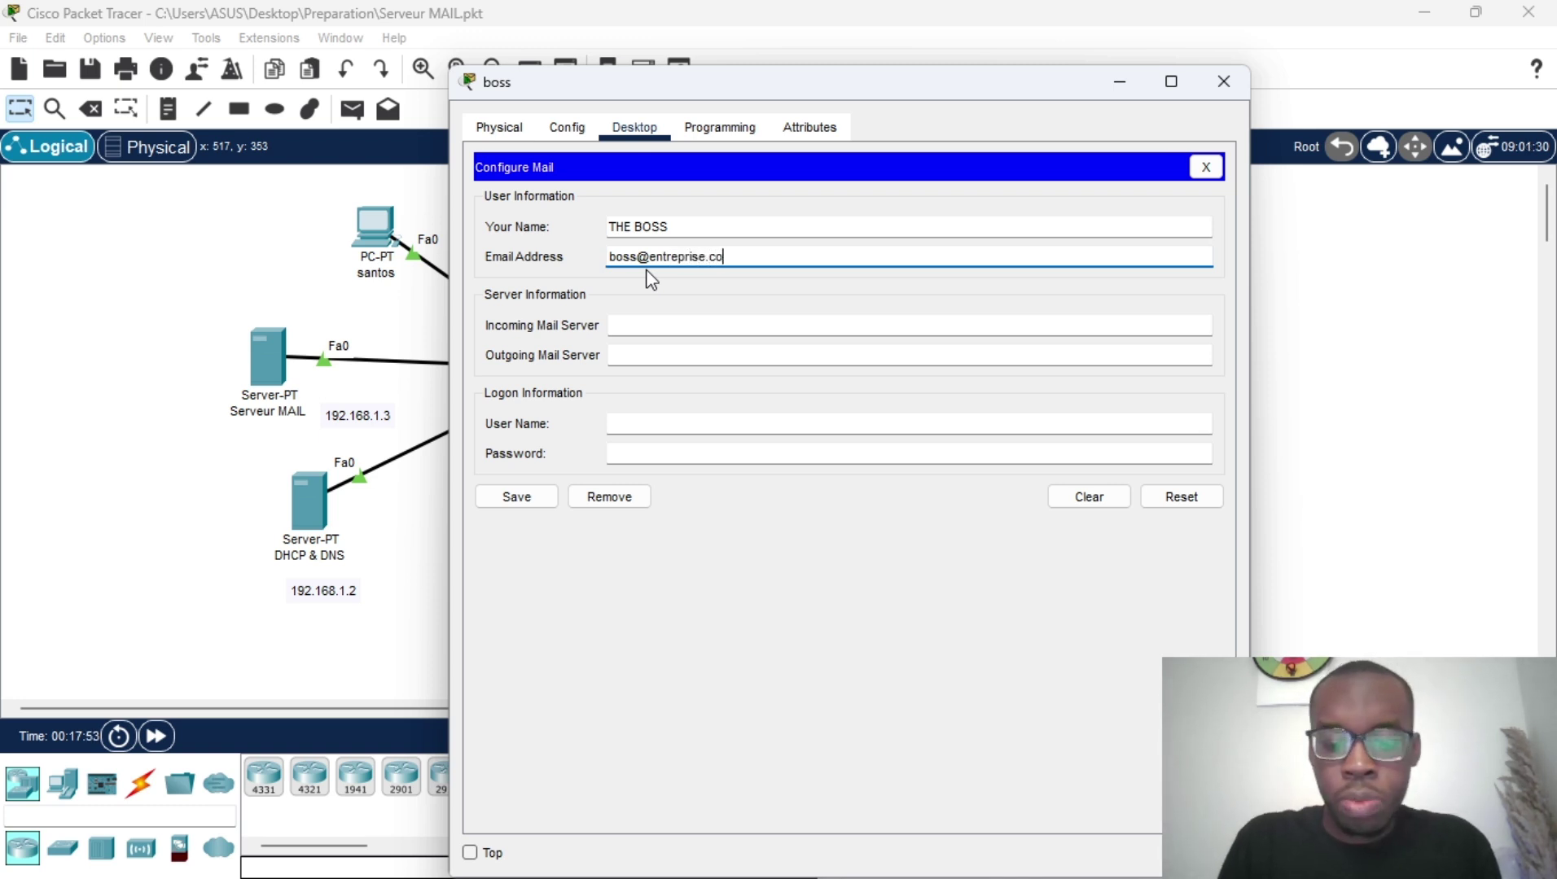
pyautogui.write('m')
pyautogui.click(736, 330)
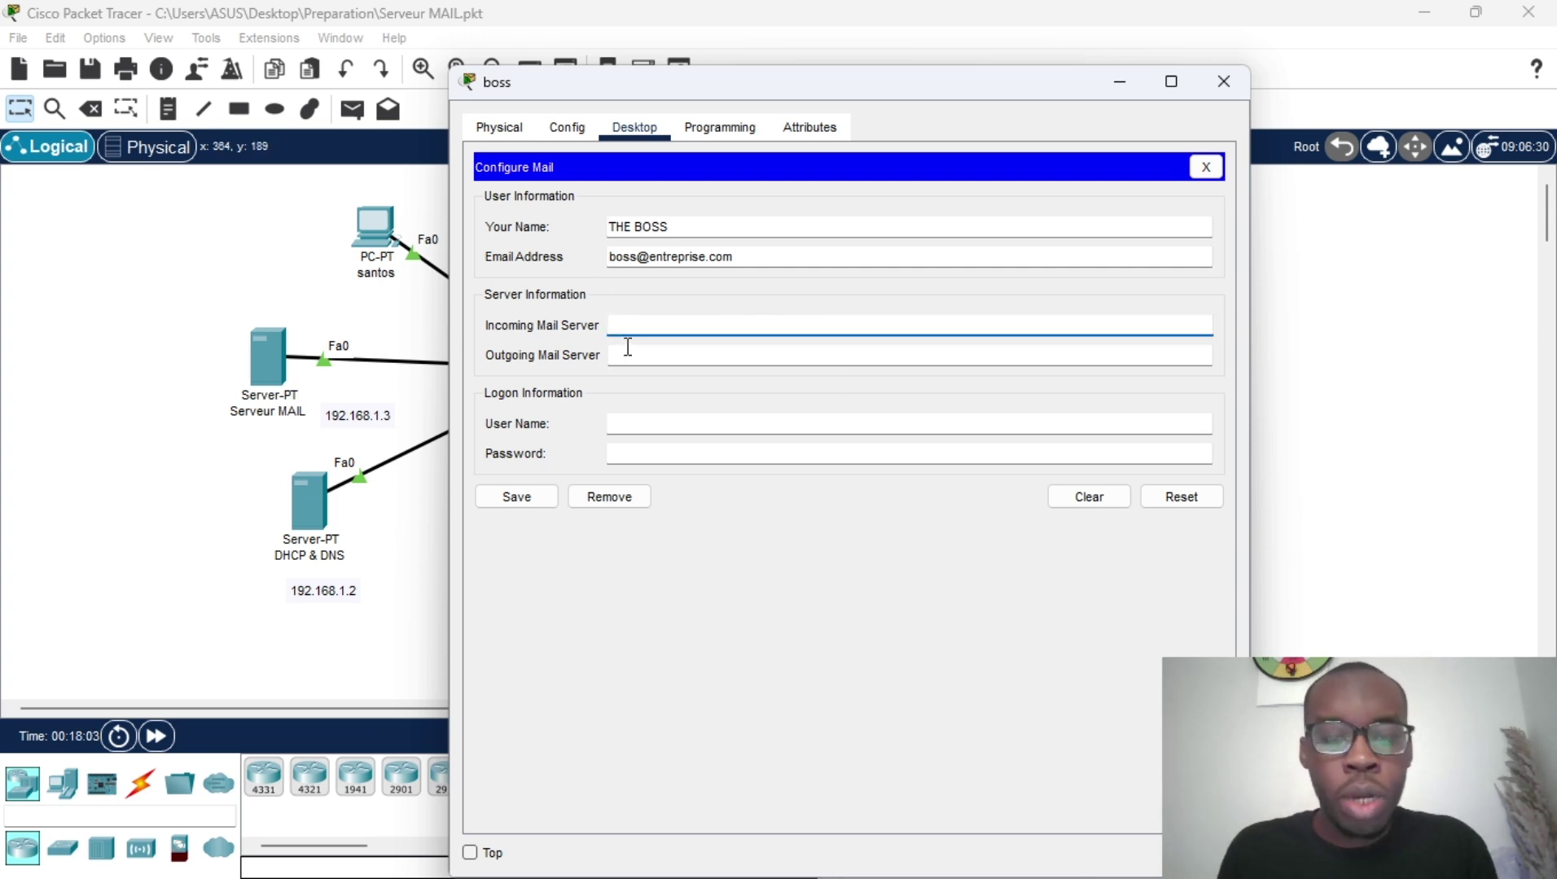
pyautogui.write('19')
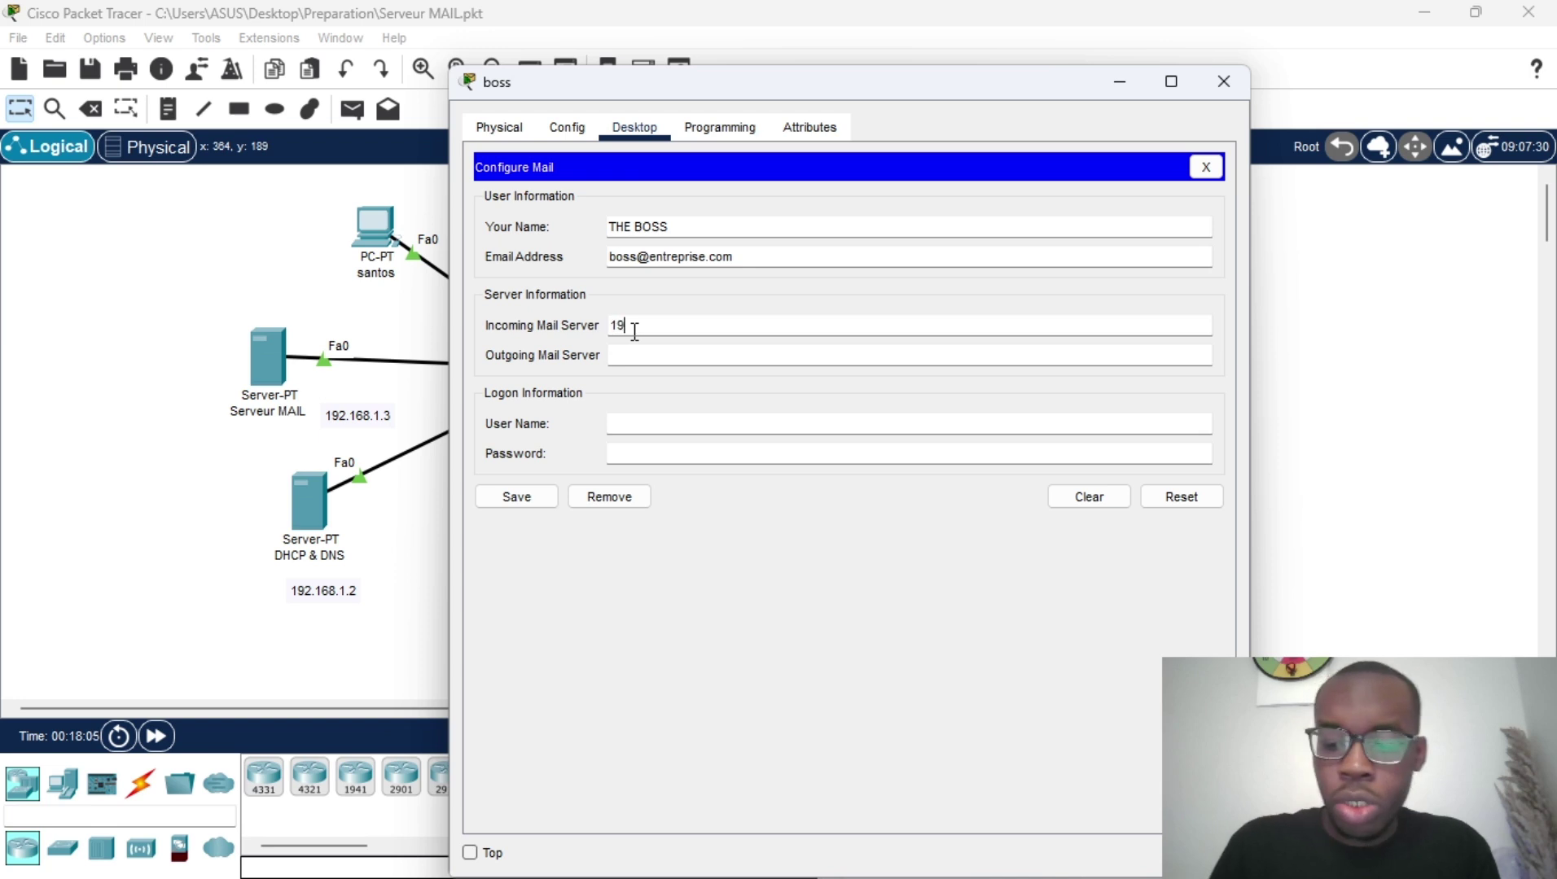
pyautogui.write('2.168.1')
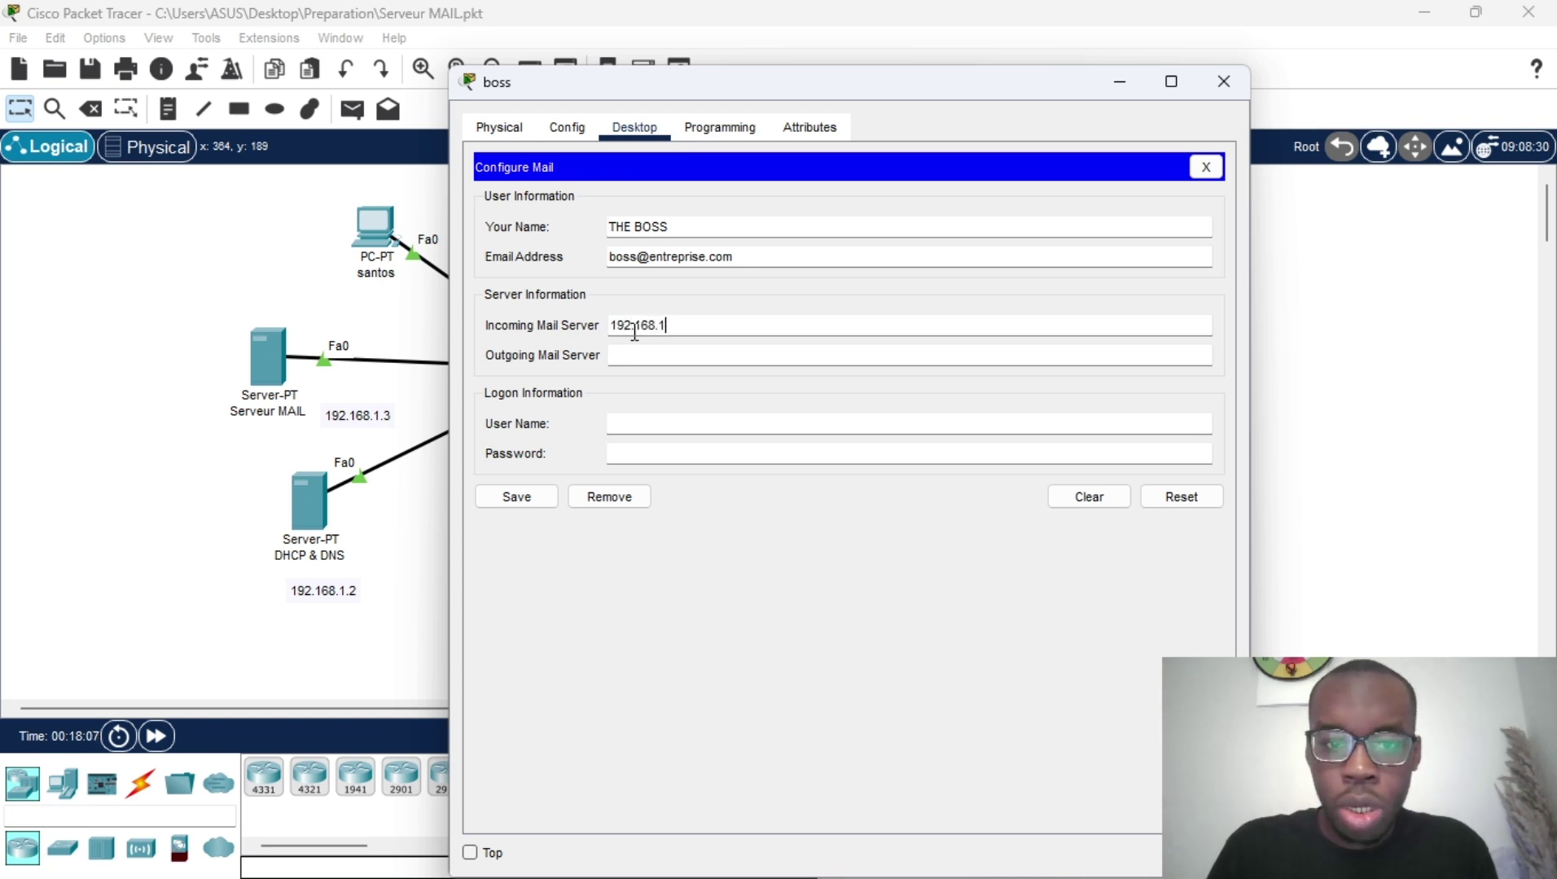
pyautogui.write('.3')
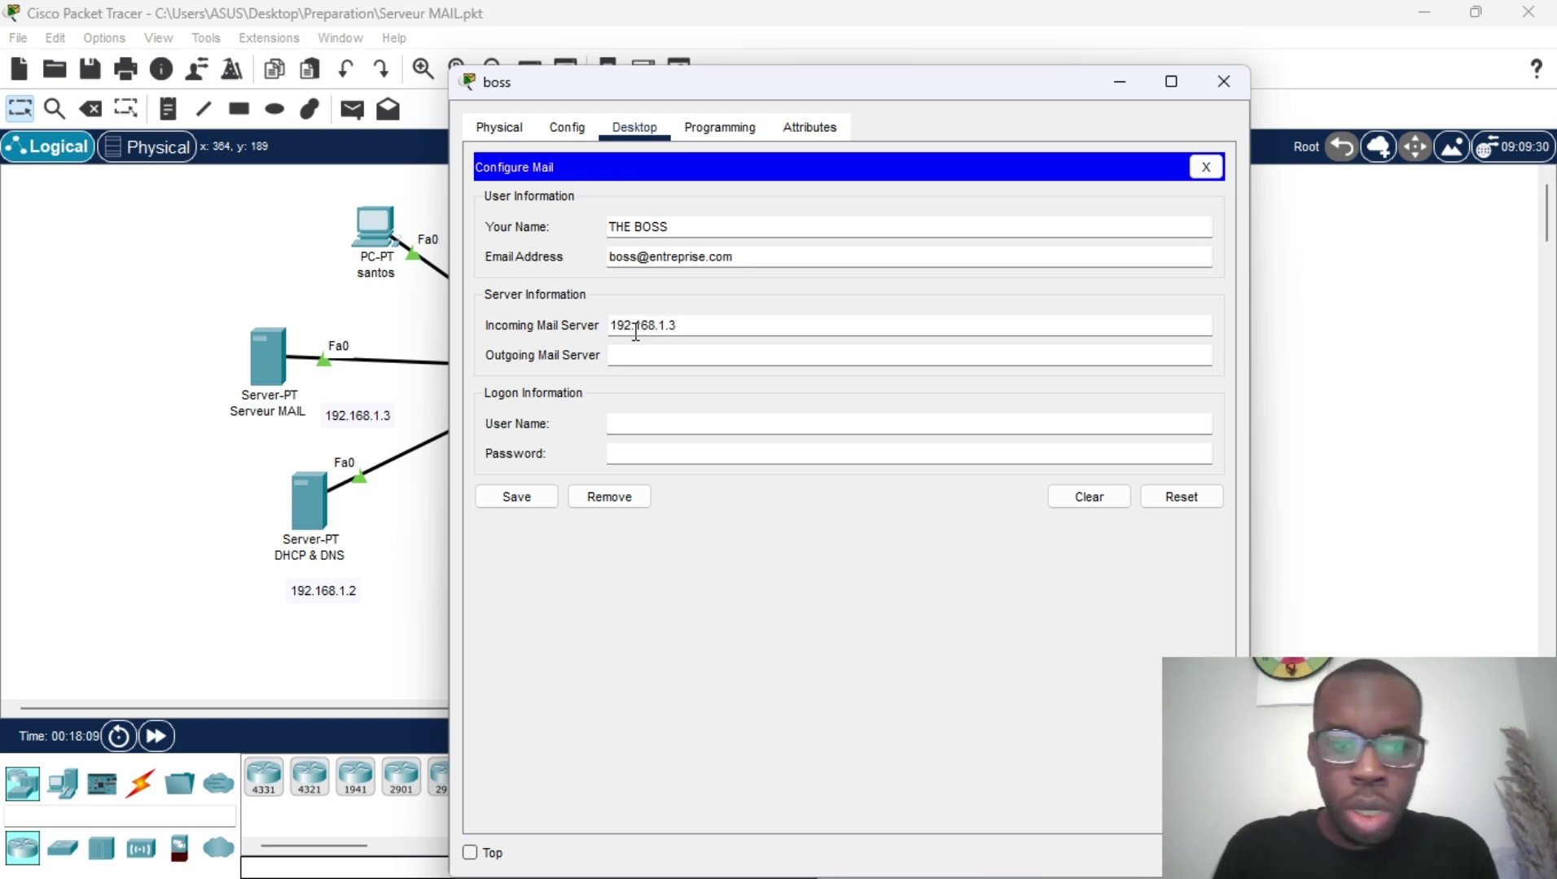
# Step: Confirm Serveur MAIL's IPv4 address is 192.168.1.3, then close its window
pyautogui.click(280, 320)
pyautogui.click(249, 377)
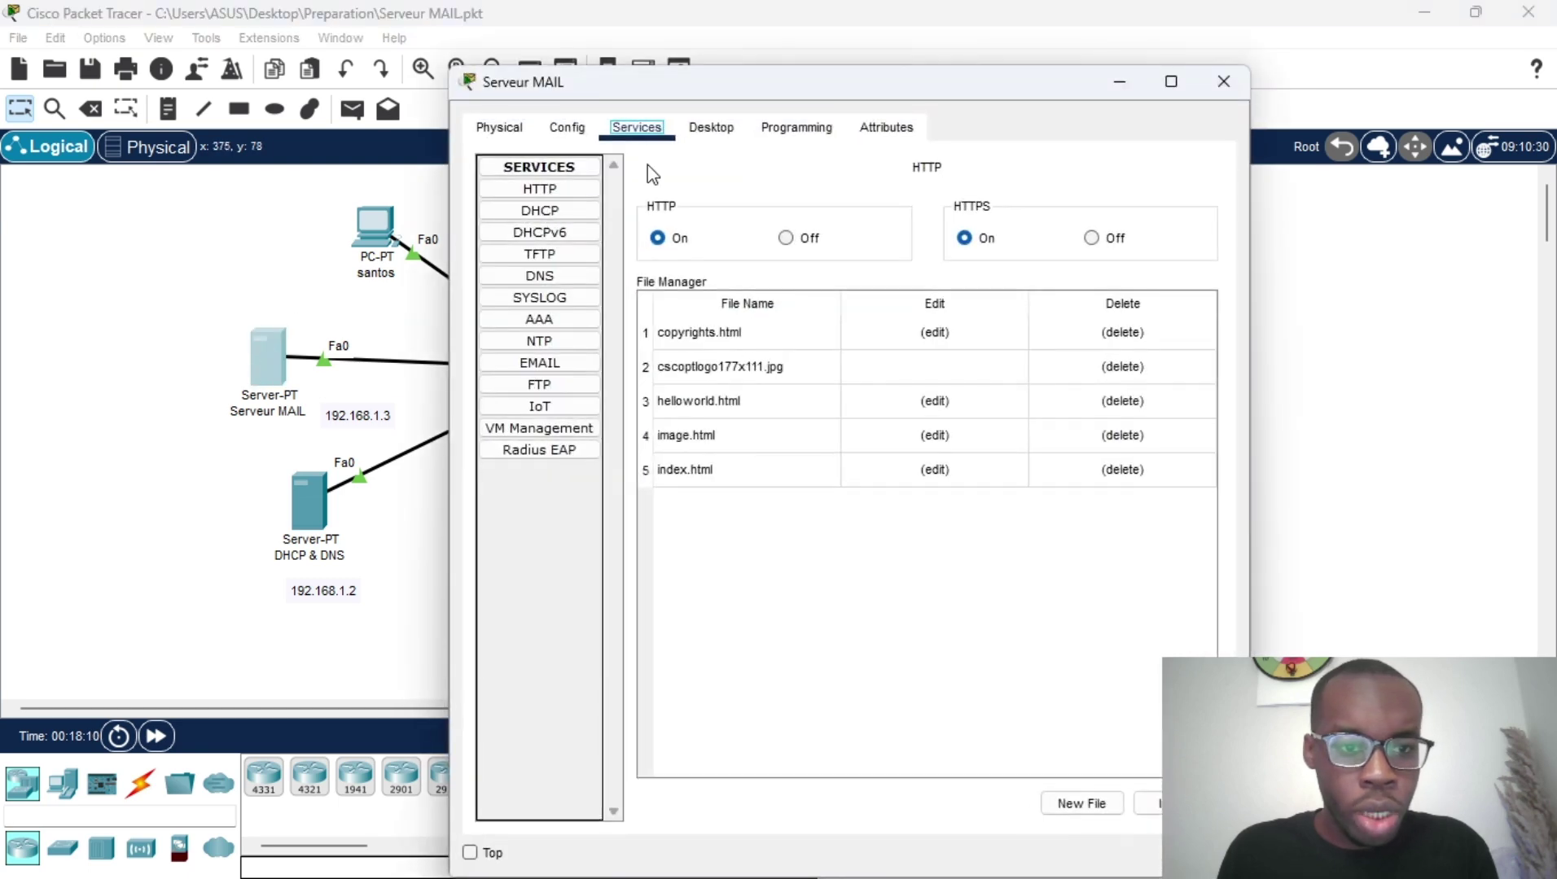
pyautogui.click(588, 130)
pyautogui.click(639, 127)
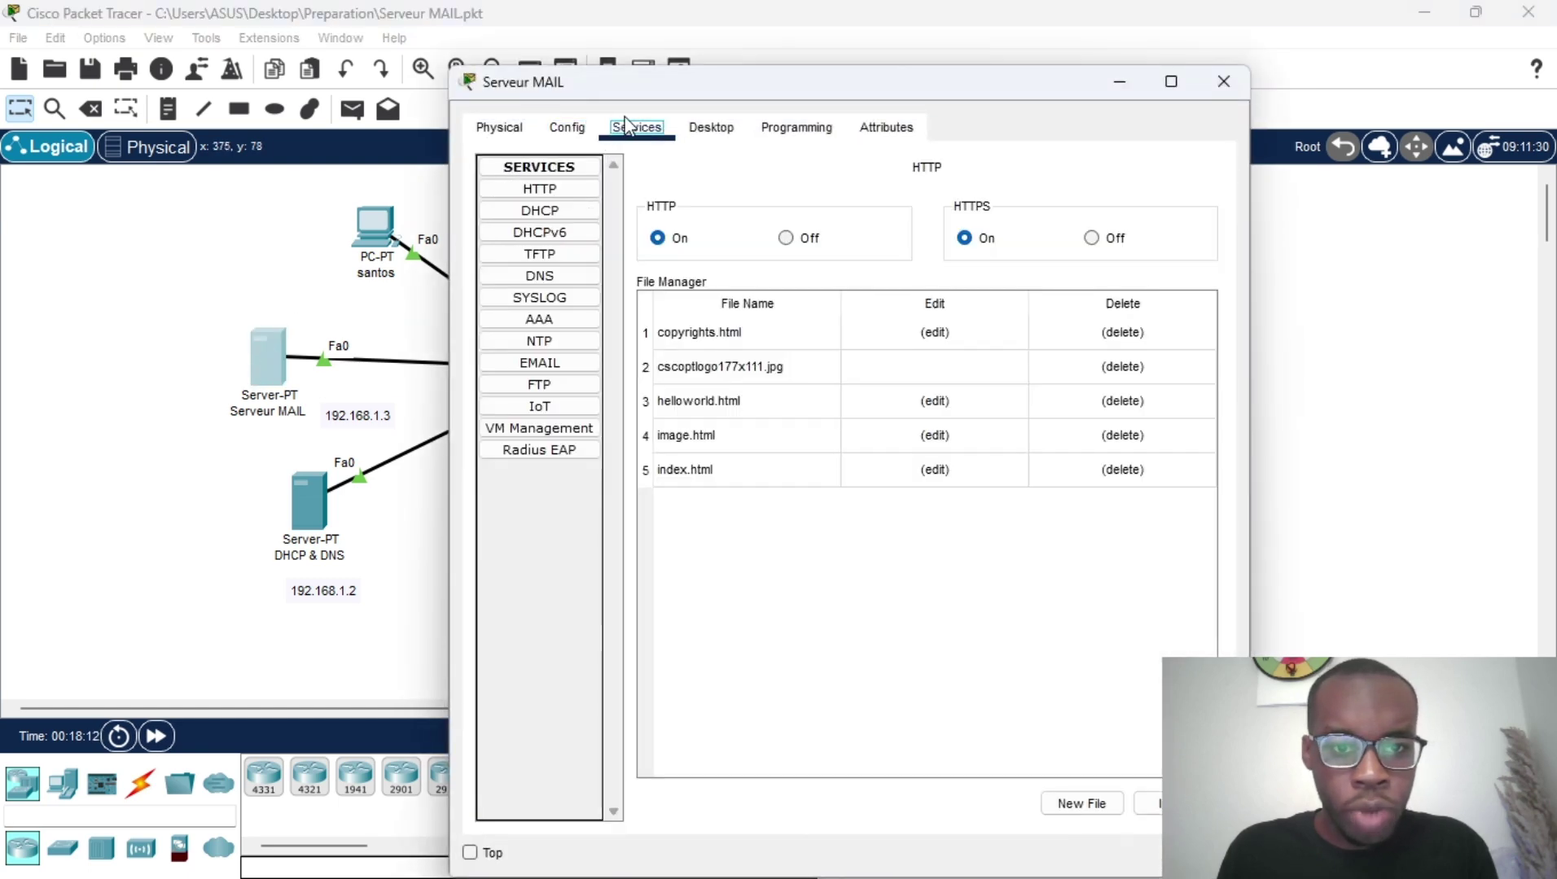
pyautogui.click(712, 122)
pyautogui.click(514, 192)
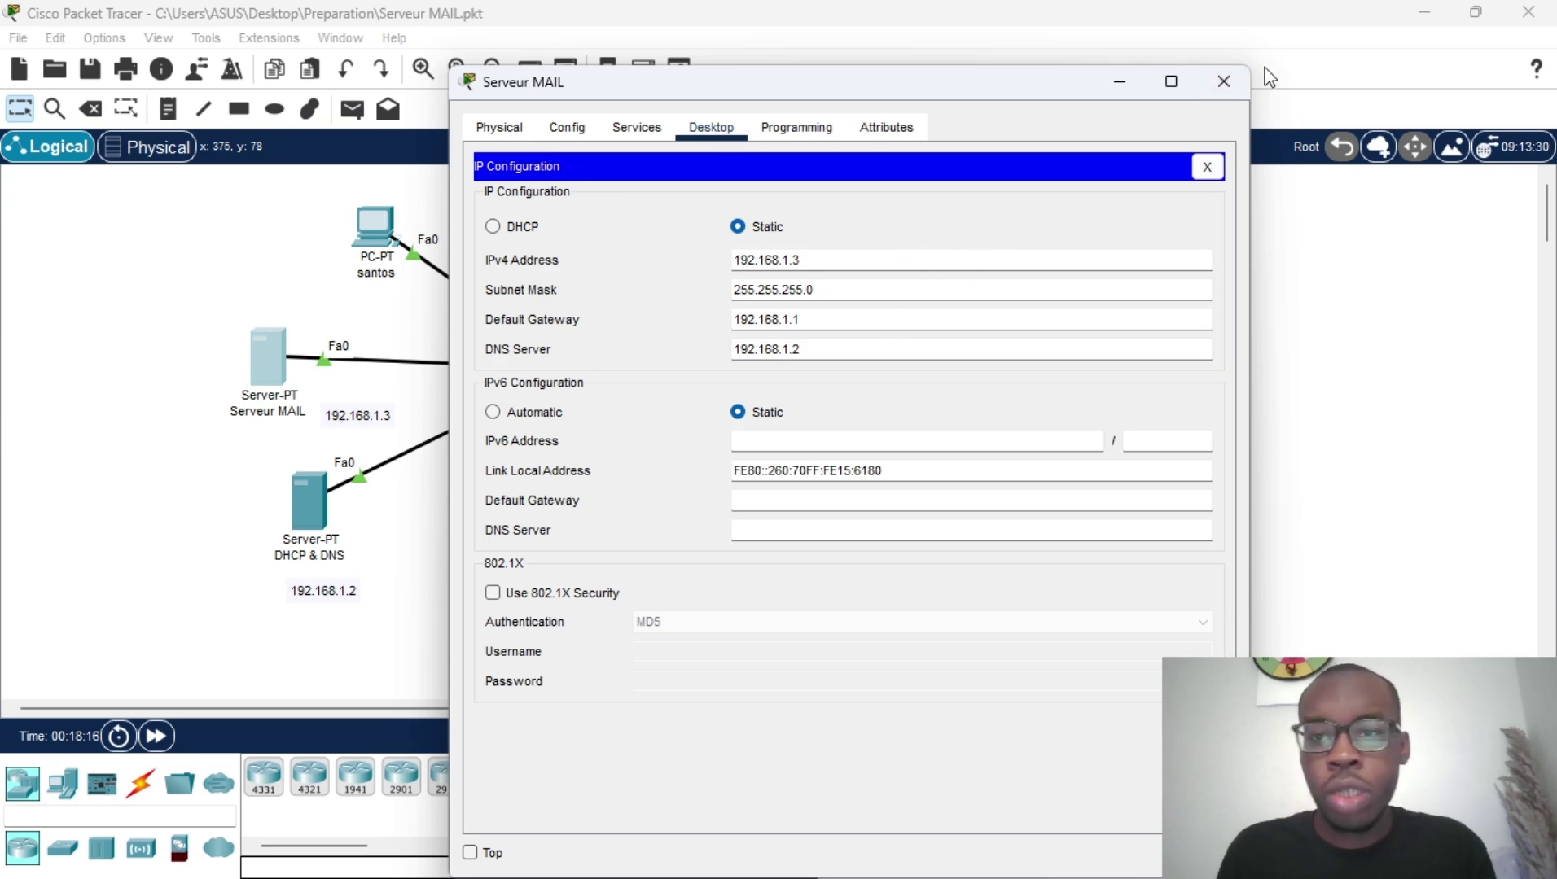
pyautogui.click(1222, 81)
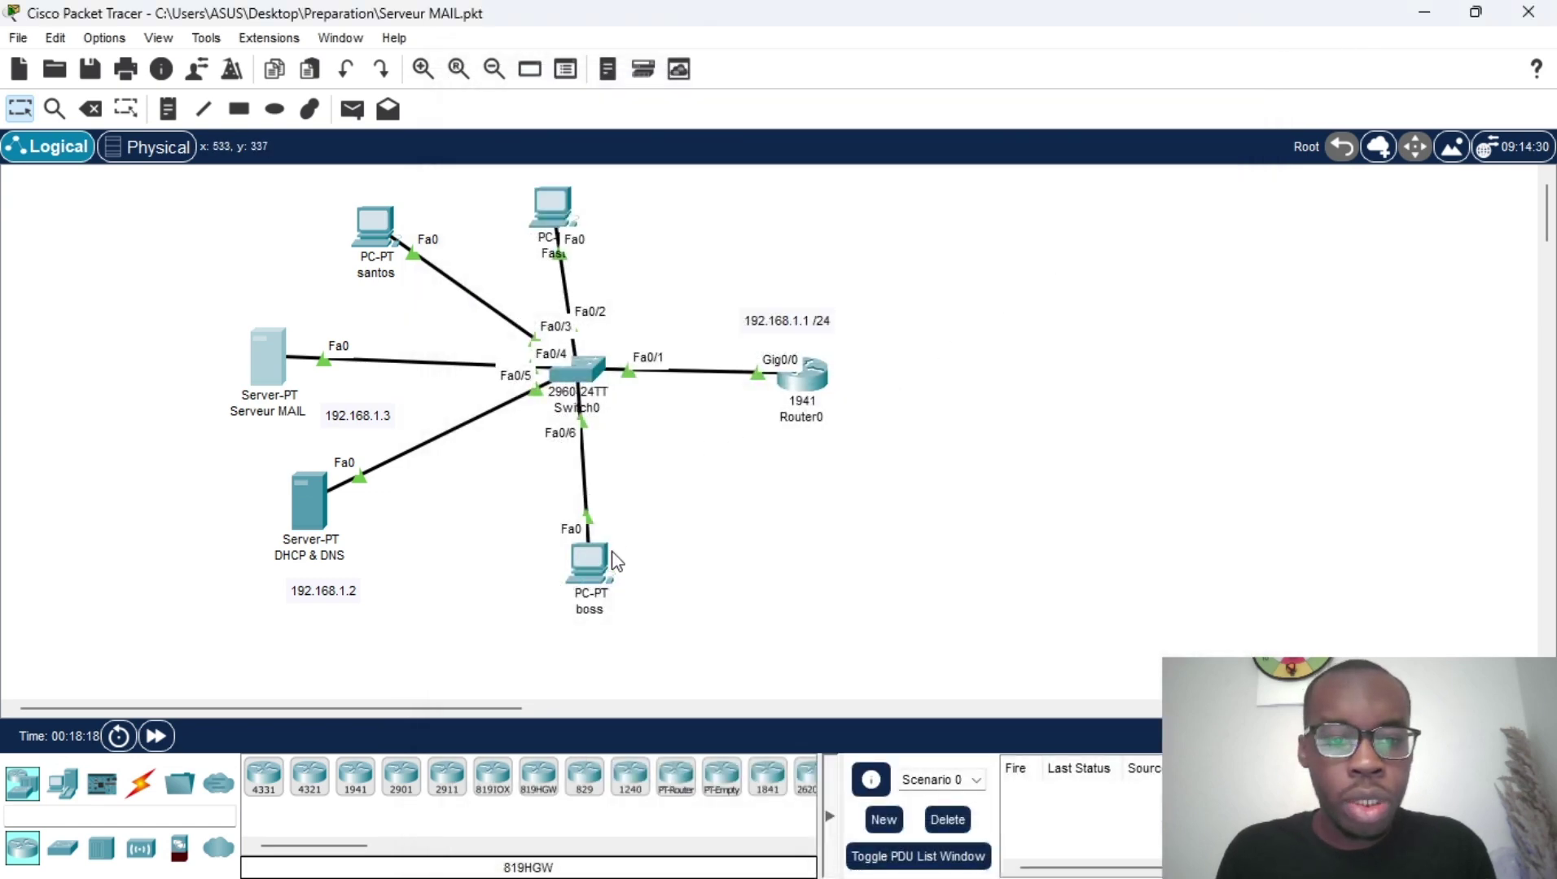
# Step: Copy 192.168.1.3 into the boss PC's outgoing server, finish the logon name and password, and save
pyautogui.click(589, 560)
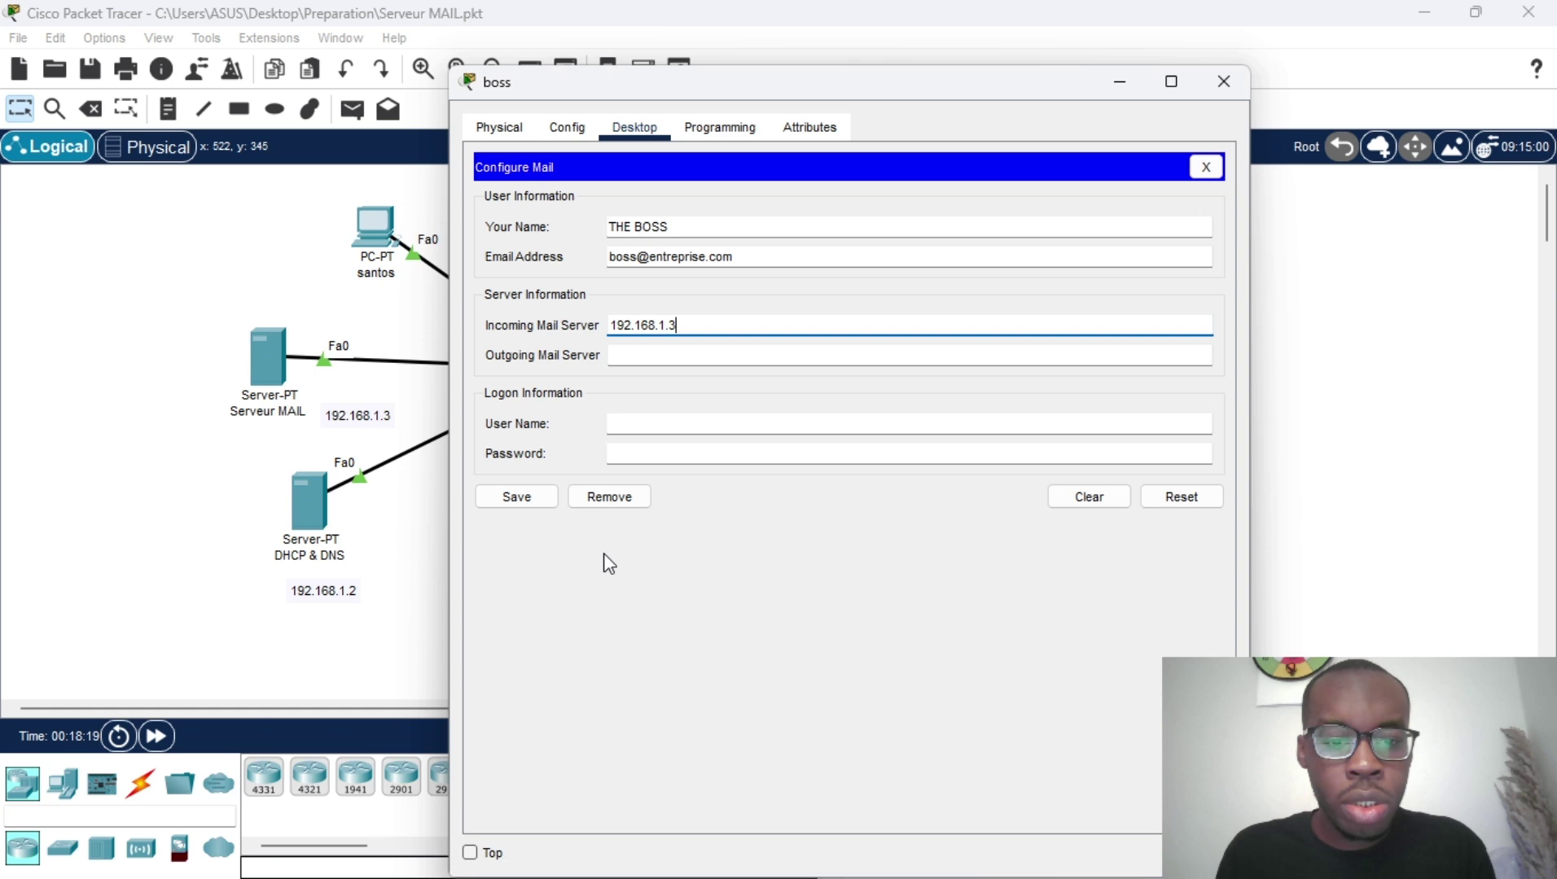
pyautogui.tripleClick(714, 323)
pyautogui.hotkey('ctrl', 'c')
pyautogui.click(682, 352)
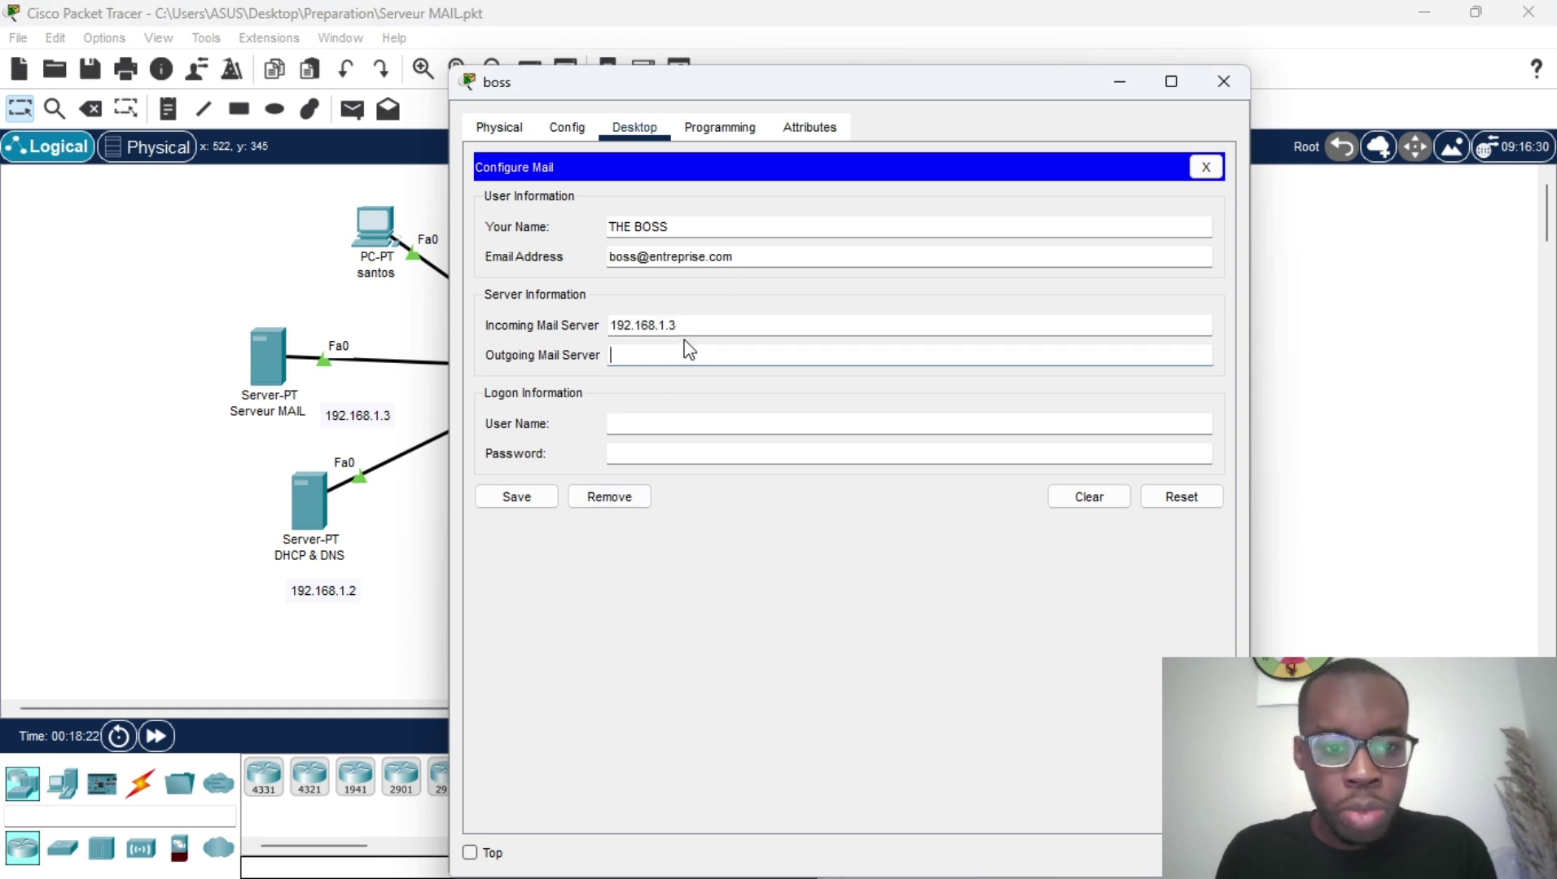
pyautogui.hotkey('ctrl', 'v')
pyautogui.click(673, 414)
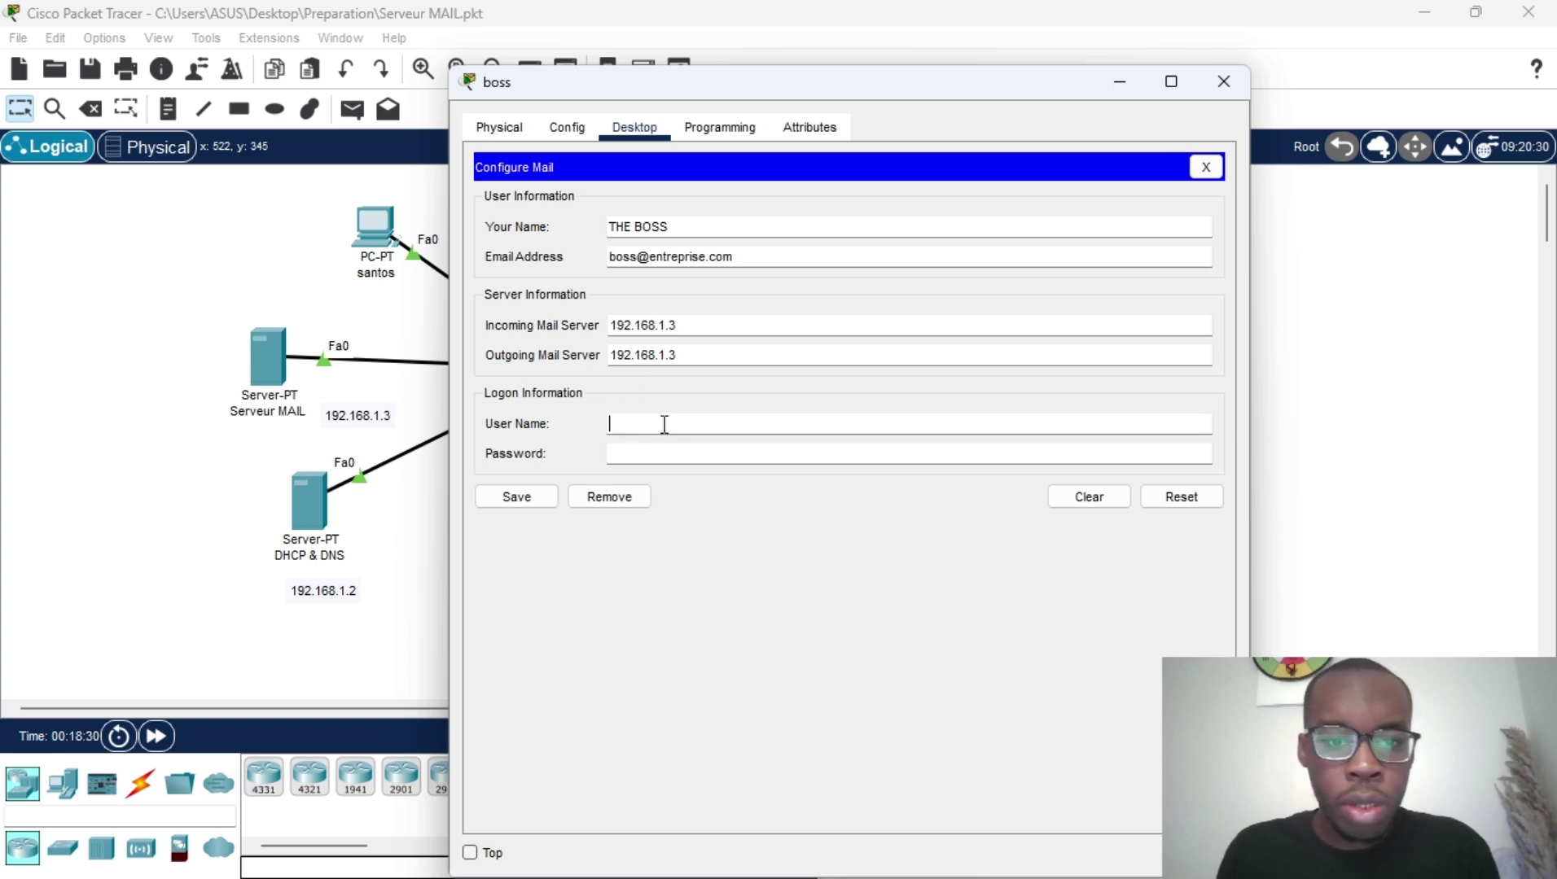
pyautogui.write('ss')
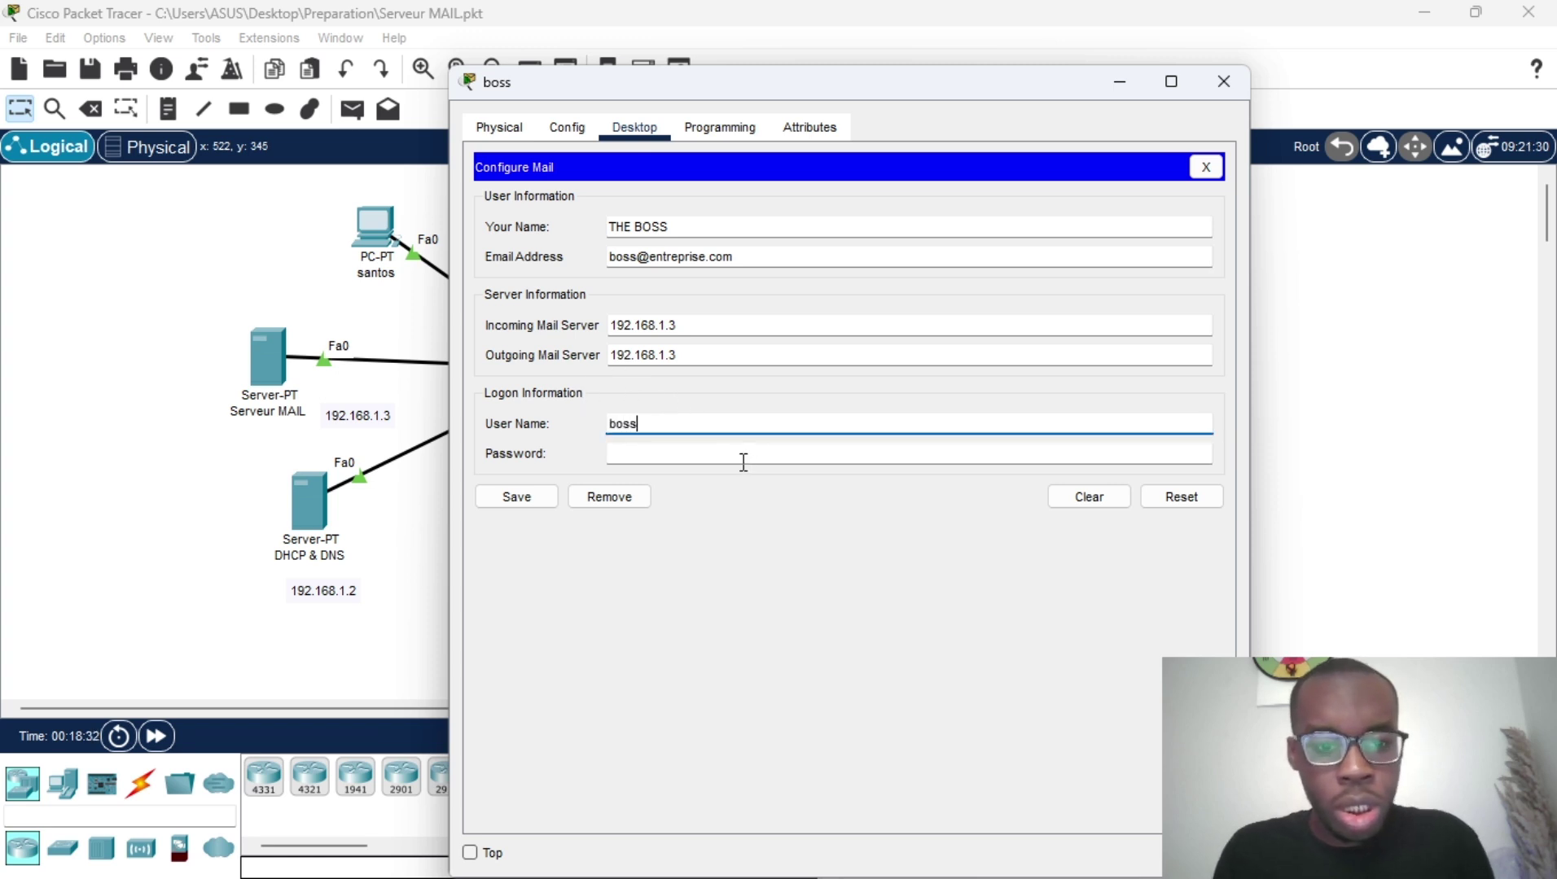
pyautogui.click(709, 449)
pyautogui.press('Tab')
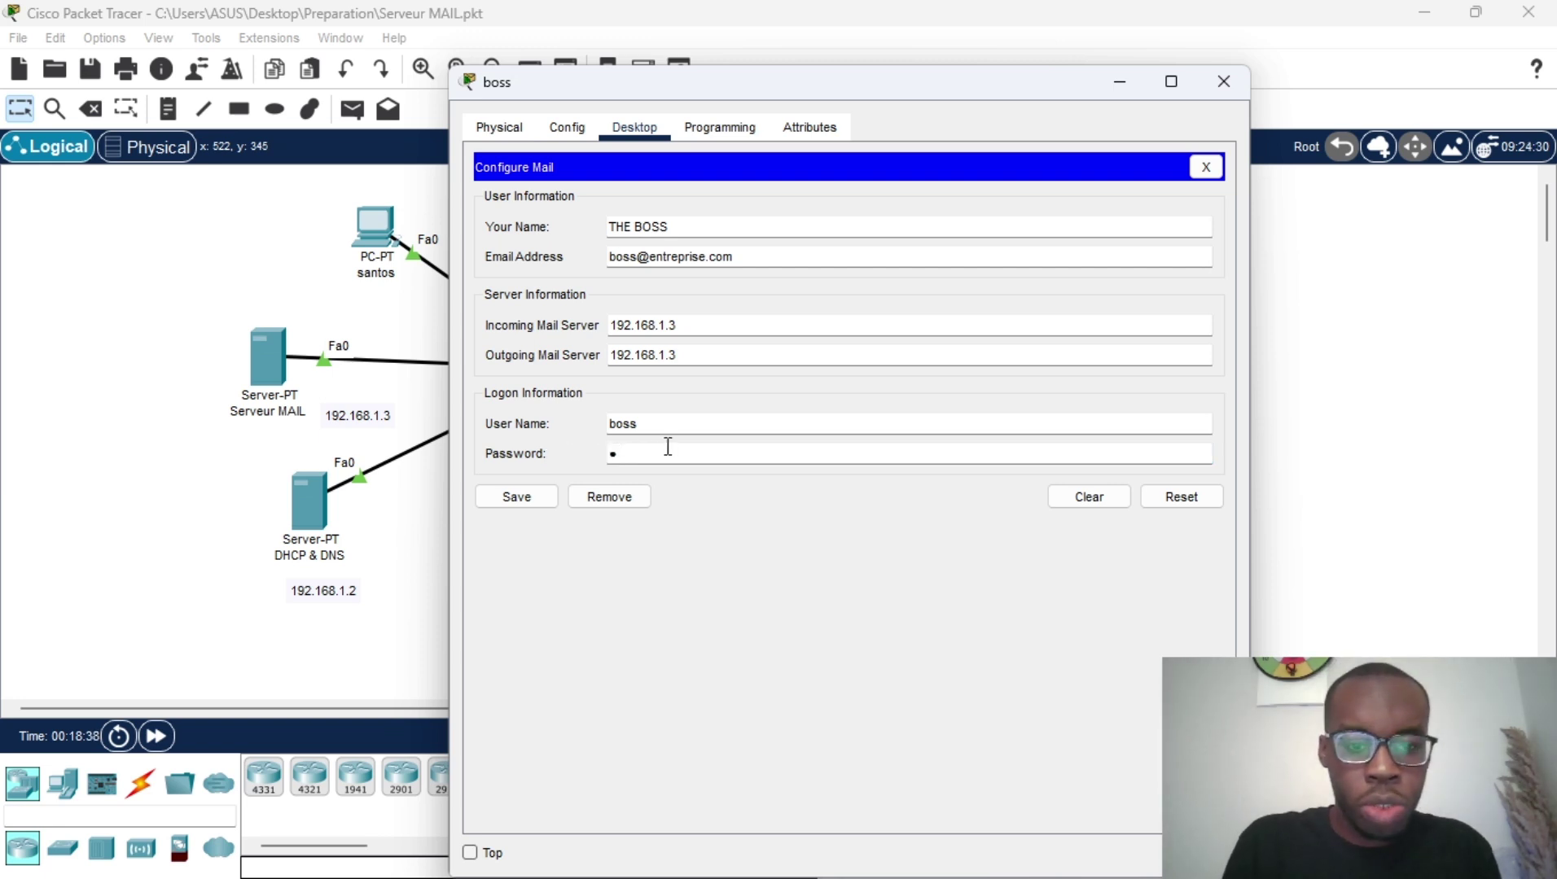
pyautogui.write('boss')
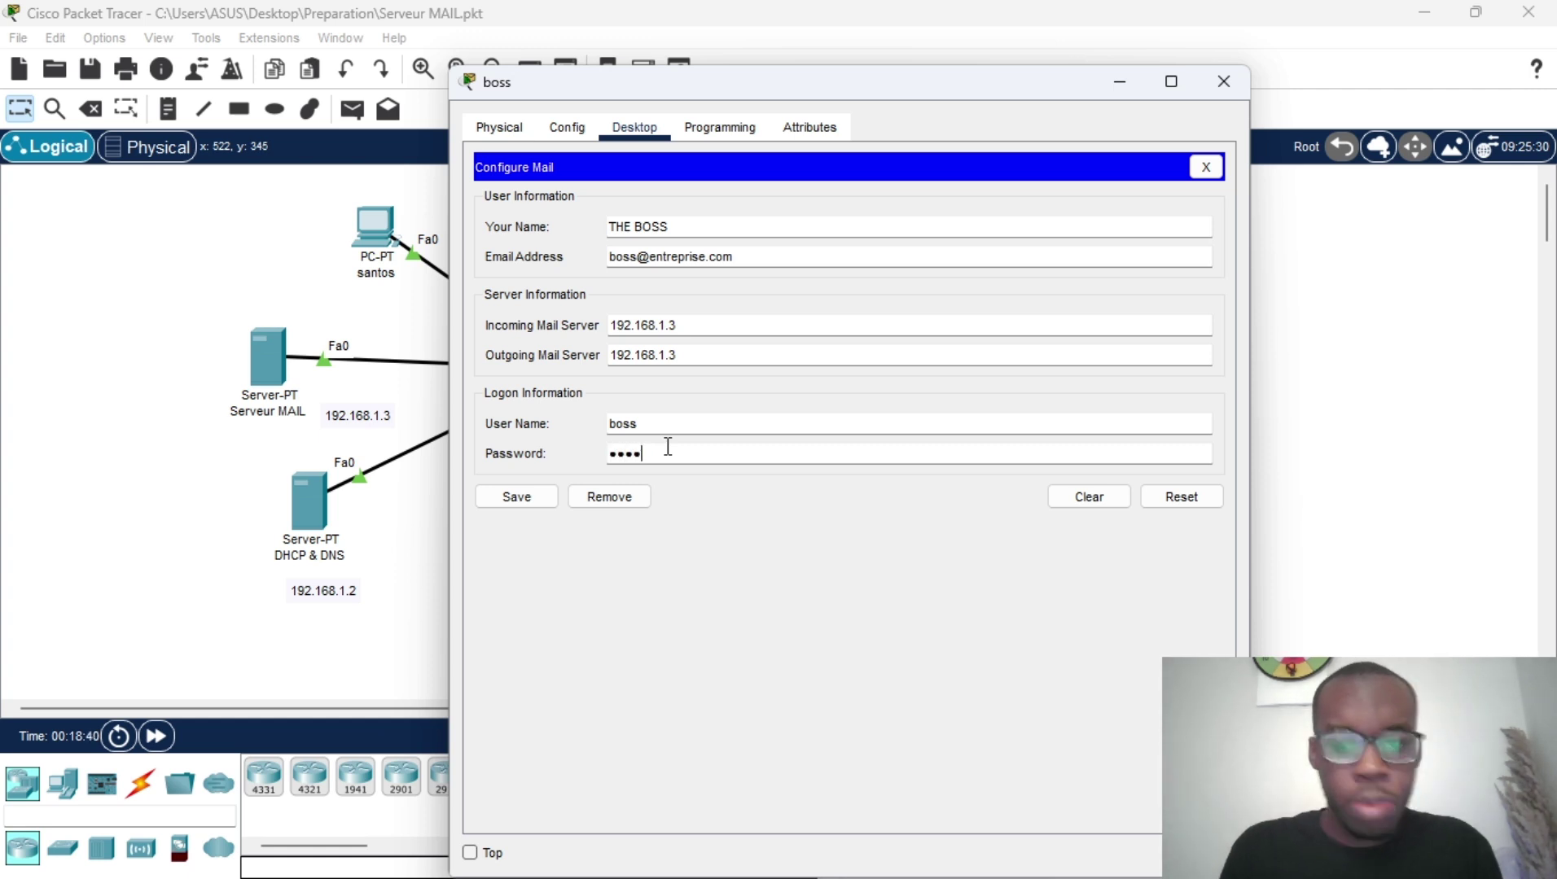
pyautogui.click(532, 495)
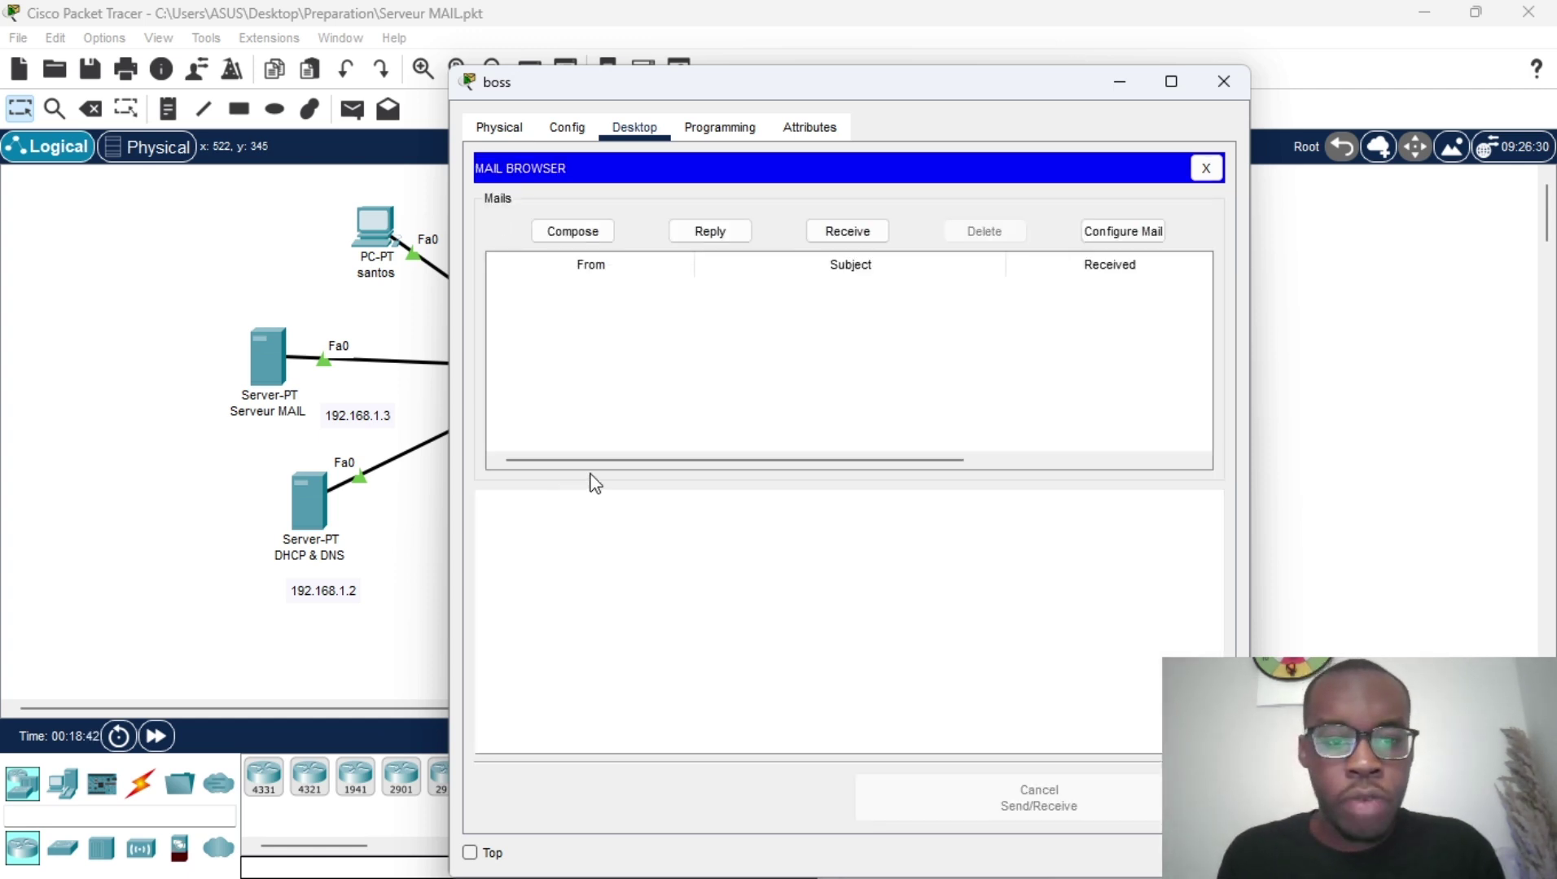
# Step: Open the Fast PC's email setup and enter the display name and e-mail address
pyautogui.click(1216, 86)
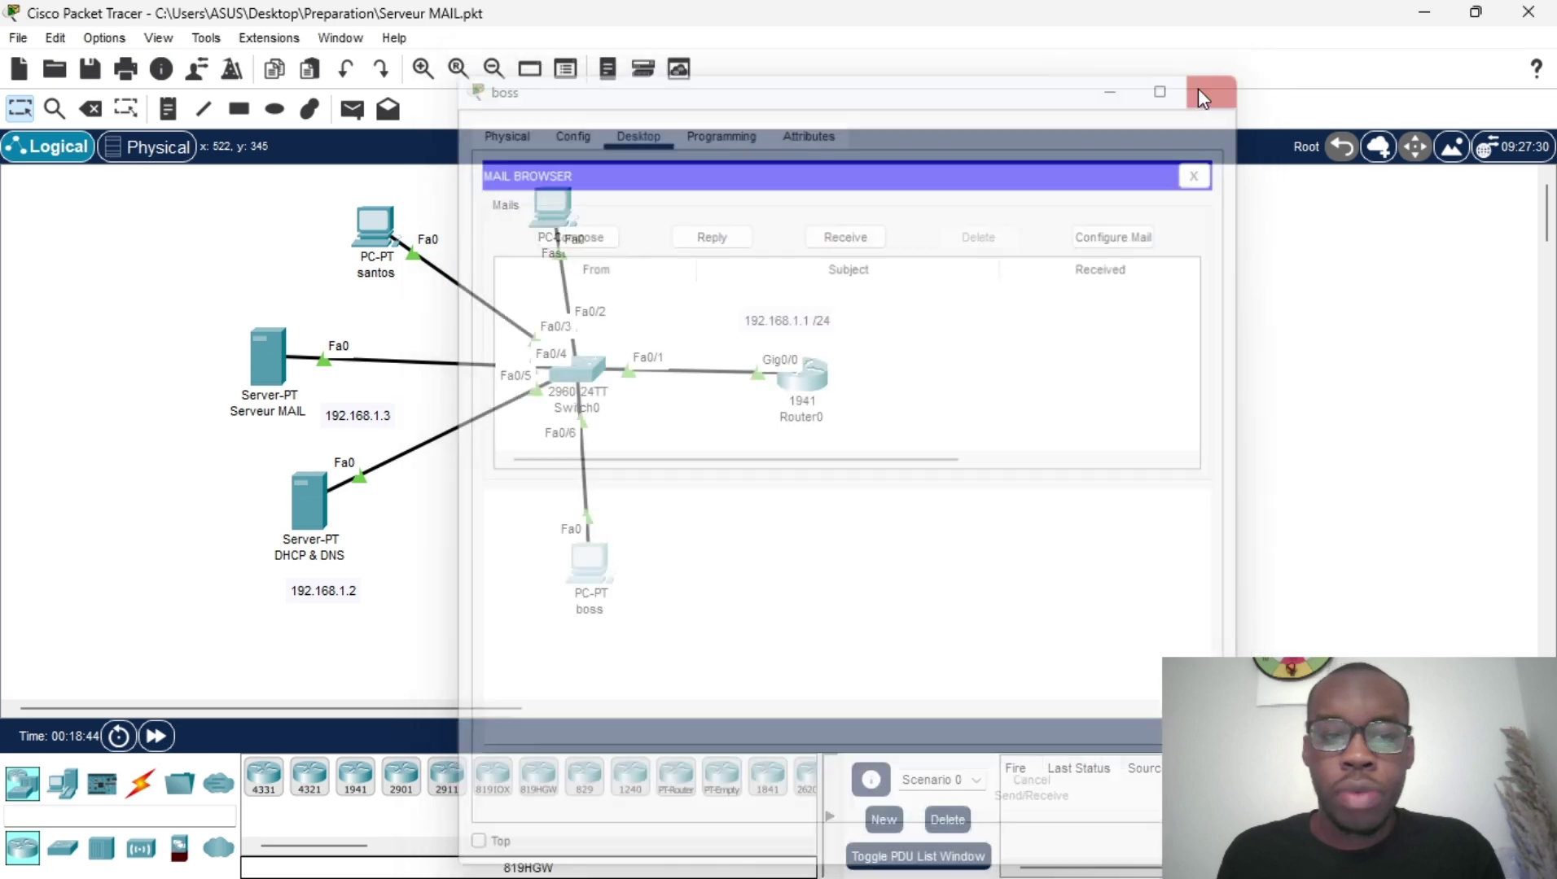
pyautogui.click(544, 222)
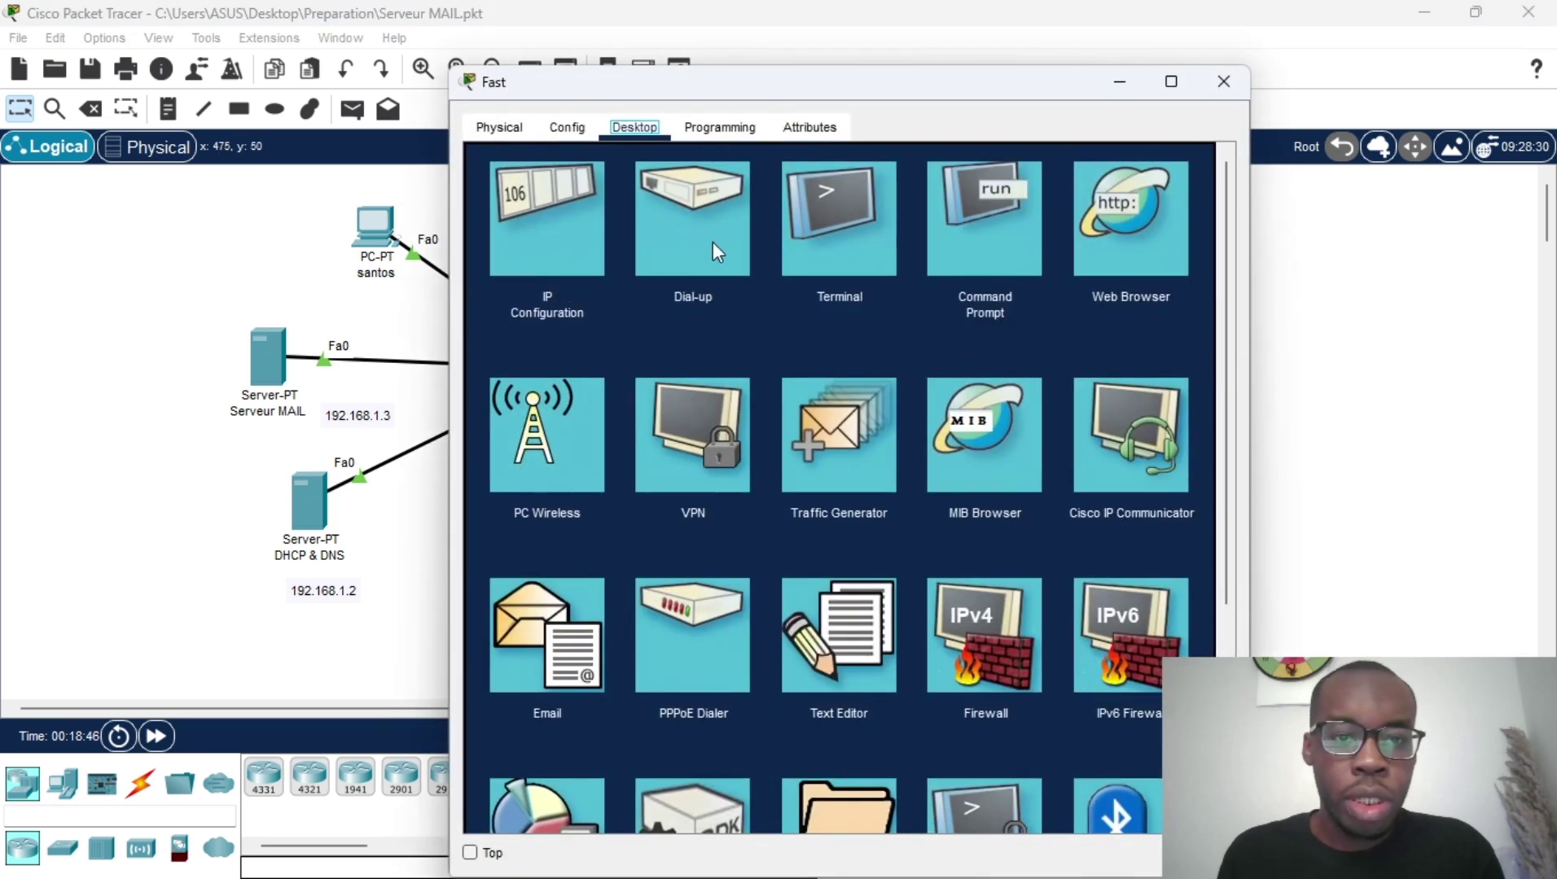
pyautogui.click(565, 653)
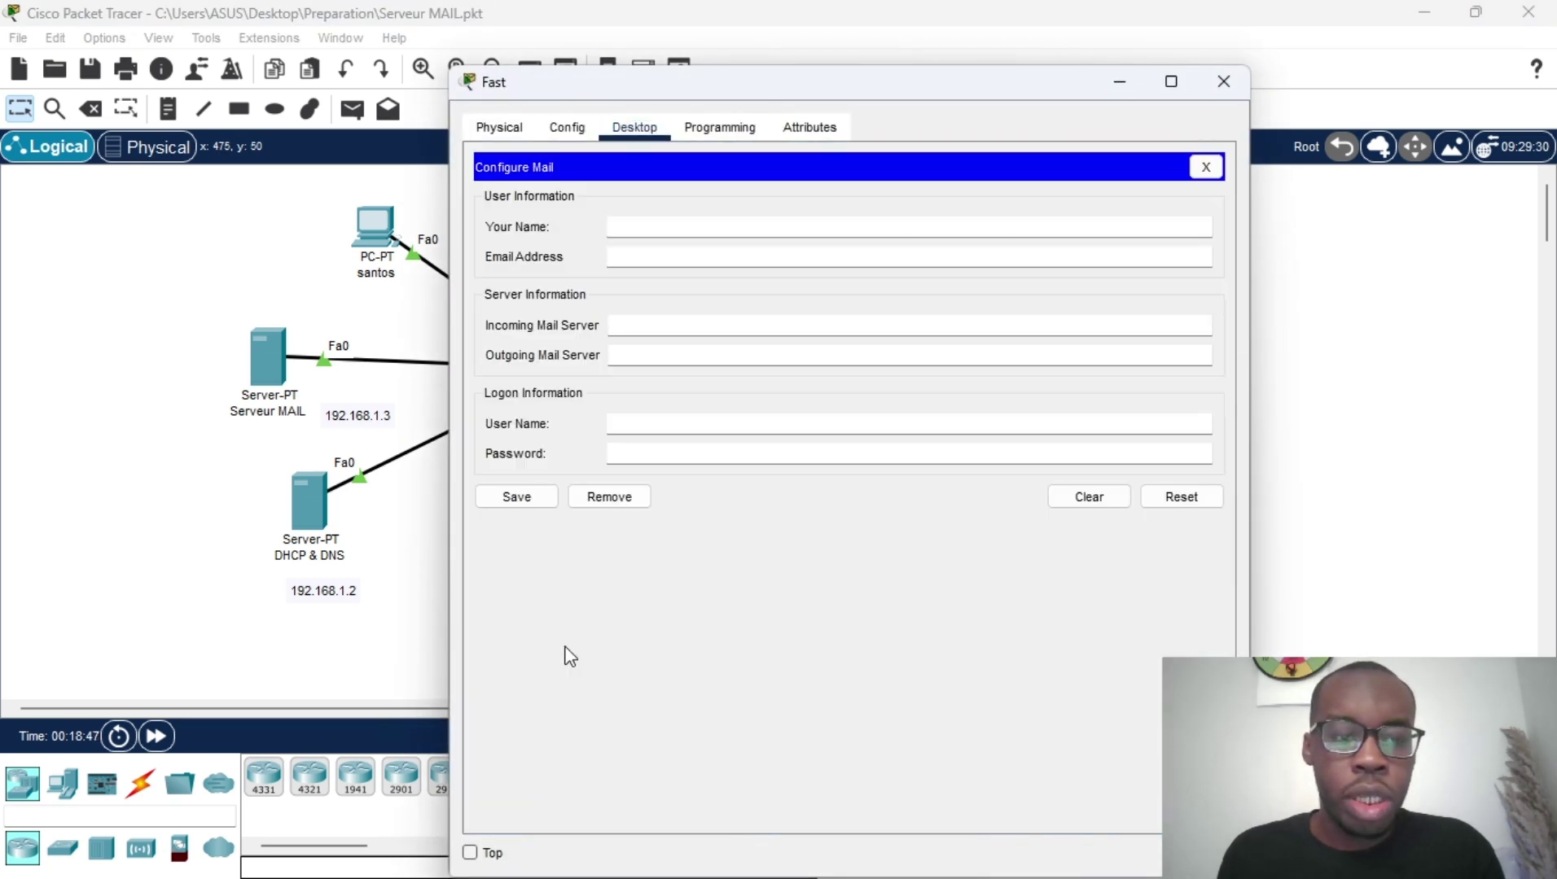
pyautogui.click(717, 227)
pyautogui.write('Fast')
pyautogui.click(709, 250)
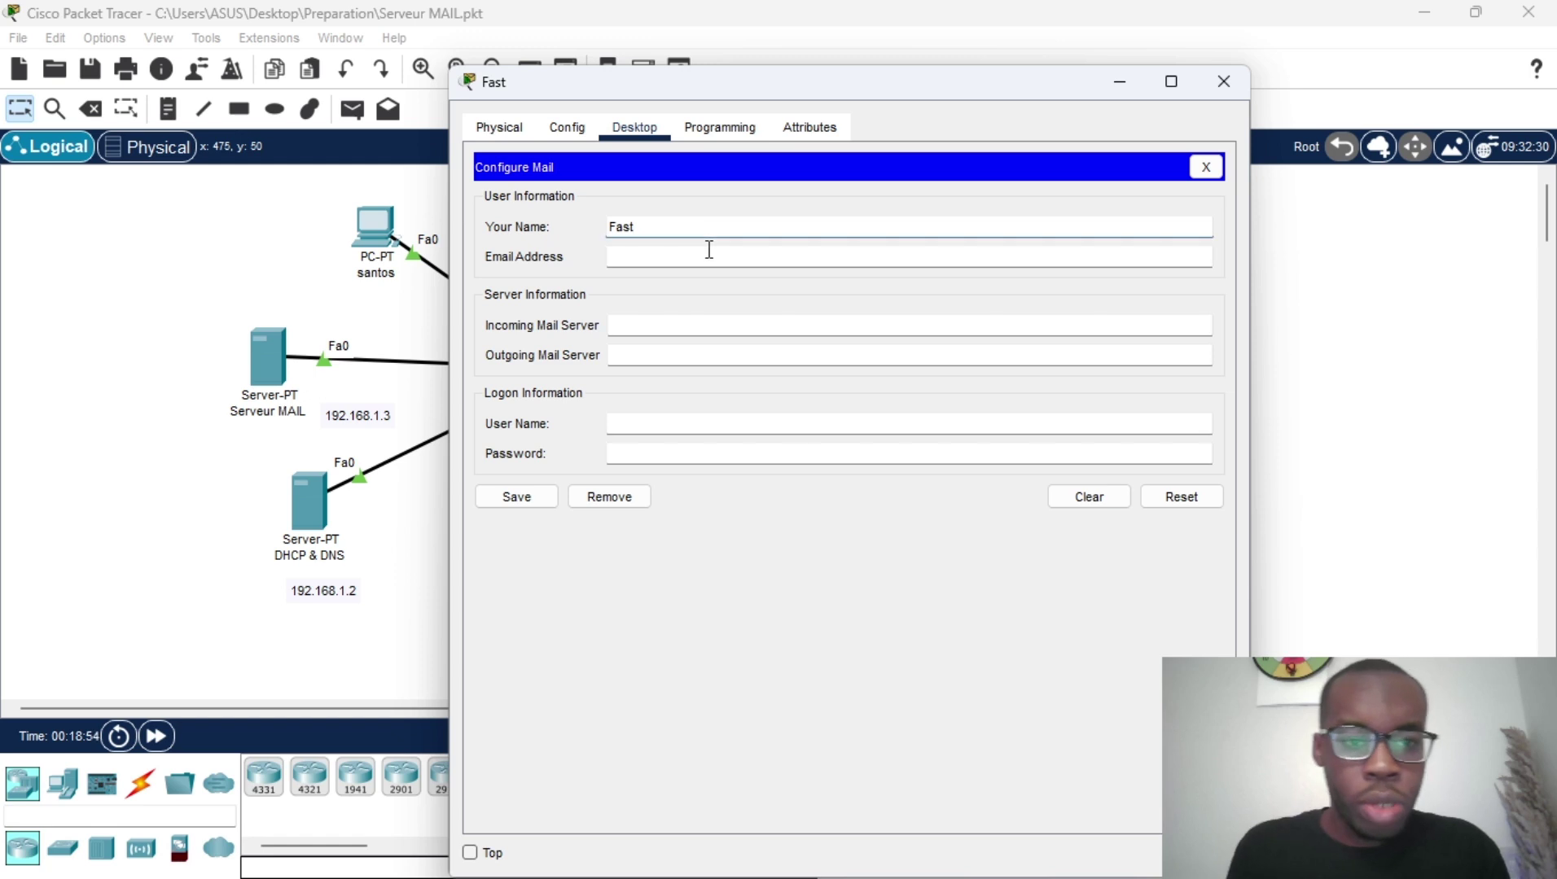
pyautogui.write('fast')
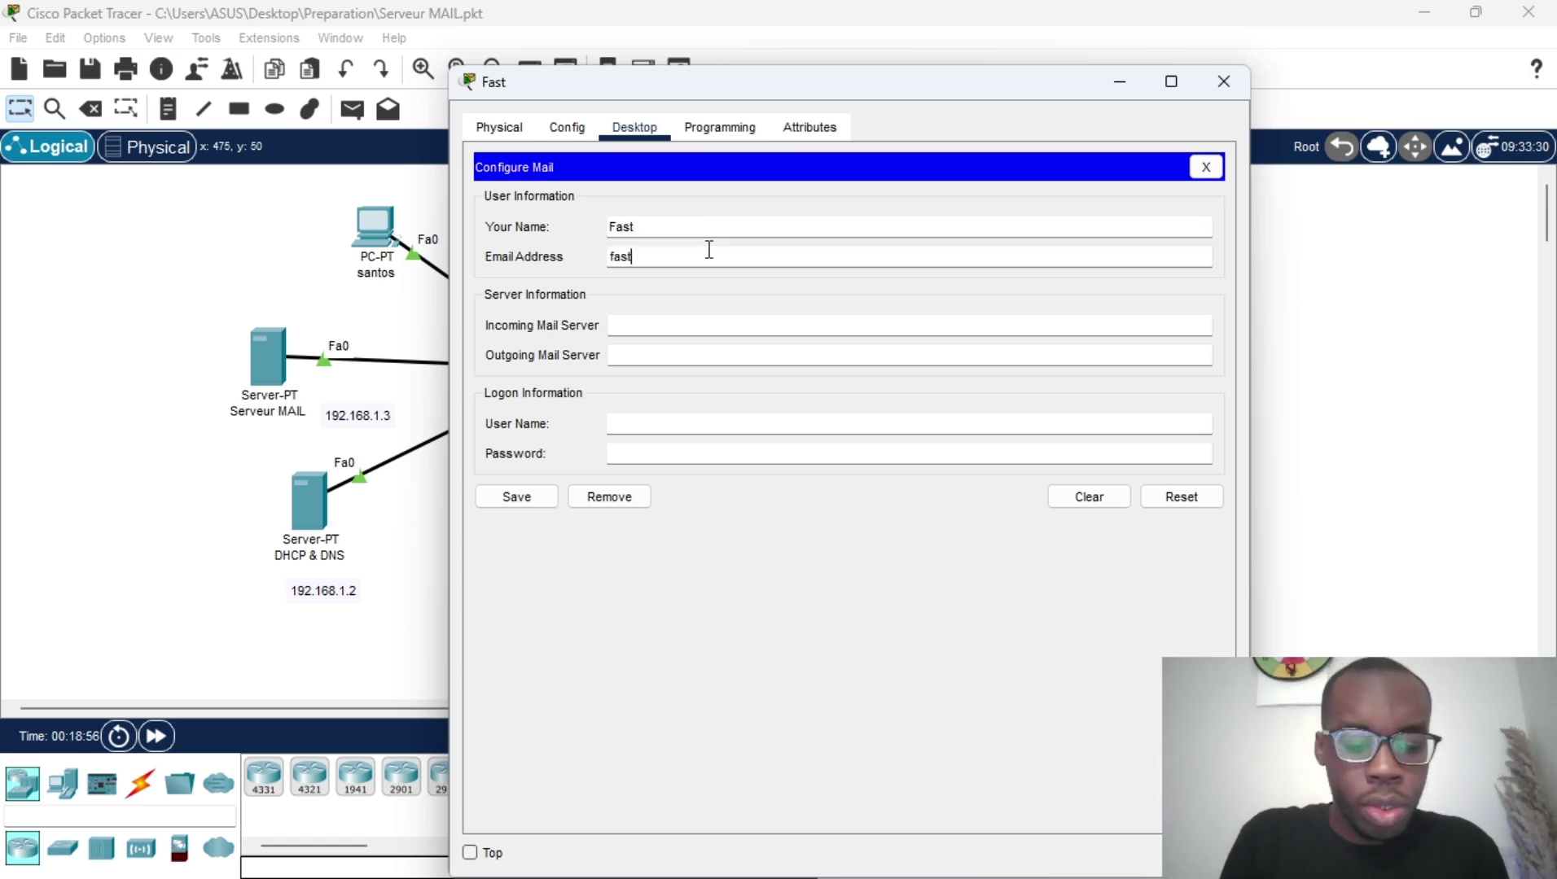
pyautogui.write('@')
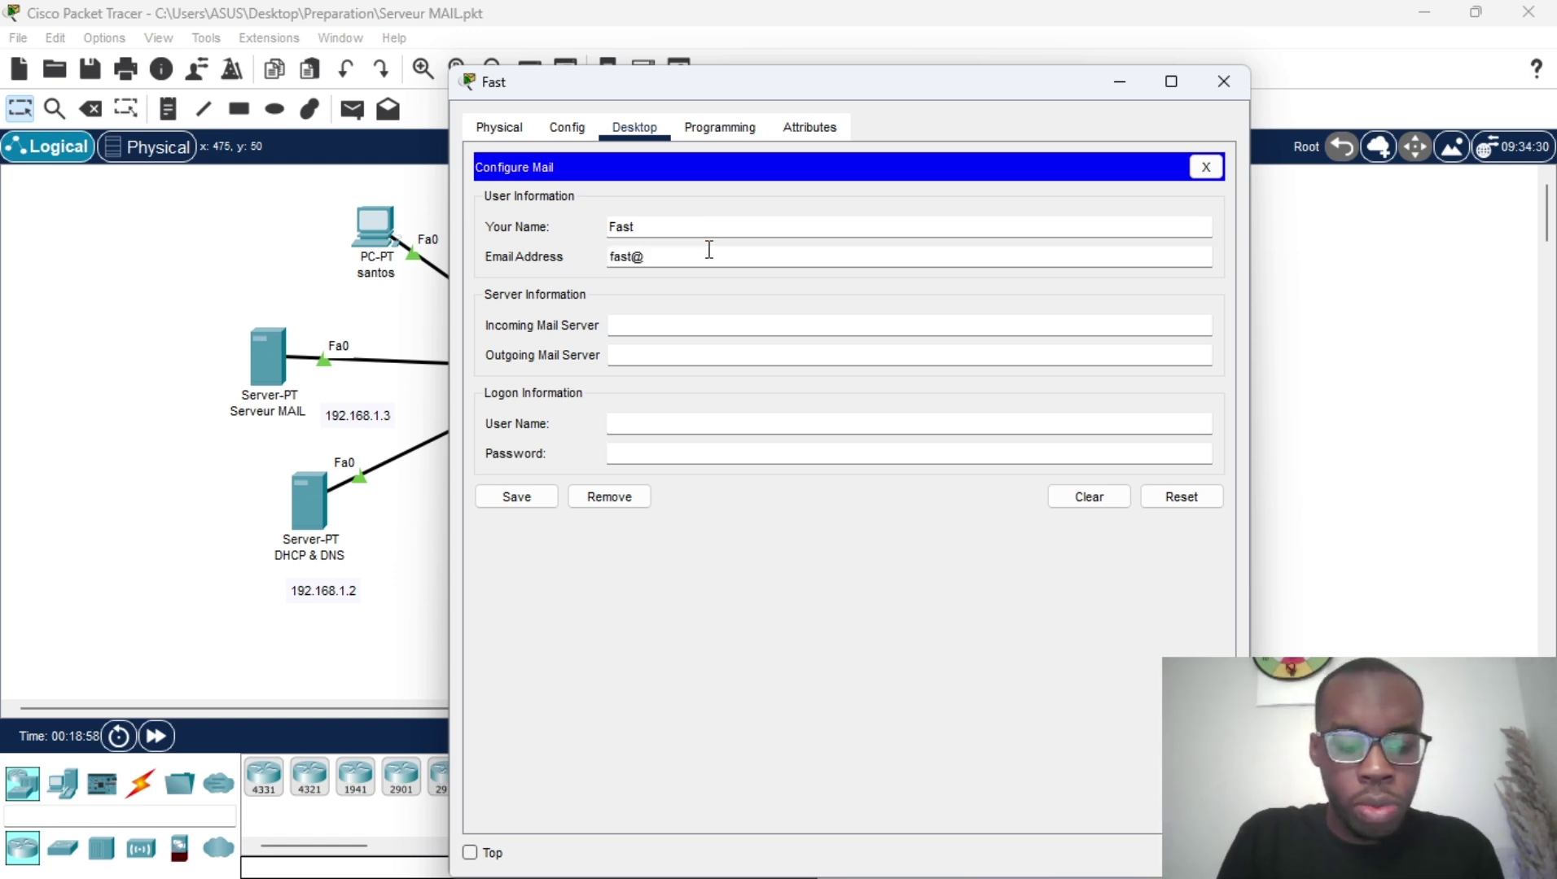
pyautogui.write('entrep')
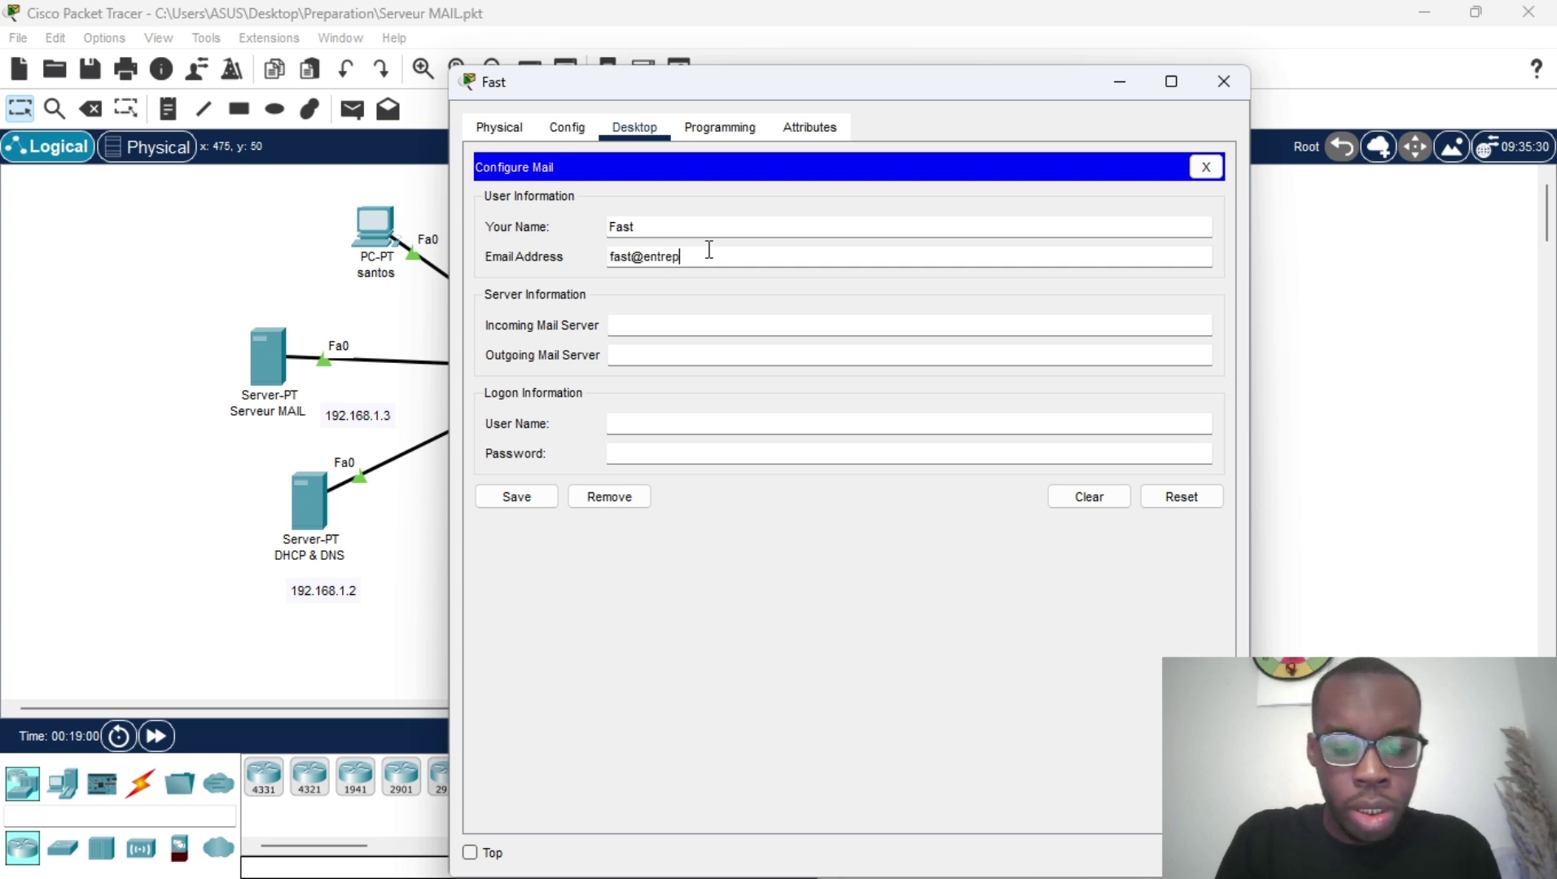
pyautogui.write('riise.co')
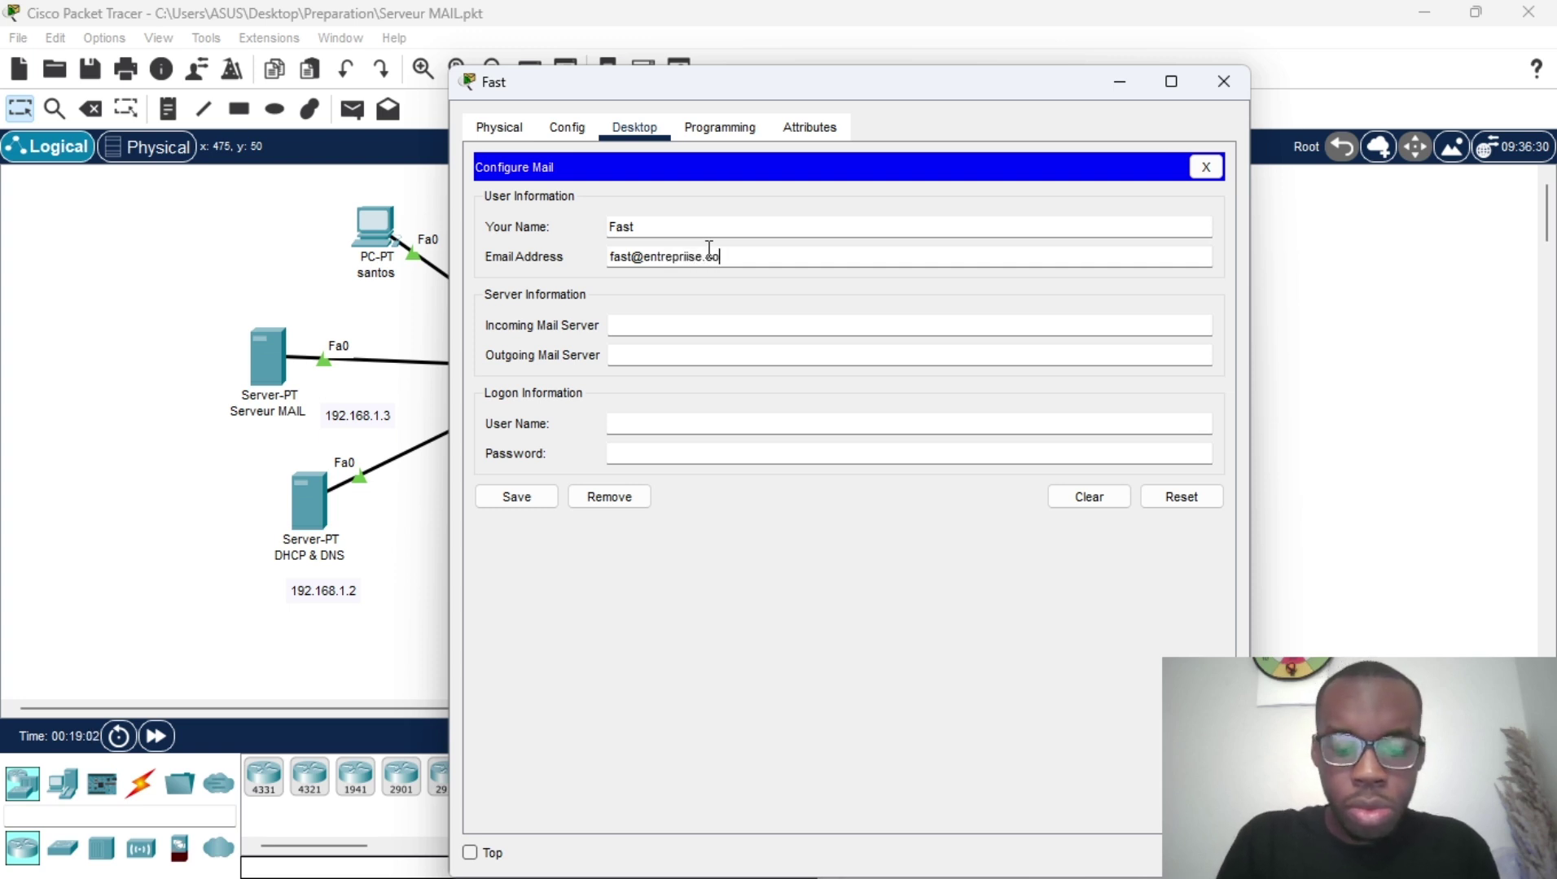
pyautogui.write('m')
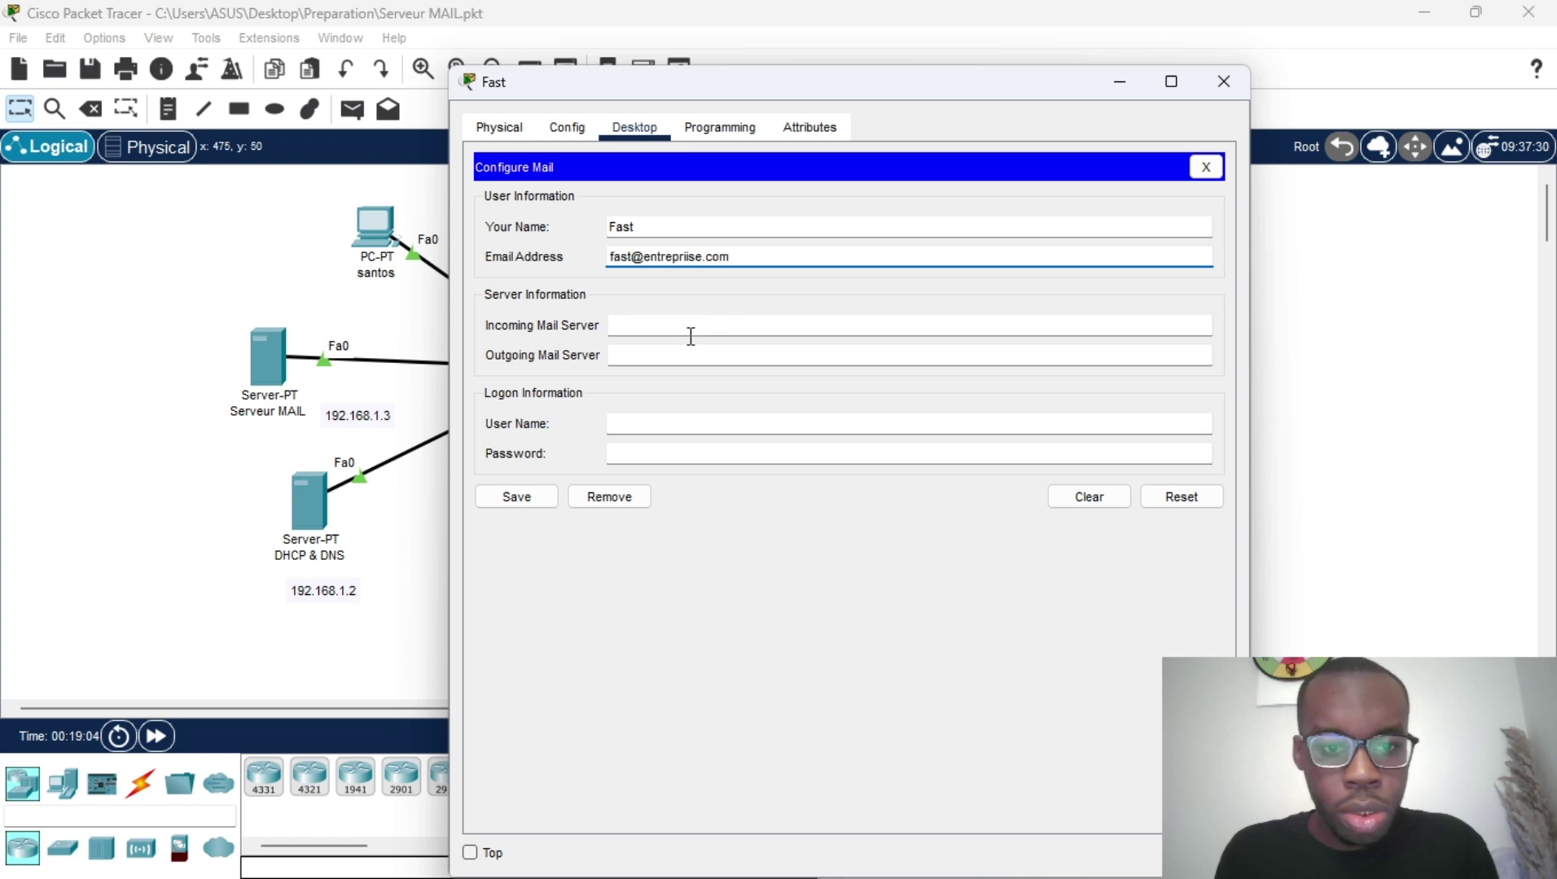
# Step: Use 192.168.1.3 for incoming and outgoing servers, add login name and password, save, close
pyautogui.click(690, 330)
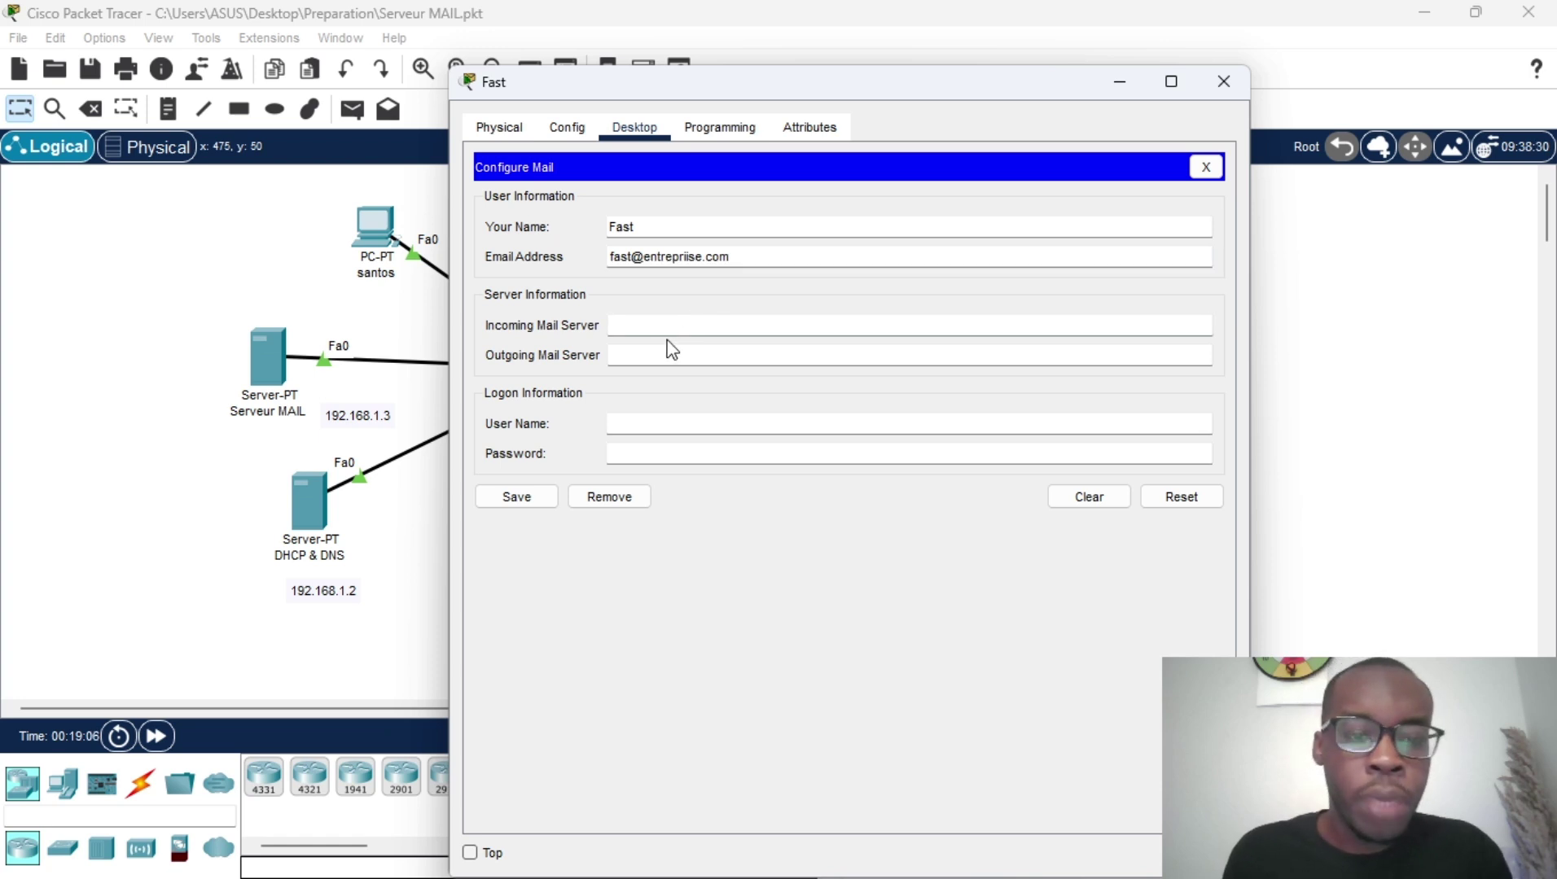
pyautogui.write('192.168.1.3')
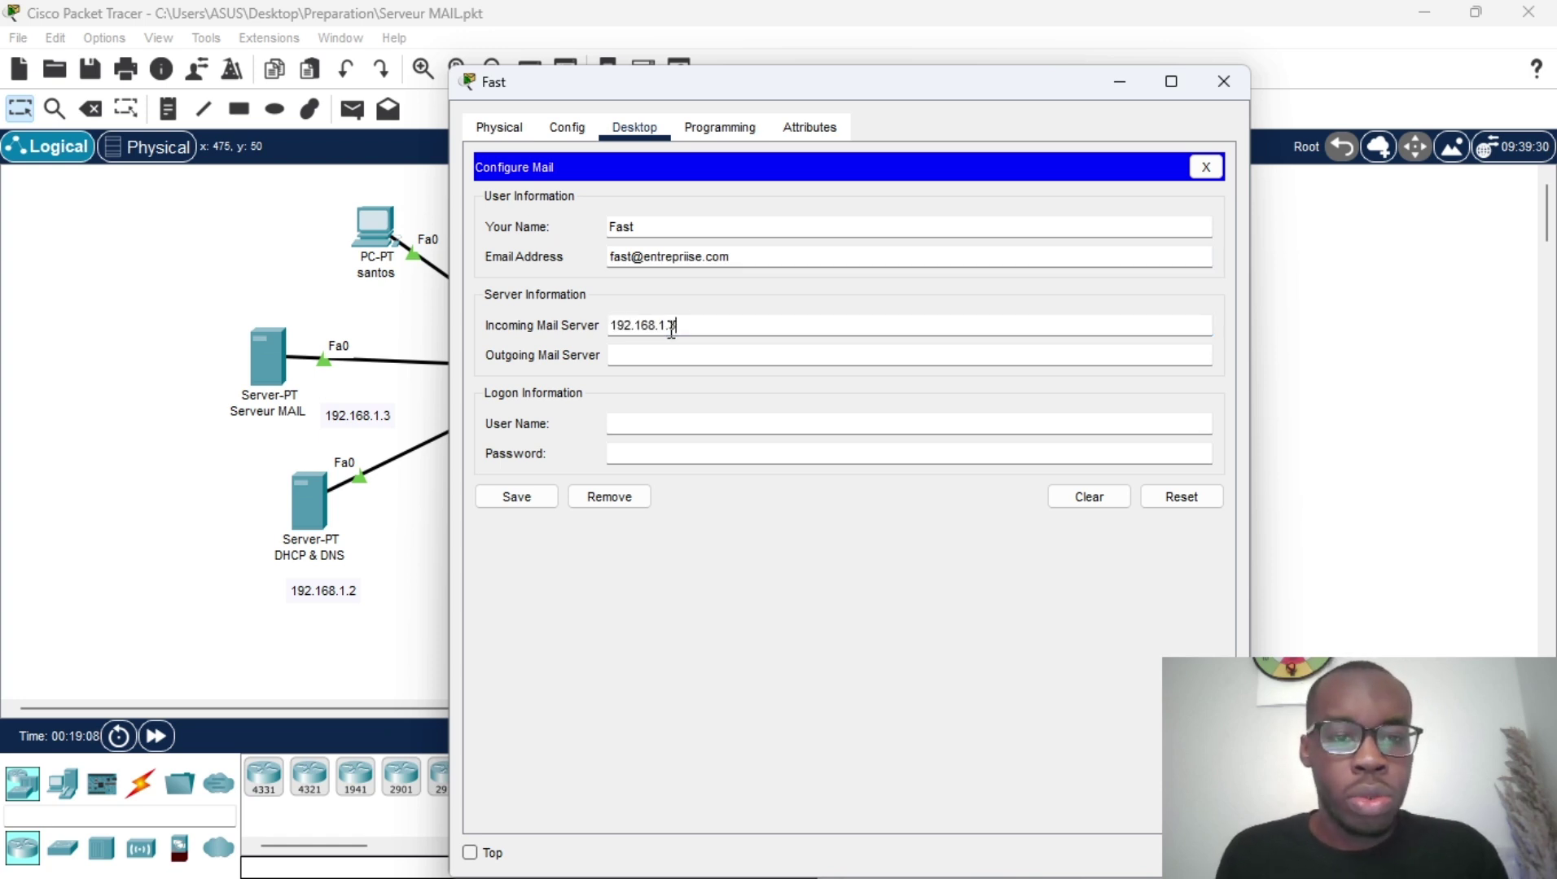
pyautogui.click(660, 348)
pyautogui.write('192.168.1.3')
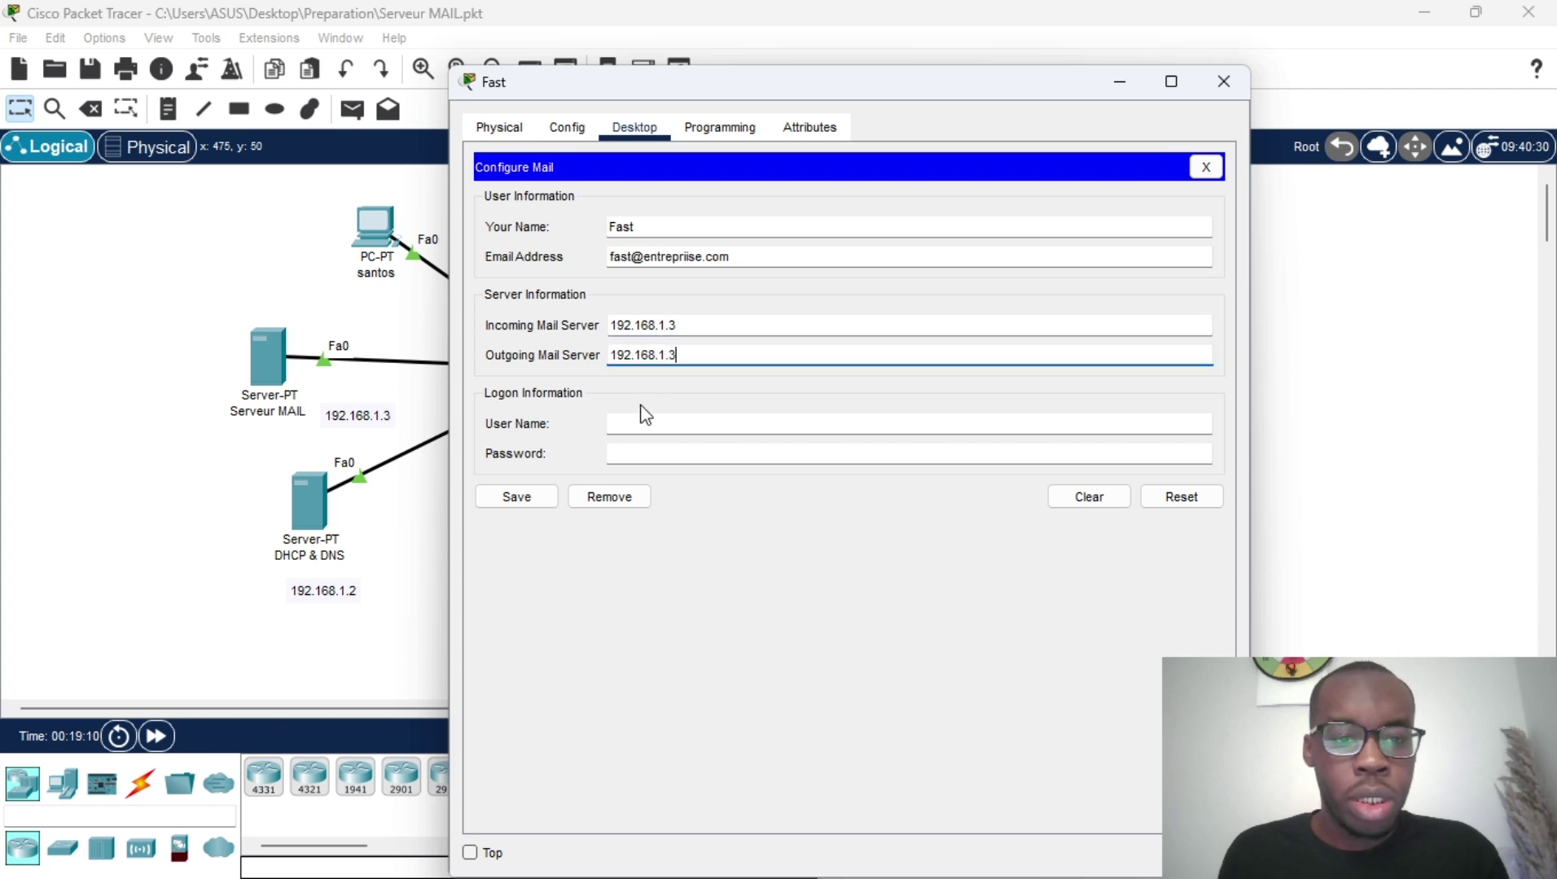
pyautogui.click(636, 423)
pyautogui.write('fast')
pyautogui.click(627, 454)
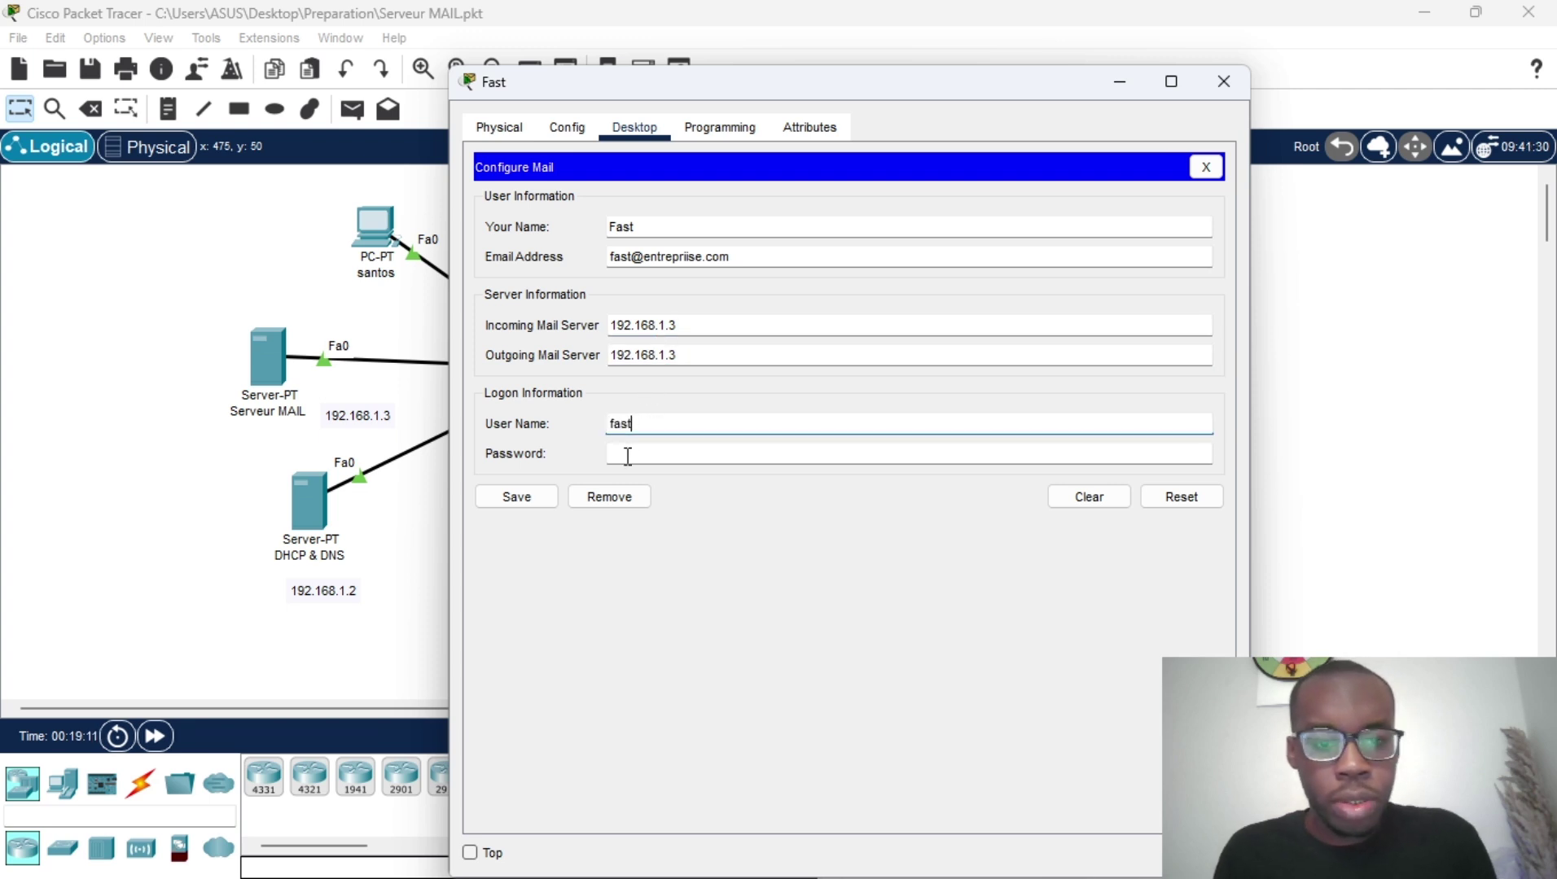
pyautogui.write('fast')
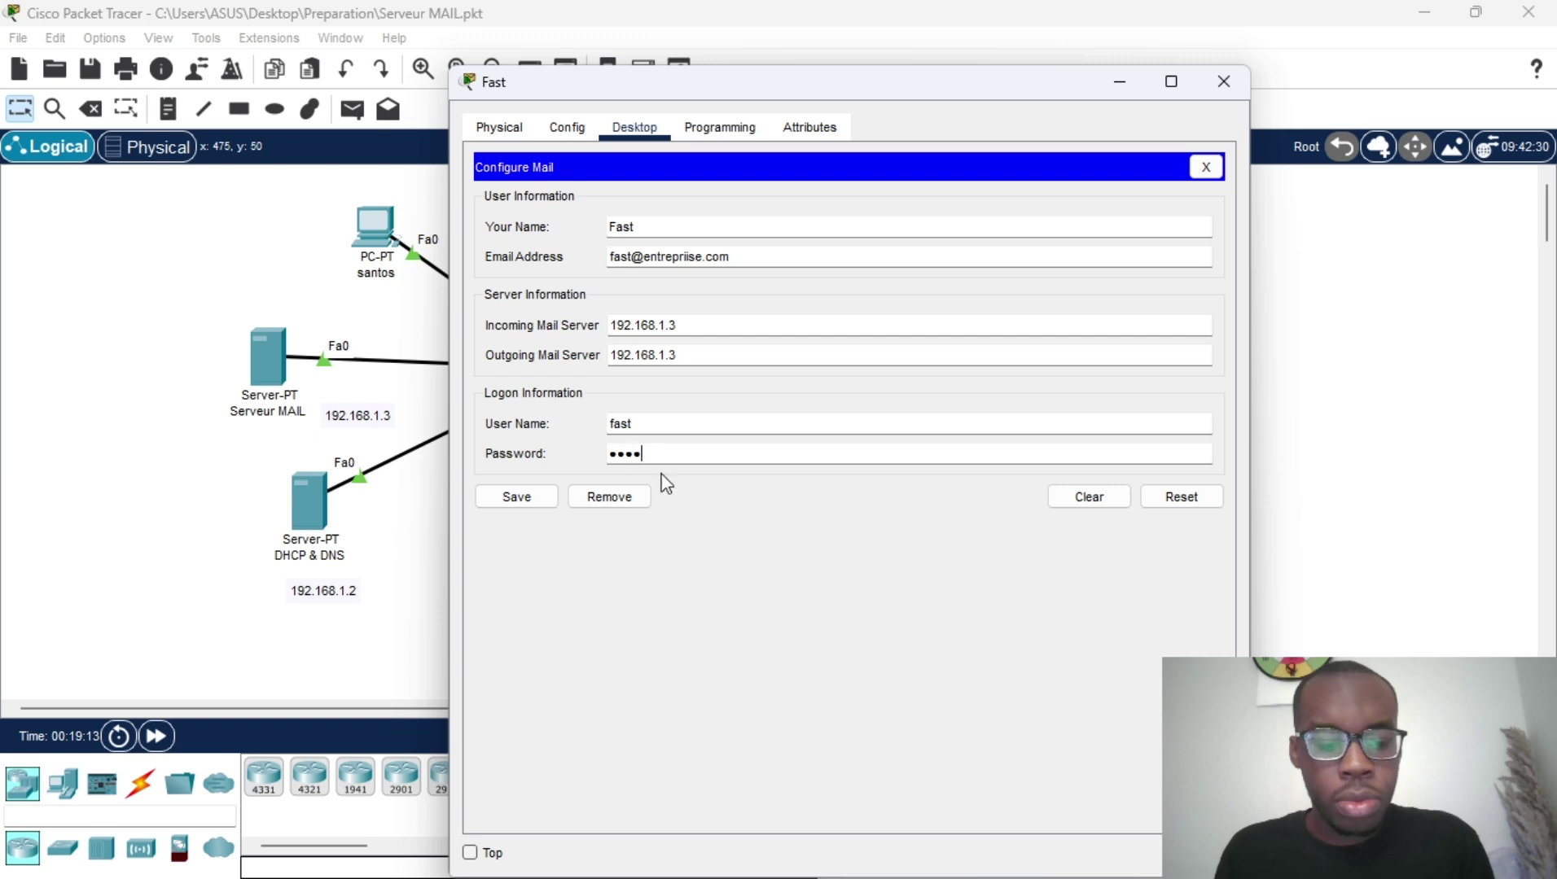
pyautogui.click(555, 506)
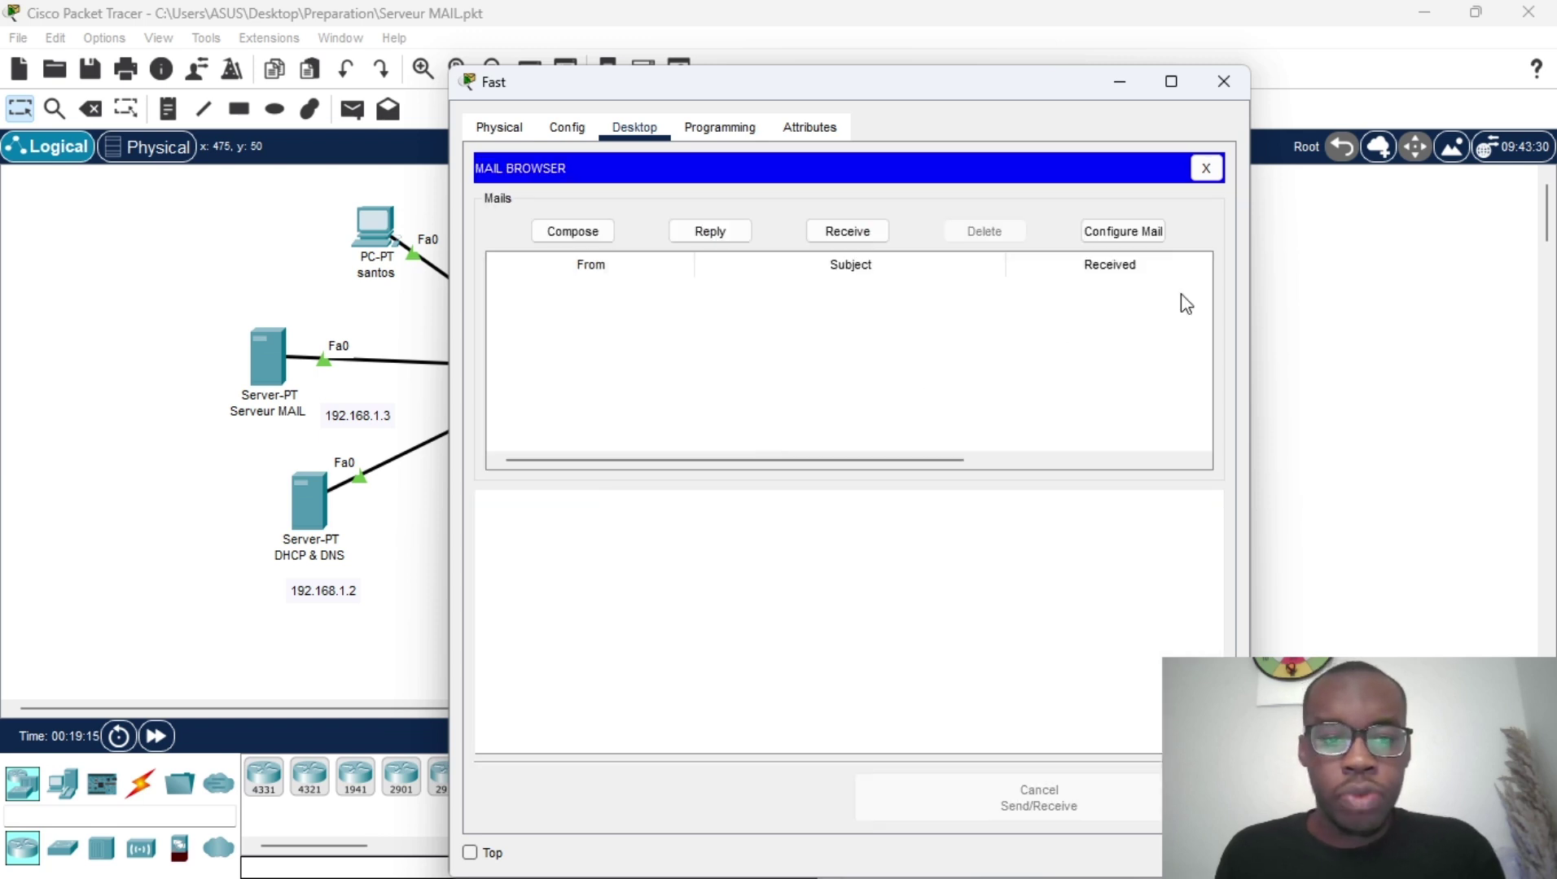
pyautogui.click(1223, 81)
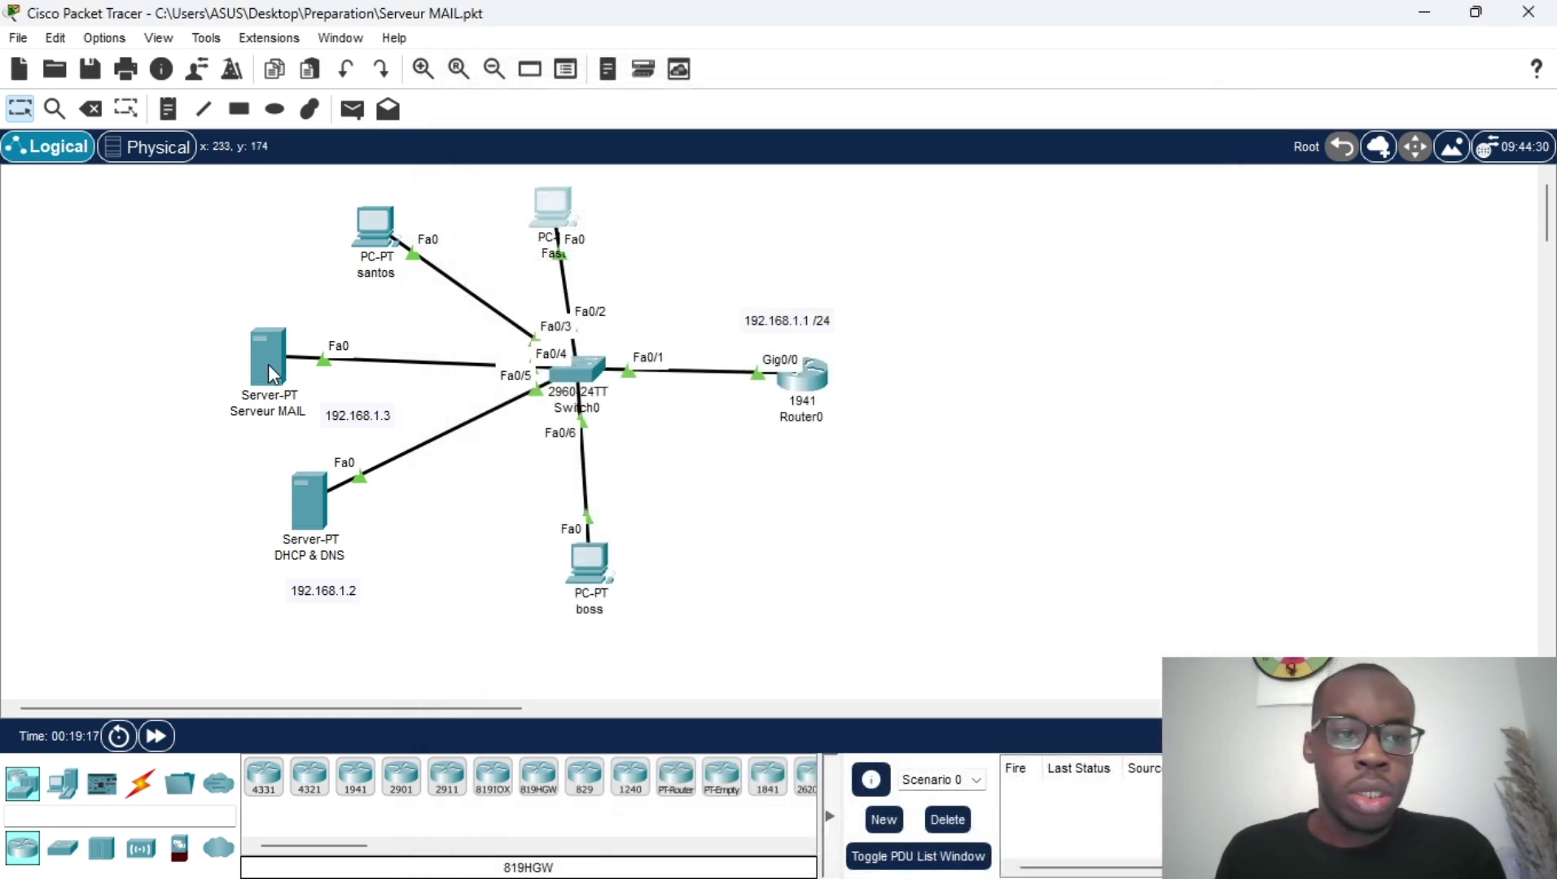
# Step: Open the santos PC's email setup and enter its display name and entreprise.com e-mail address
pyautogui.click(372, 230)
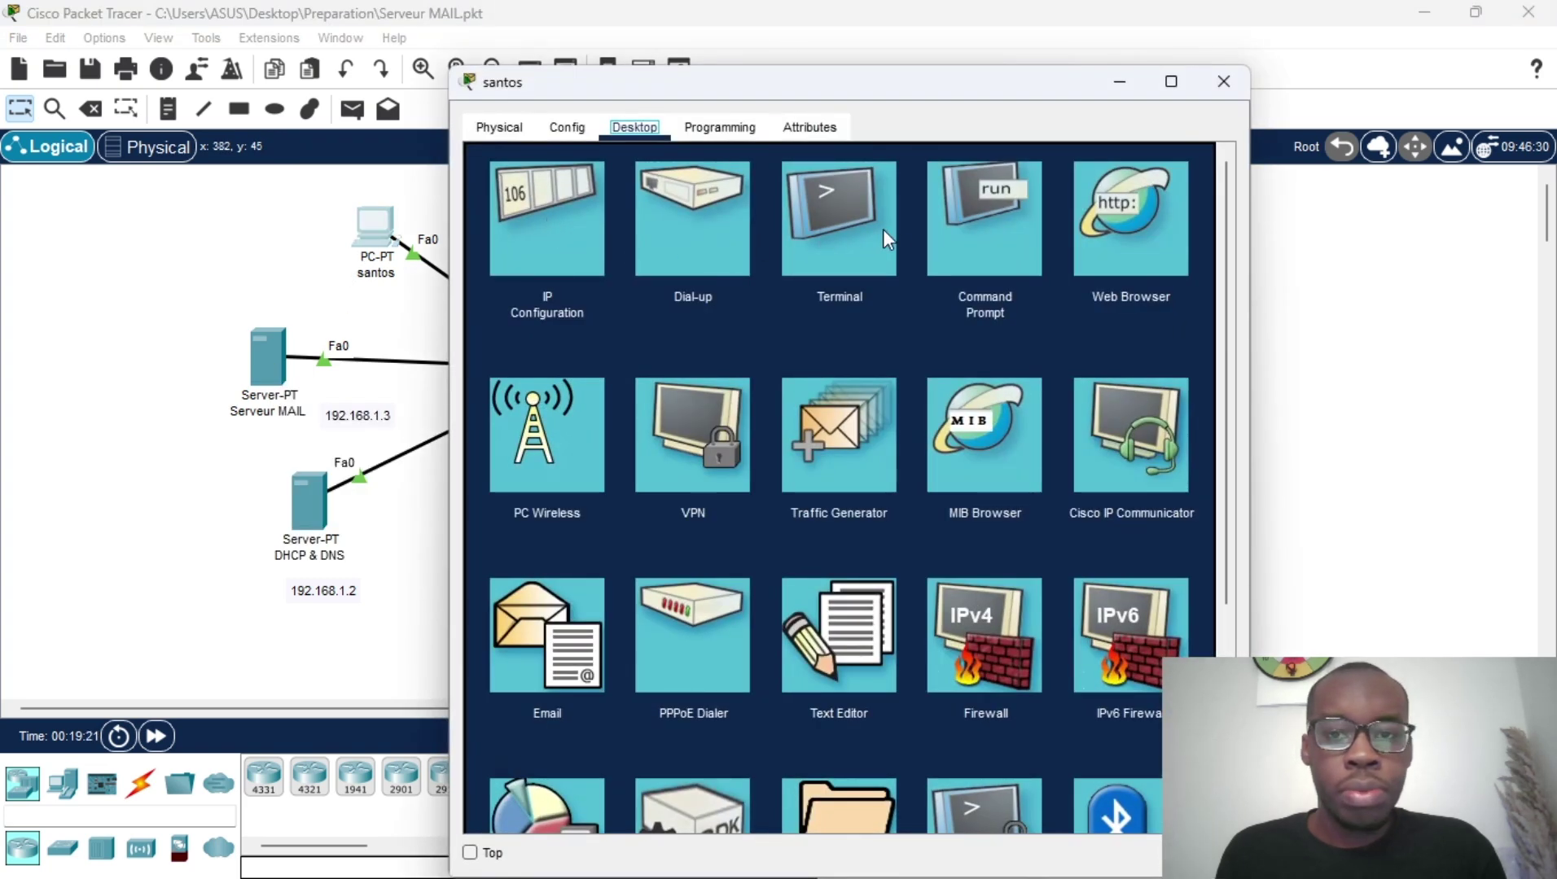
pyautogui.click(522, 639)
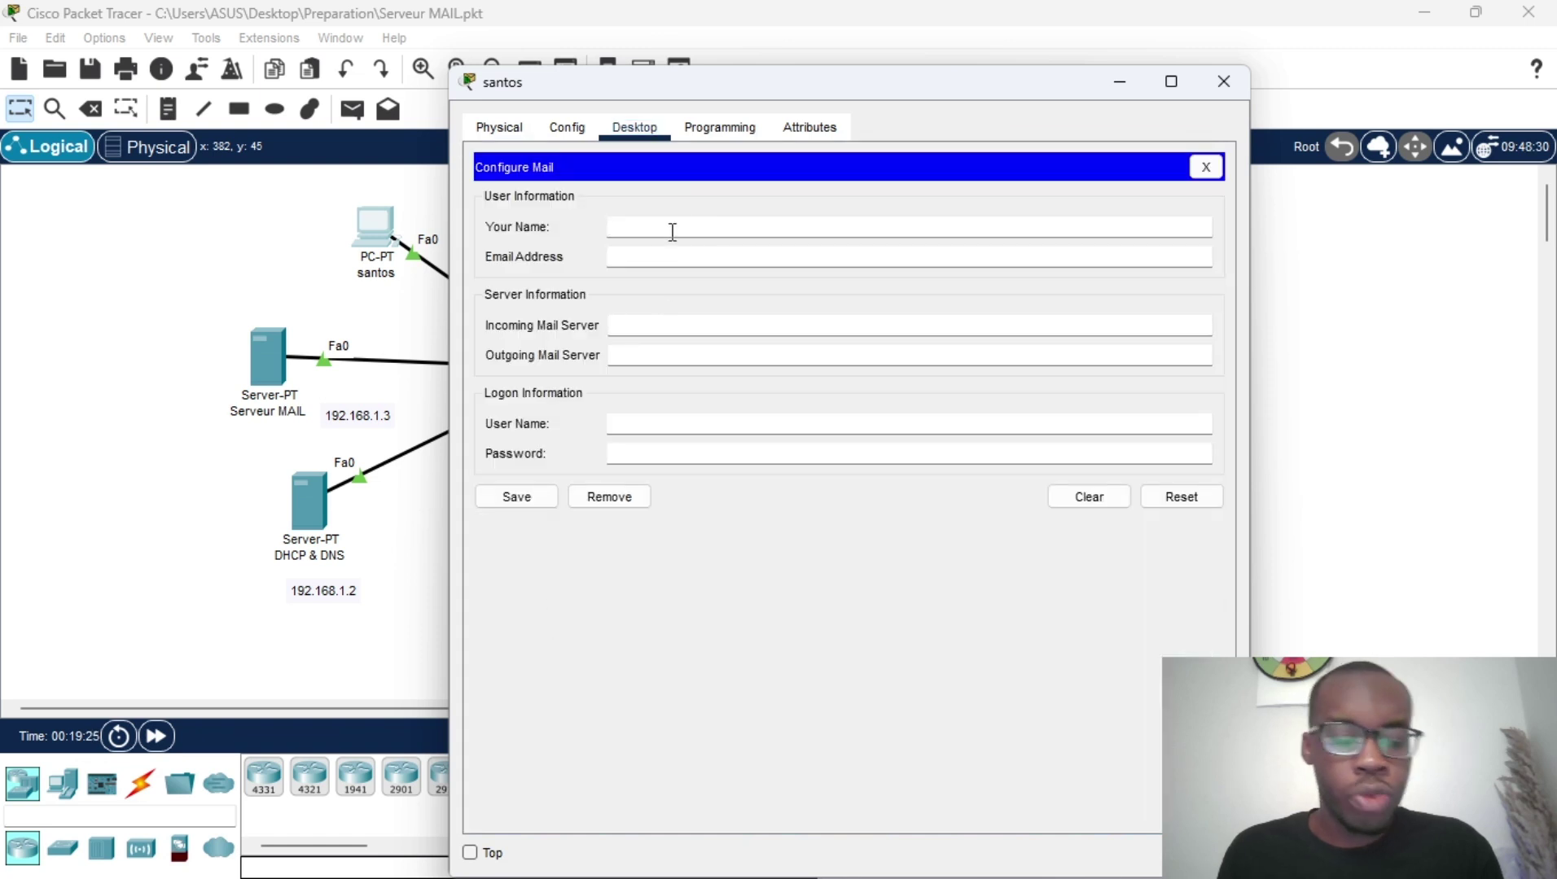
pyautogui.write('SANTOS')
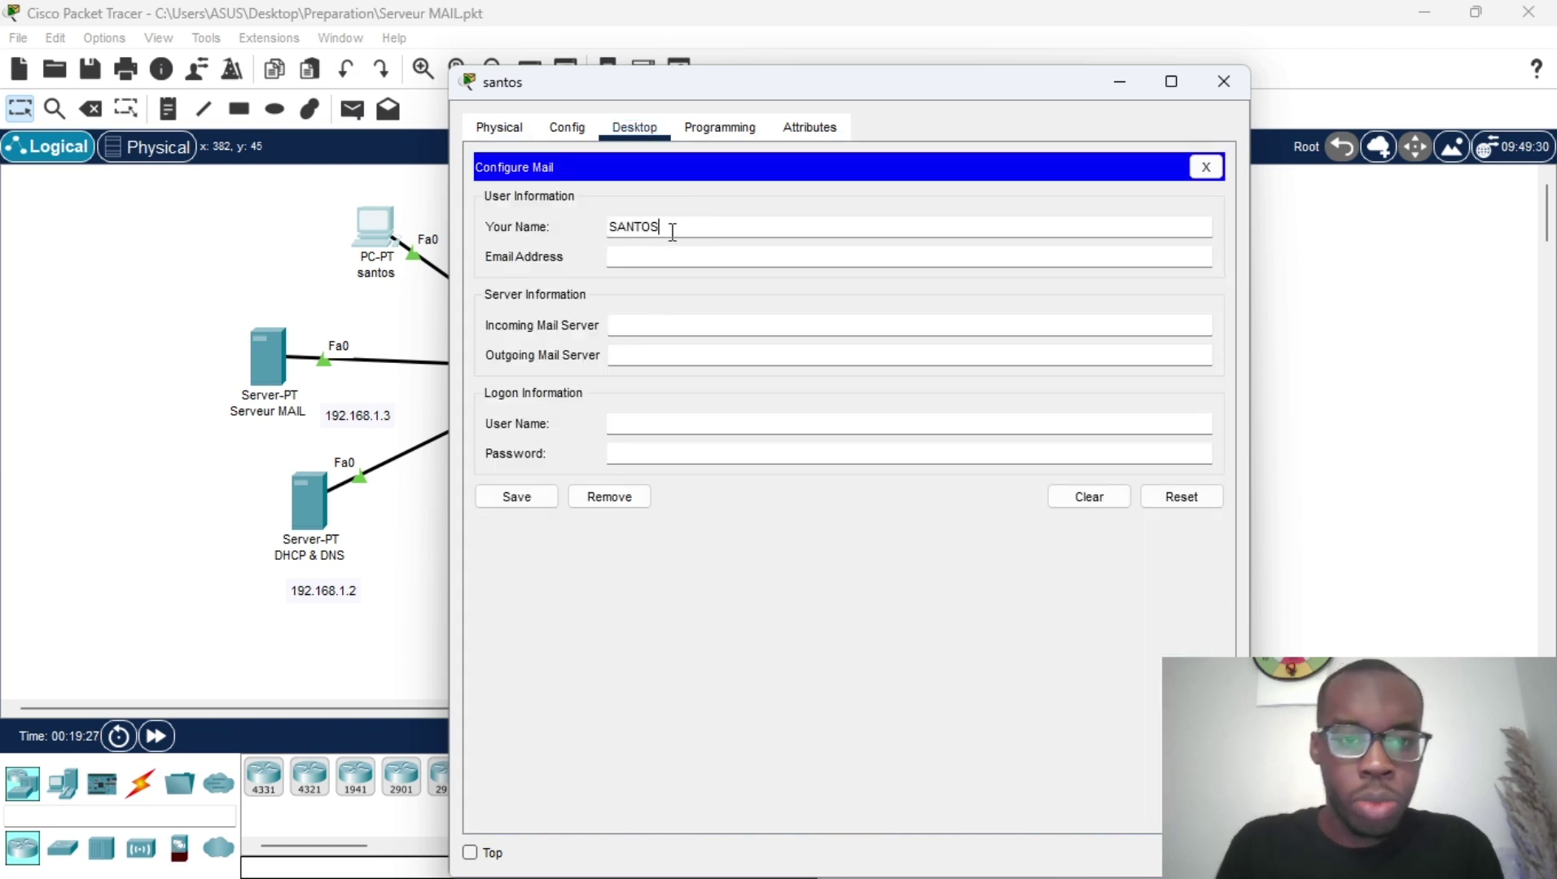
pyautogui.click(674, 251)
pyautogui.write('sant')
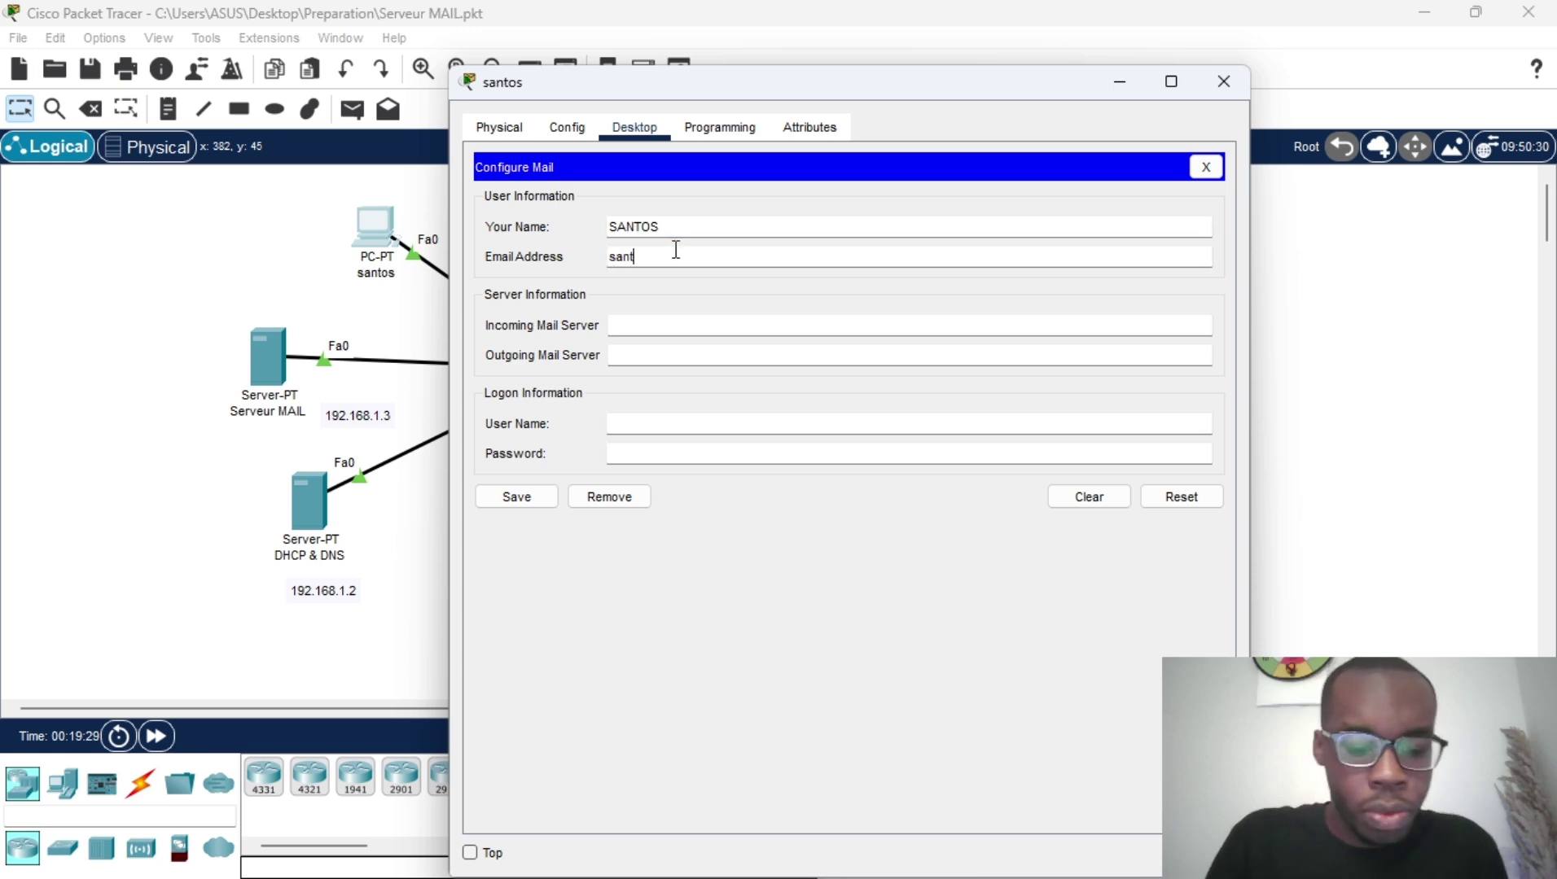
pyautogui.write('os@s')
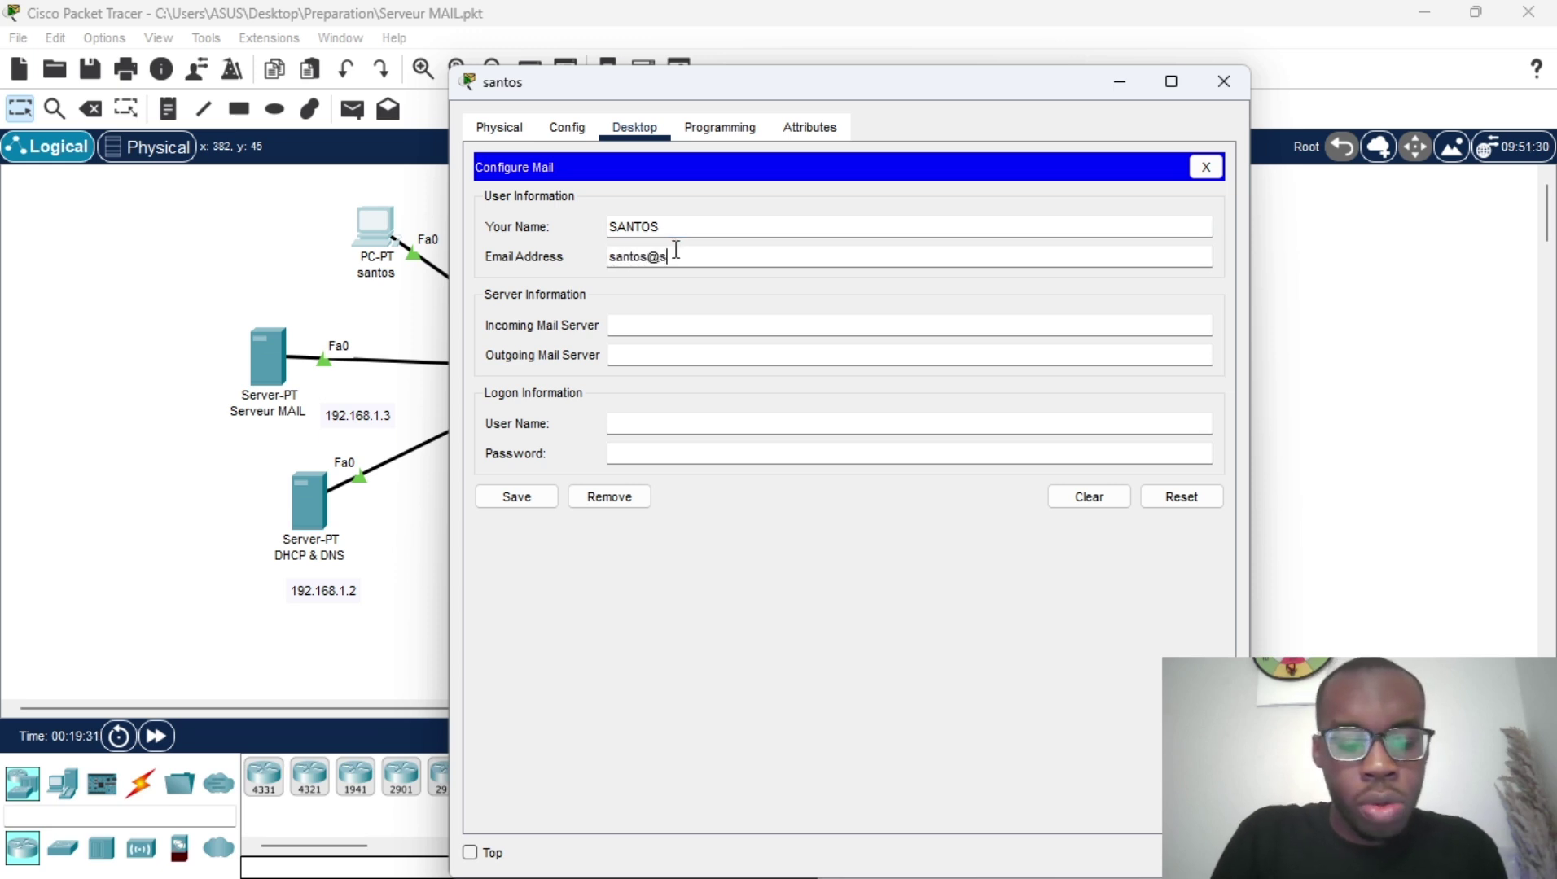
pyautogui.write('an')
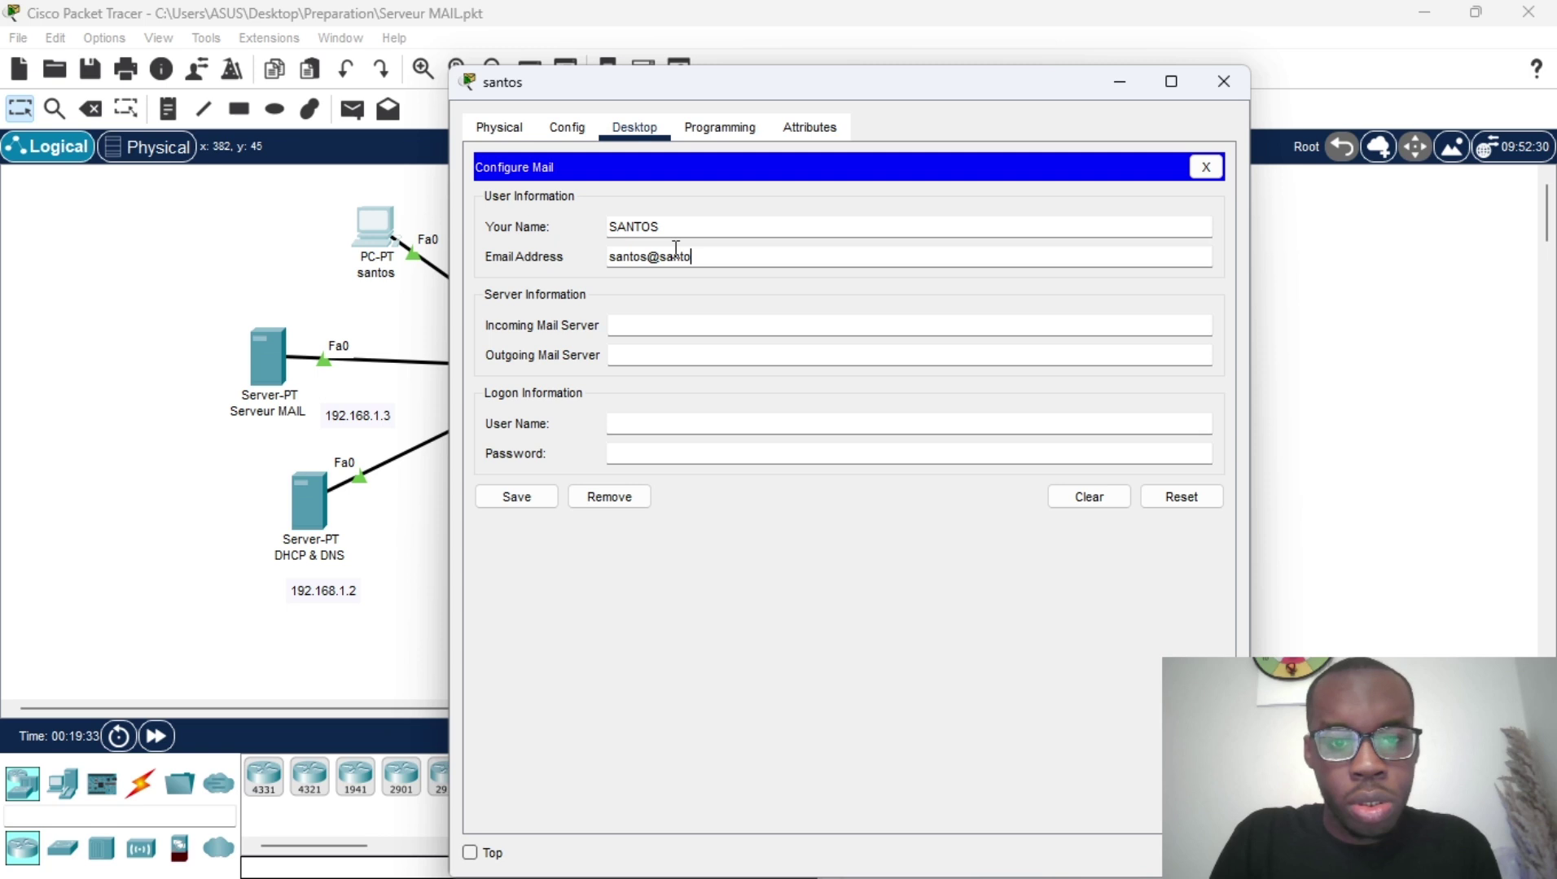
pyautogui.write('to')
pyautogui.press('BackSpace')
pyautogui.press('BackSpace')
pyautogui.press('BackSpace')
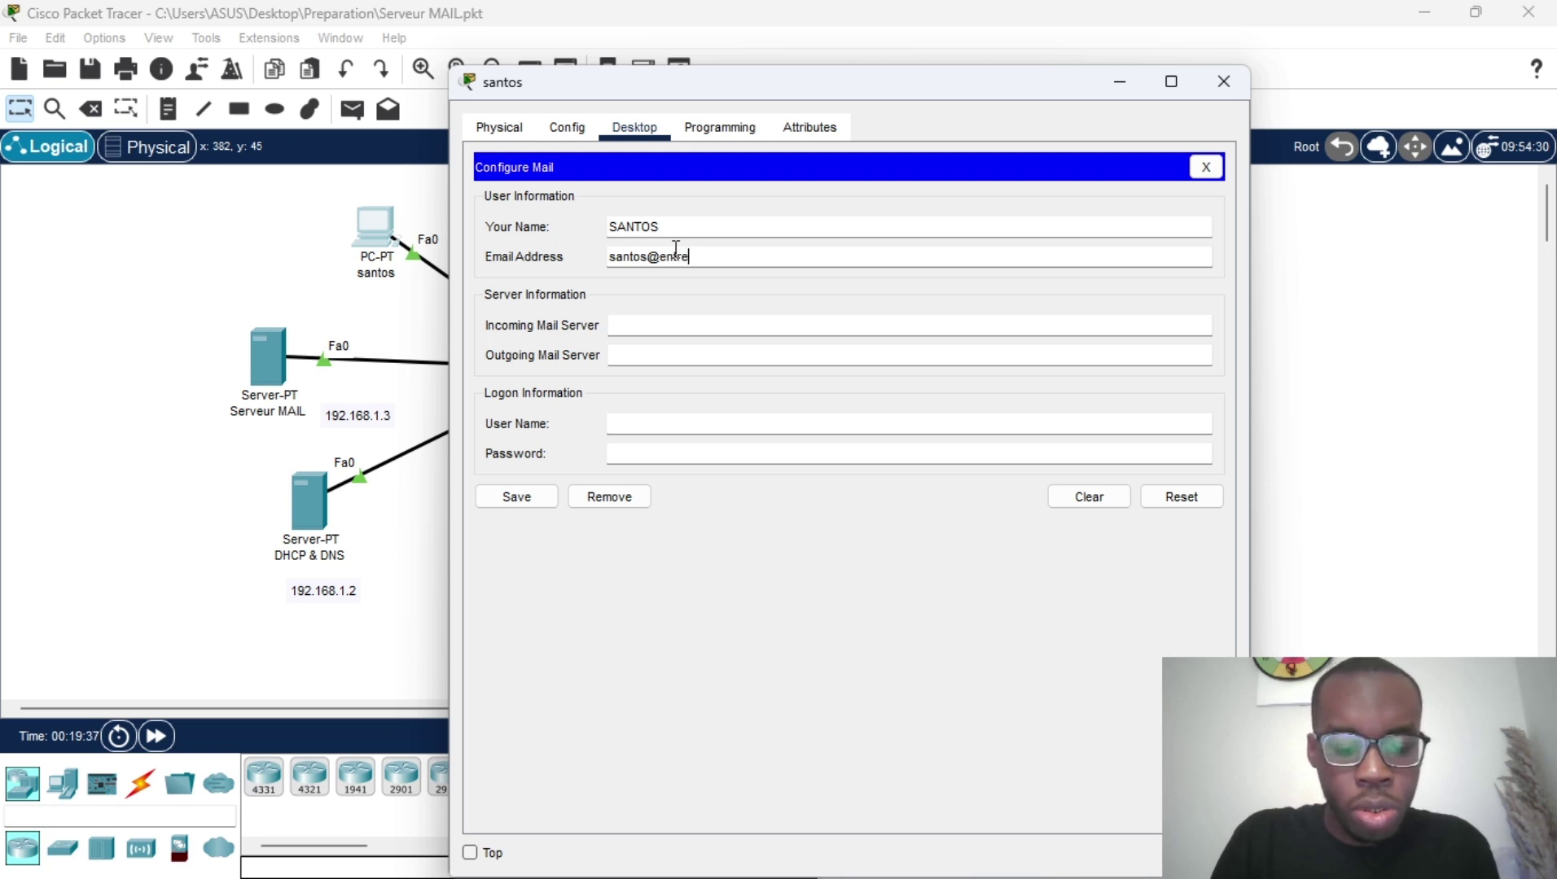
pyautogui.write('entreprise')
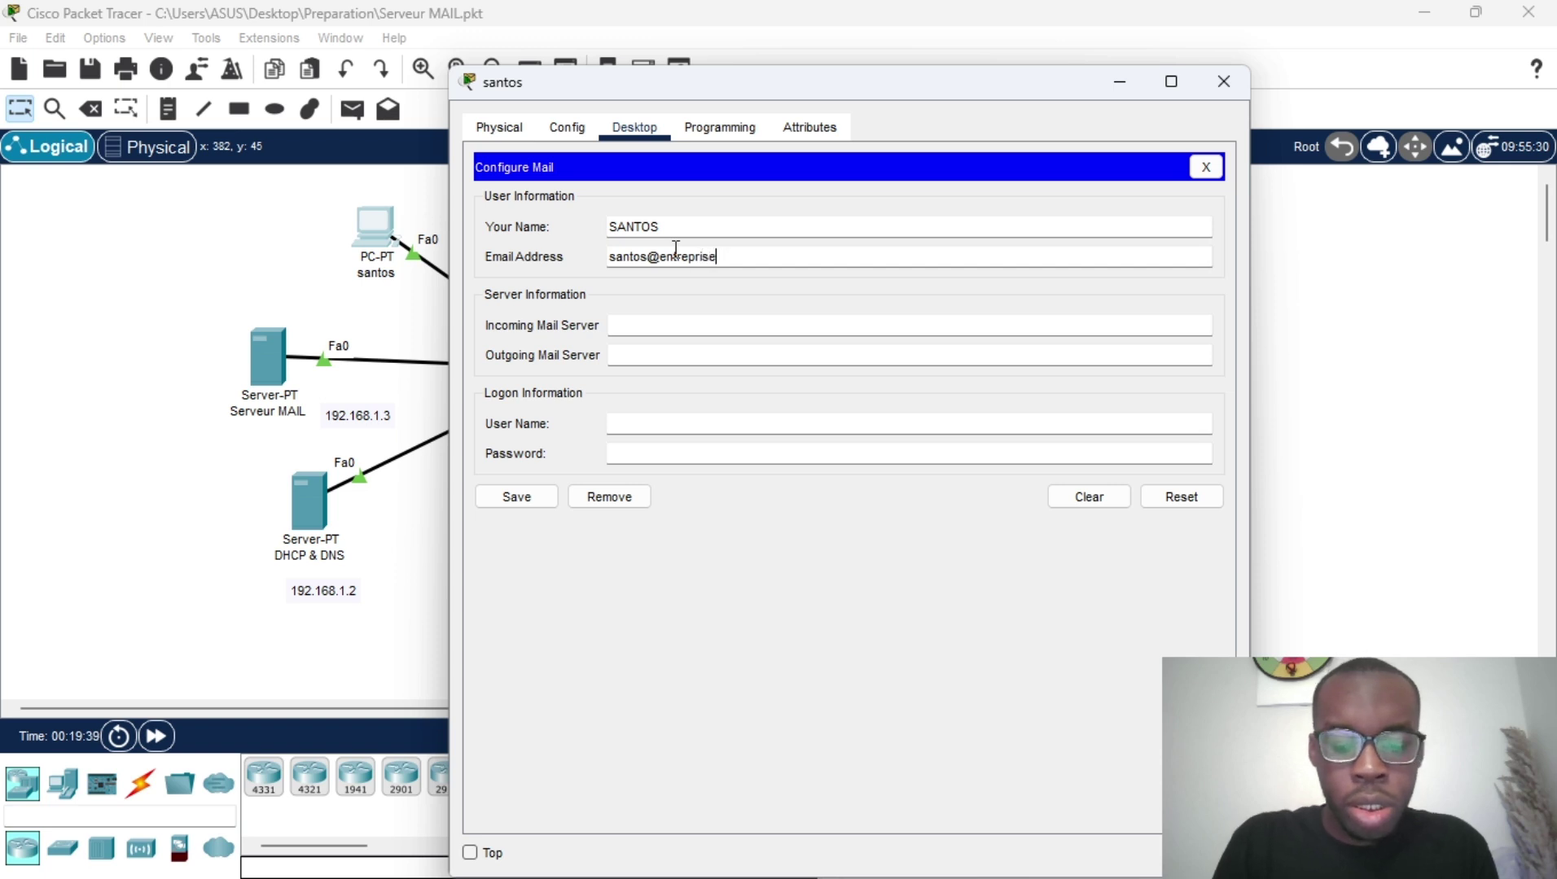
pyautogui.write('.com')
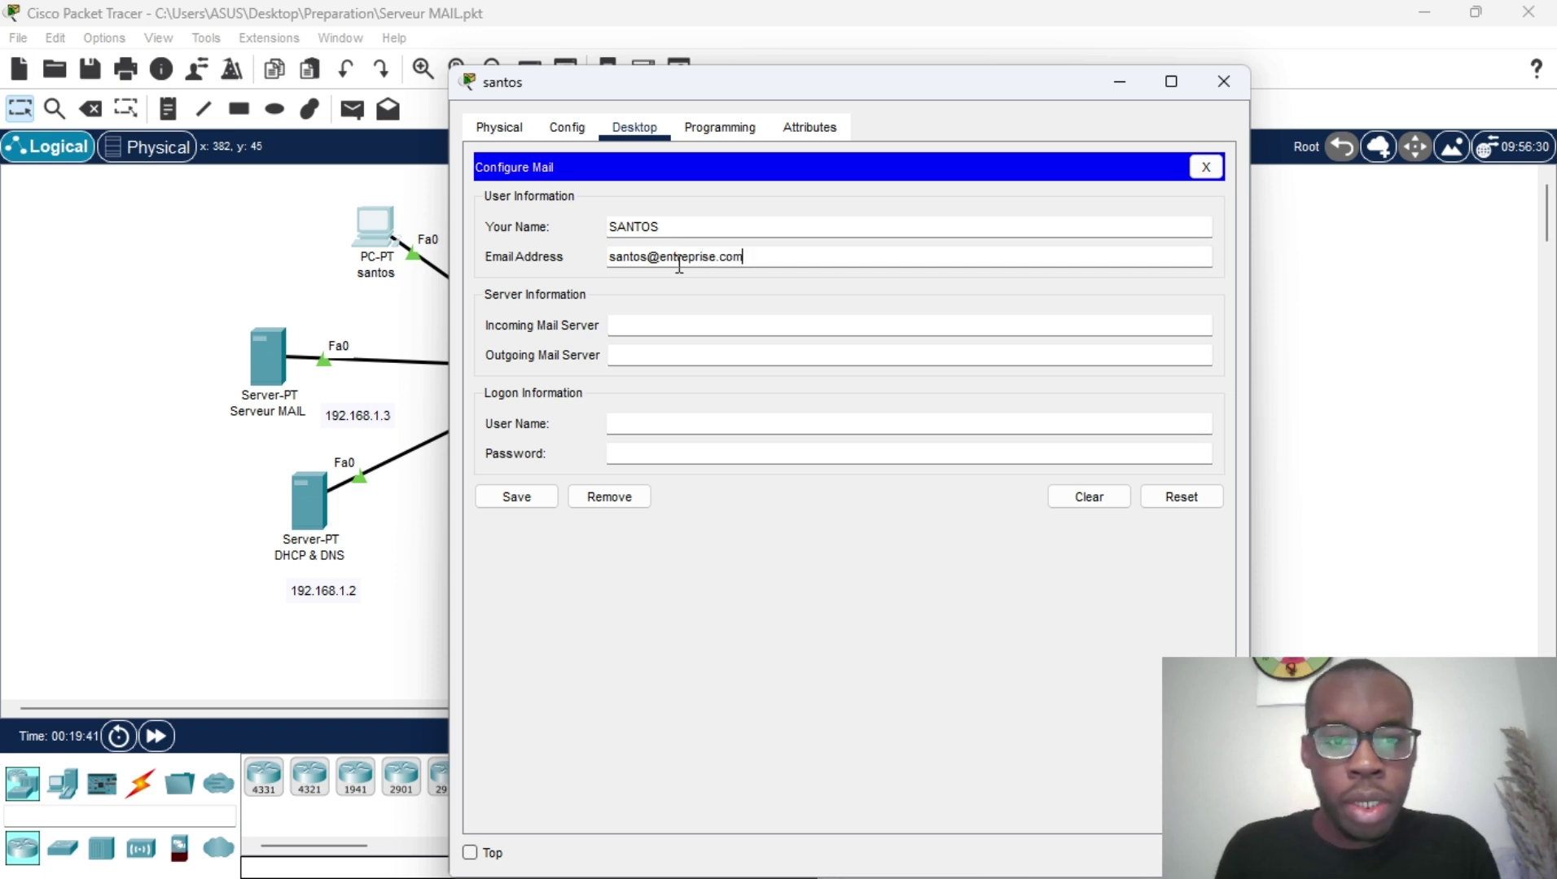
# Step: Paste 192.168.1.3 as both mail servers, enter the login name and password, and save
pyautogui.click(680, 328)
pyautogui.click(680, 328)
pyautogui.write('192.168.1.3')
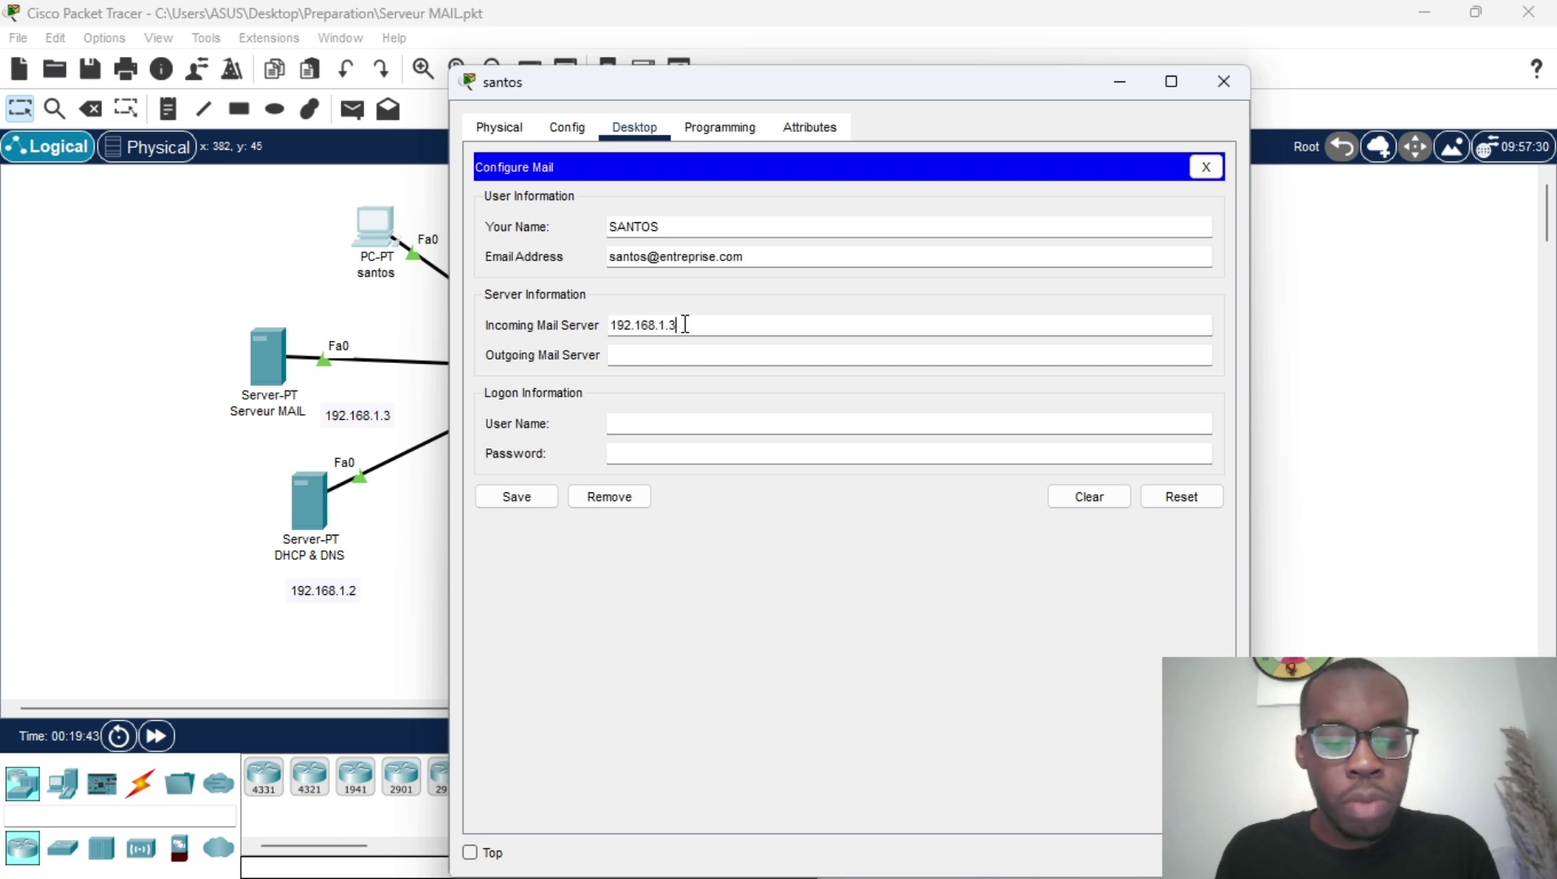
pyautogui.click(677, 351)
pyautogui.write('192.168.1.3')
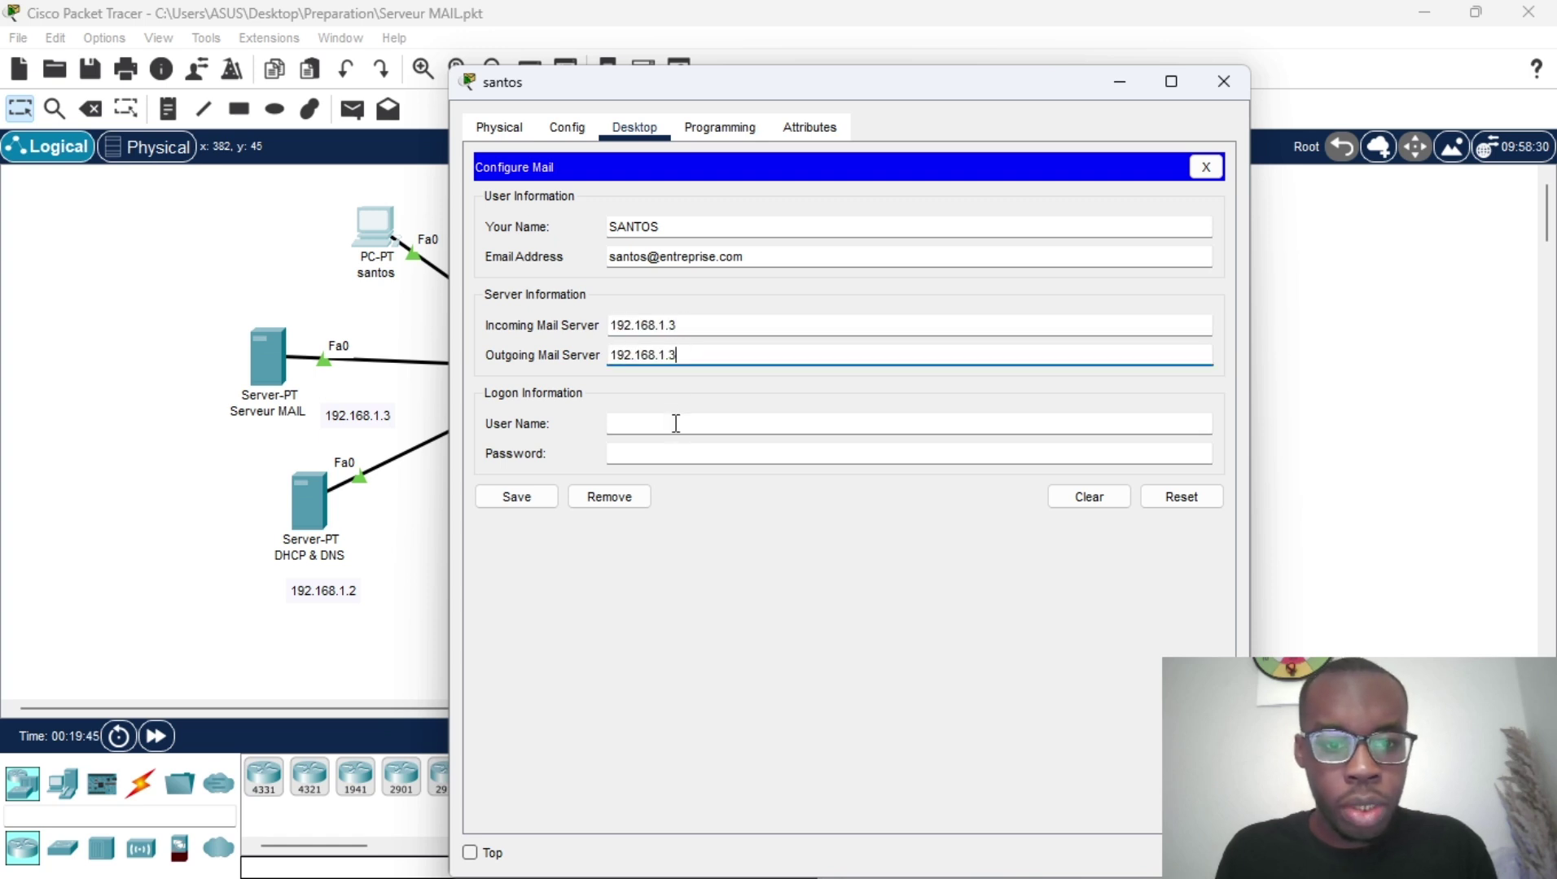
pyautogui.click(675, 425)
pyautogui.write('san')
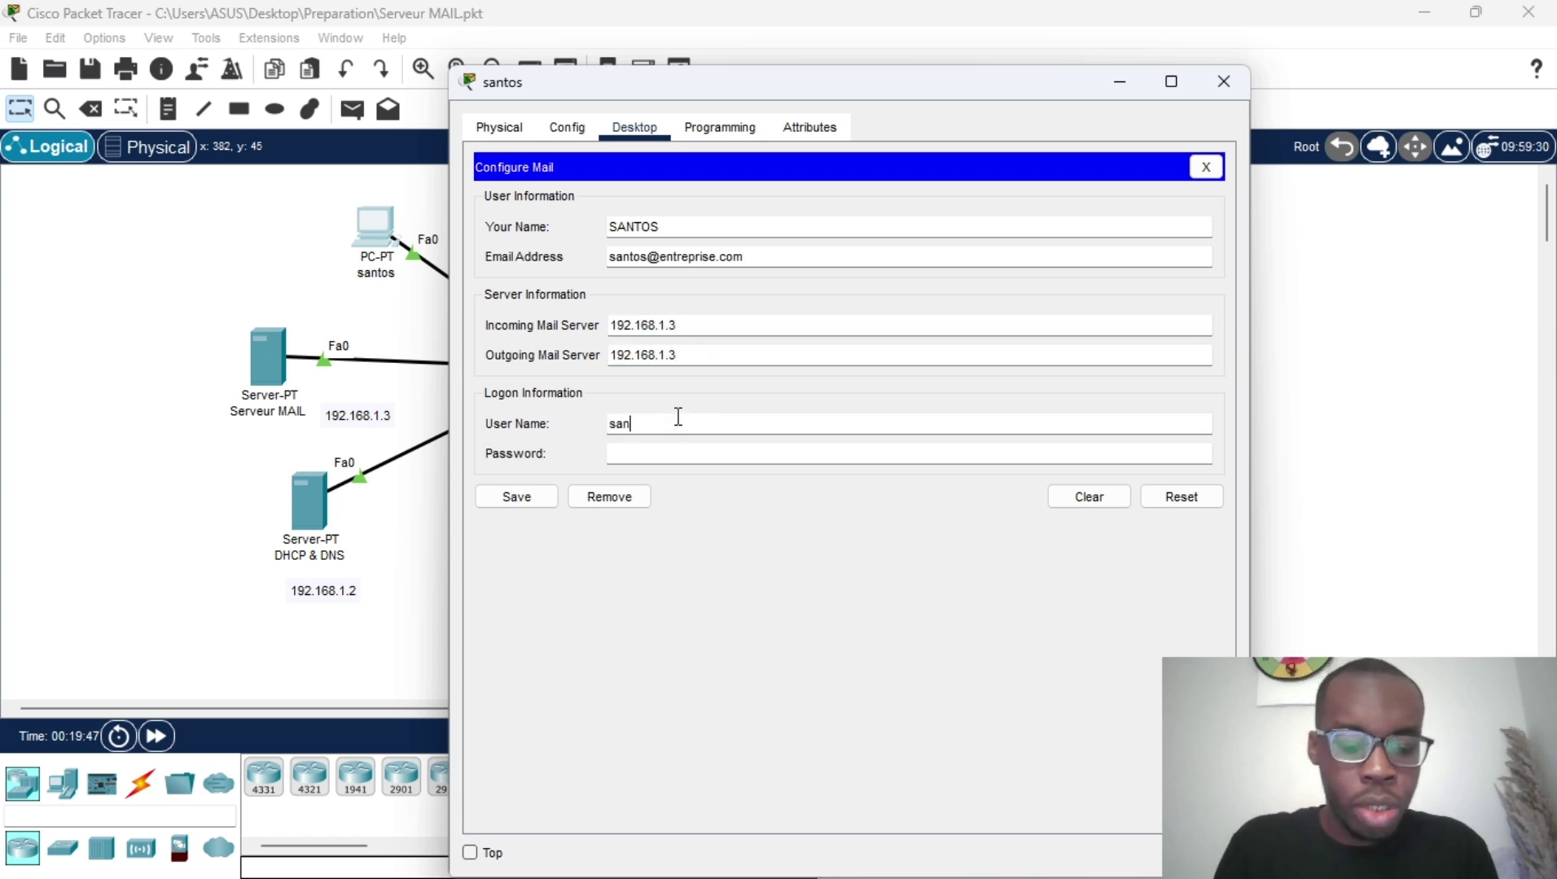
pyautogui.write('tos')
pyautogui.click(665, 456)
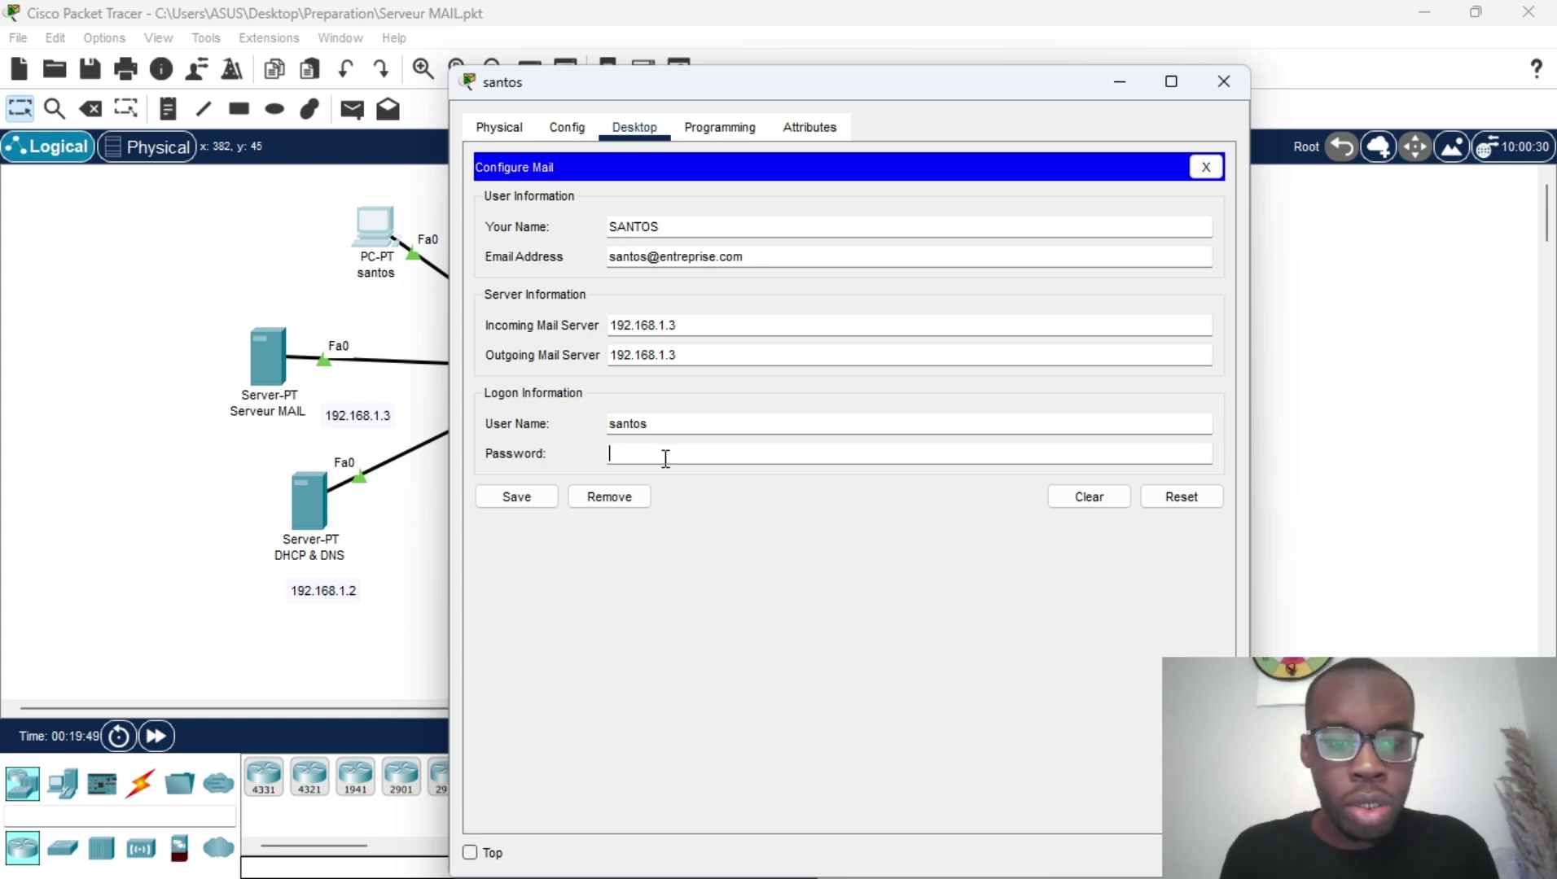
pyautogui.write('1234')
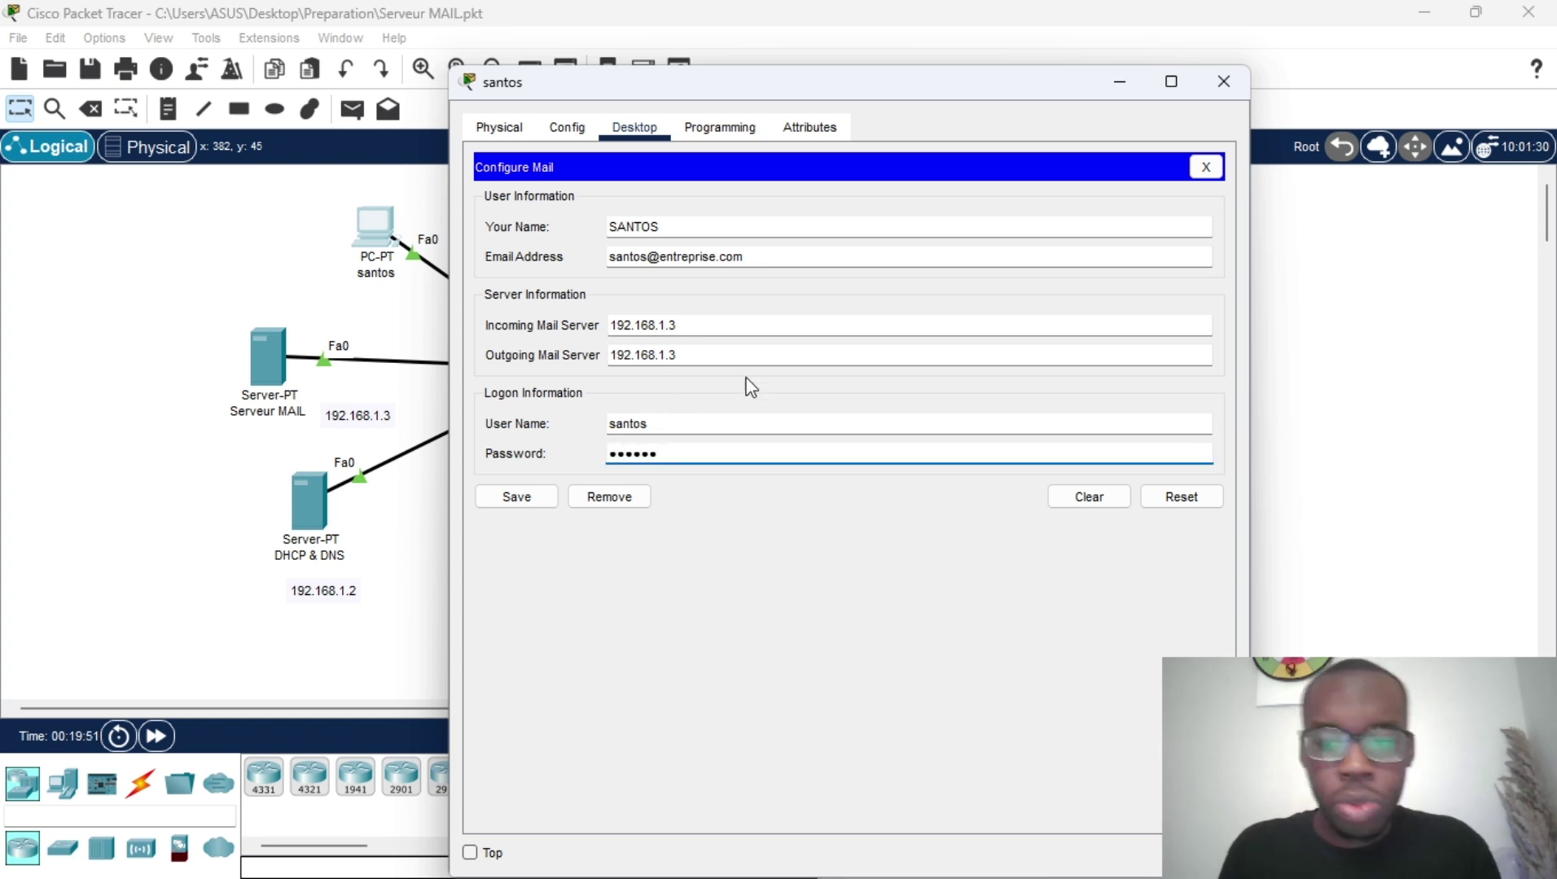
pyautogui.click(516, 497)
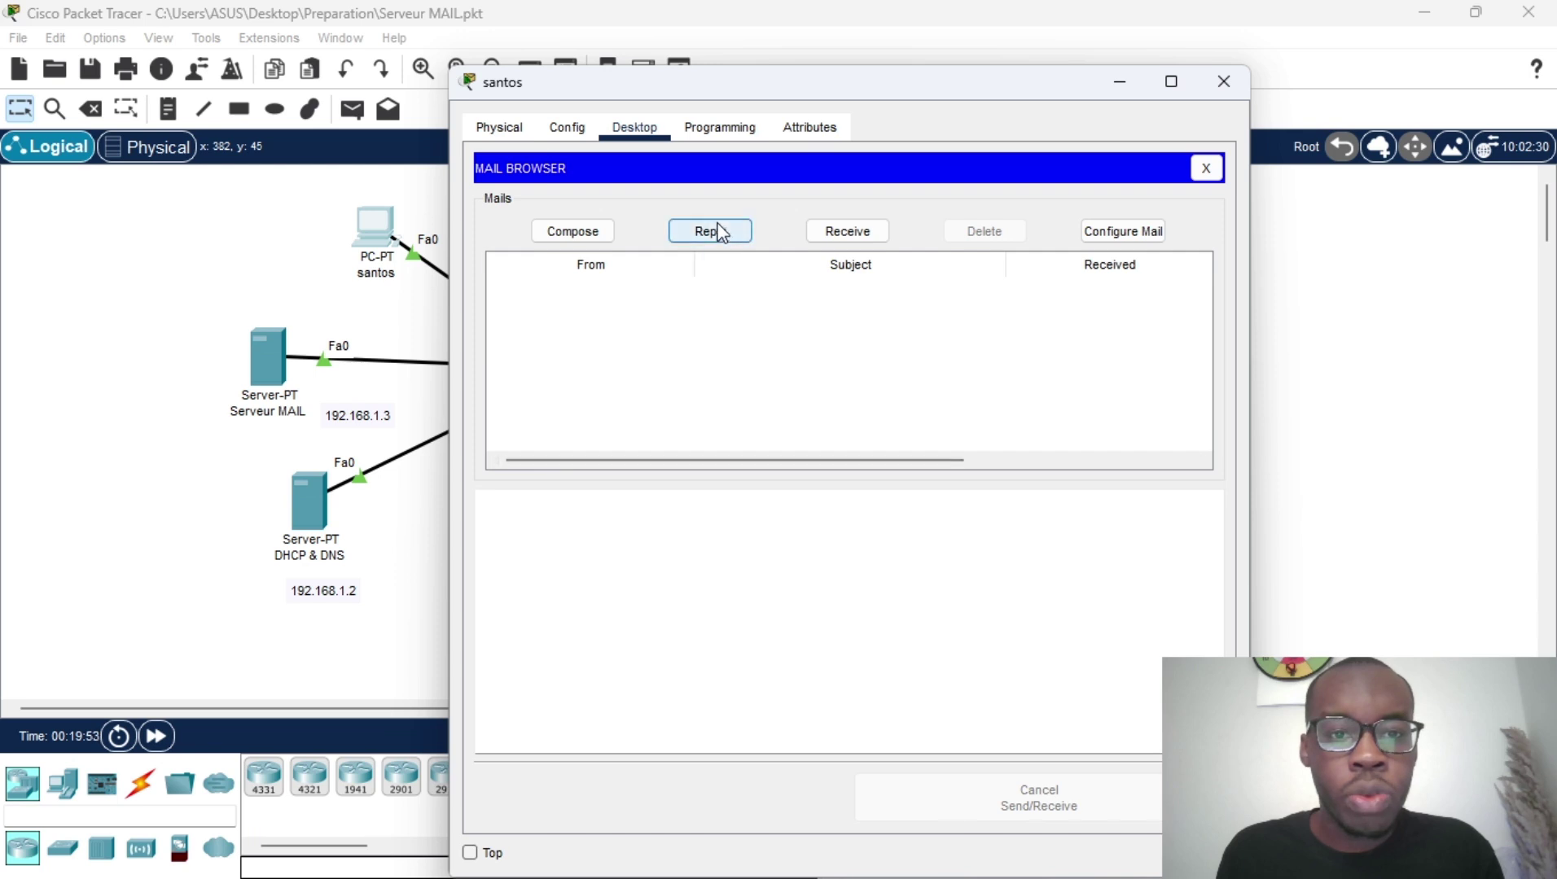
# Step: Send the boss a mail with subject '-de Santos --> Bos' and body 'Bonjour Boss'; it fails
pyautogui.click(602, 234)
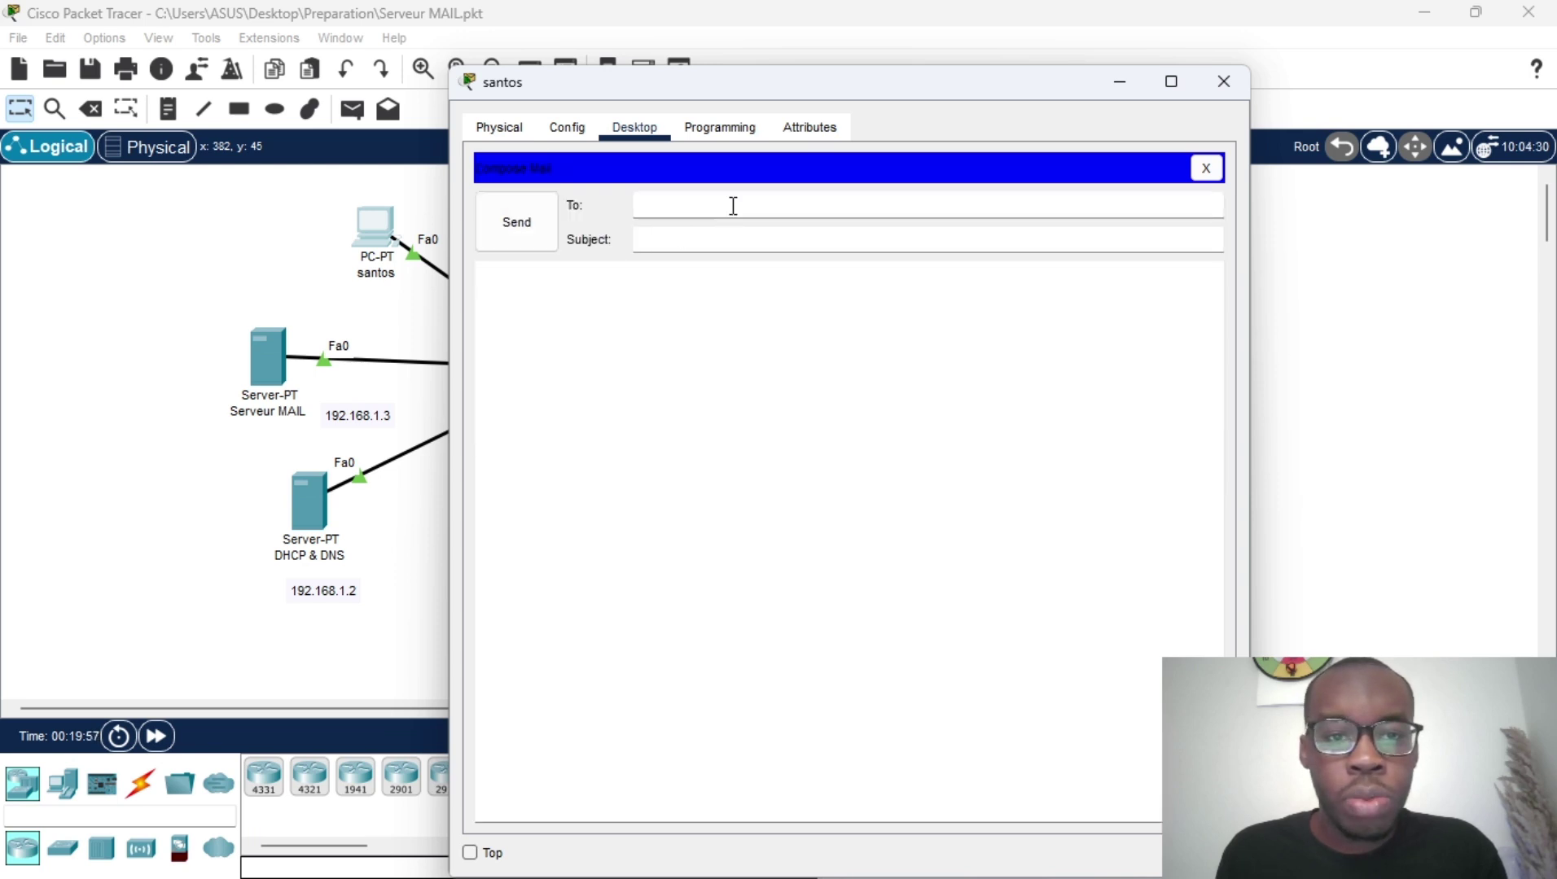
pyautogui.write('boss')
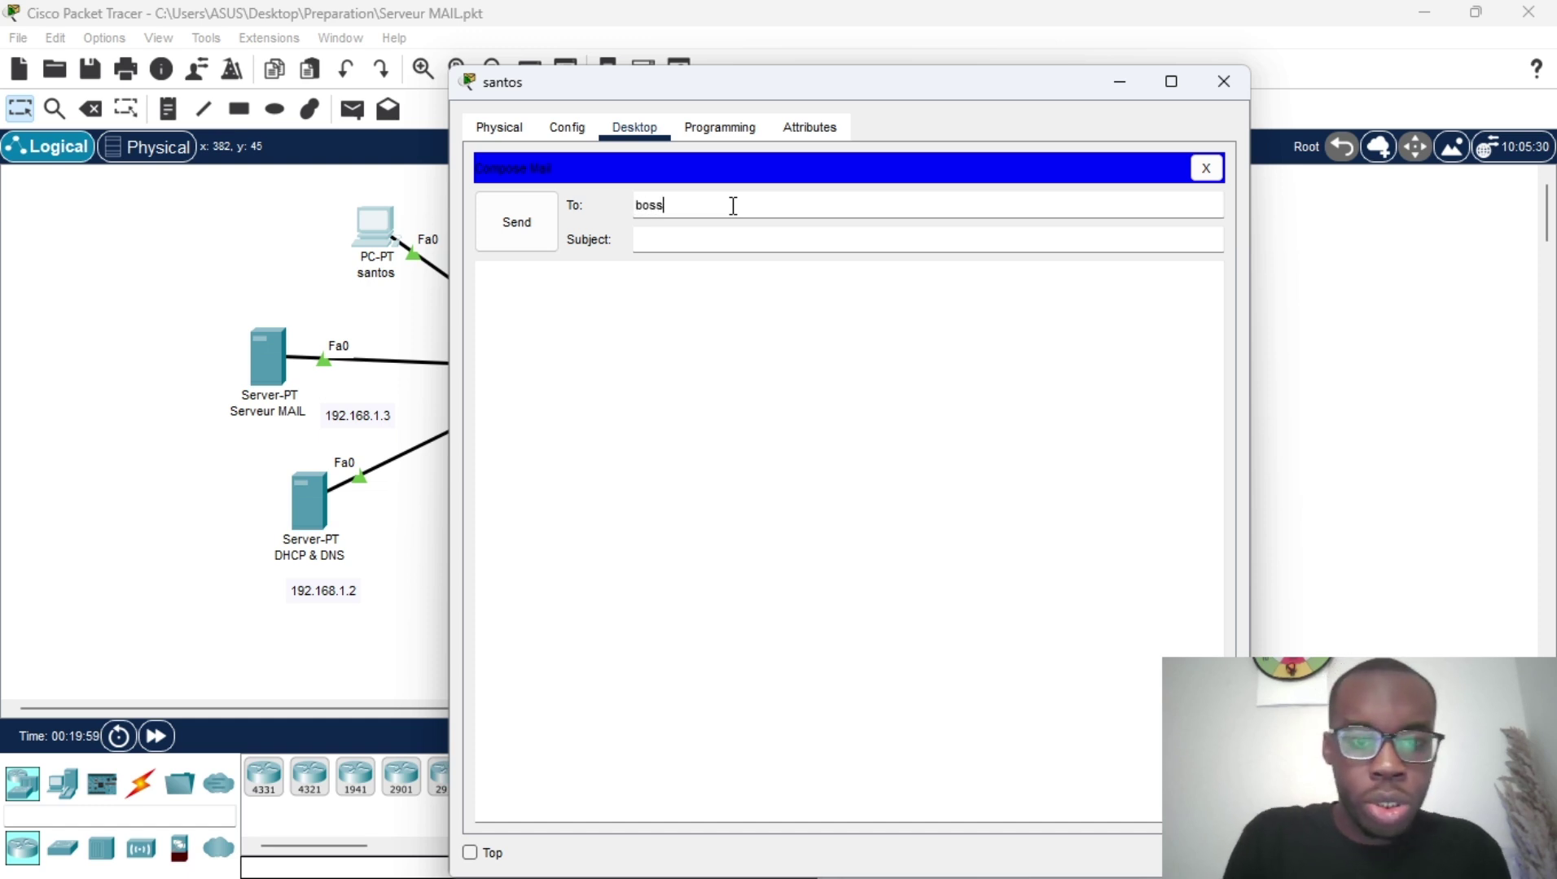
pyautogui.write('@')
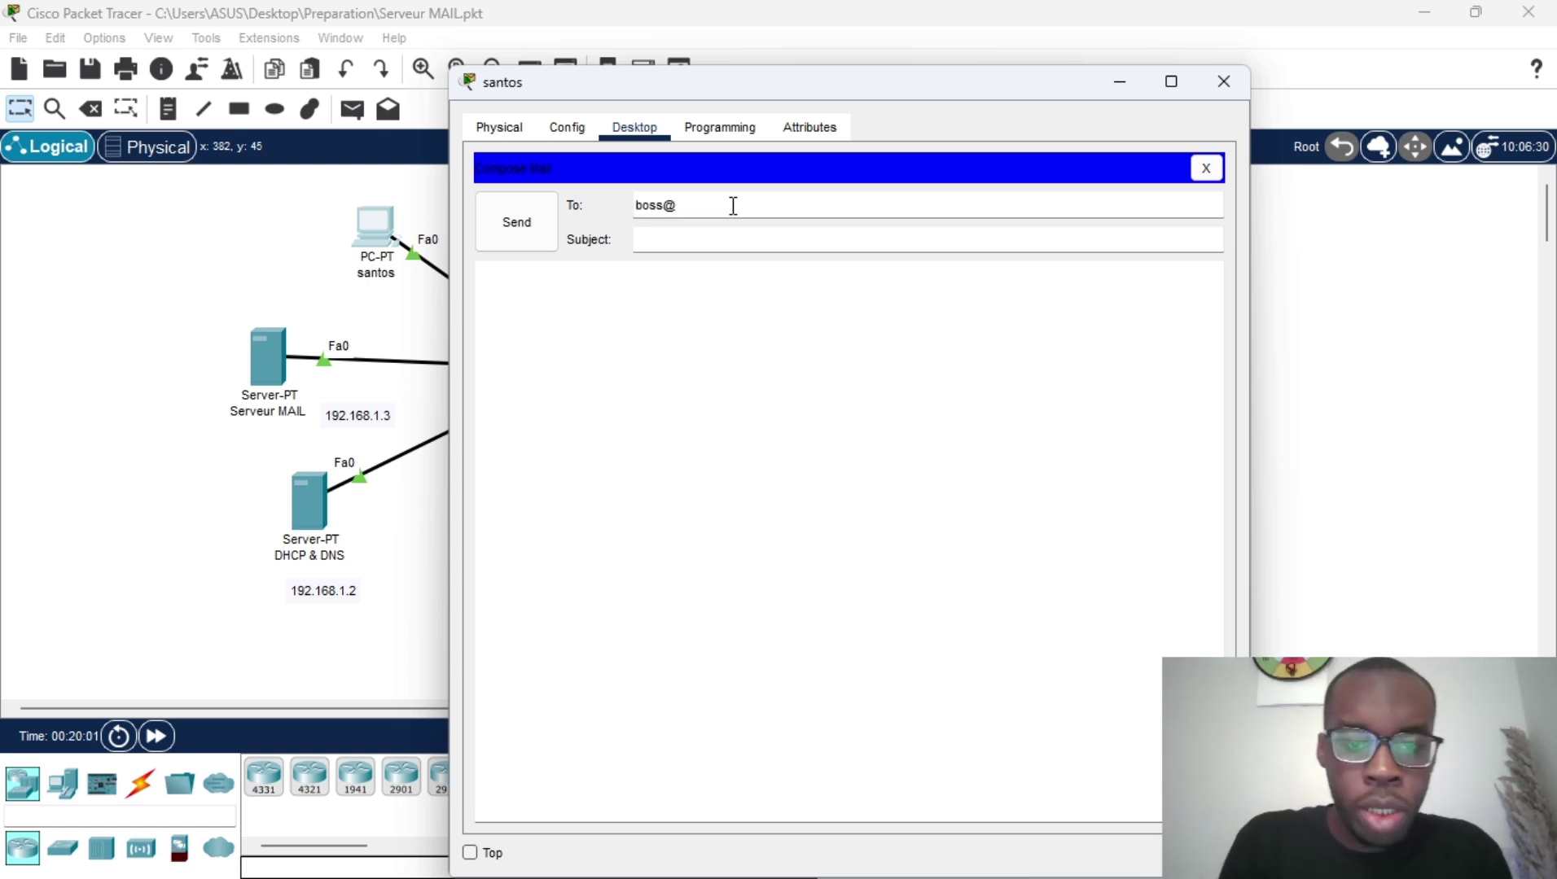
pyautogui.write('entreprise')
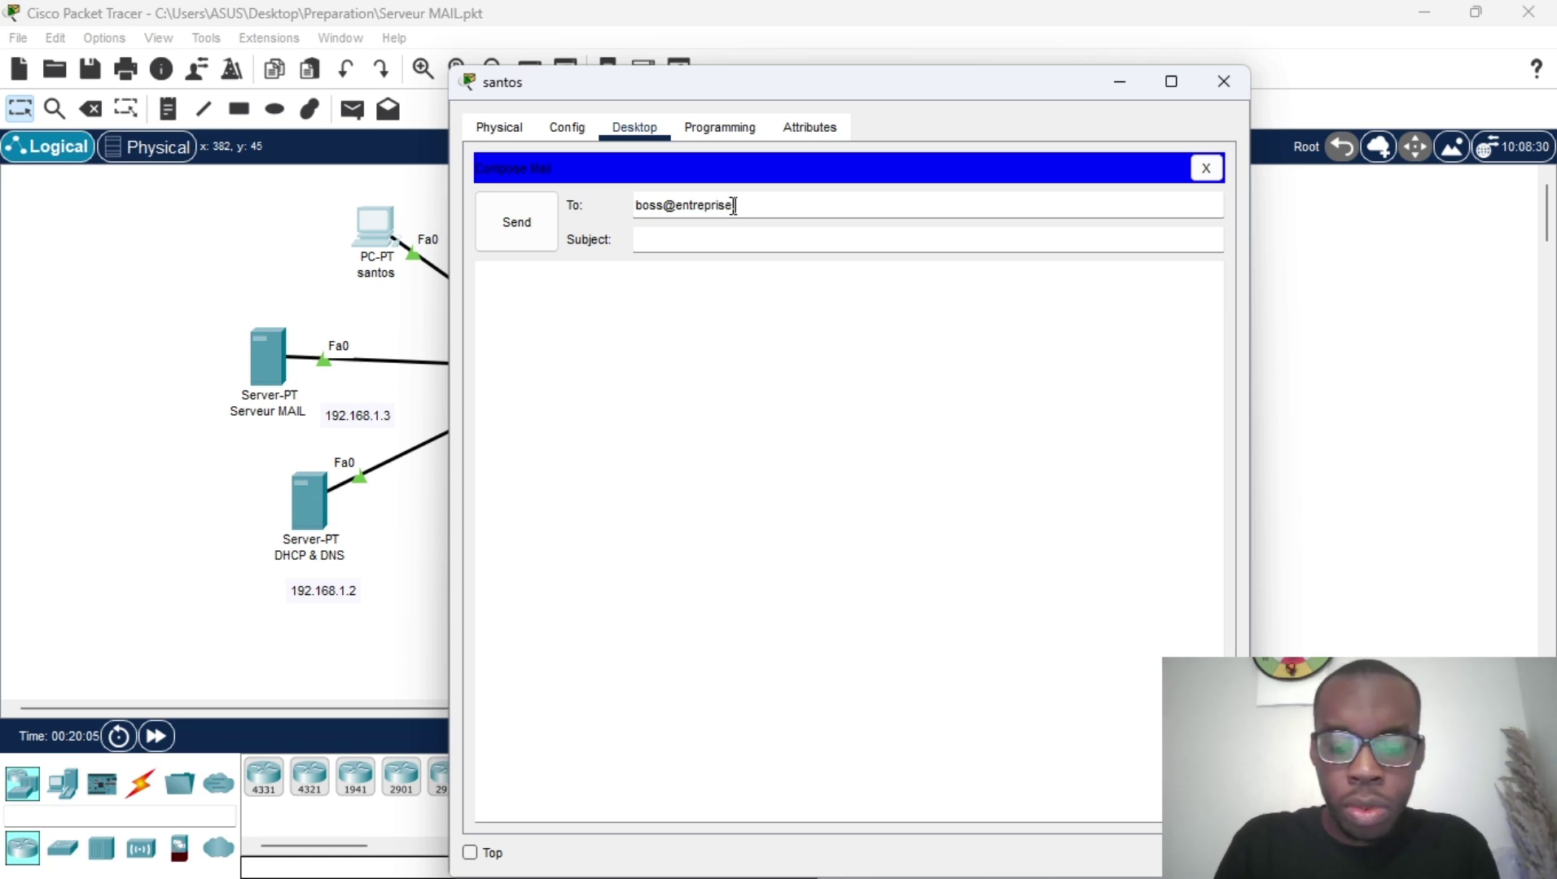
pyautogui.write('.com')
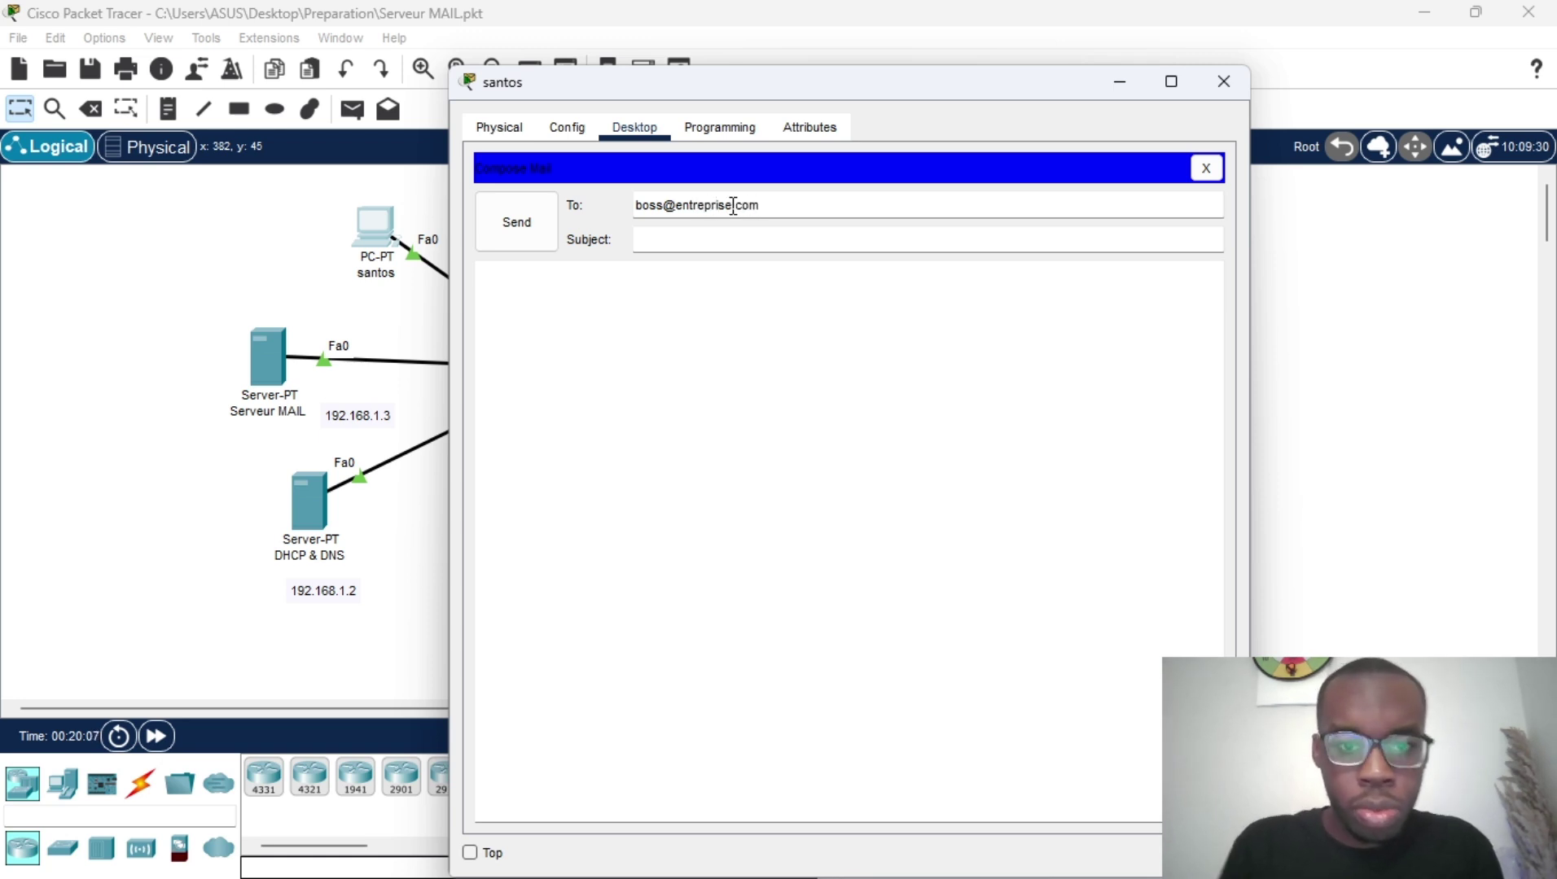
pyautogui.click(773, 247)
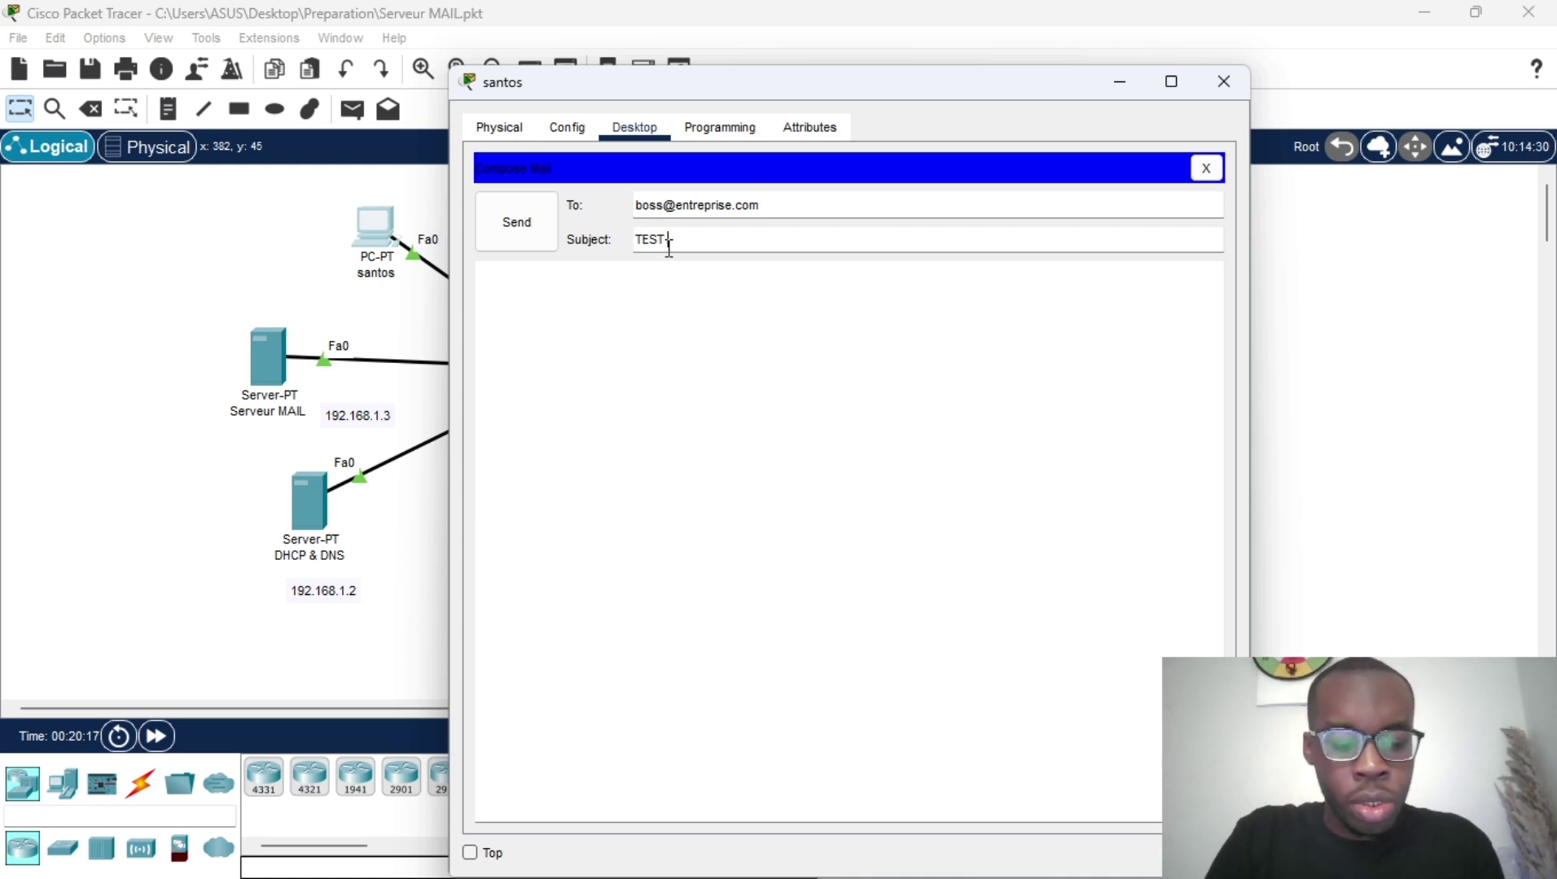
pyautogui.write('-de ')
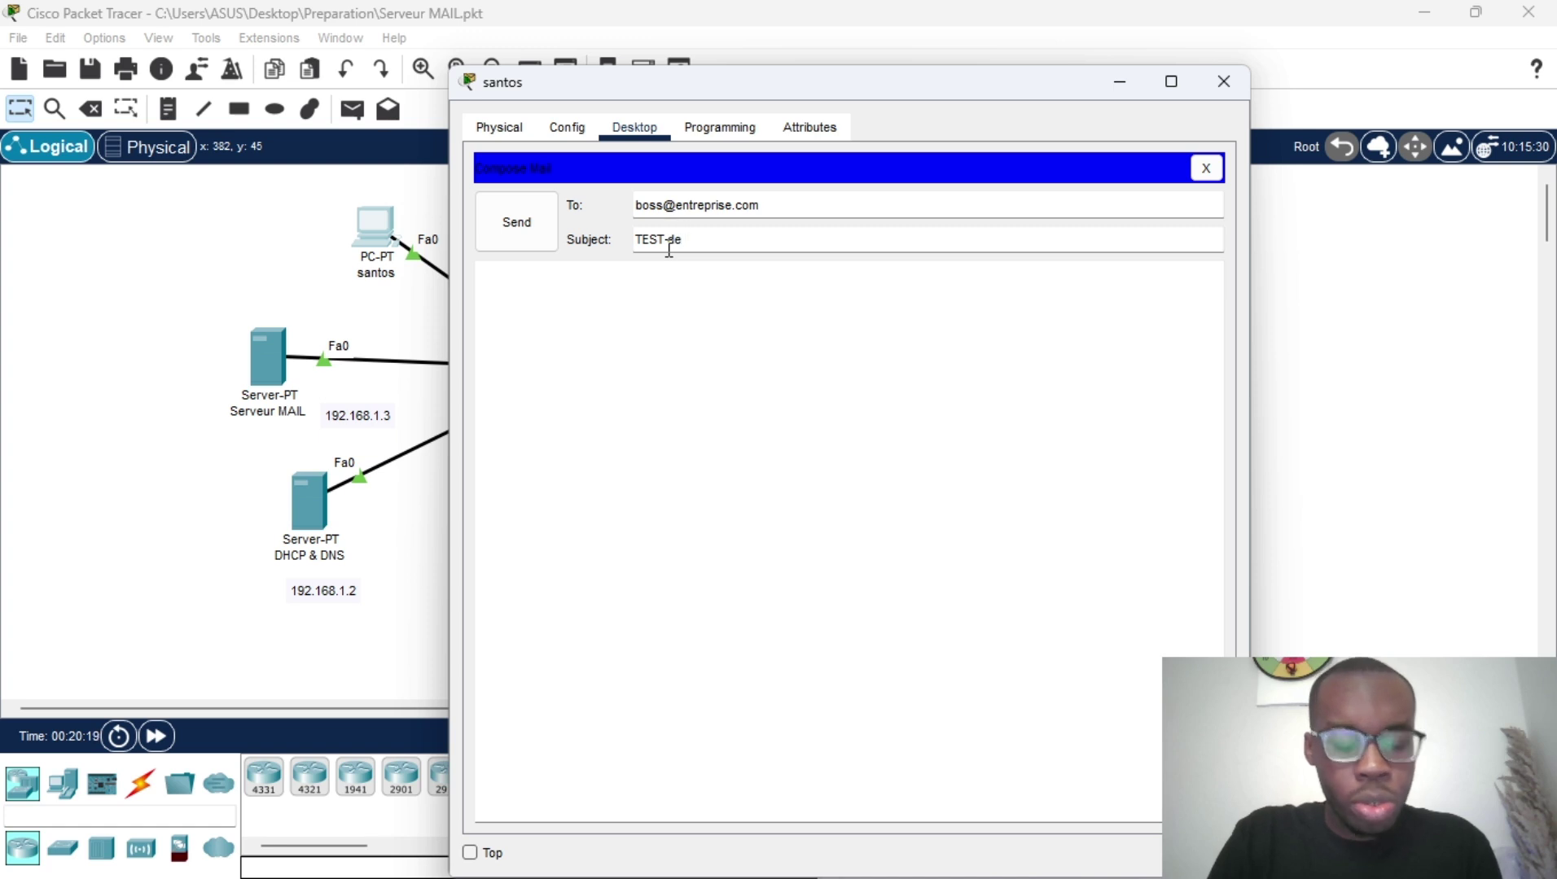
pyautogui.write('Santos')
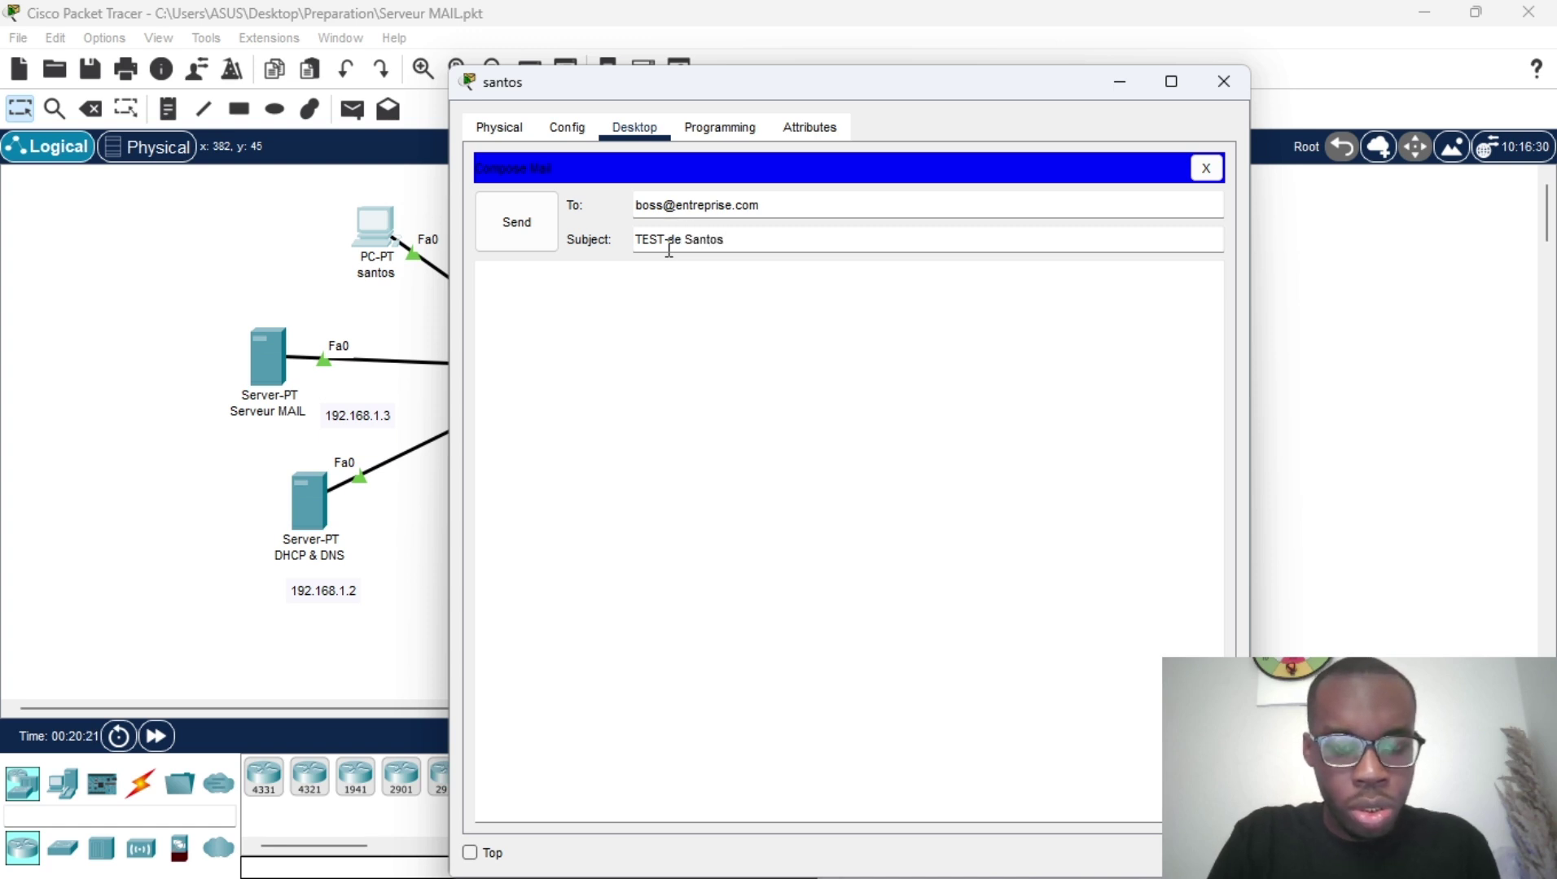
pyautogui.write(' -')
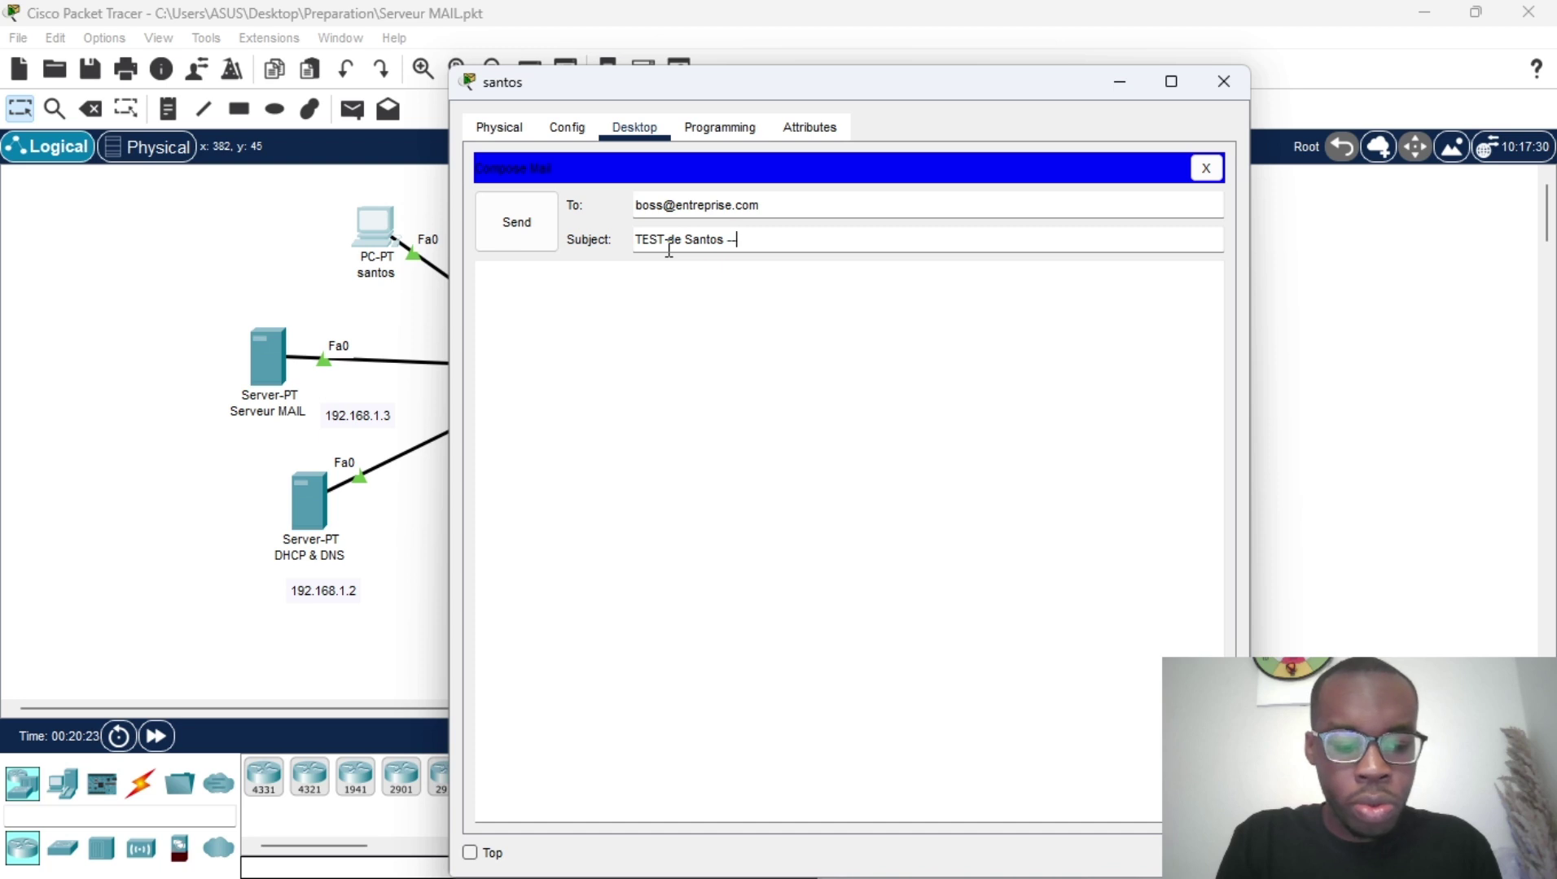
pyautogui.write('->')
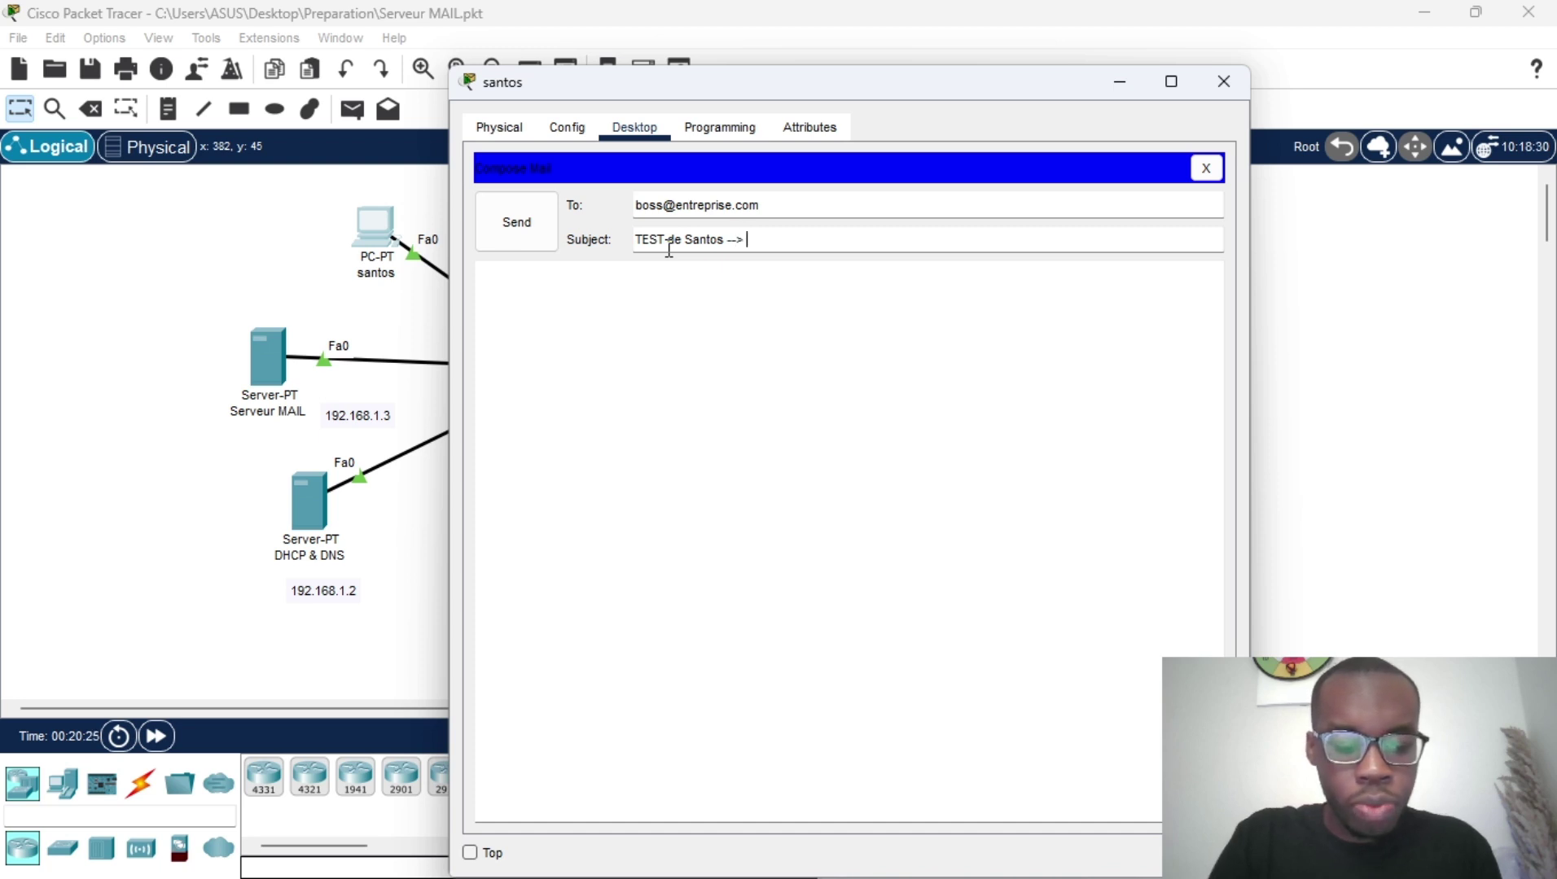
pyautogui.write(' Boss')
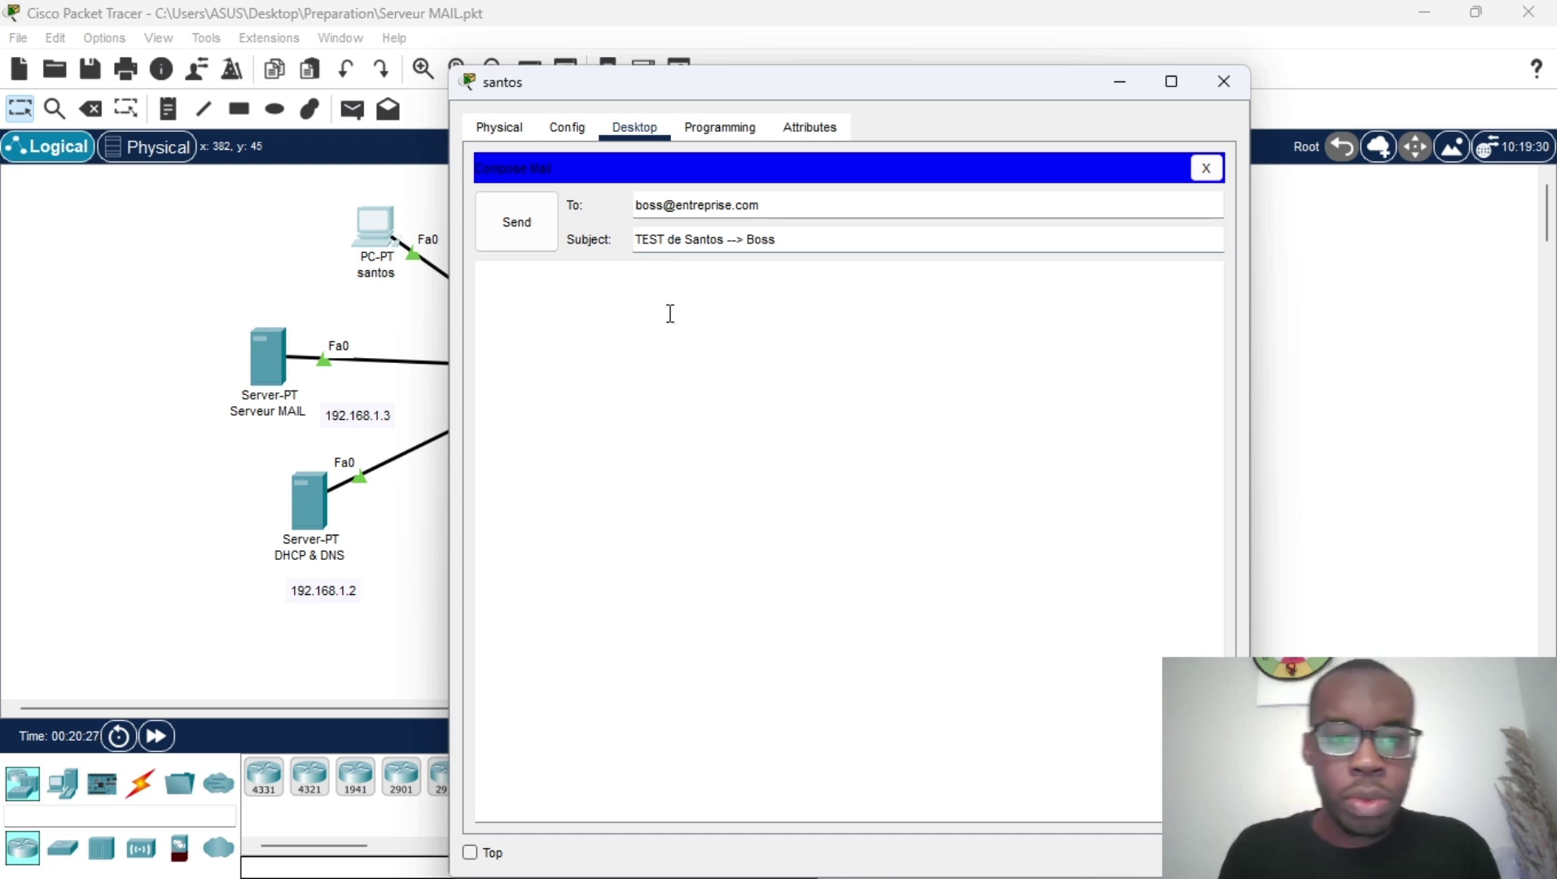
pyautogui.click(669, 314)
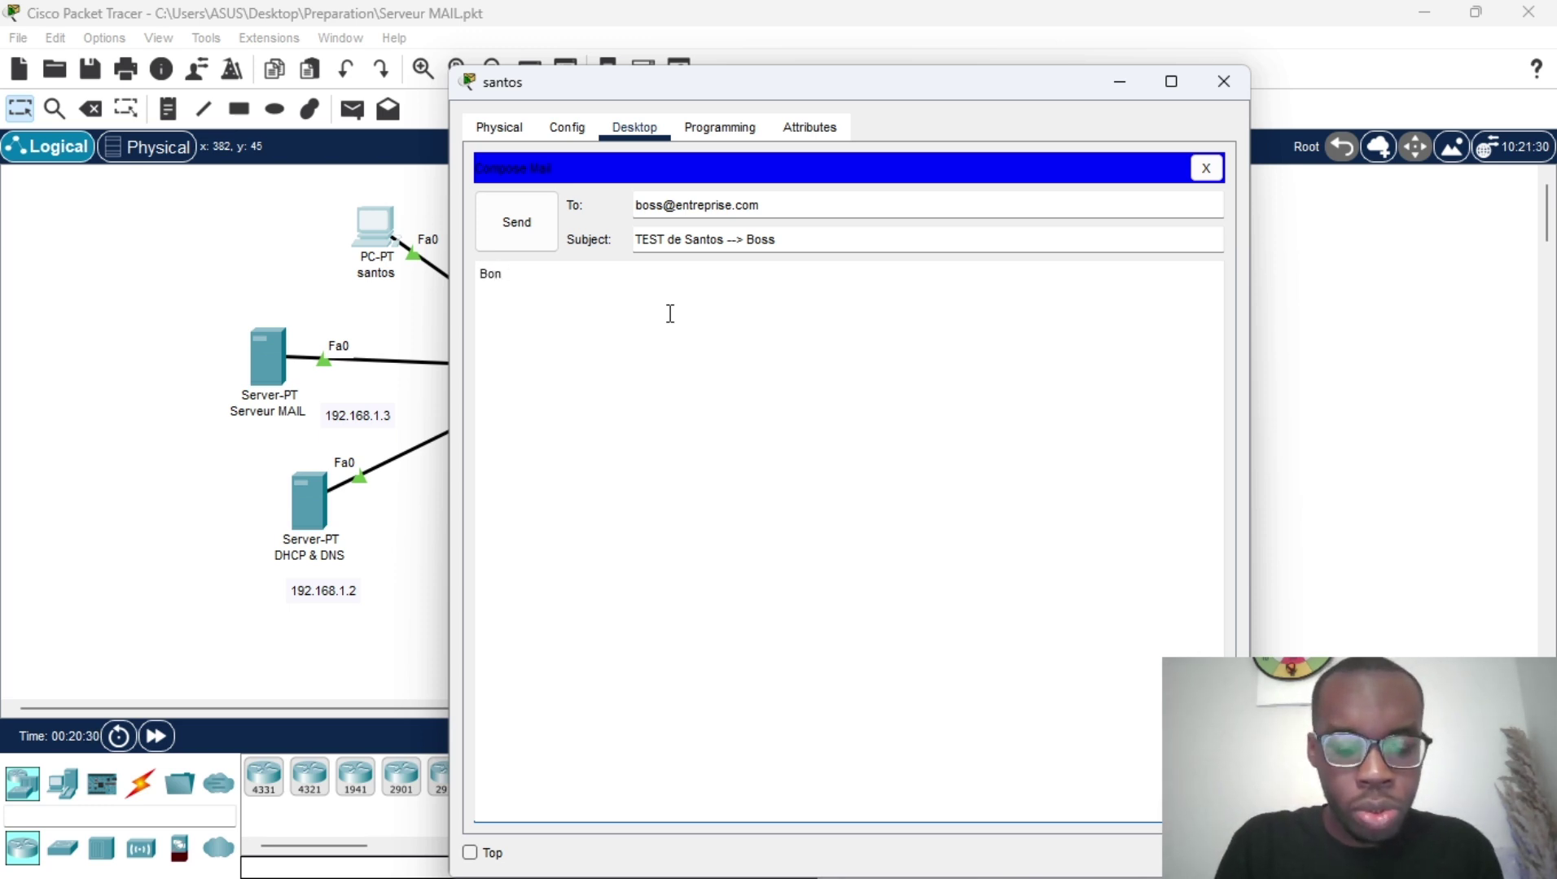
pyautogui.write('Bonjour B')
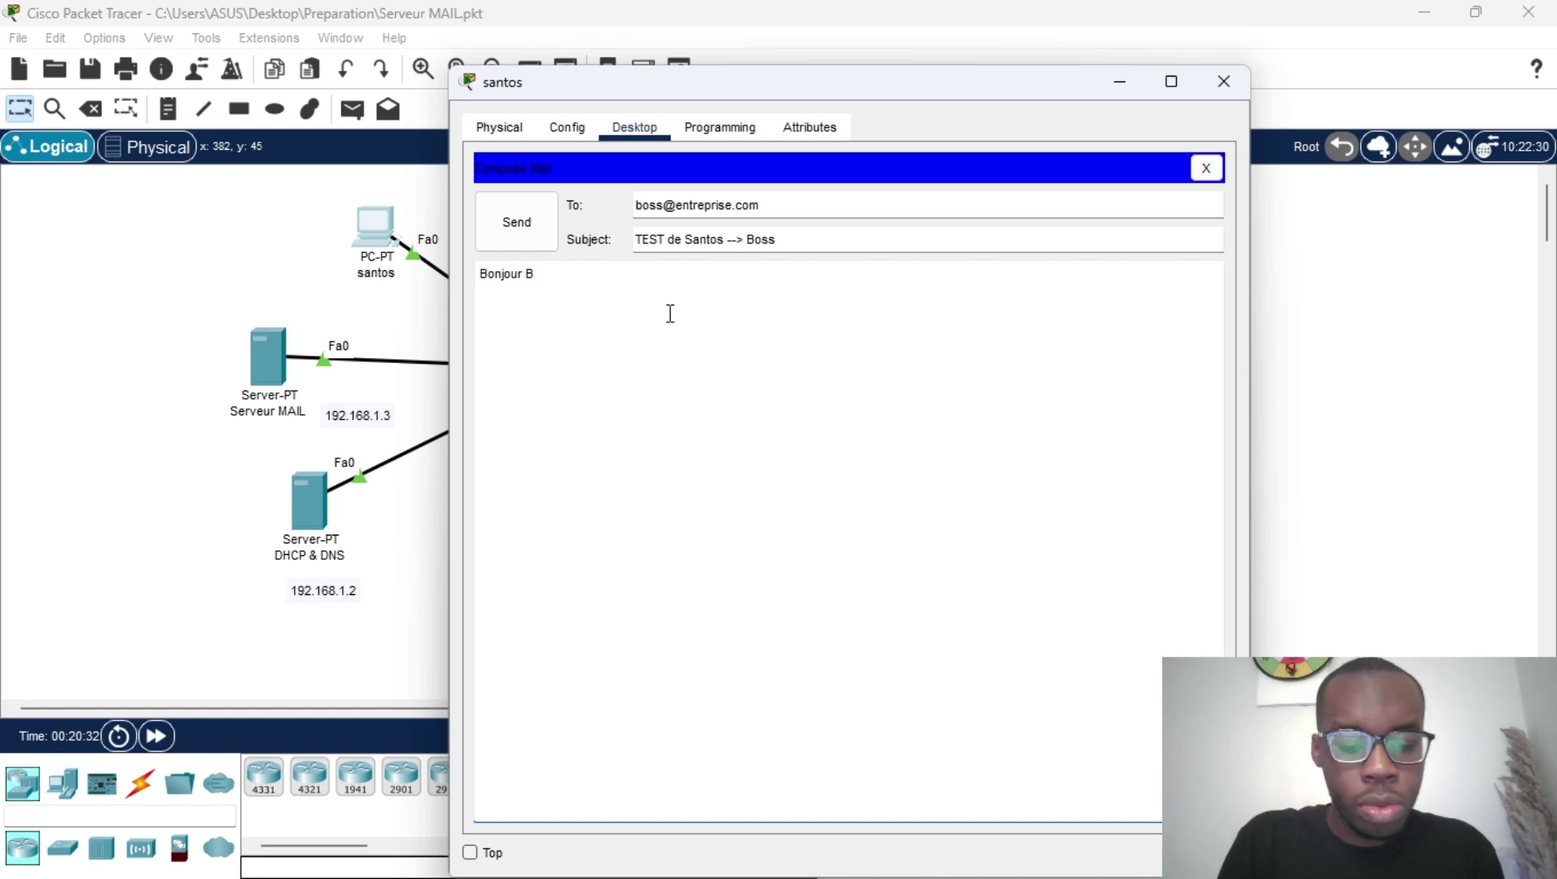
pyautogui.write('oss')
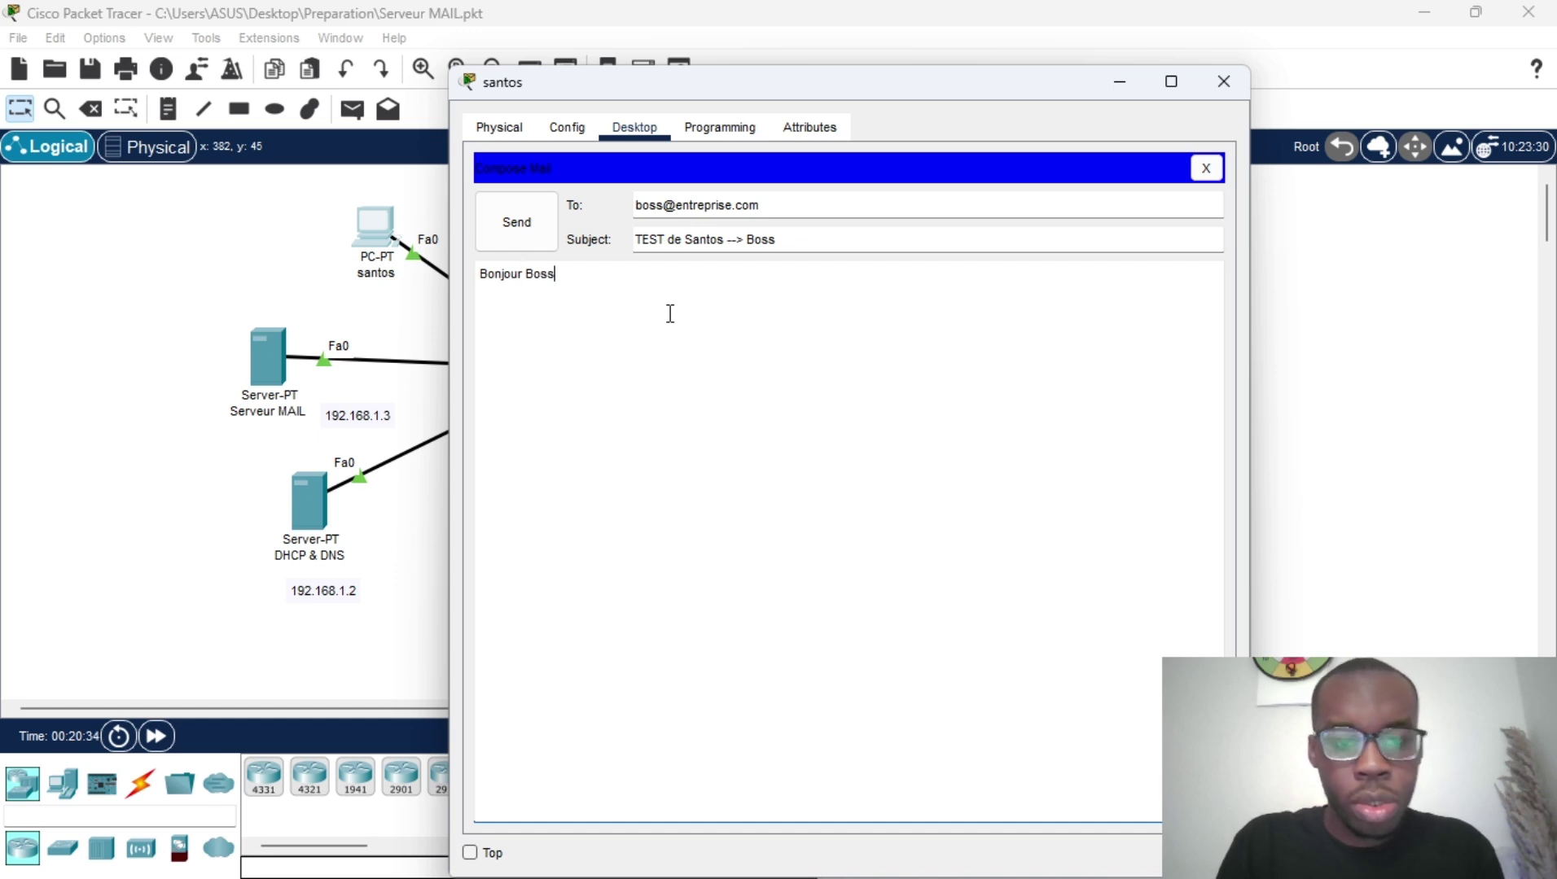
pyautogui.click(513, 229)
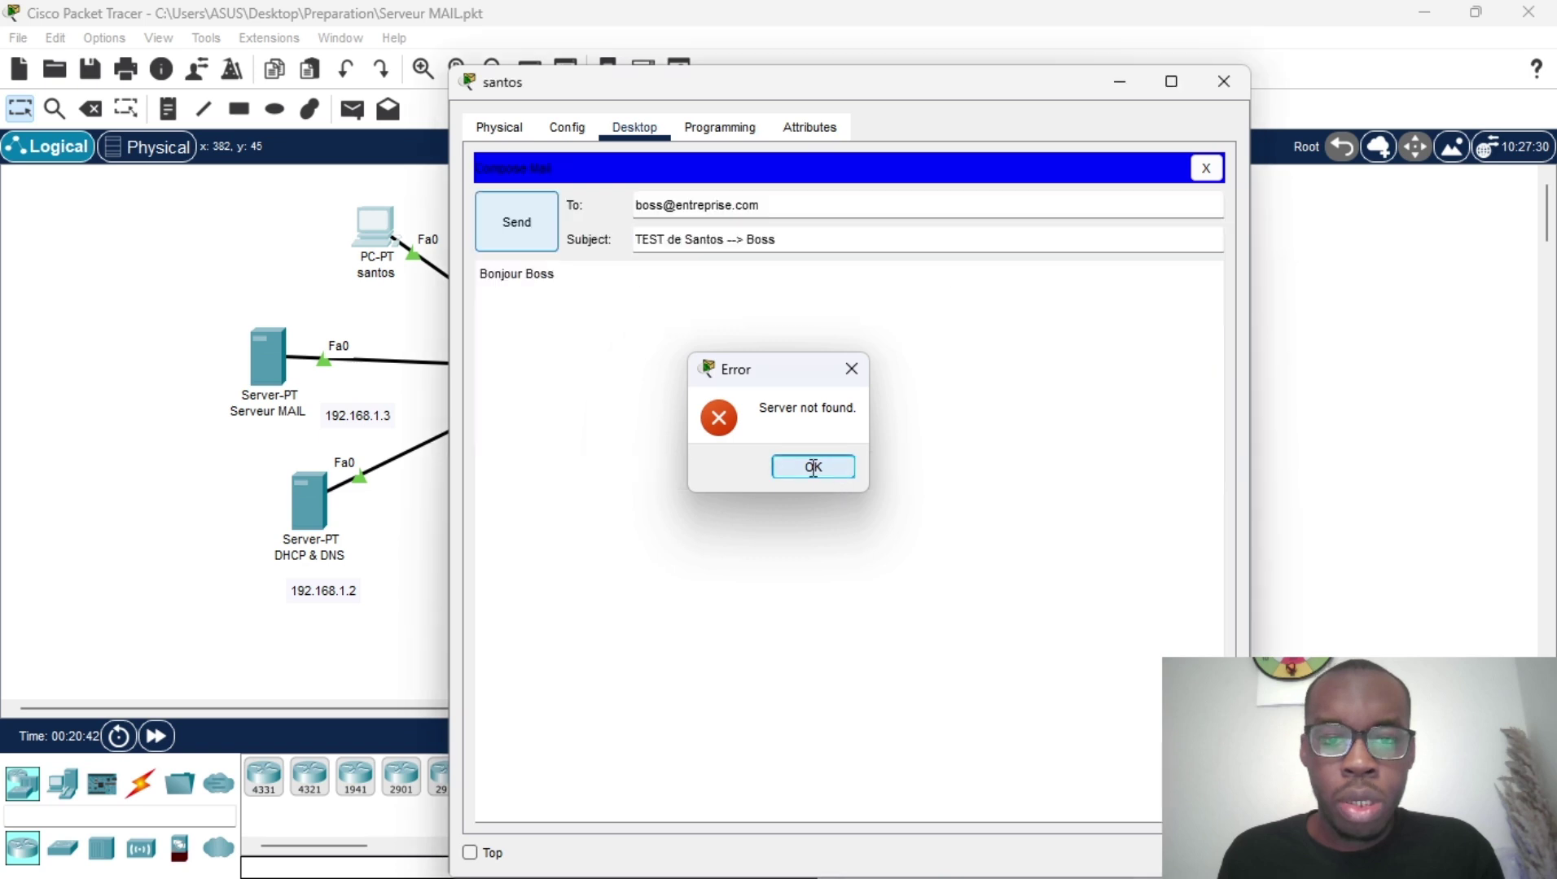
# Step: Dismiss the Server not found error, discard the unsent mail and return to the desktop apps
pyautogui.click(813, 468)
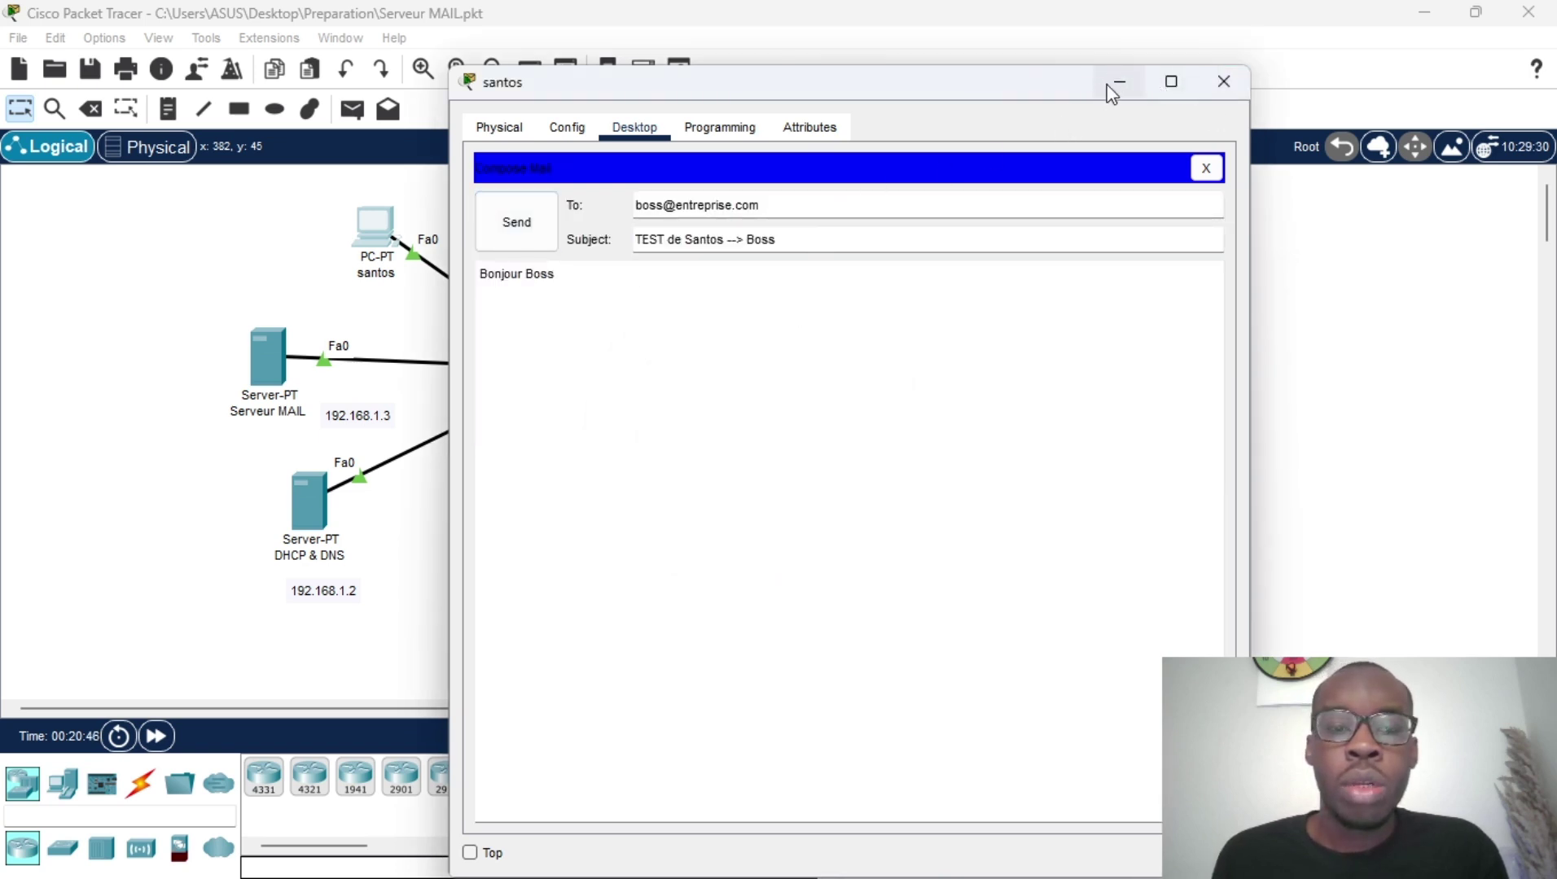
pyautogui.click(1206, 167)
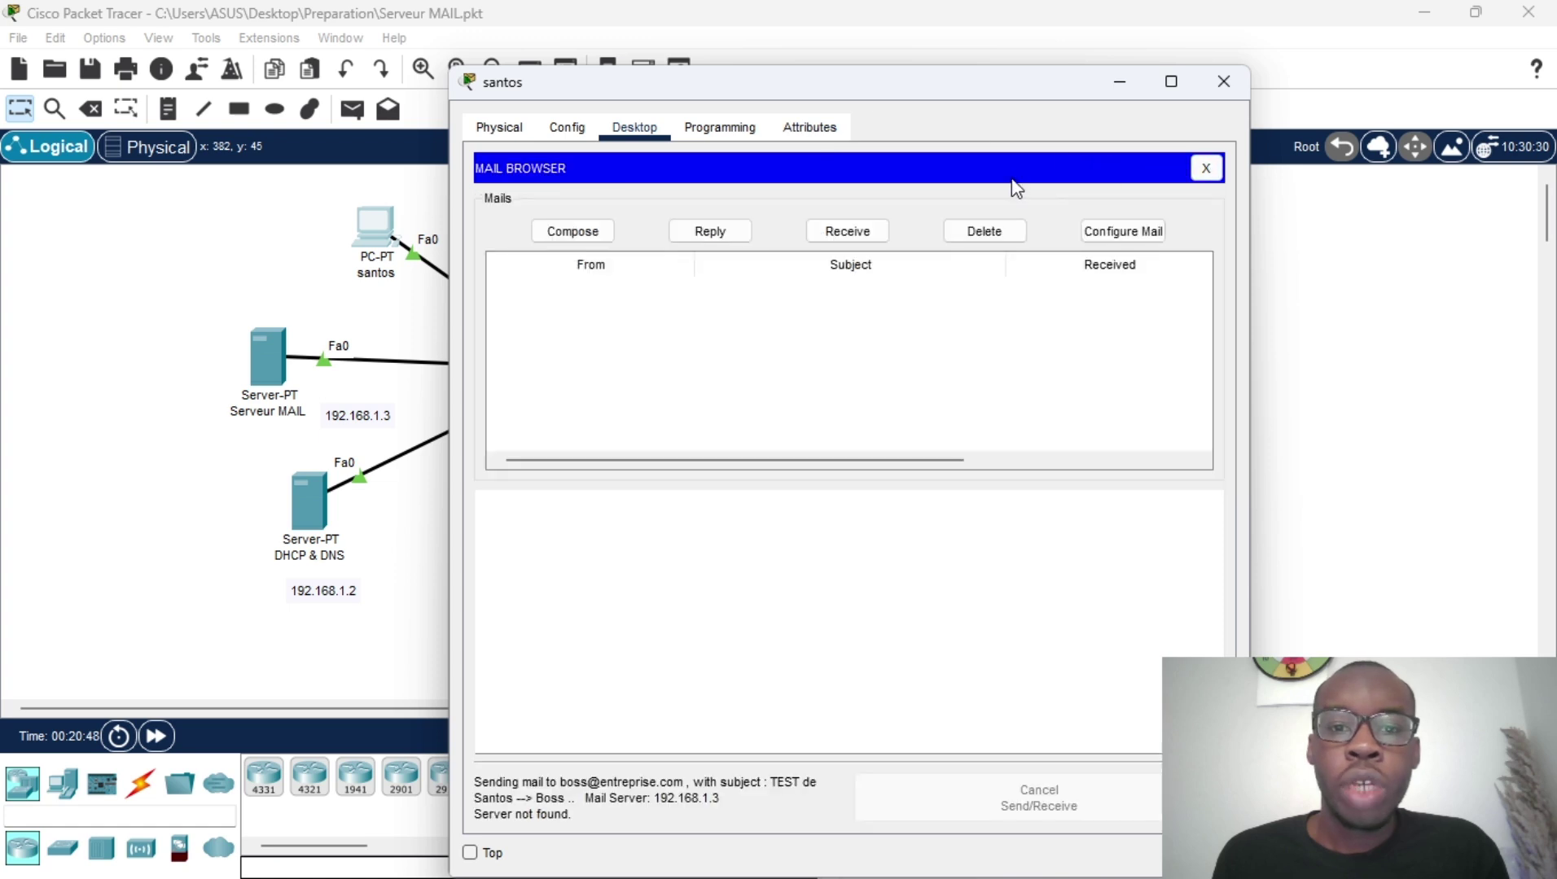
pyautogui.click(754, 130)
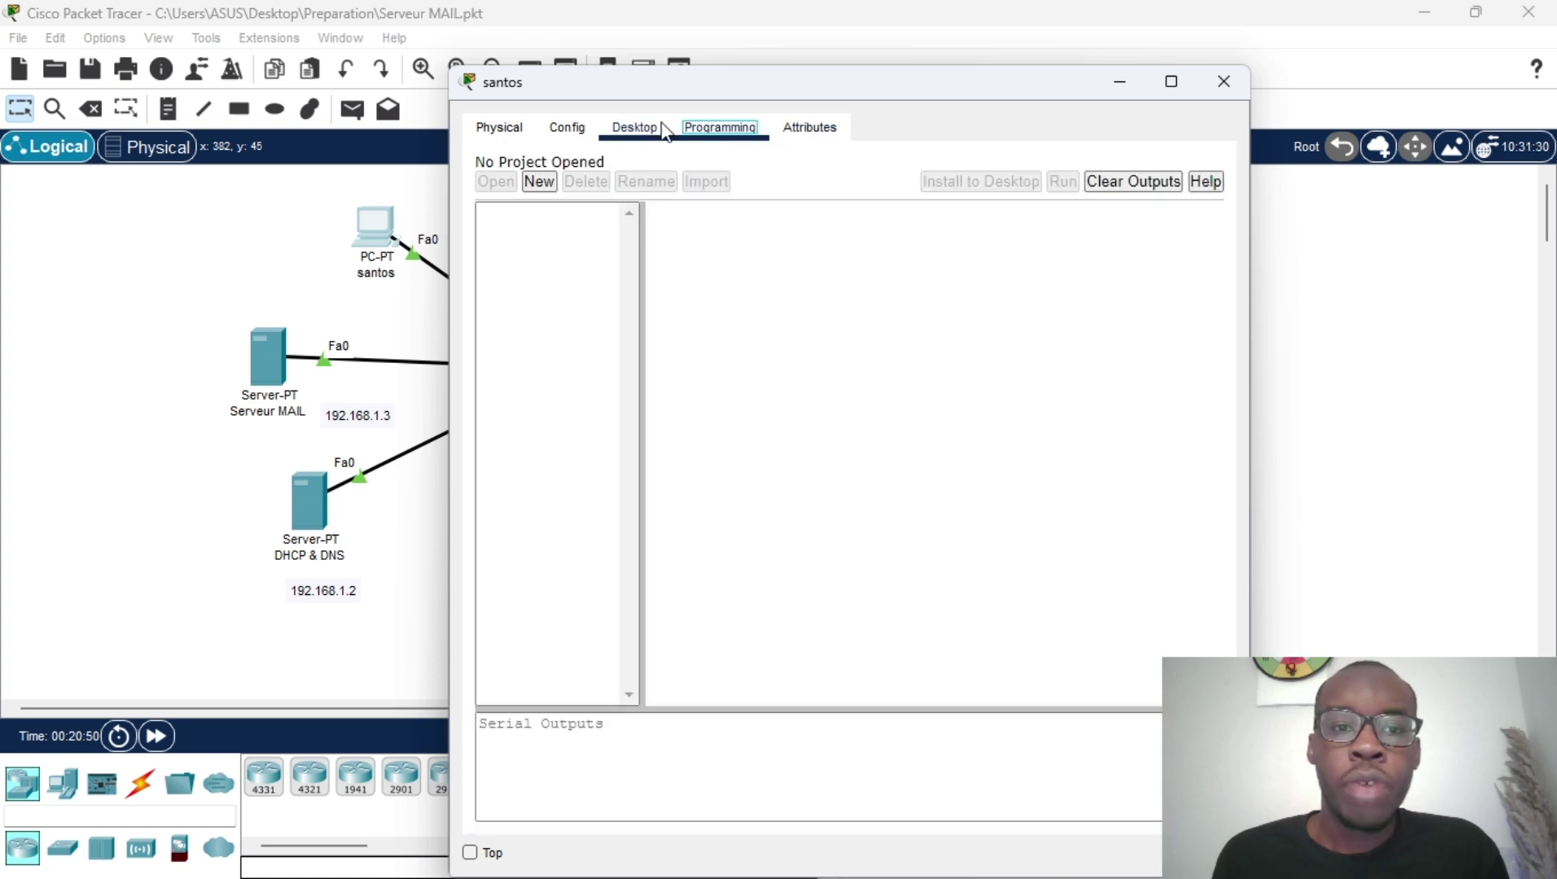
pyautogui.click(504, 131)
pyautogui.click(748, 130)
pyautogui.click(798, 132)
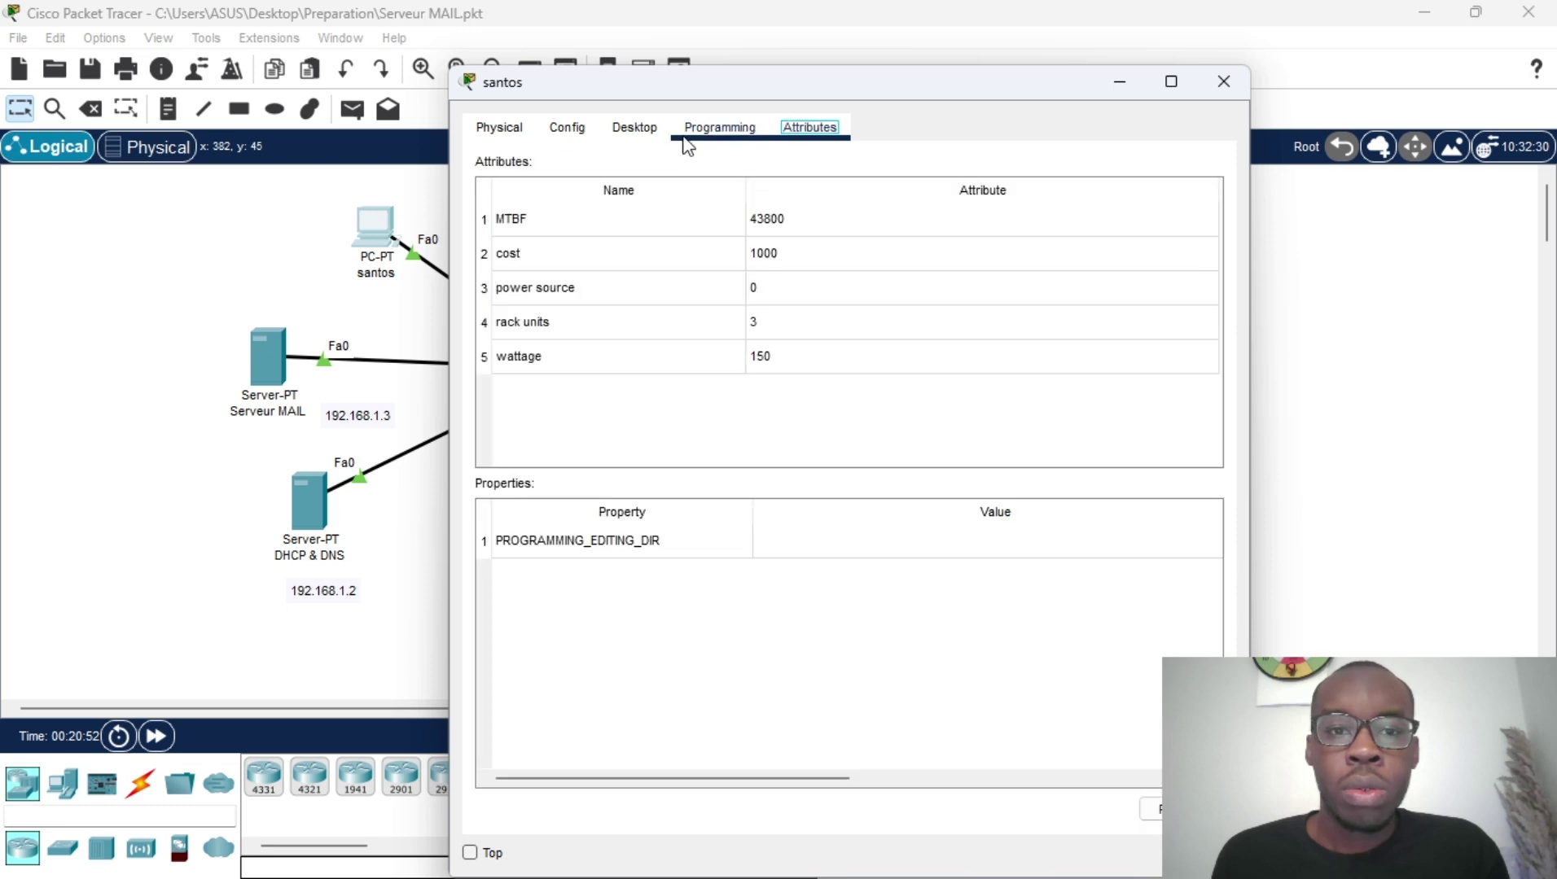
pyautogui.click(631, 132)
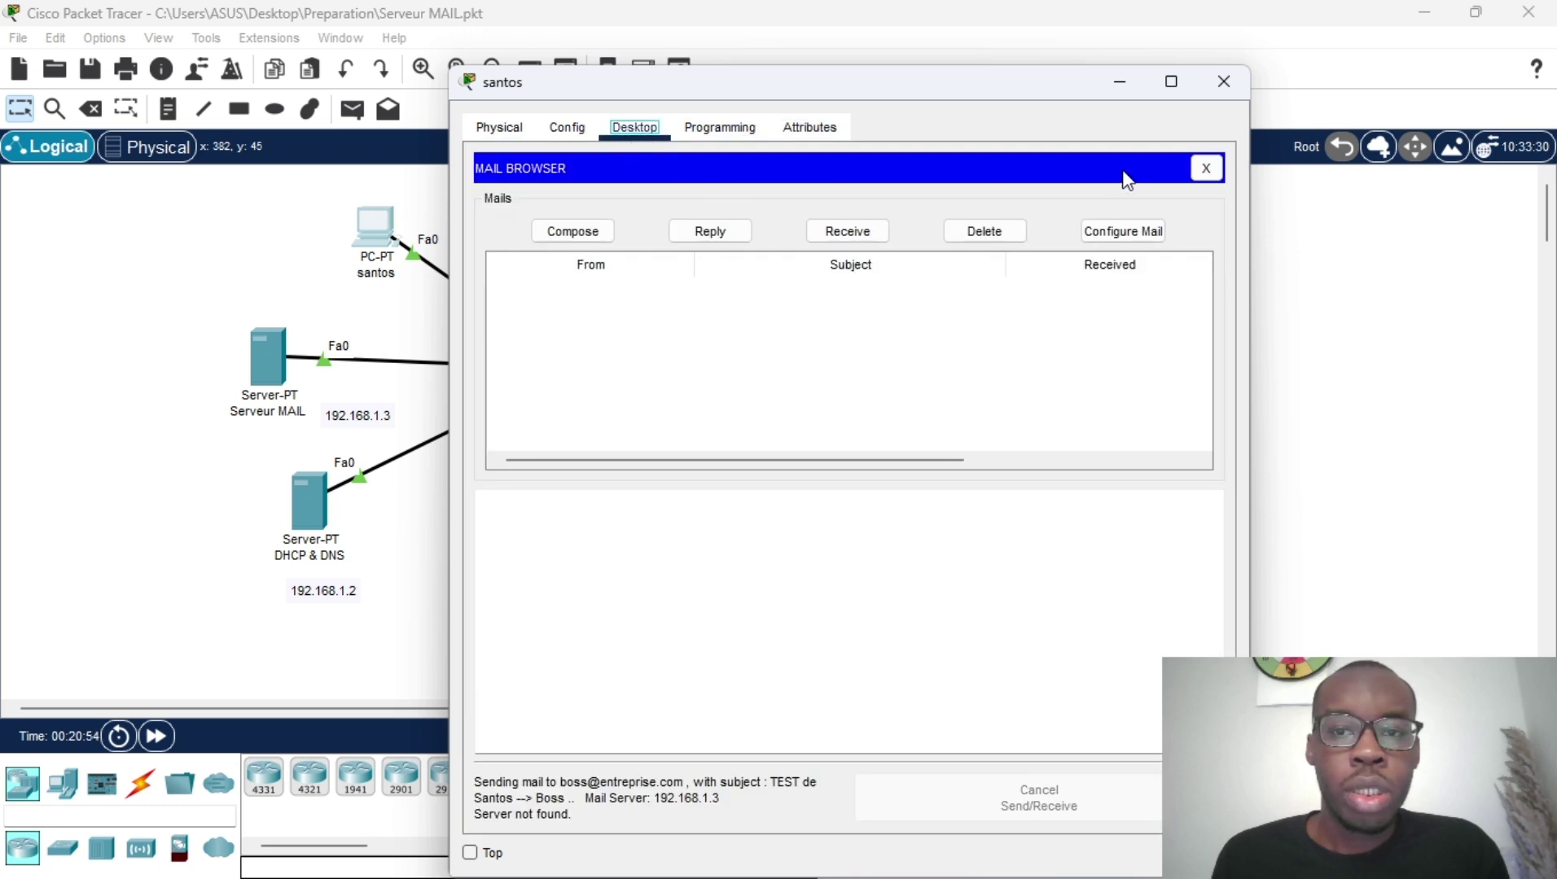
pyautogui.click(1206, 166)
# Step: Run ping 192.168.1.3 in the Command Prompt to check the mail server responds
pyautogui.click(963, 213)
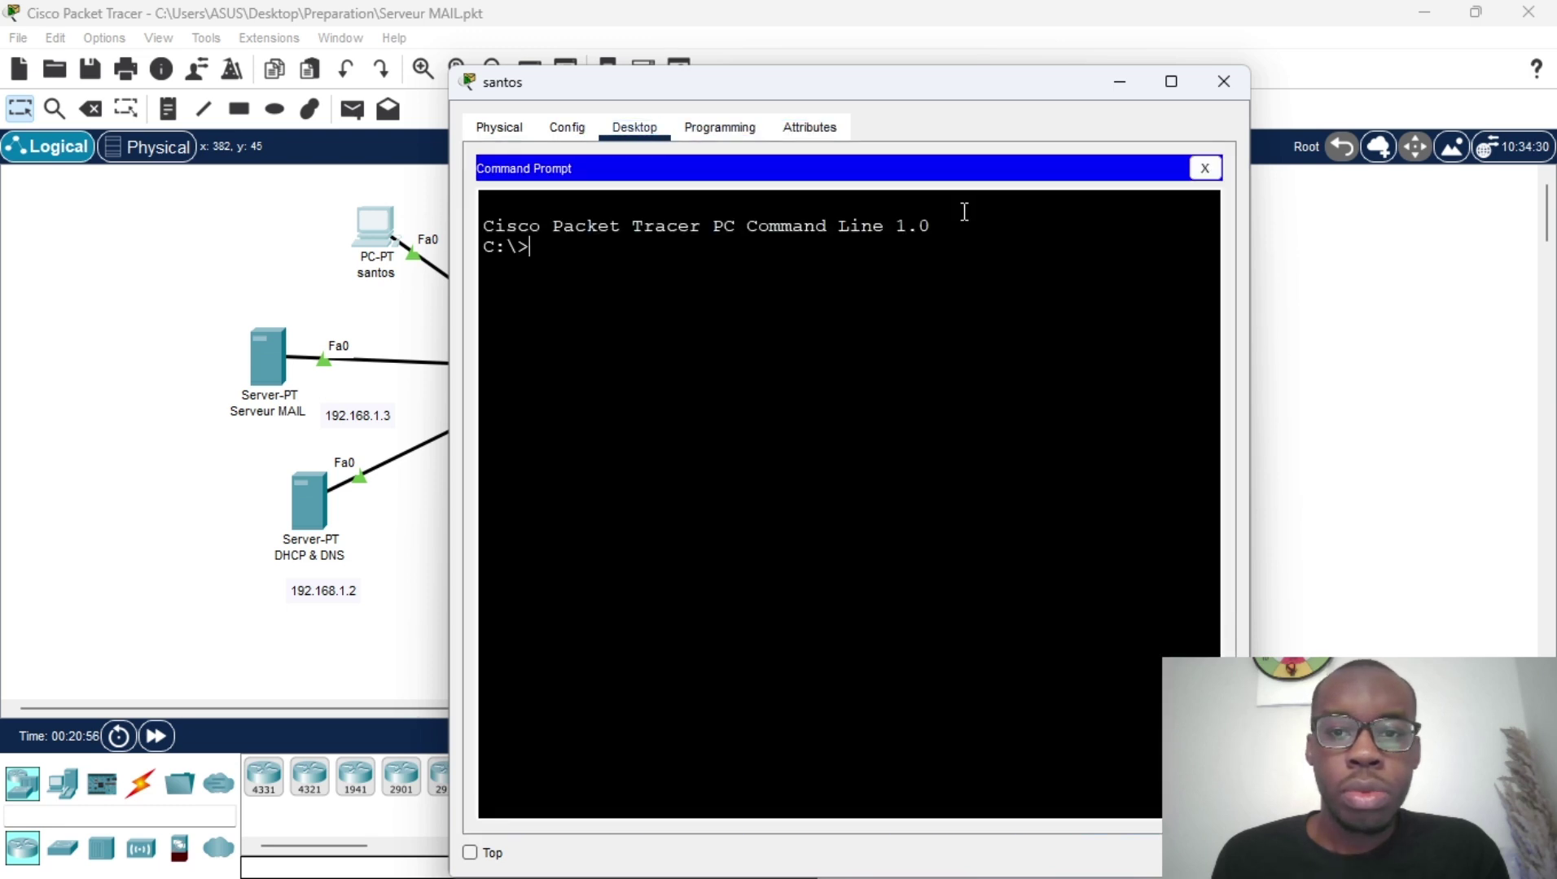
pyautogui.write('ping')
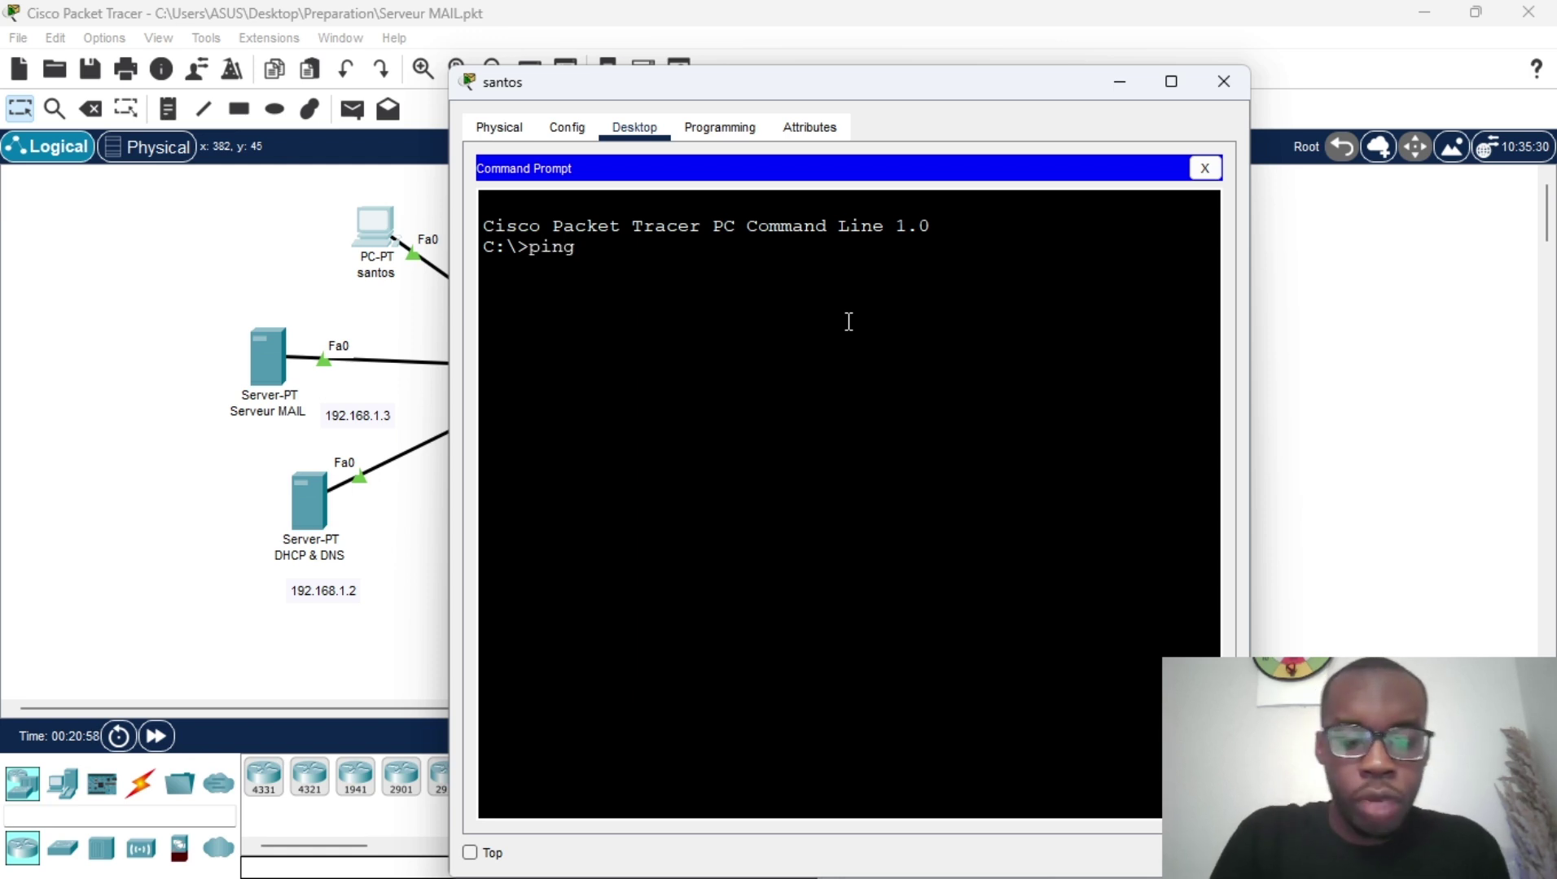
pyautogui.write(' 192.168.1.3')
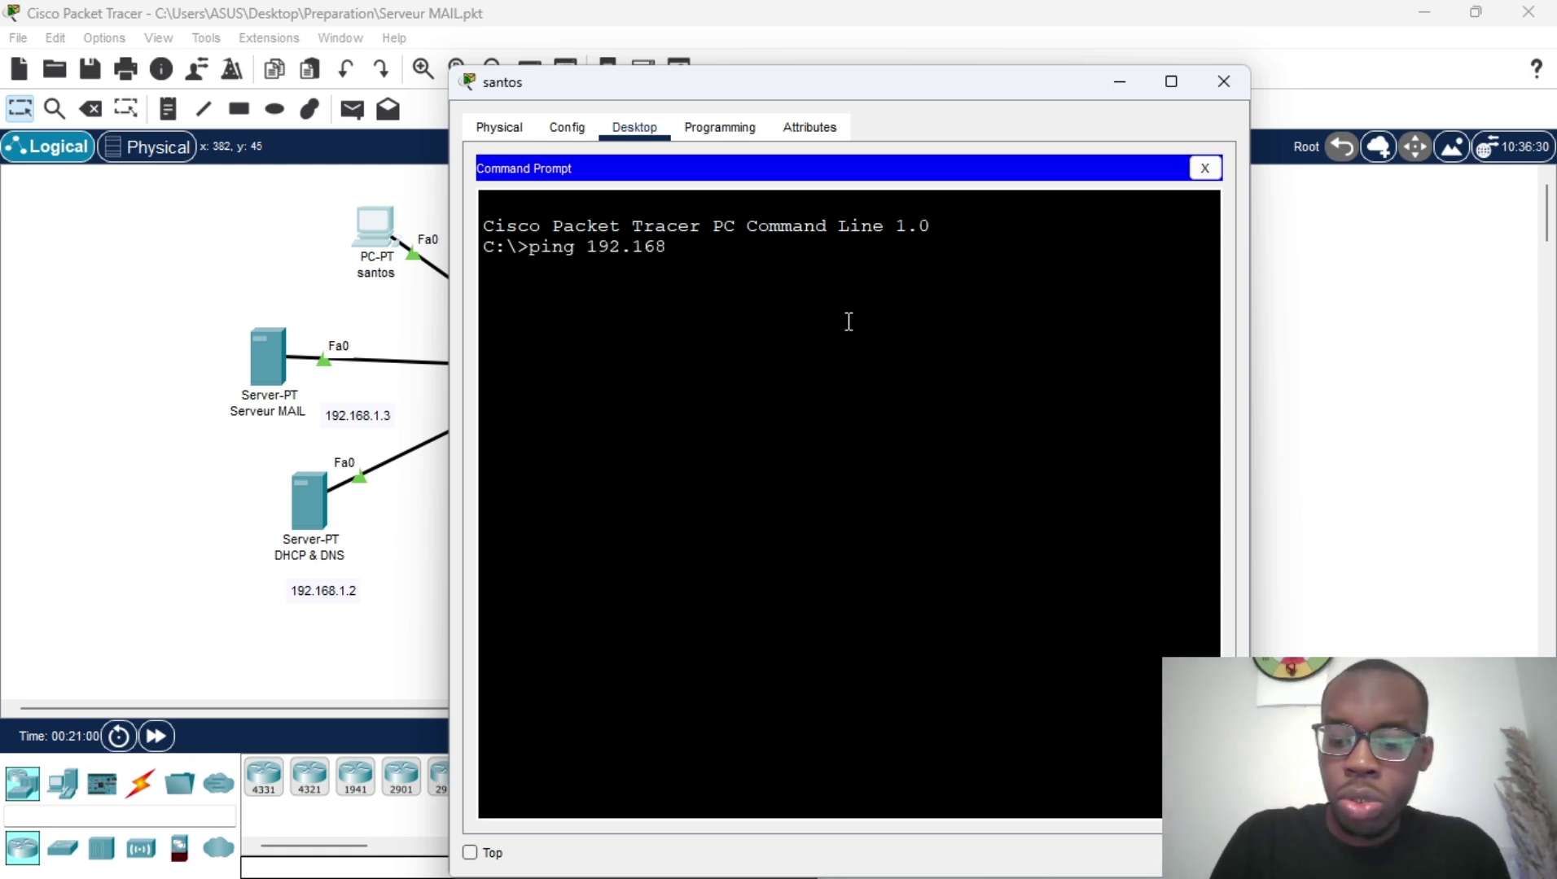
pyautogui.press('Return')
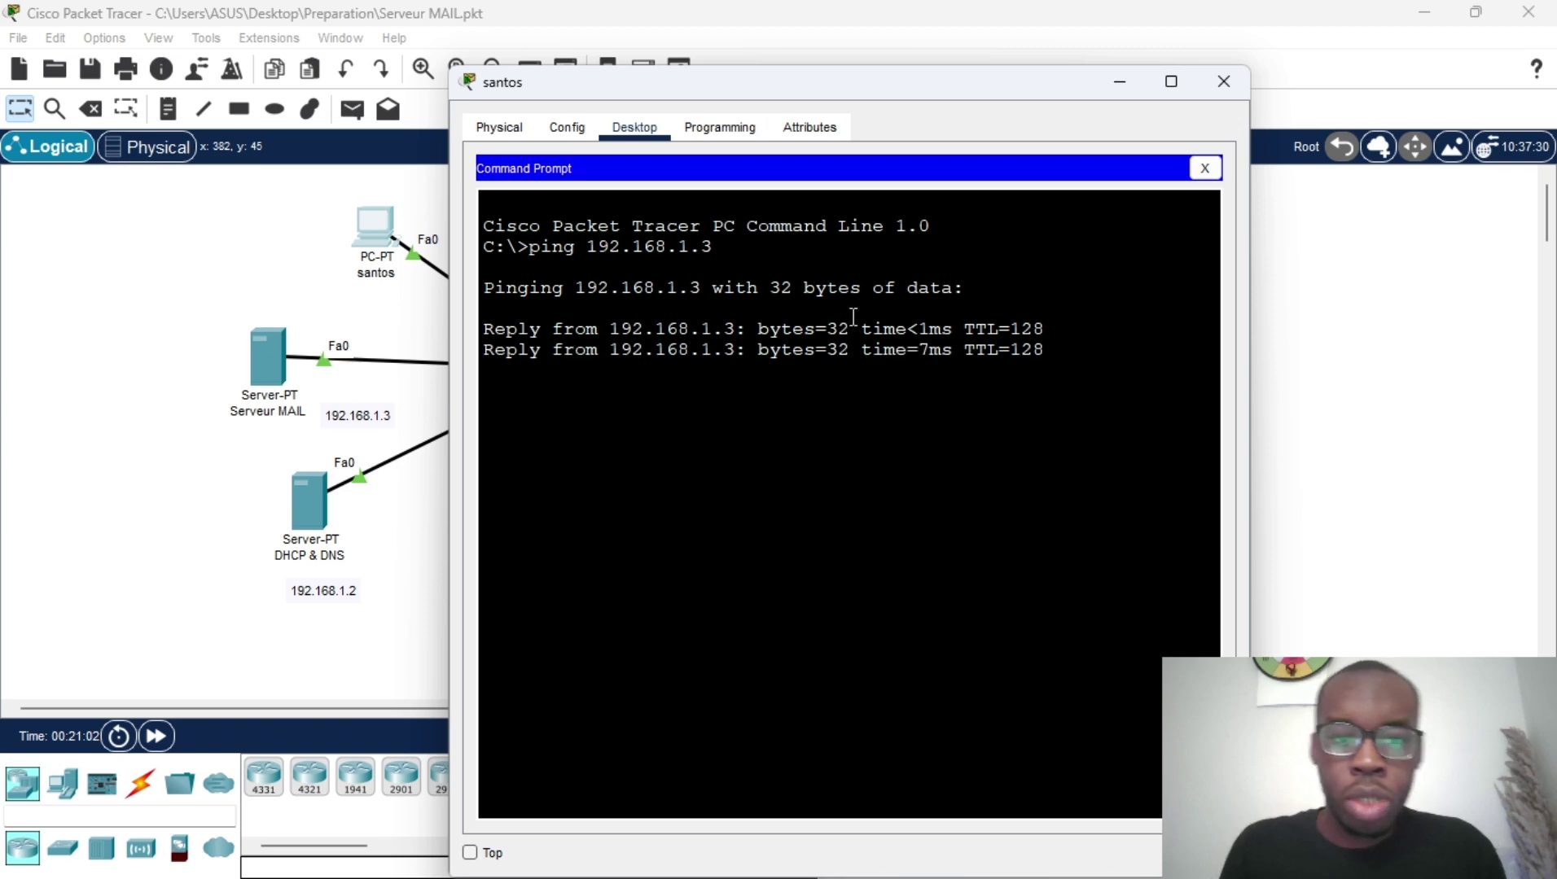
# Step: Set entreprise.com as the domain name in the mail server's EMAIL service and close its window
pyautogui.click(323, 279)
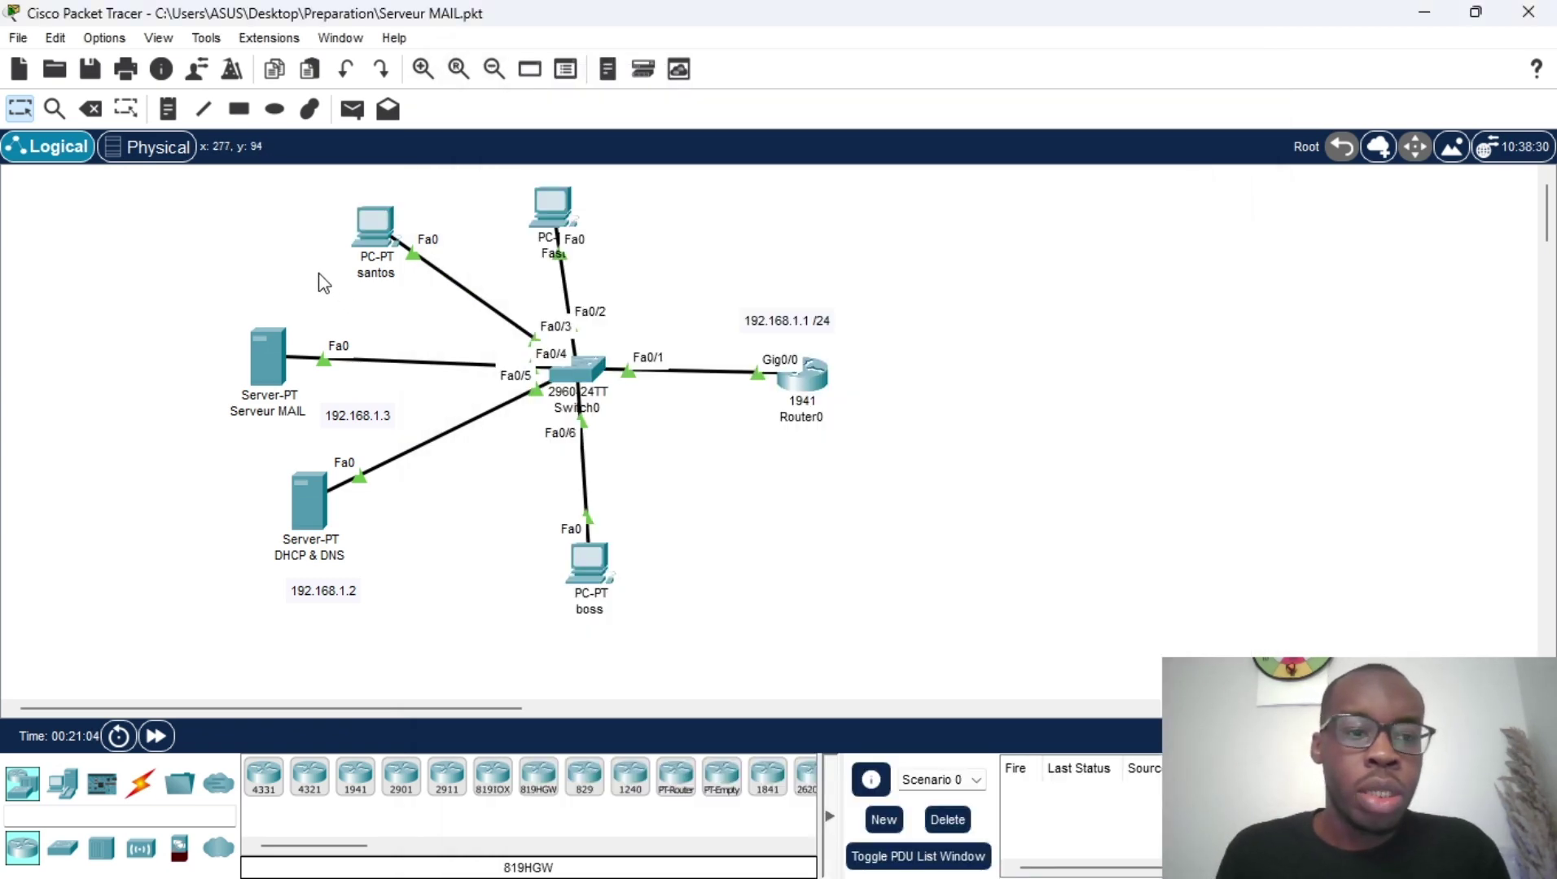
pyautogui.click(267, 356)
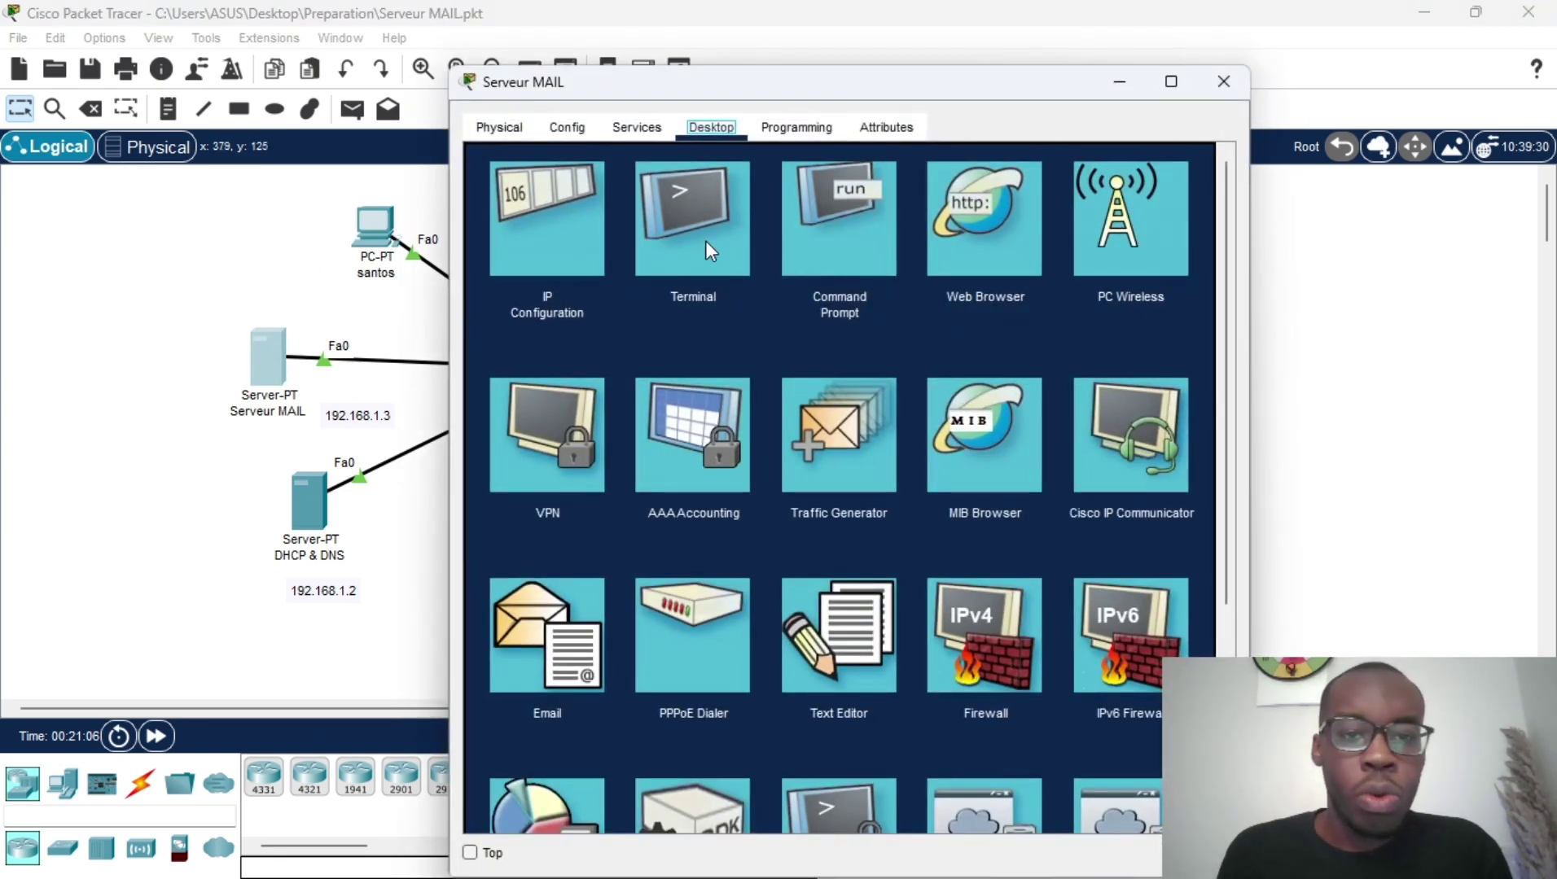
pyautogui.click(612, 128)
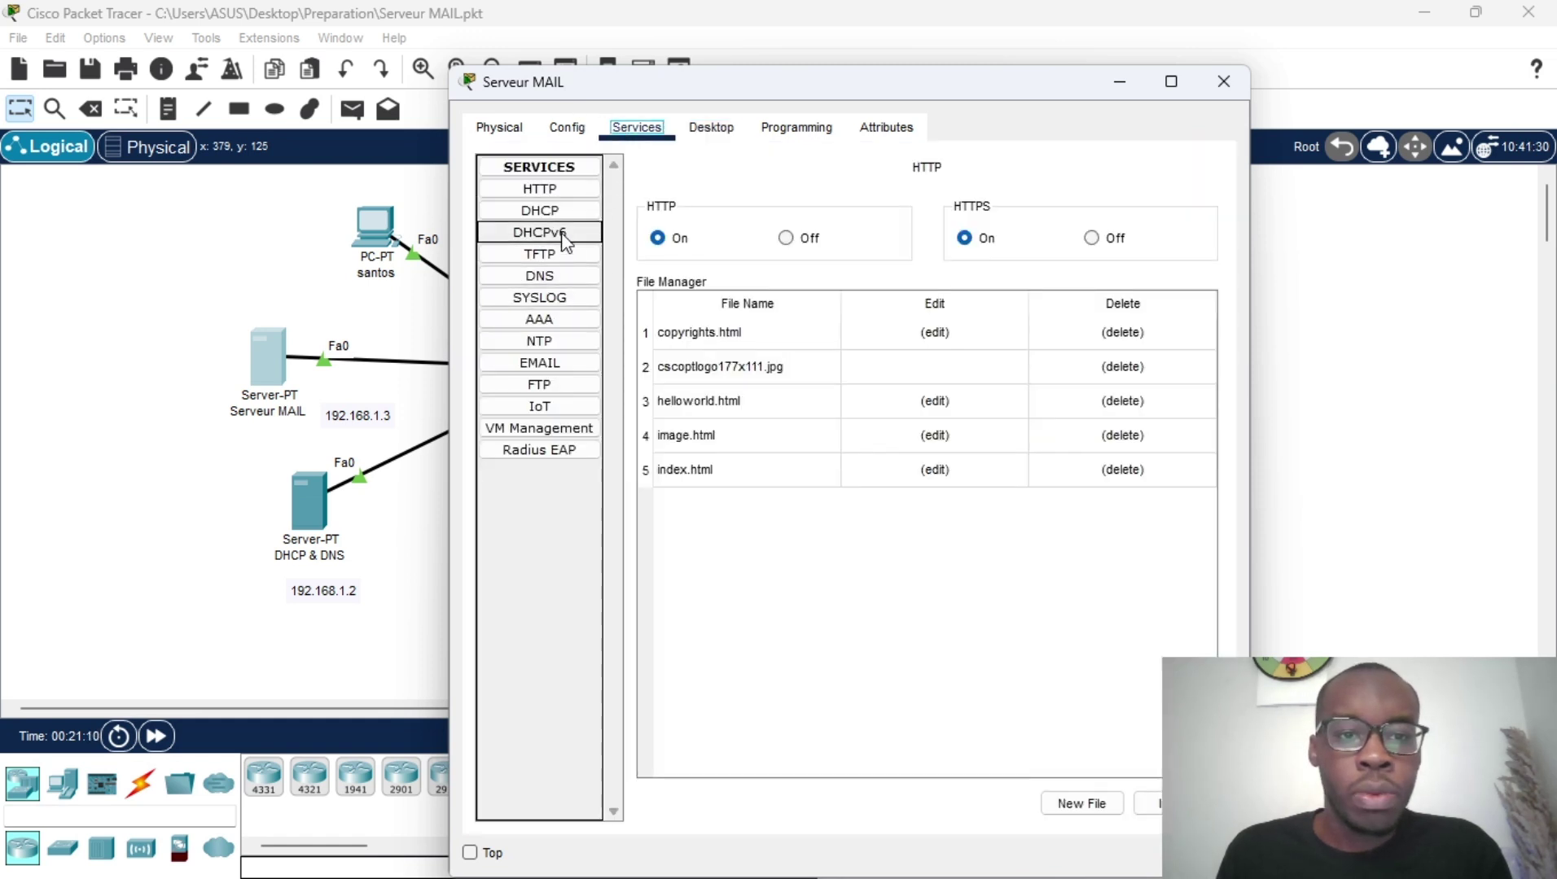
pyautogui.click(583, 376)
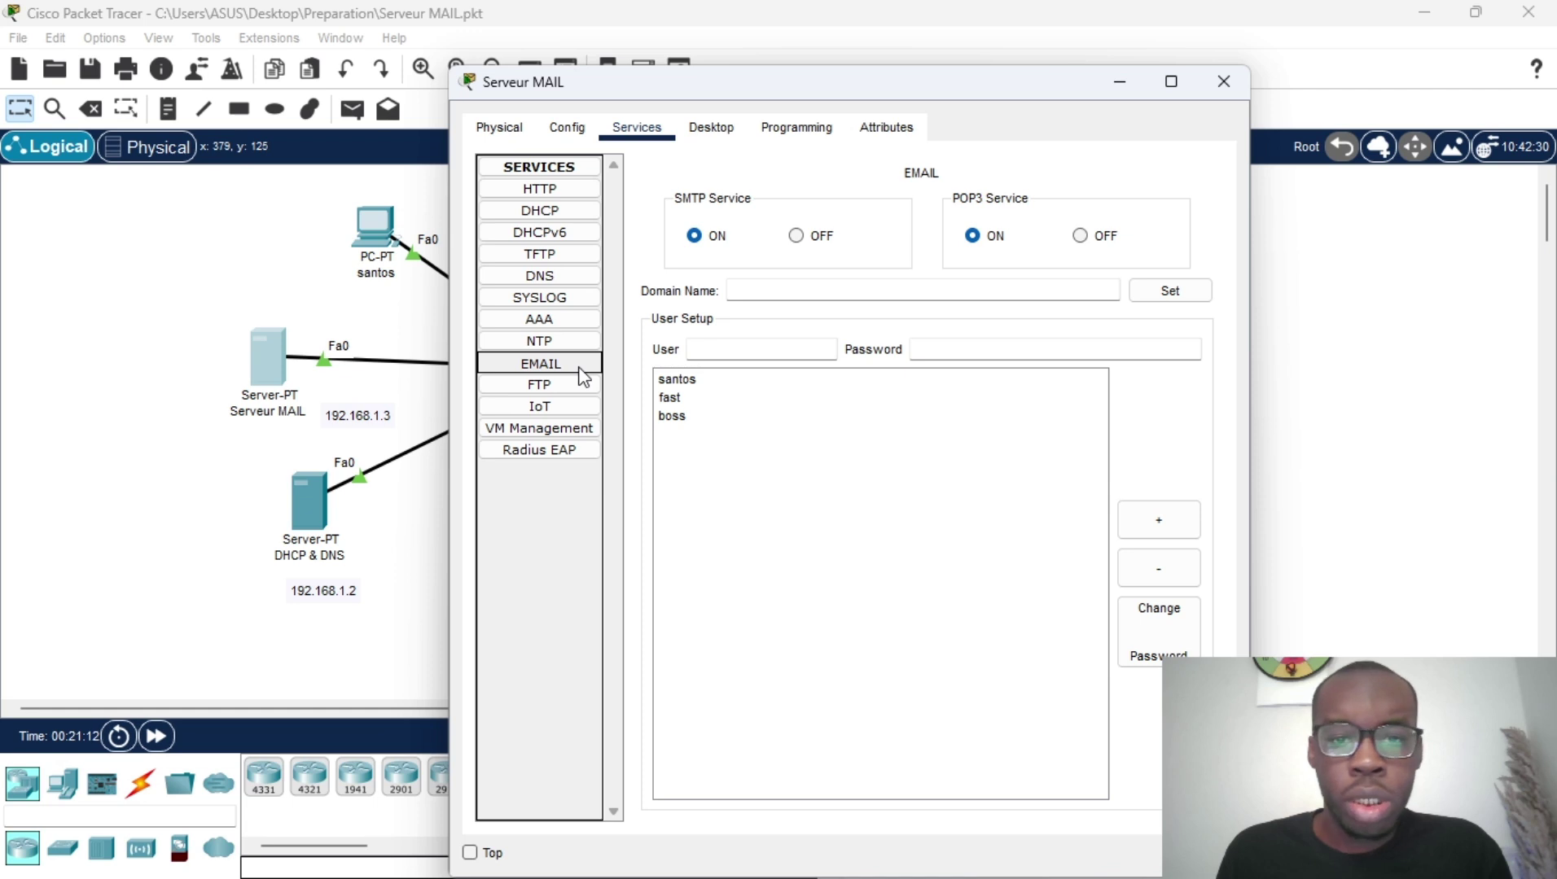
pyautogui.click(802, 290)
pyautogui.write('ent')
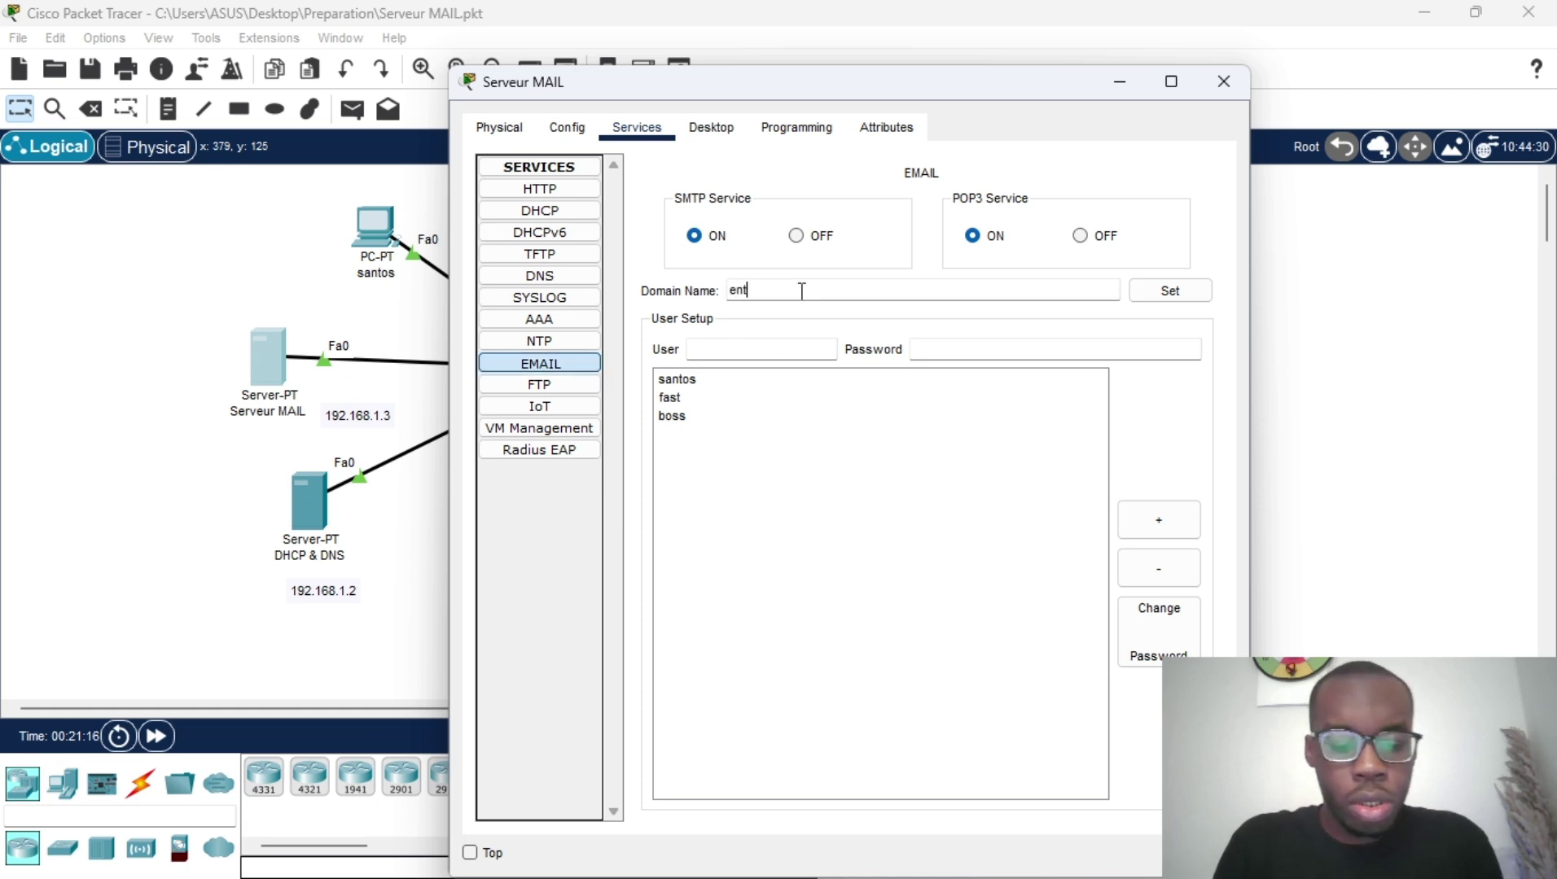
pyautogui.write('reprise')
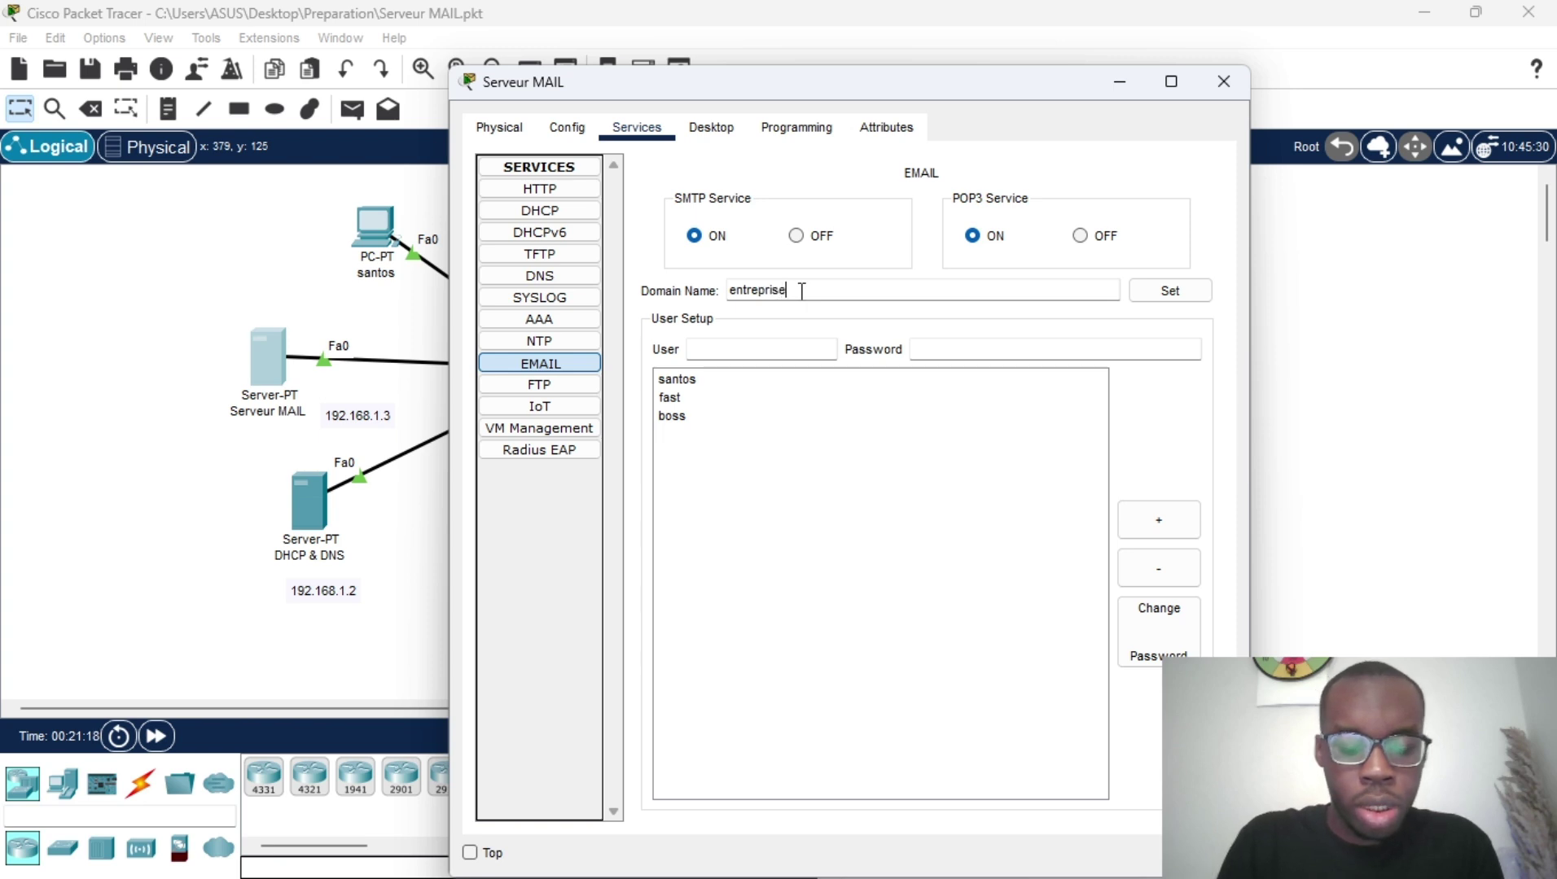
pyautogui.write('.com')
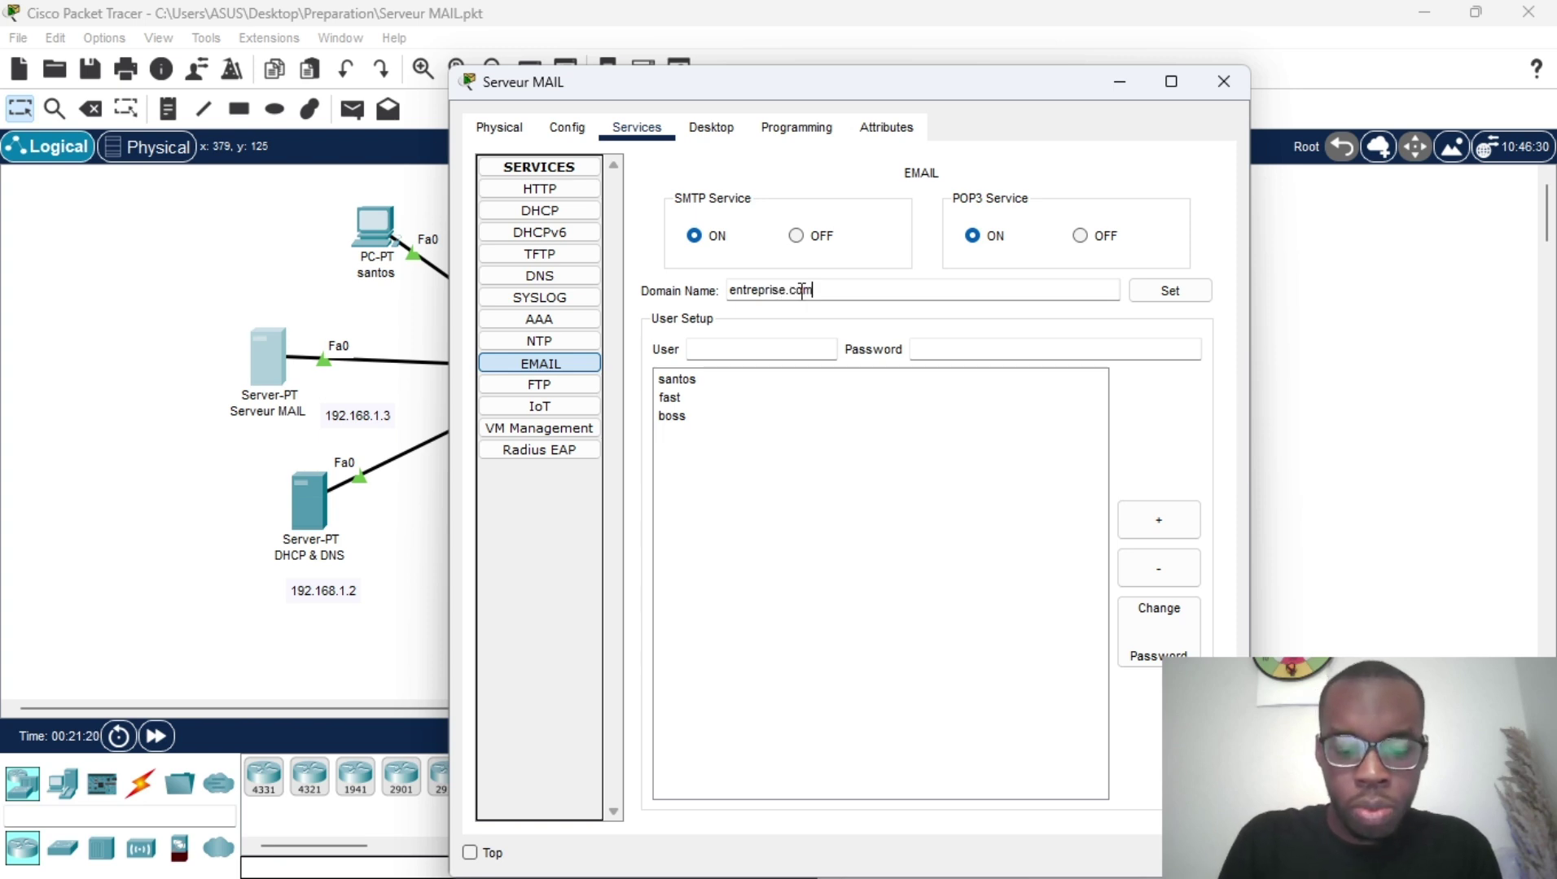
pyautogui.click(1151, 298)
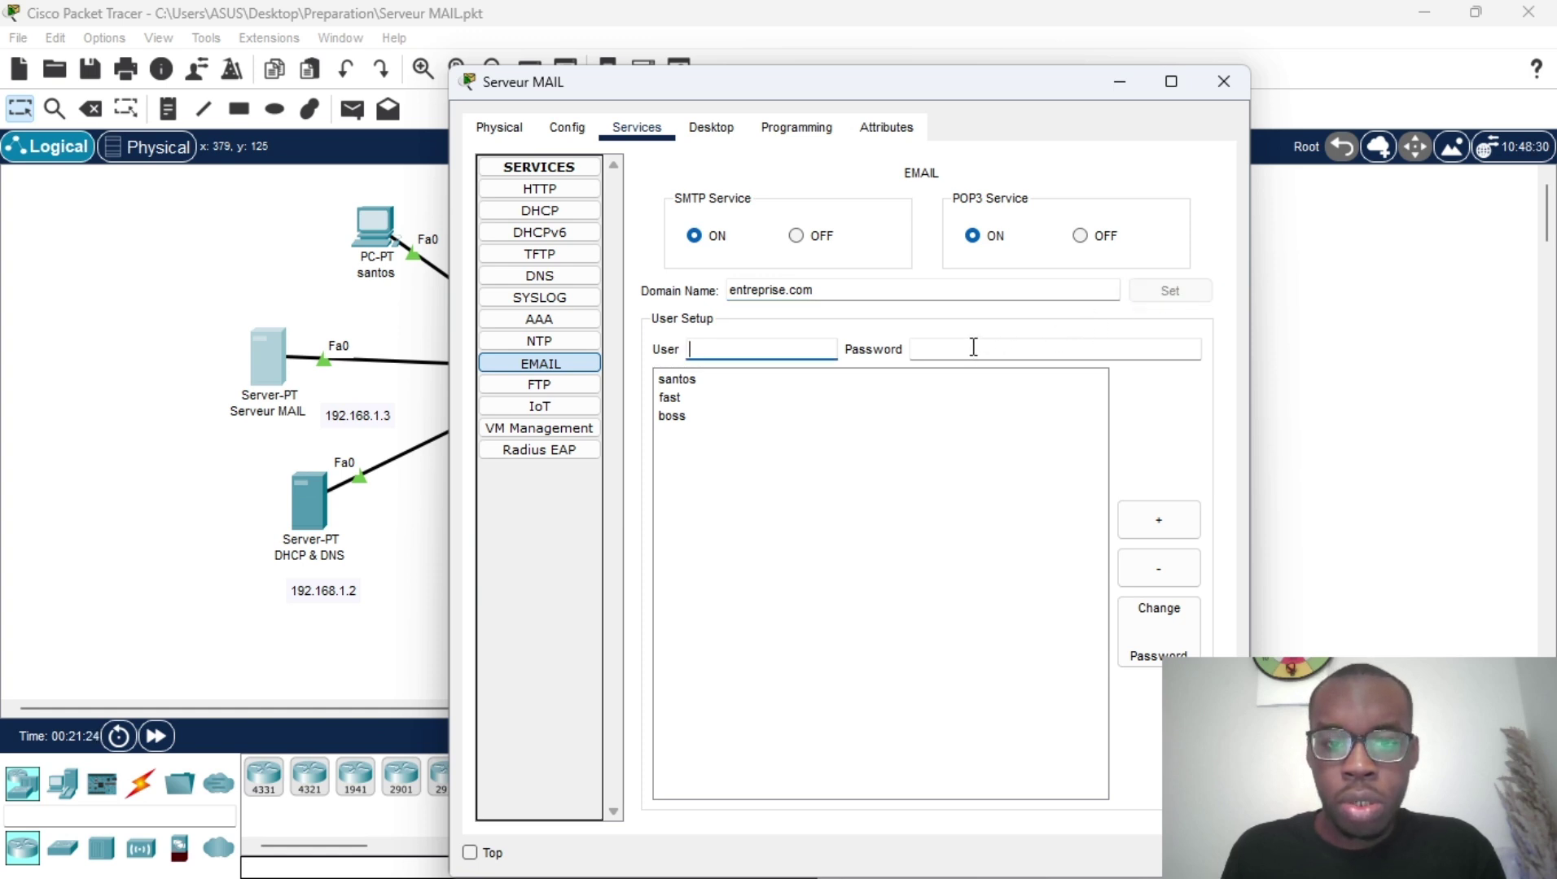
pyautogui.click(985, 291)
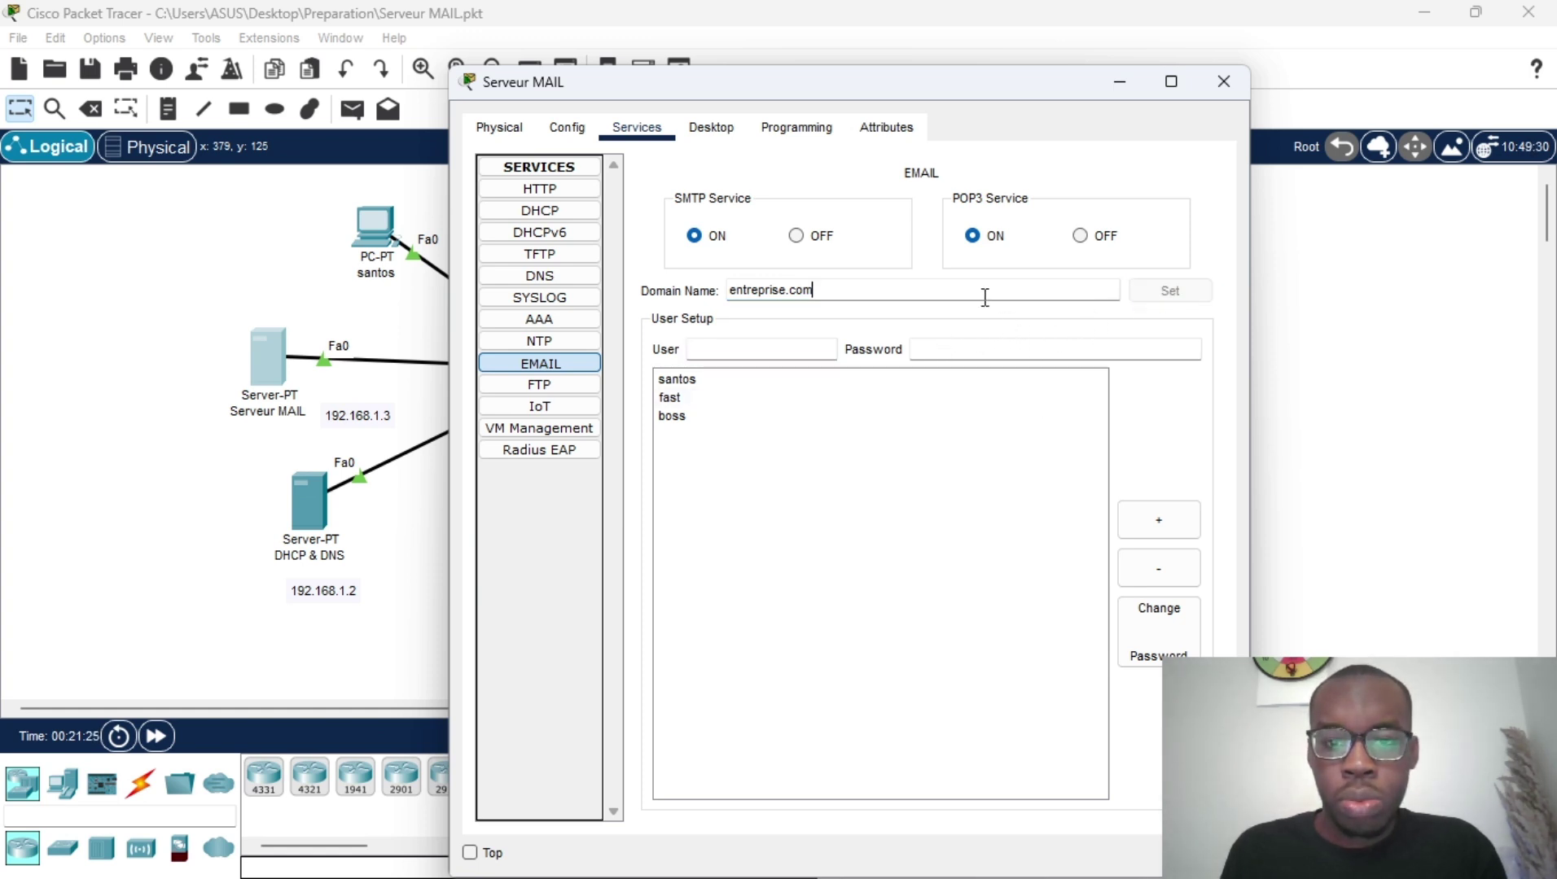
pyautogui.click(1237, 188)
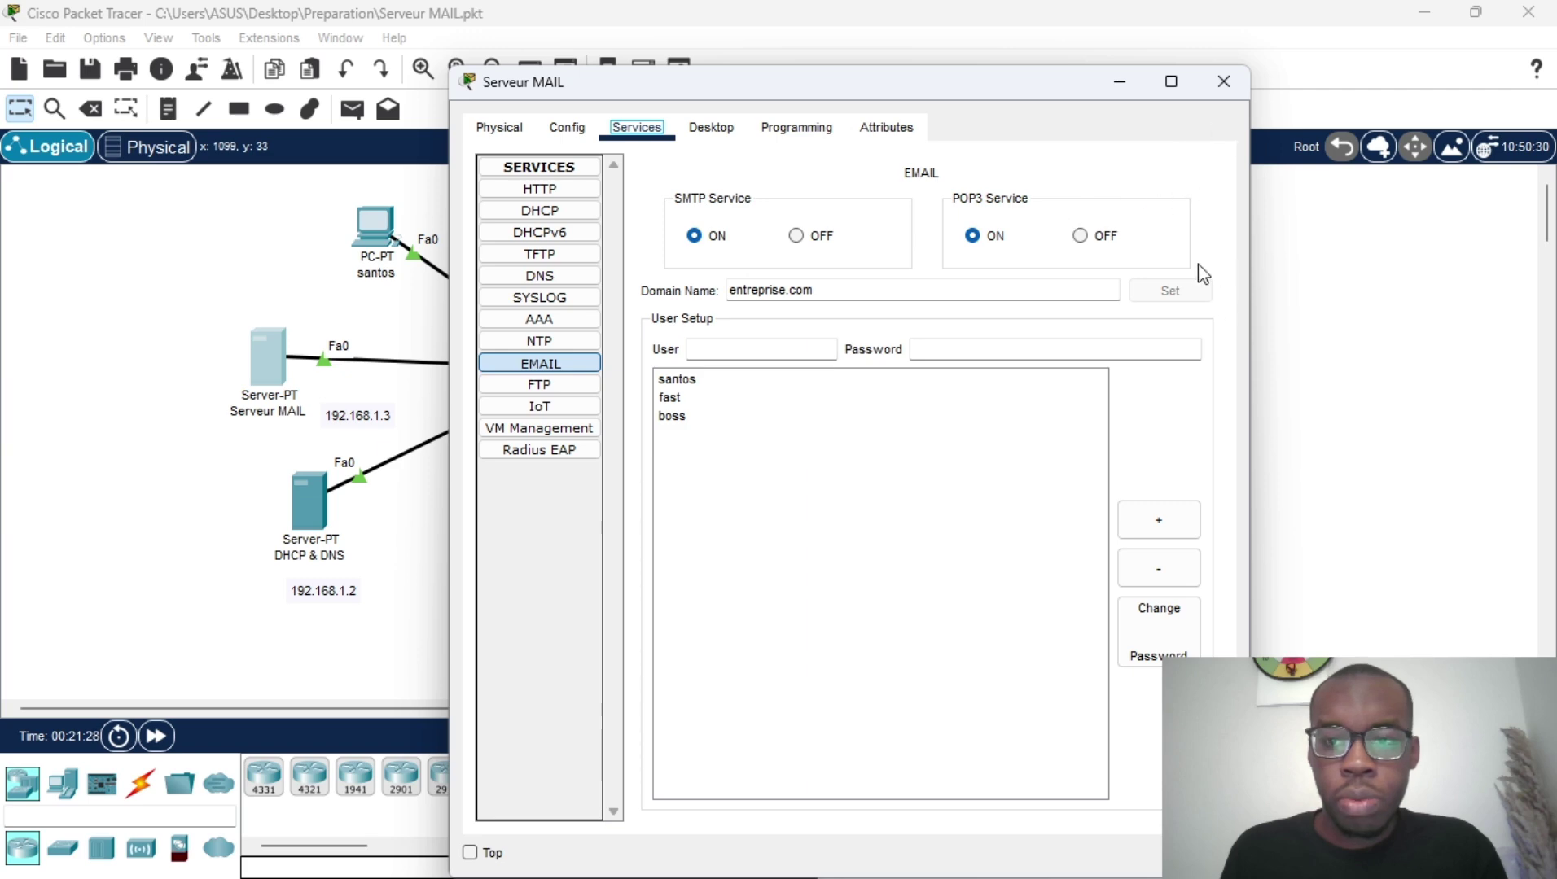
pyautogui.click(1223, 82)
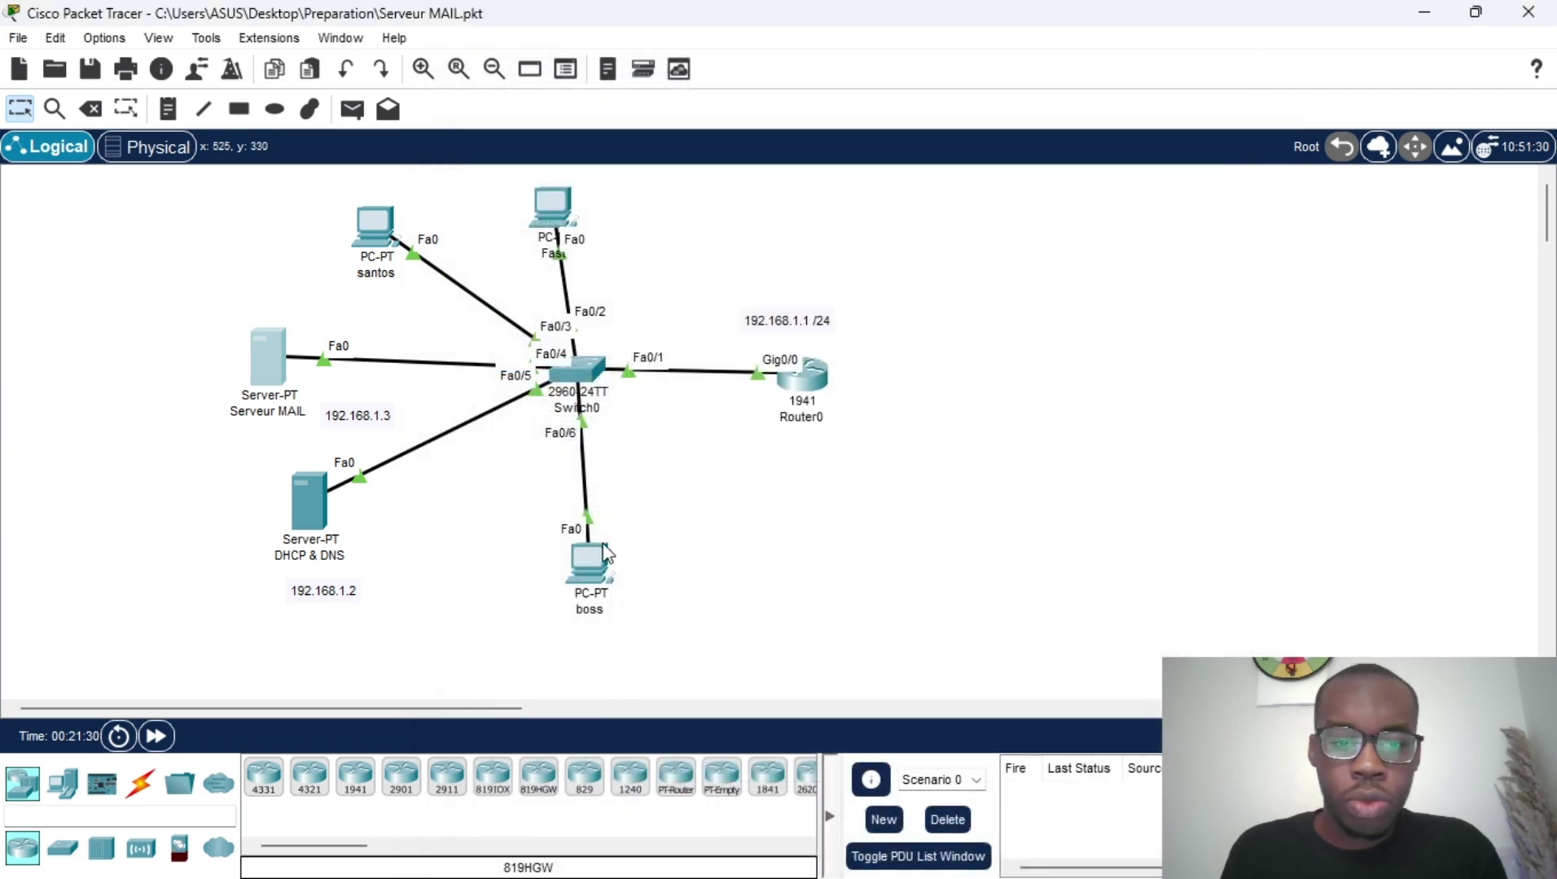
# Step: Open the santos PC's email client, closing the leftover ping window first
pyautogui.click(588, 560)
pyautogui.click(1223, 83)
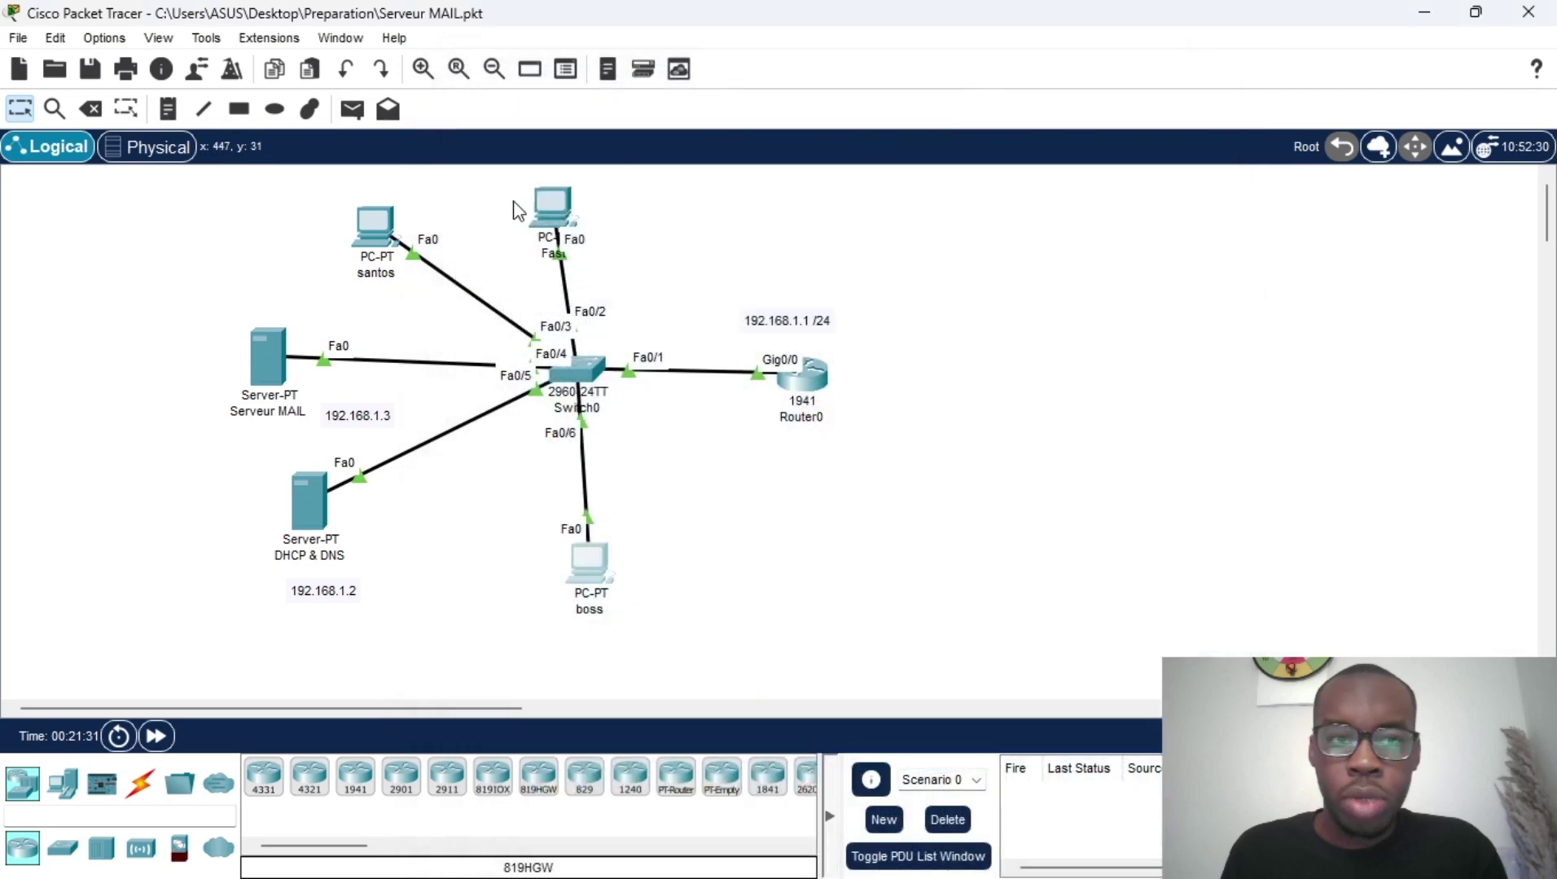
pyautogui.click(383, 228)
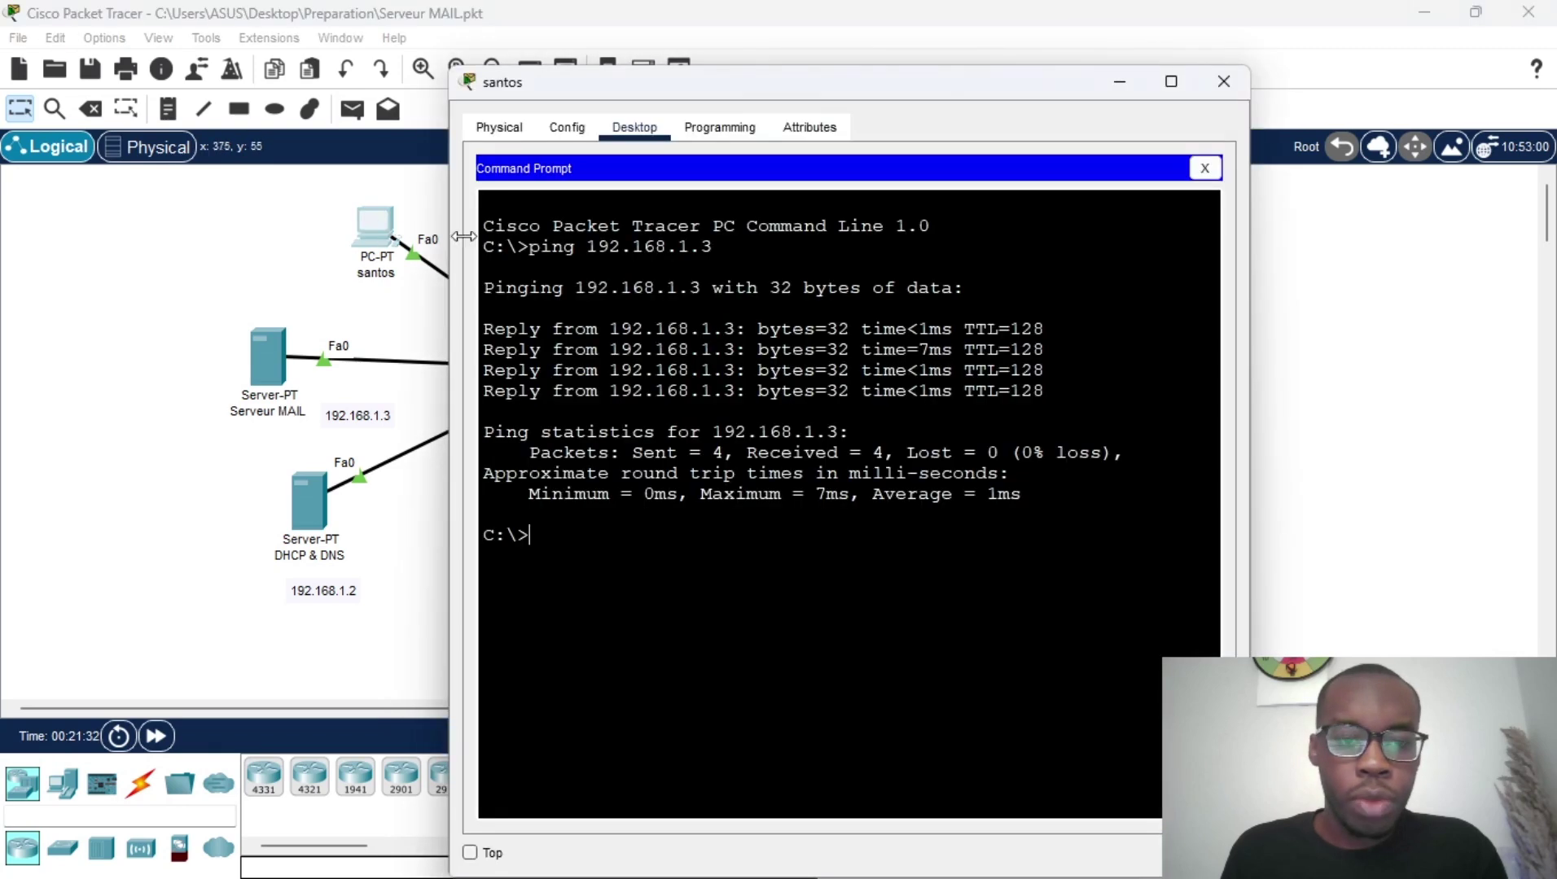
pyautogui.click(692, 128)
pyautogui.click(635, 131)
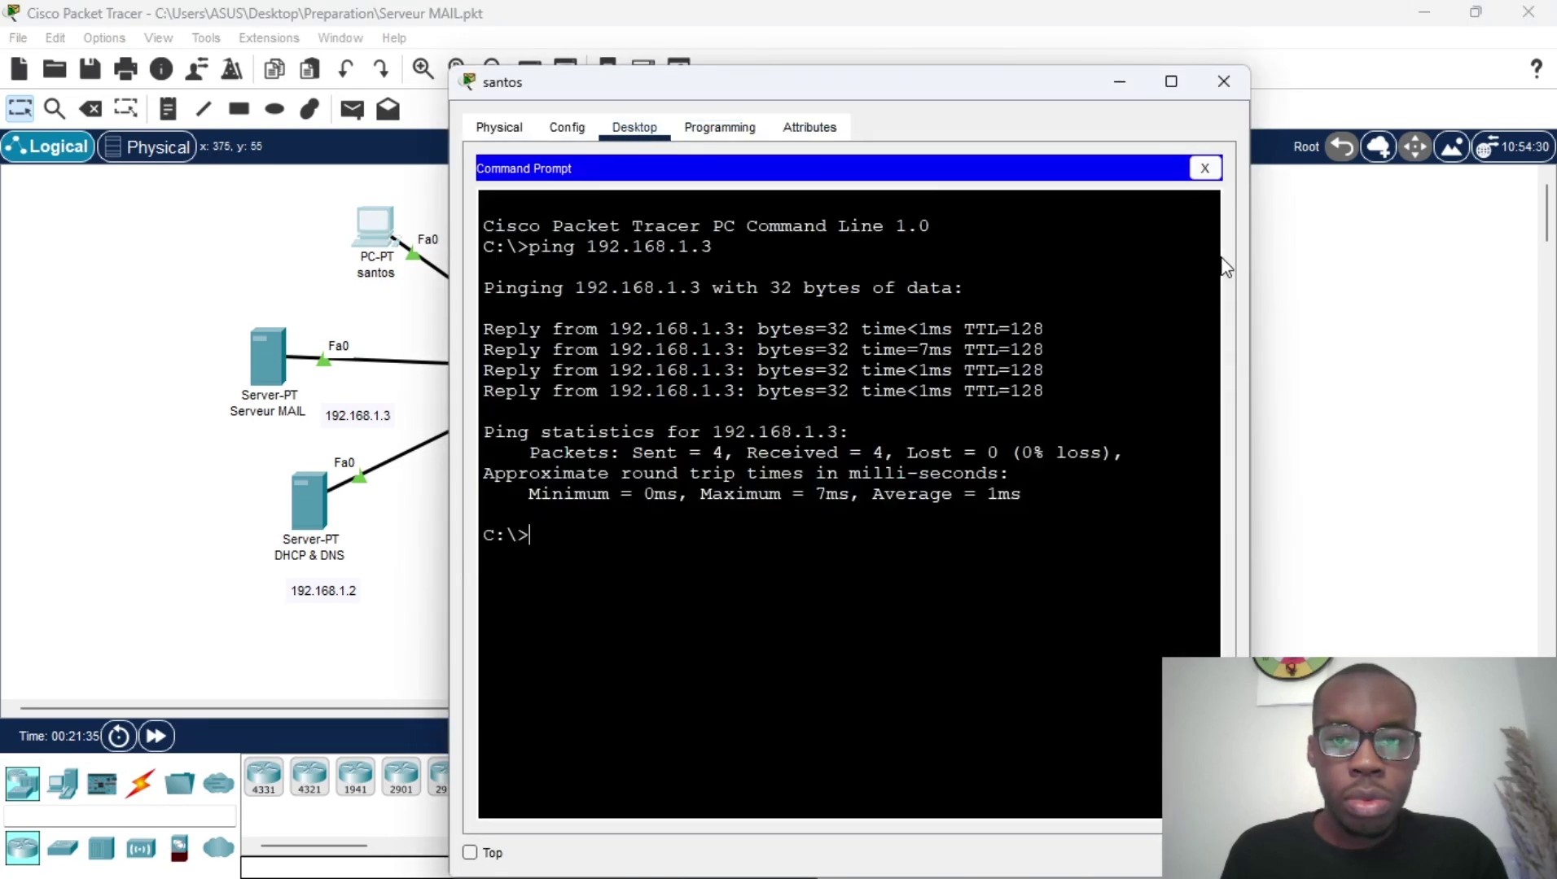
pyautogui.click(1206, 171)
pyautogui.scroll(-3, 921, 489)
pyautogui.click(522, 538)
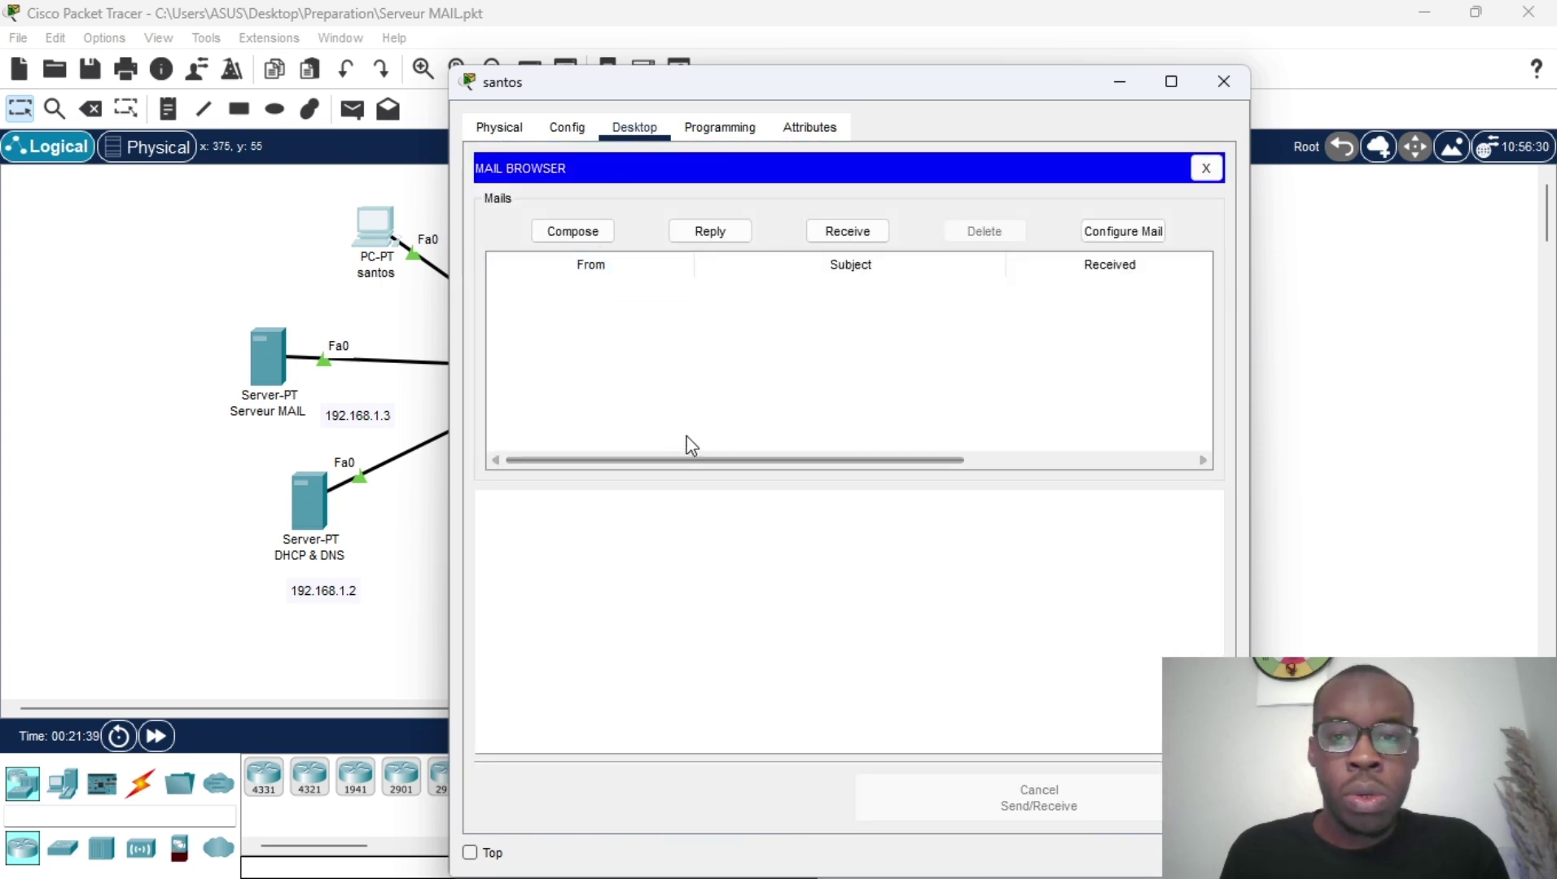
# Step: Send the boss a mail titled 'Test de santos vers Boss' reading 'Bonjour boss'
pyautogui.click(579, 232)
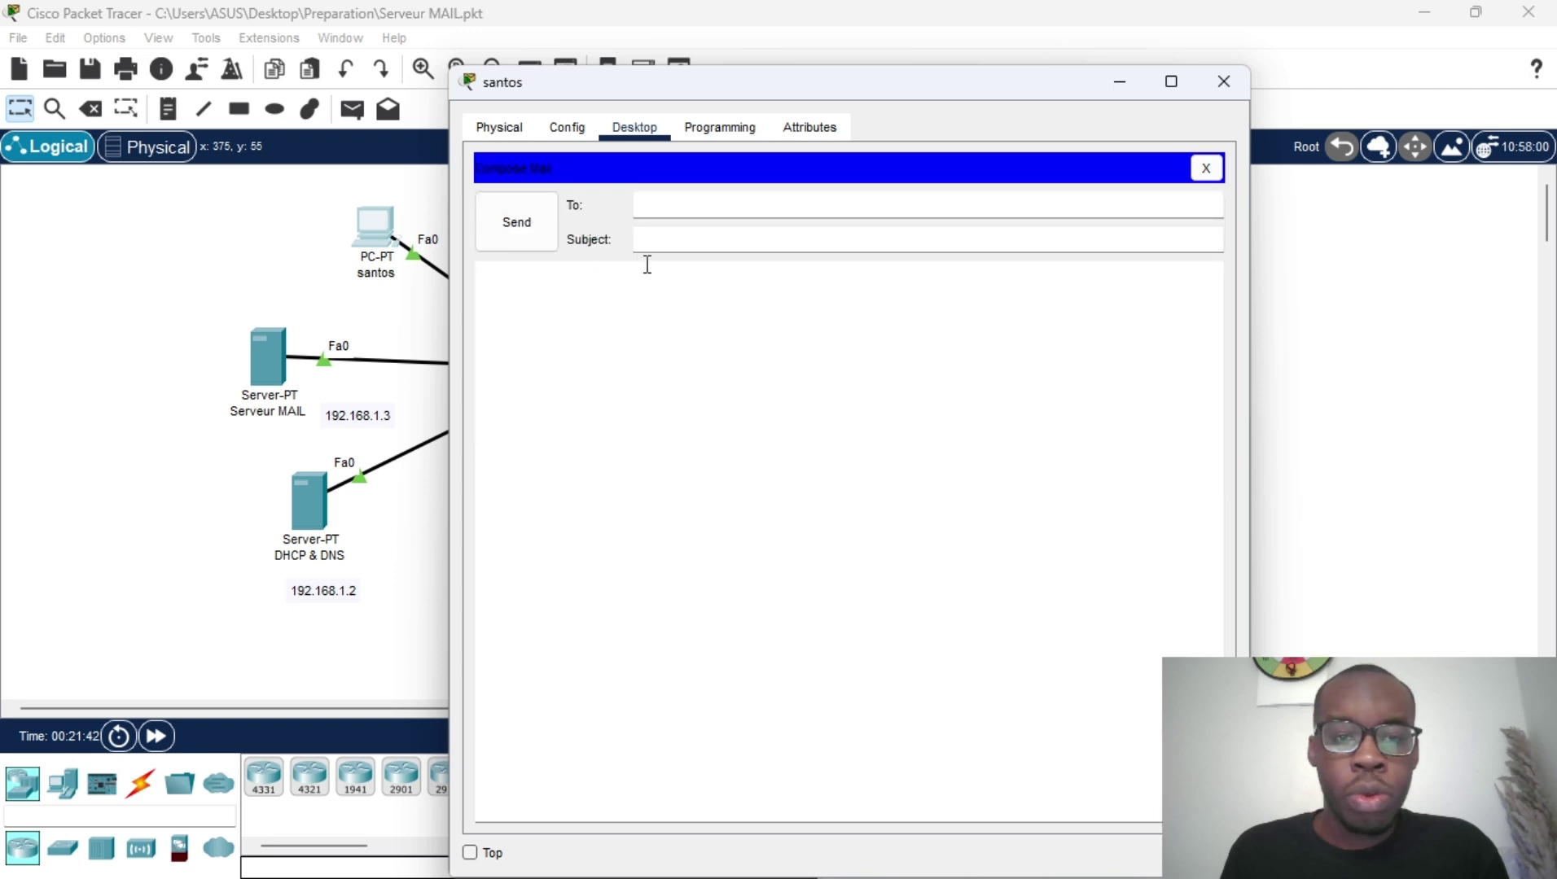
pyautogui.click(702, 201)
pyautogui.write('boss')
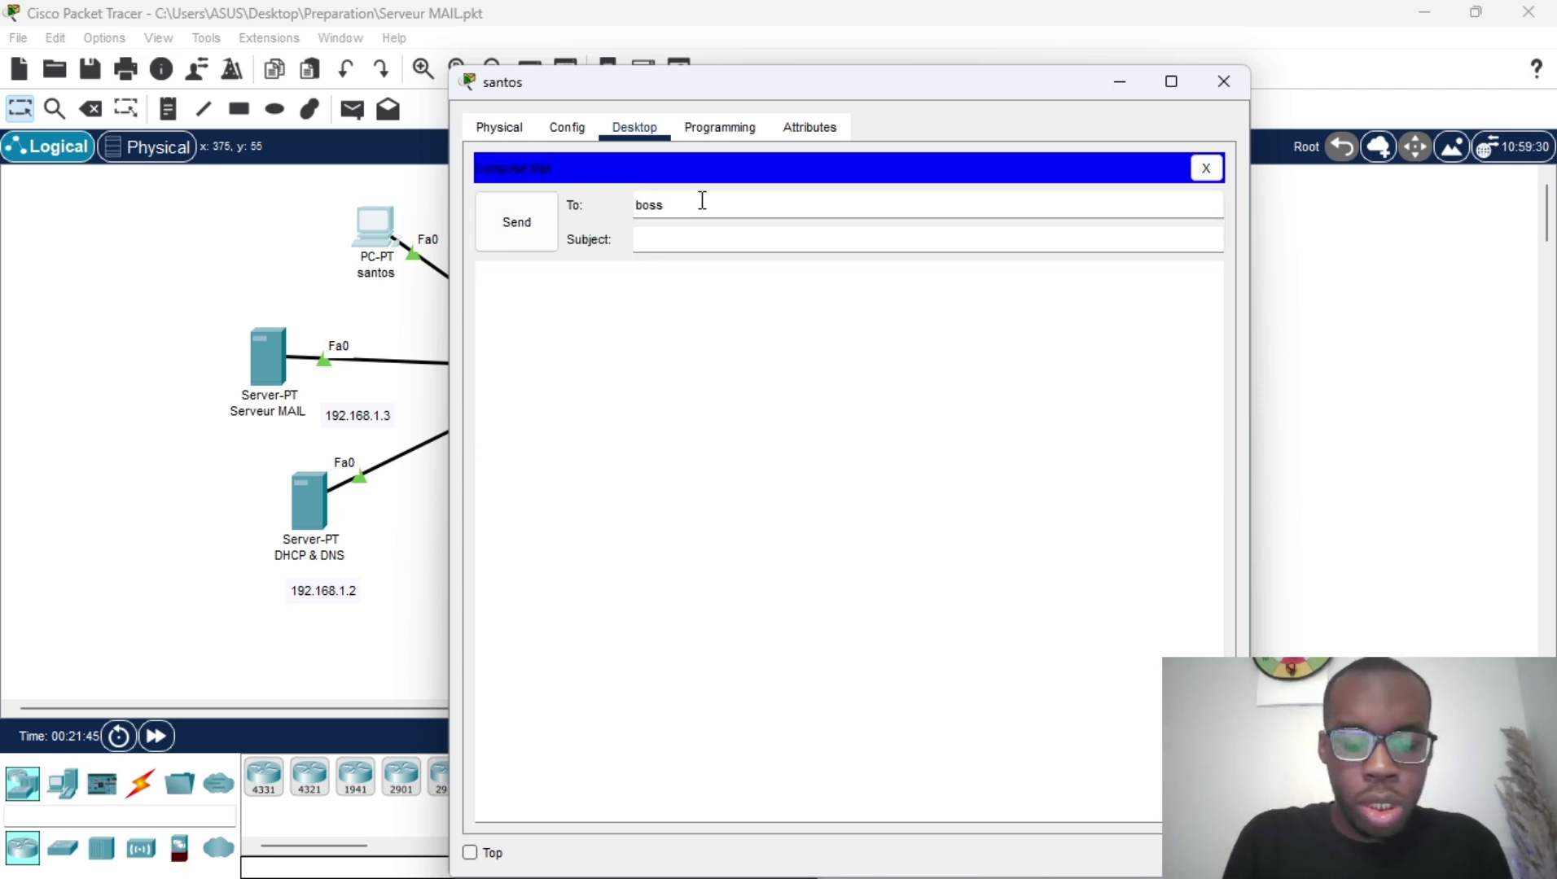
pyautogui.write('@entreprise')
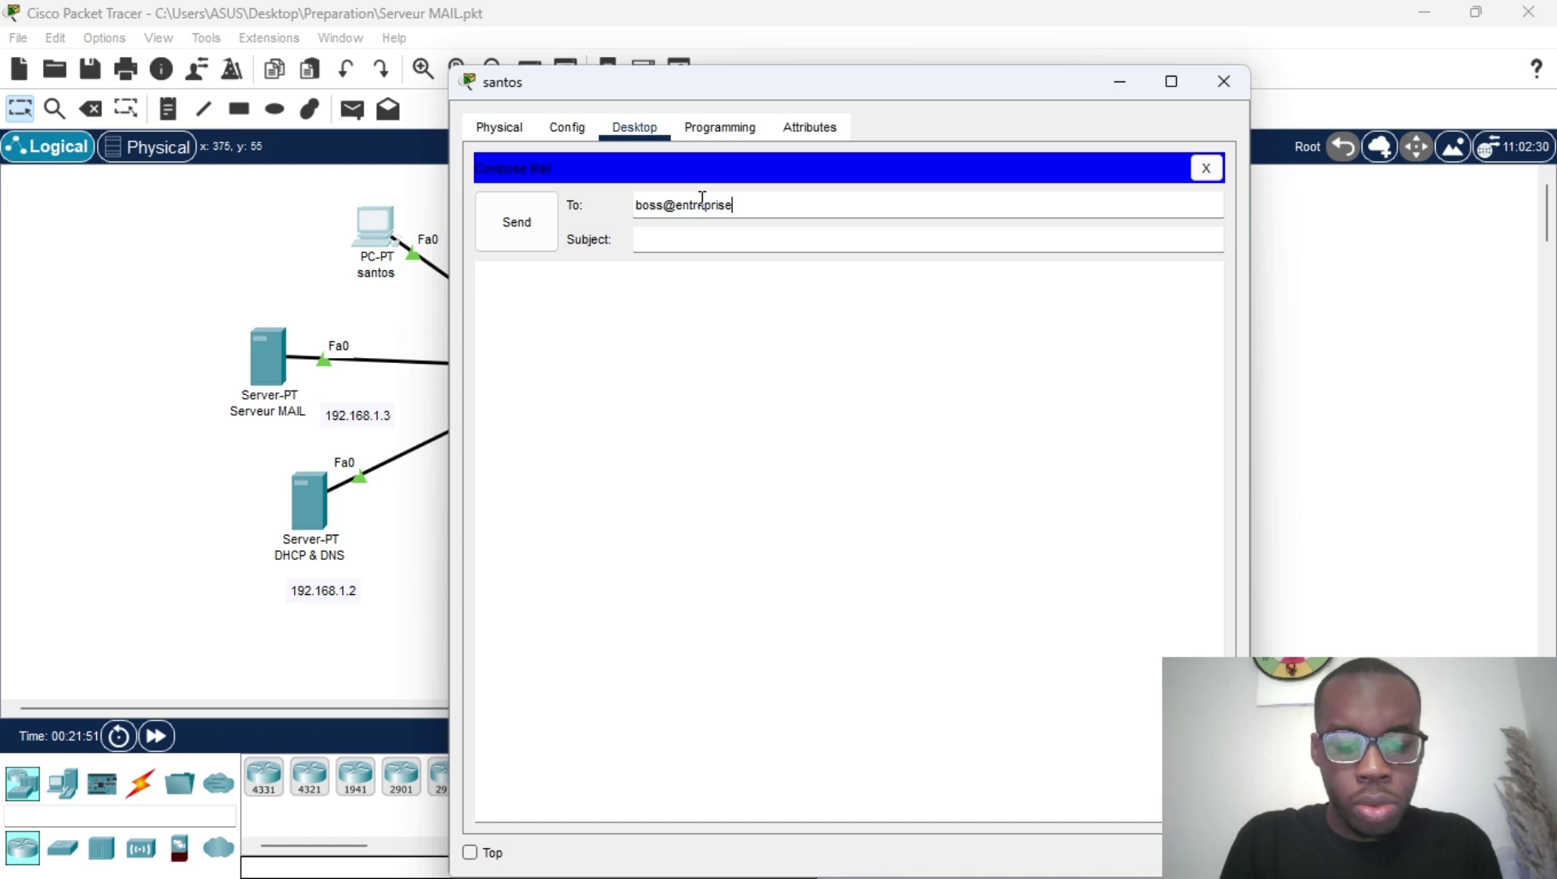
pyautogui.write('.com')
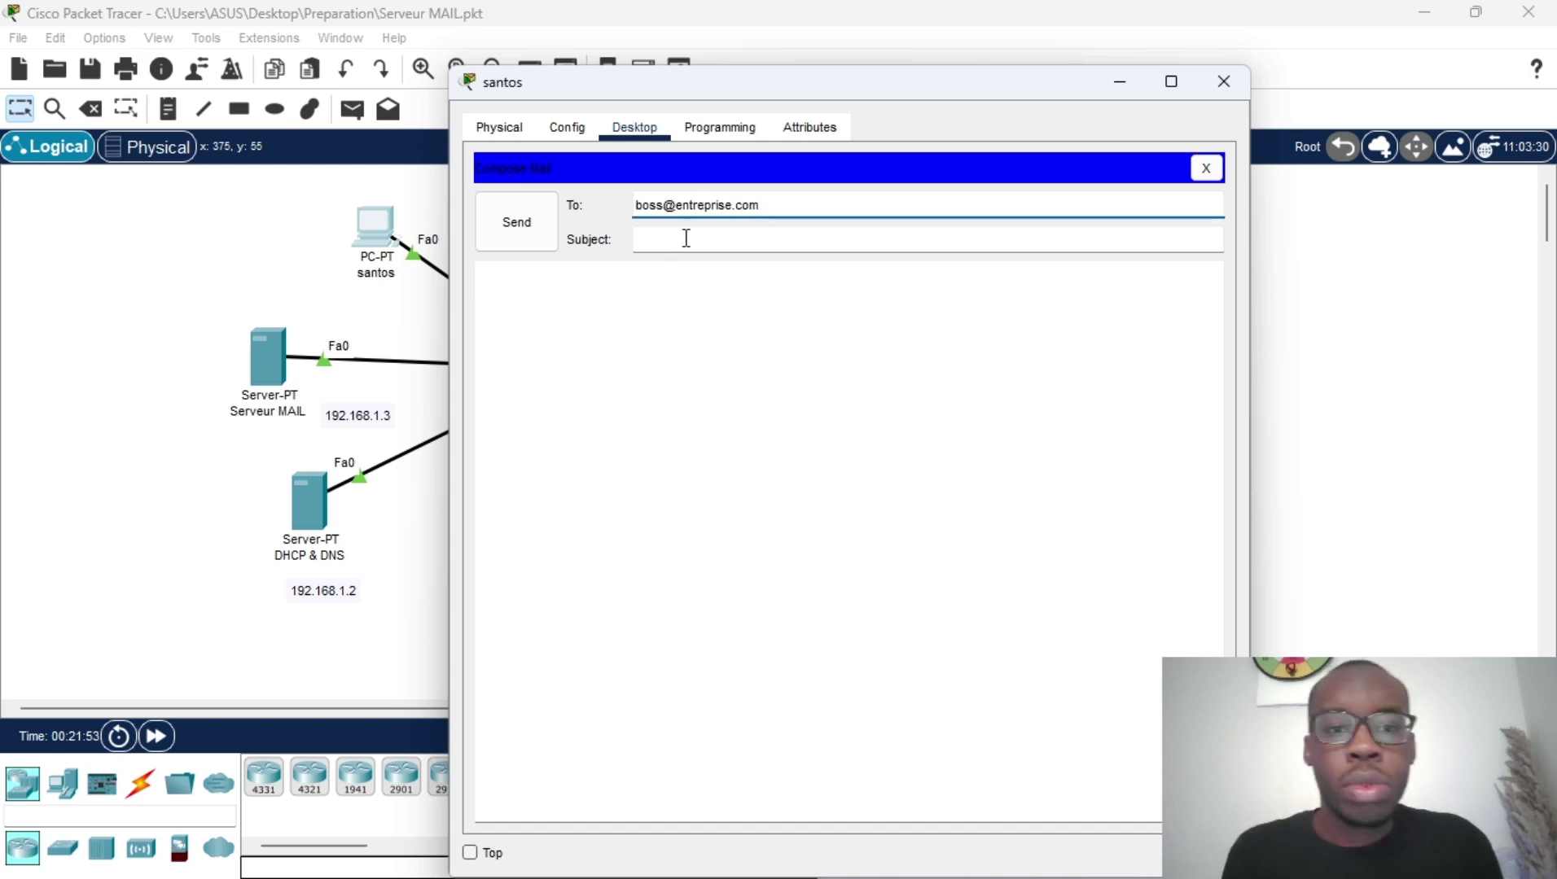
pyautogui.click(686, 239)
pyautogui.write('Te')
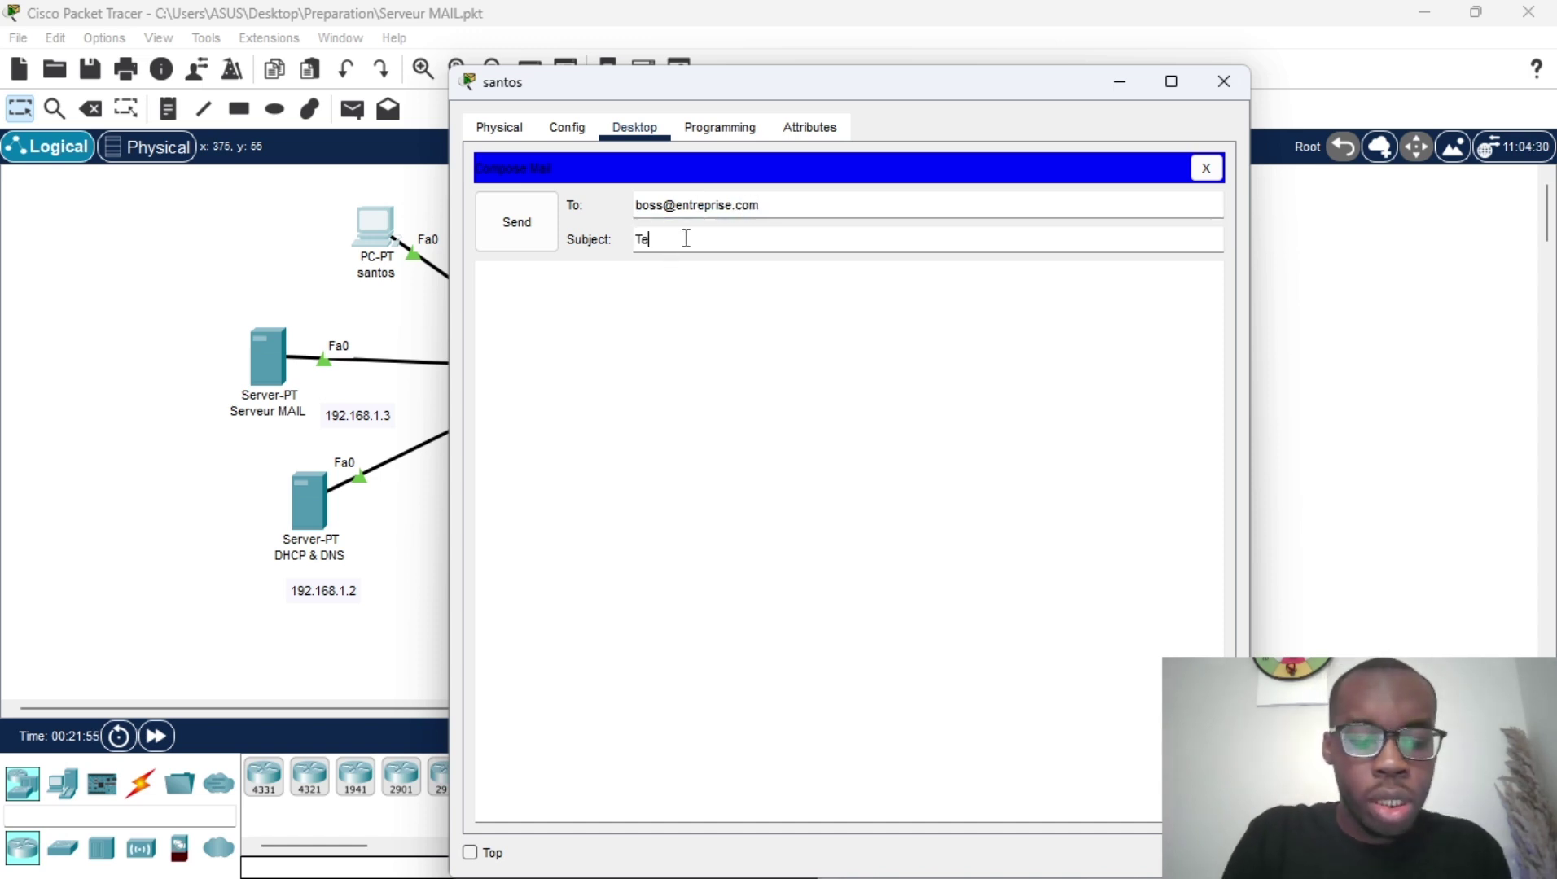
pyautogui.write('st de sa')
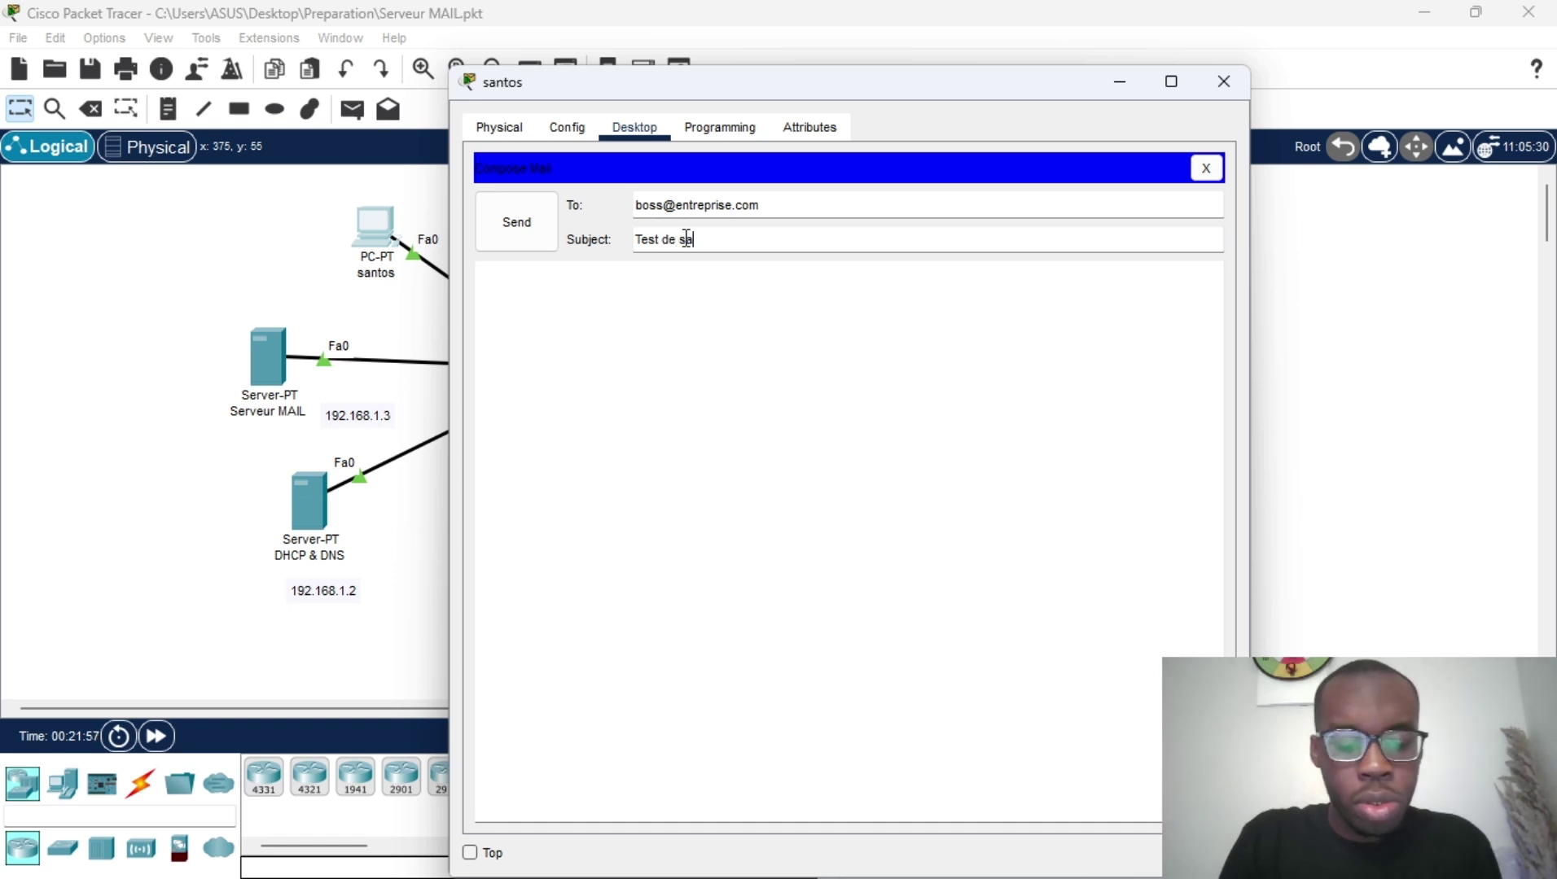
pyautogui.write('ntos ve')
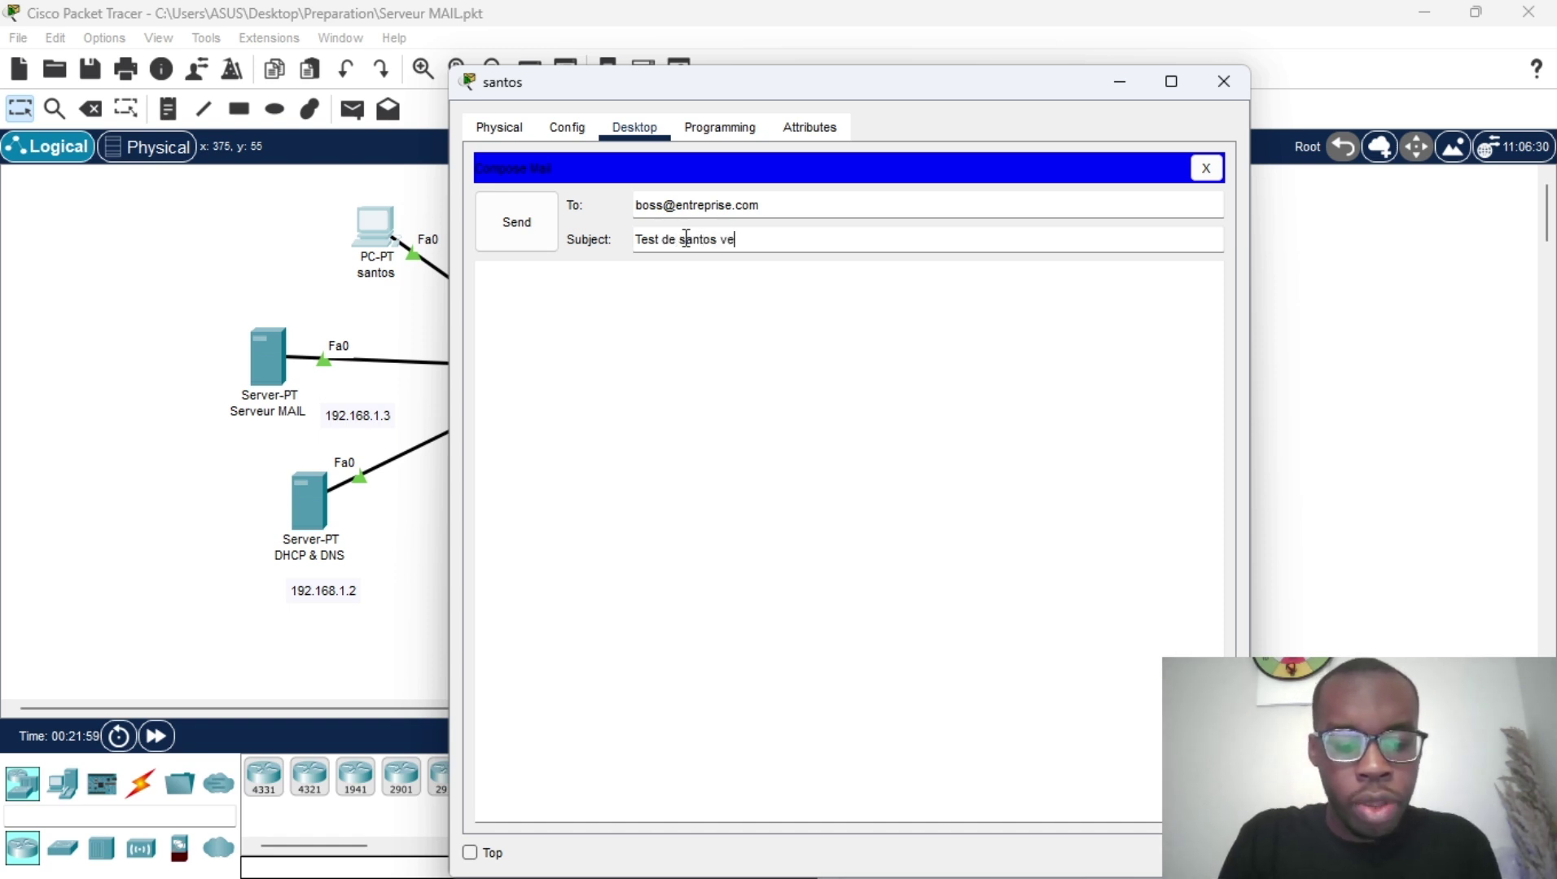
pyautogui.write('rs Boss')
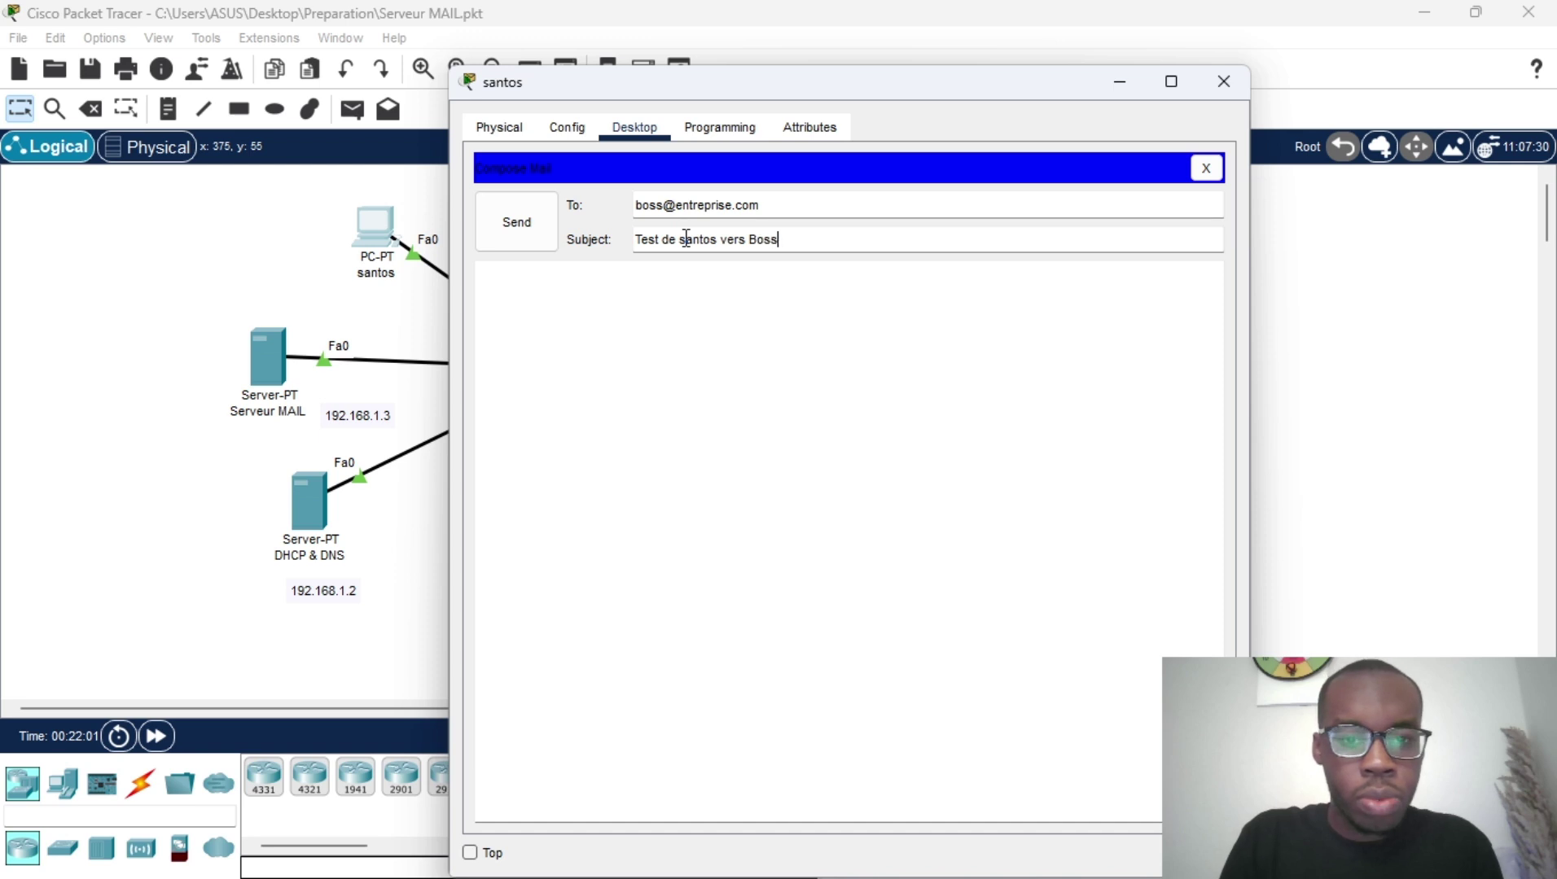
pyautogui.click(686, 314)
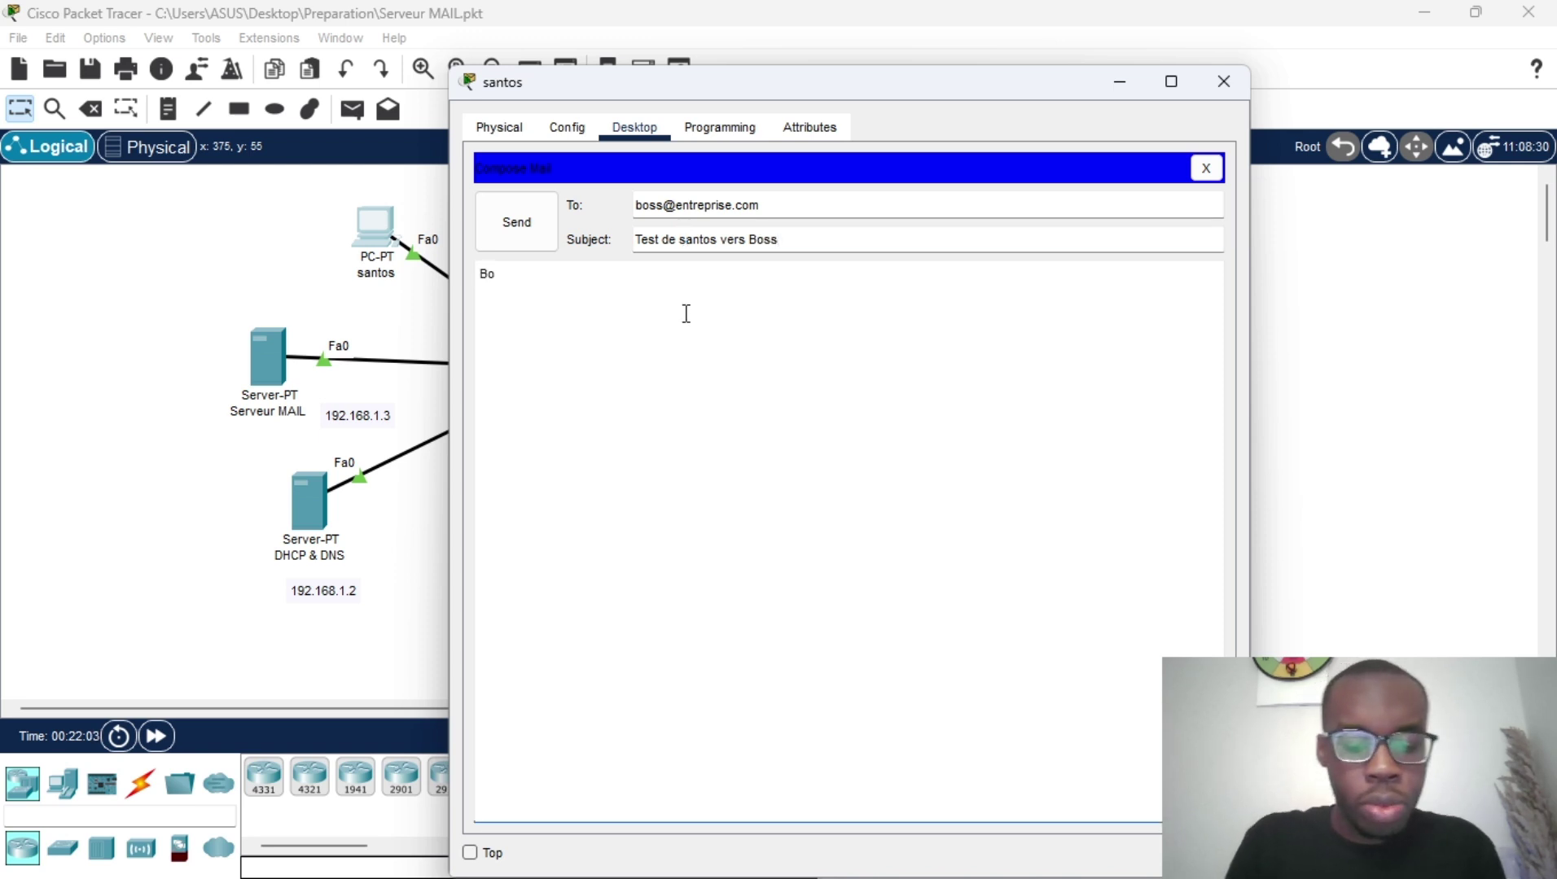
pyautogui.write('Bonjour ')
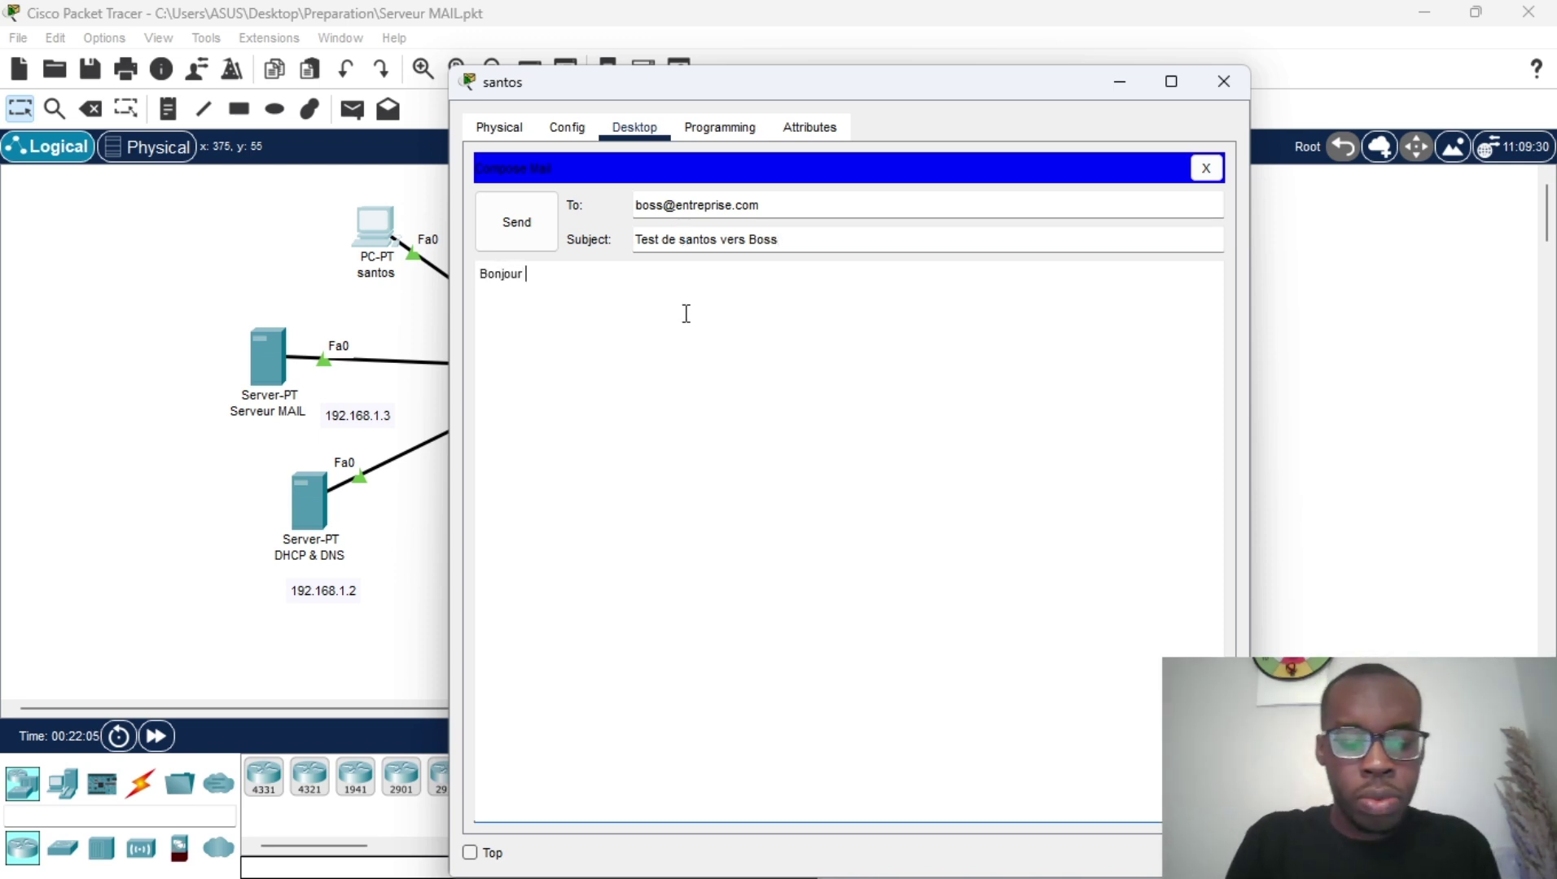
pyautogui.write('boss')
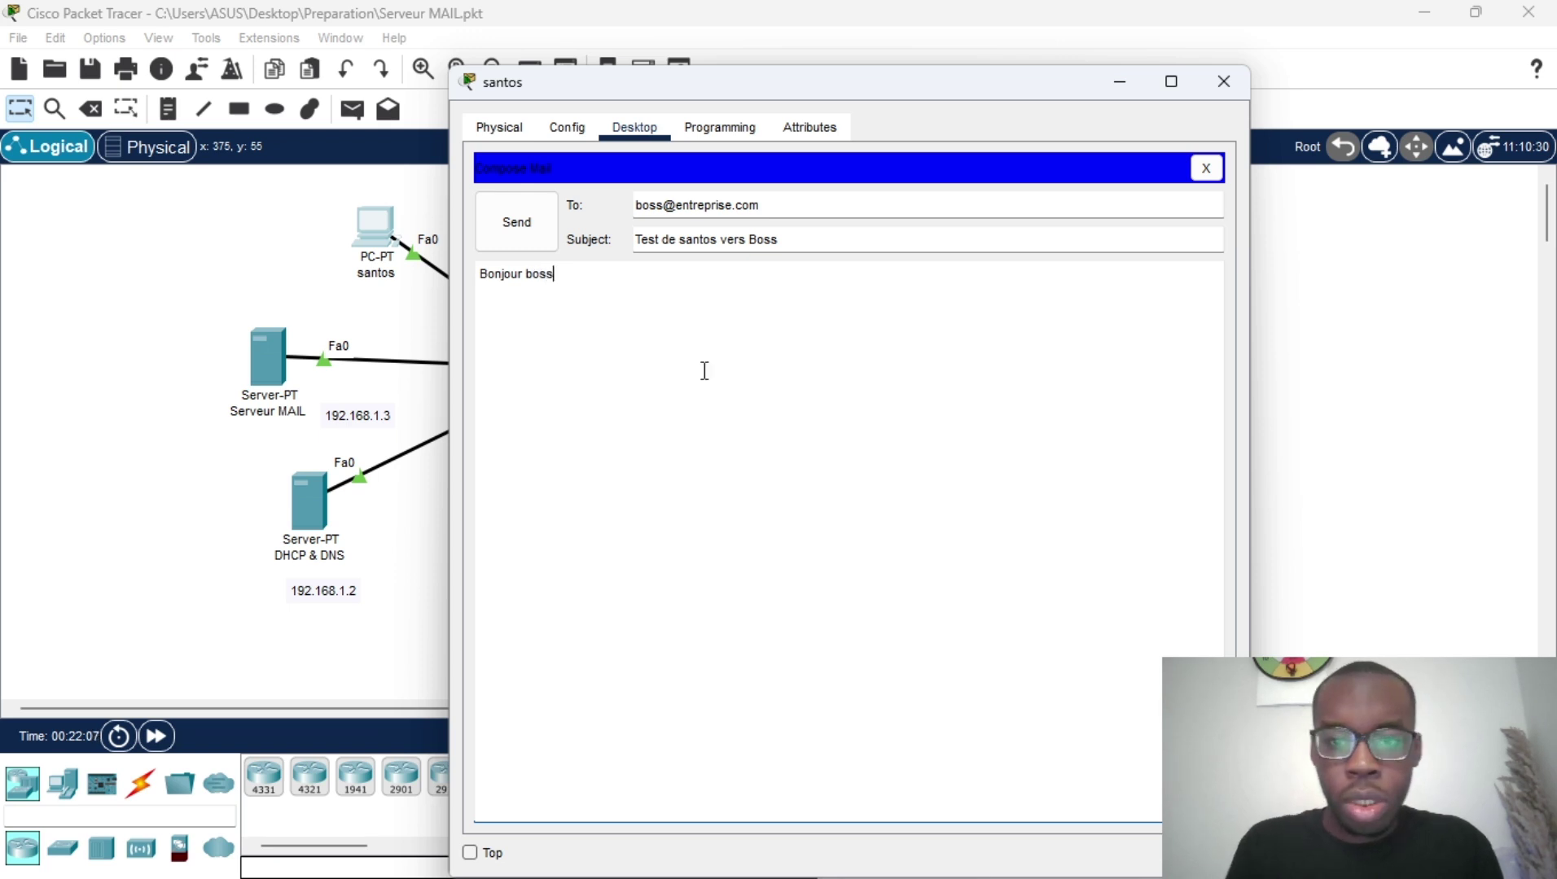
pyautogui.click(533, 240)
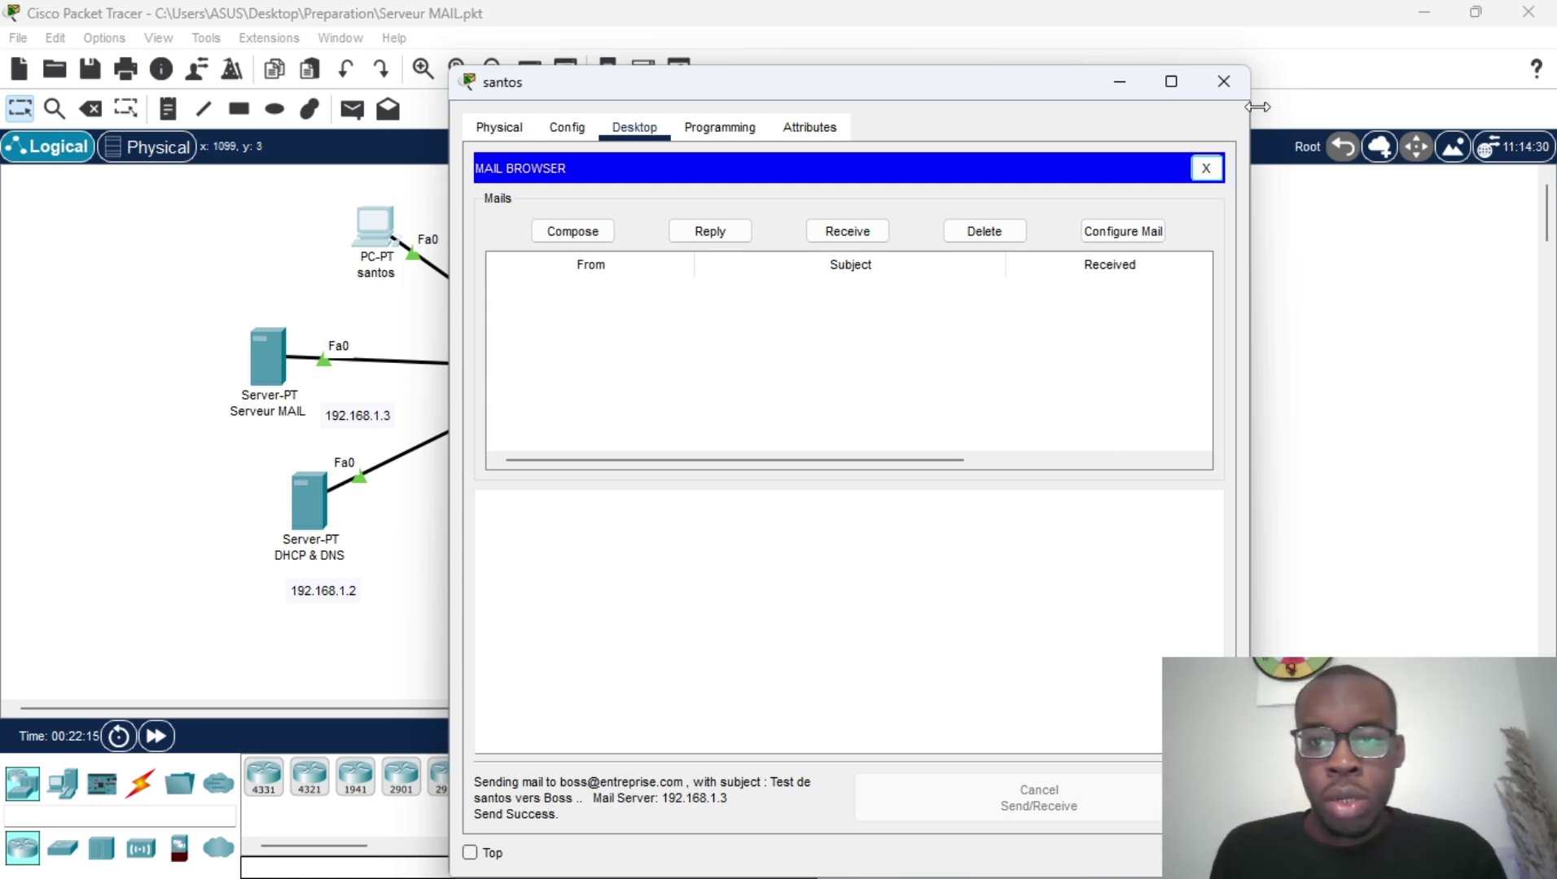
# Step: Open the Fast PC's email client and start a new message addressed to the boss
pyautogui.click(1231, 78)
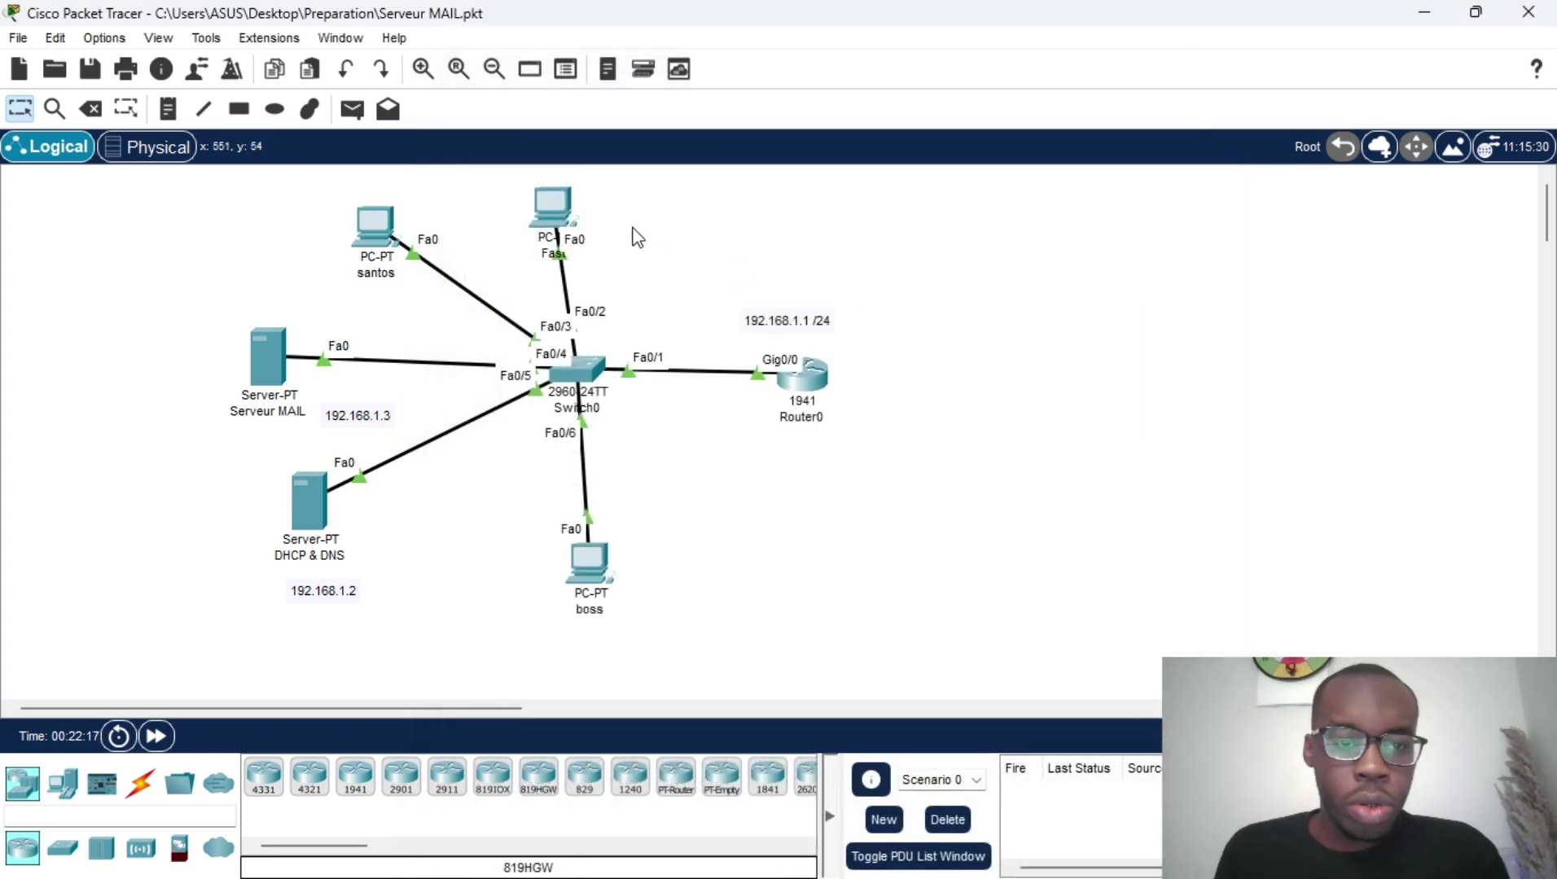
pyautogui.click(554, 201)
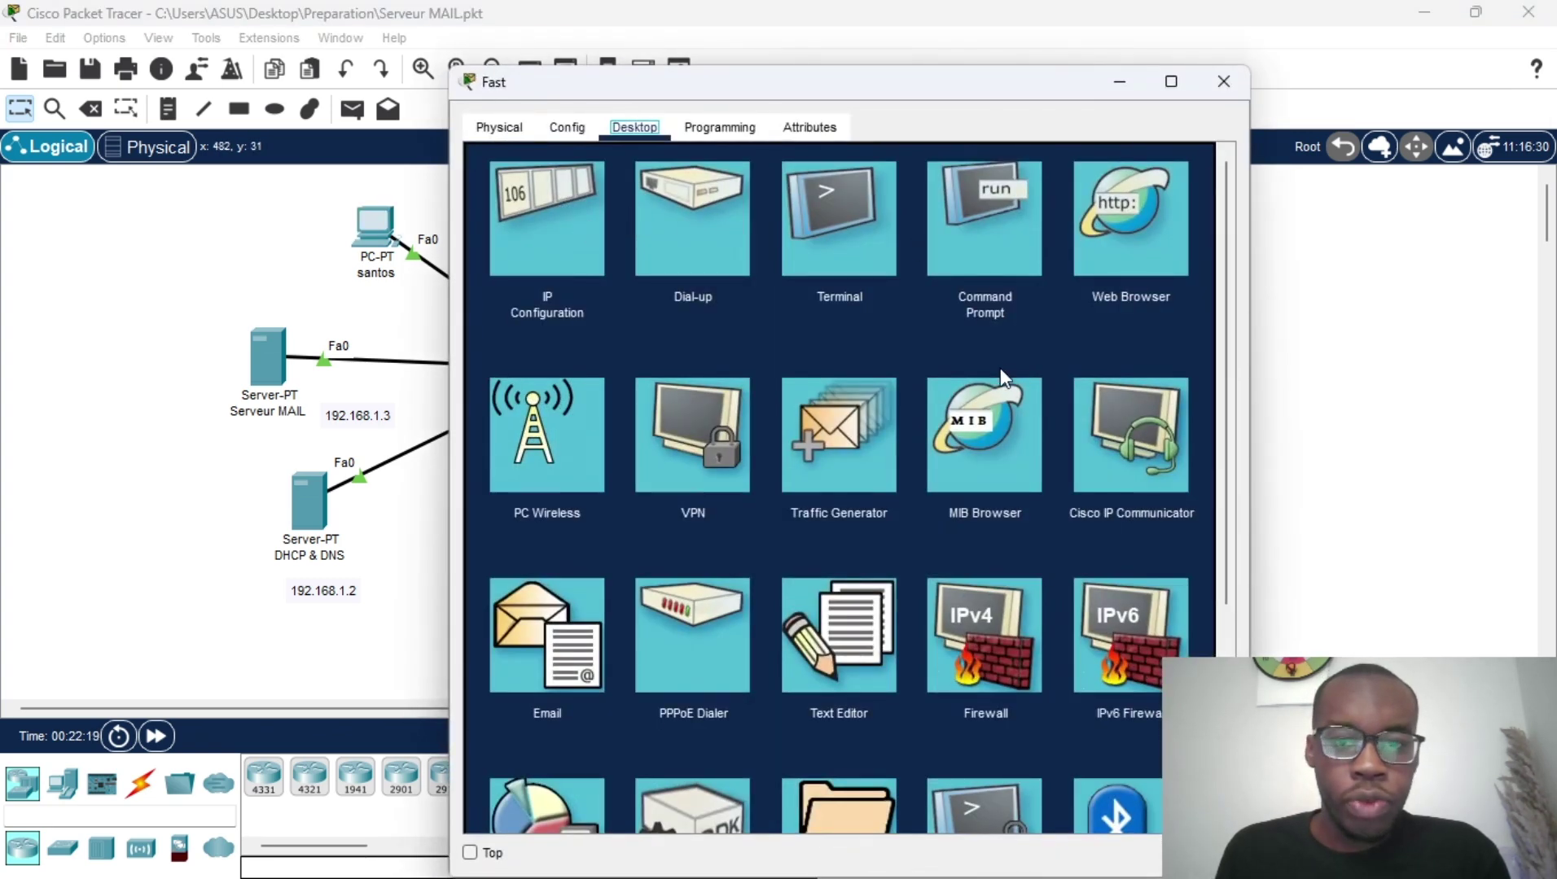
pyautogui.click(534, 620)
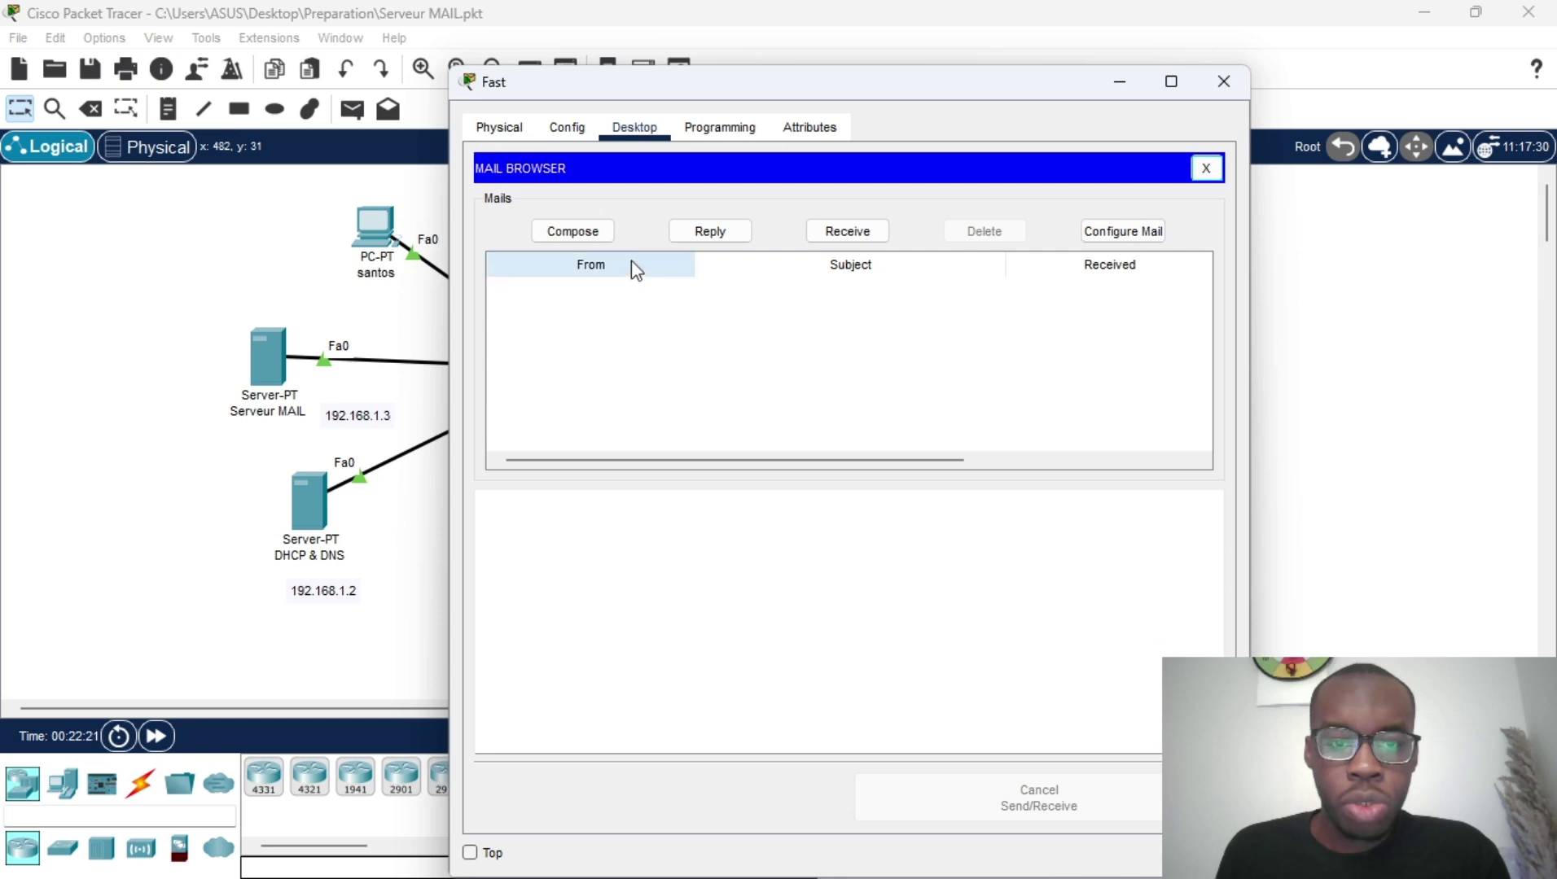
pyautogui.click(609, 234)
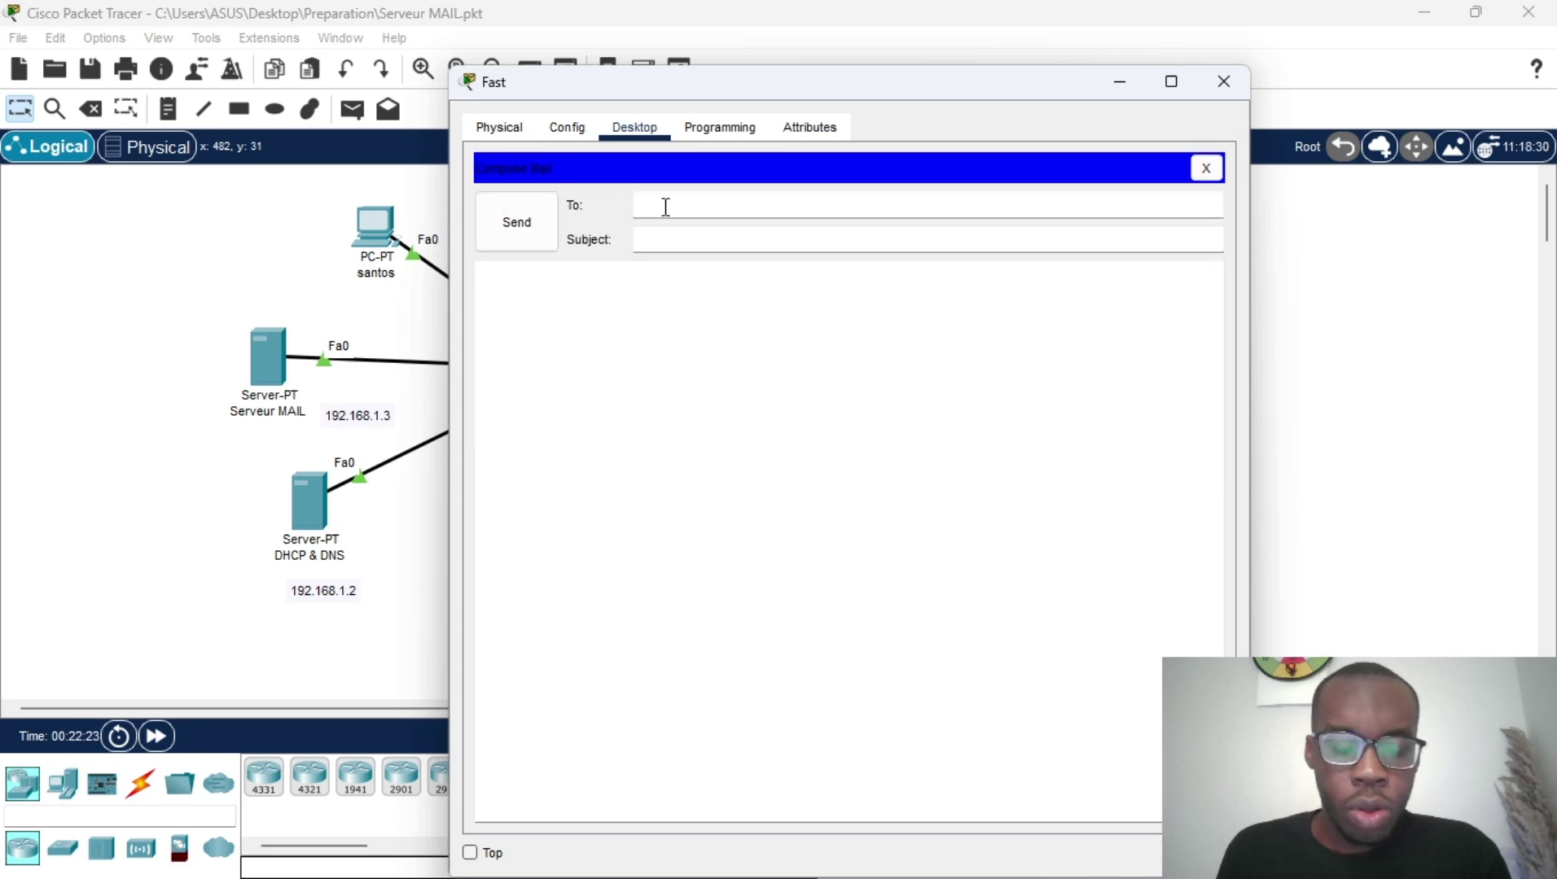
pyautogui.write('boss')
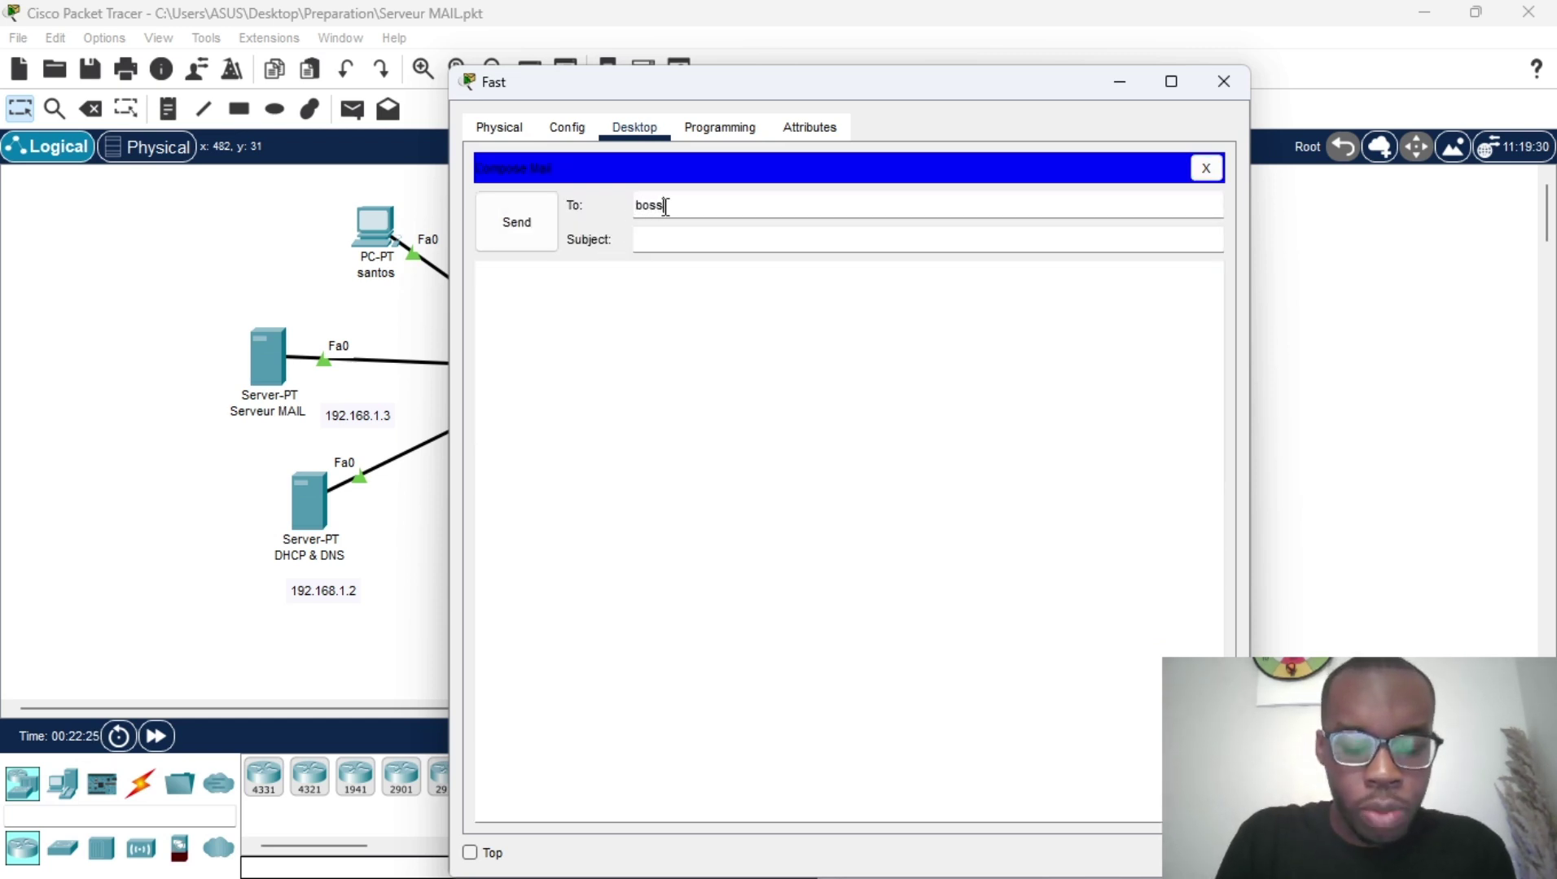
pyautogui.write('@entr')
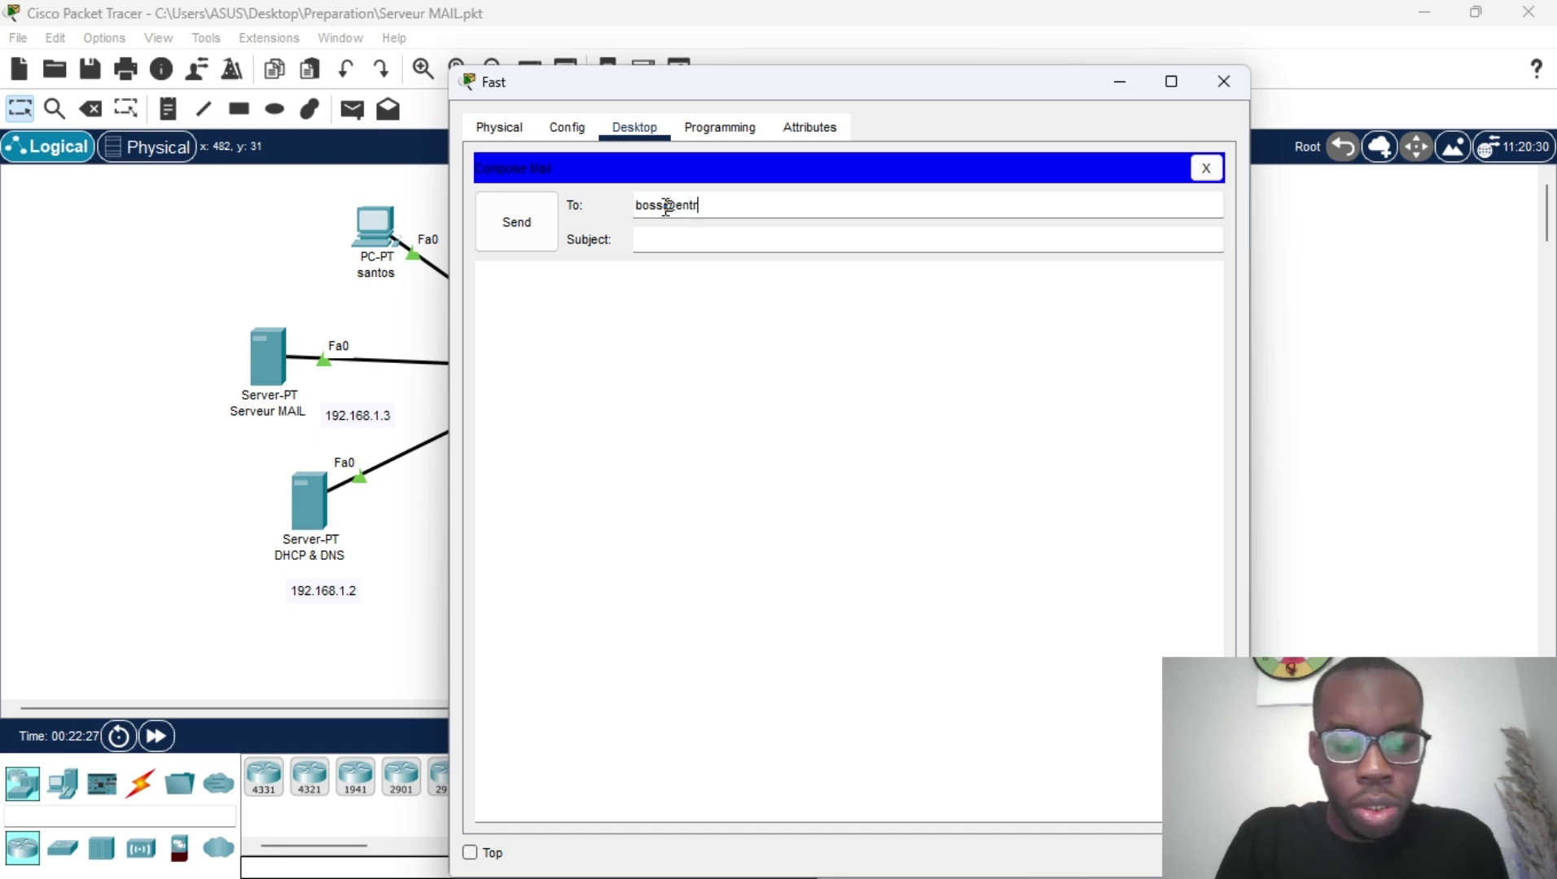
pyautogui.write('eprise')
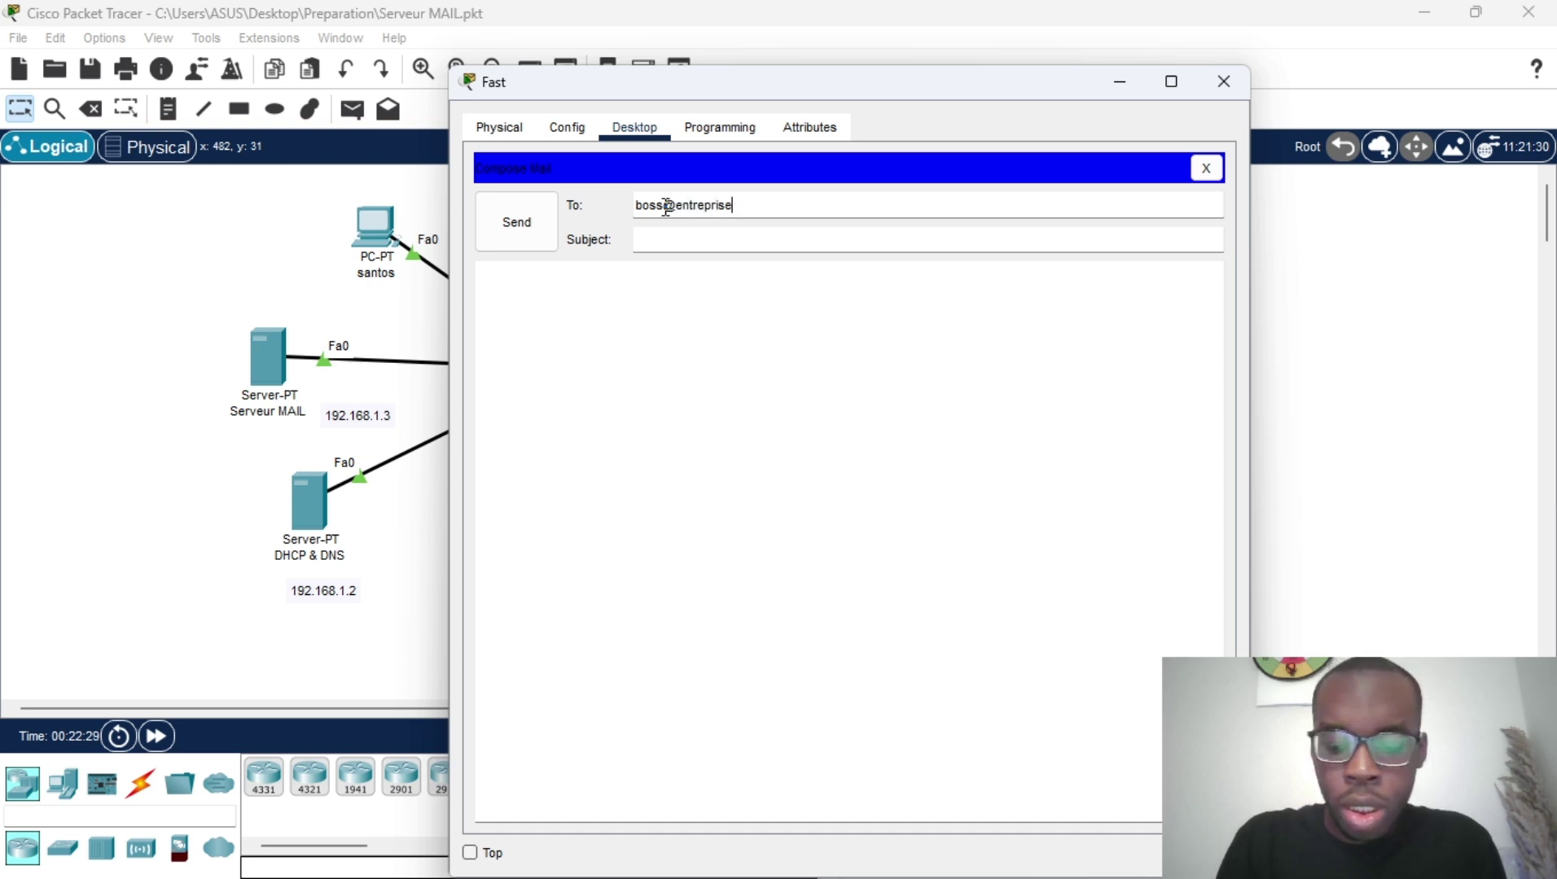
pyautogui.write('.com')
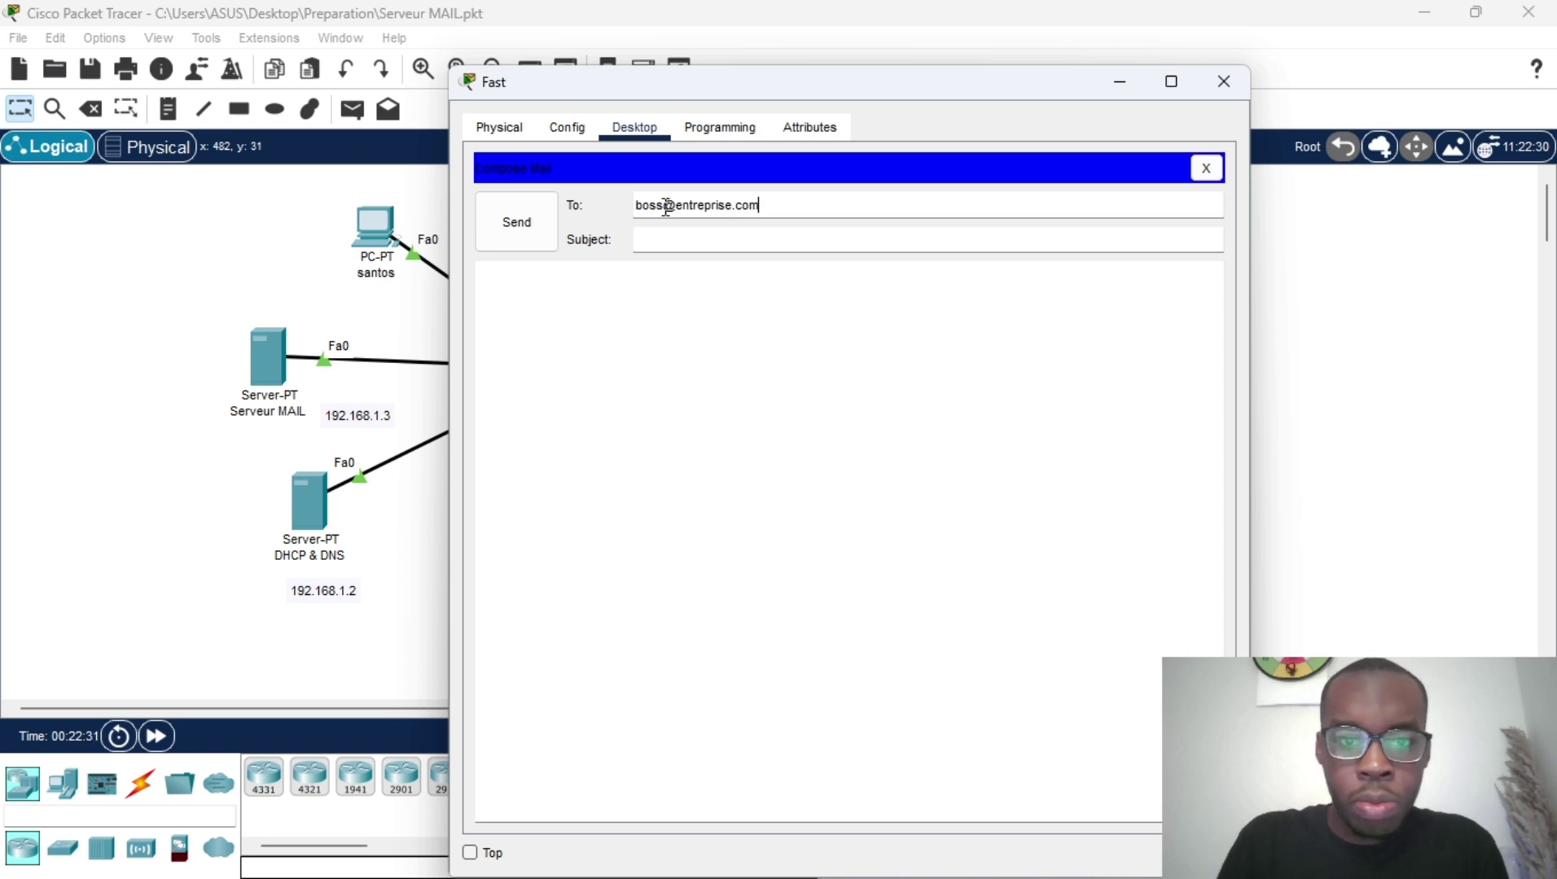
# Step: Give it subject 'salutation de Fast' and body 'Salut Boss', then send it
pyautogui.click(683, 249)
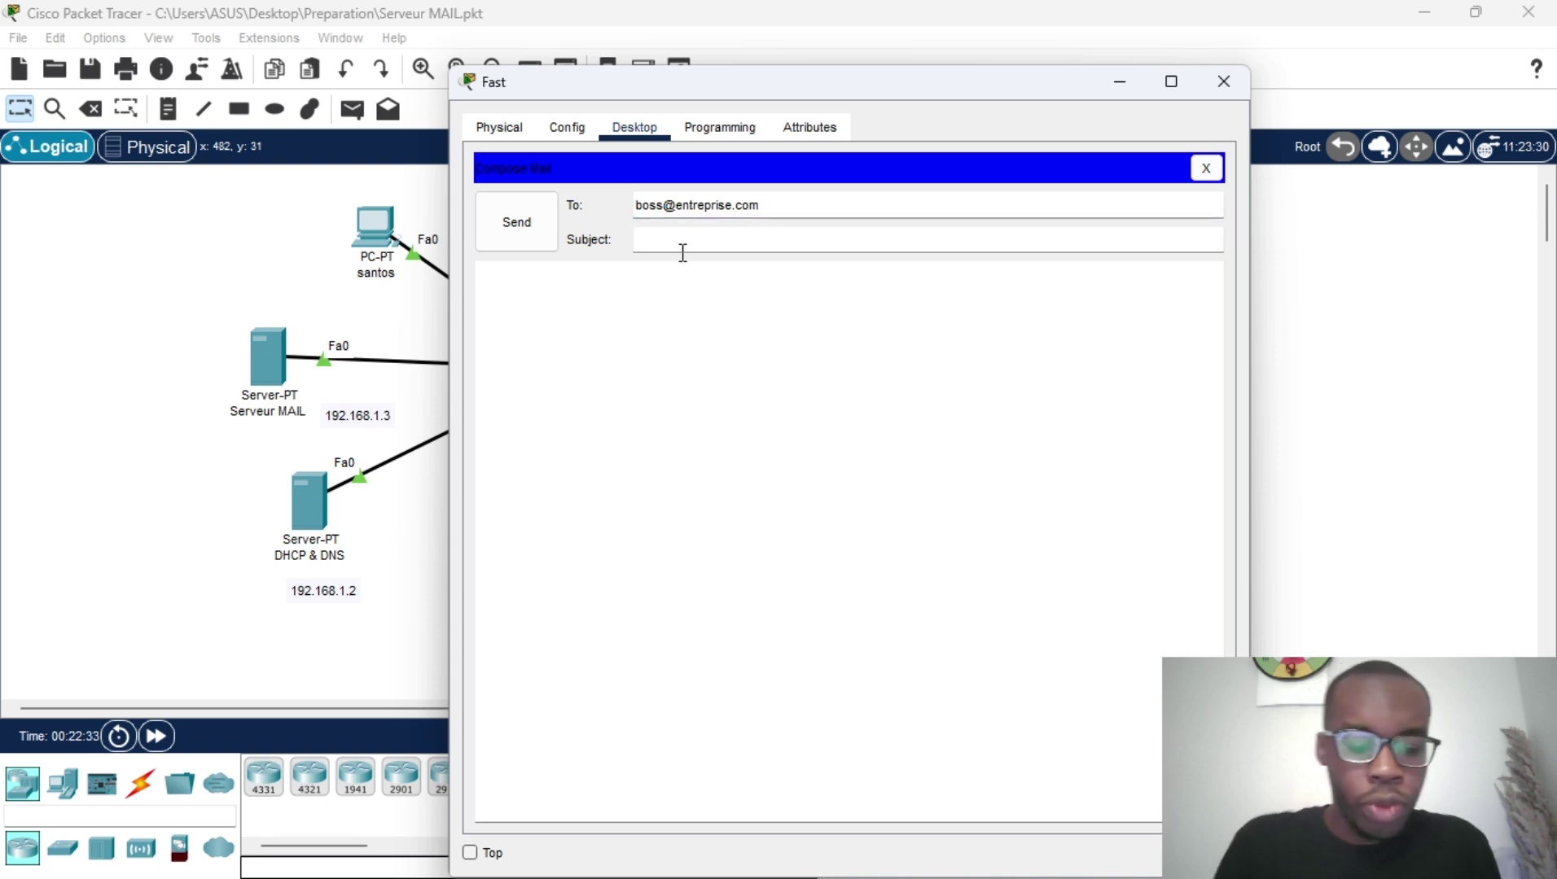
pyautogui.write('salu')
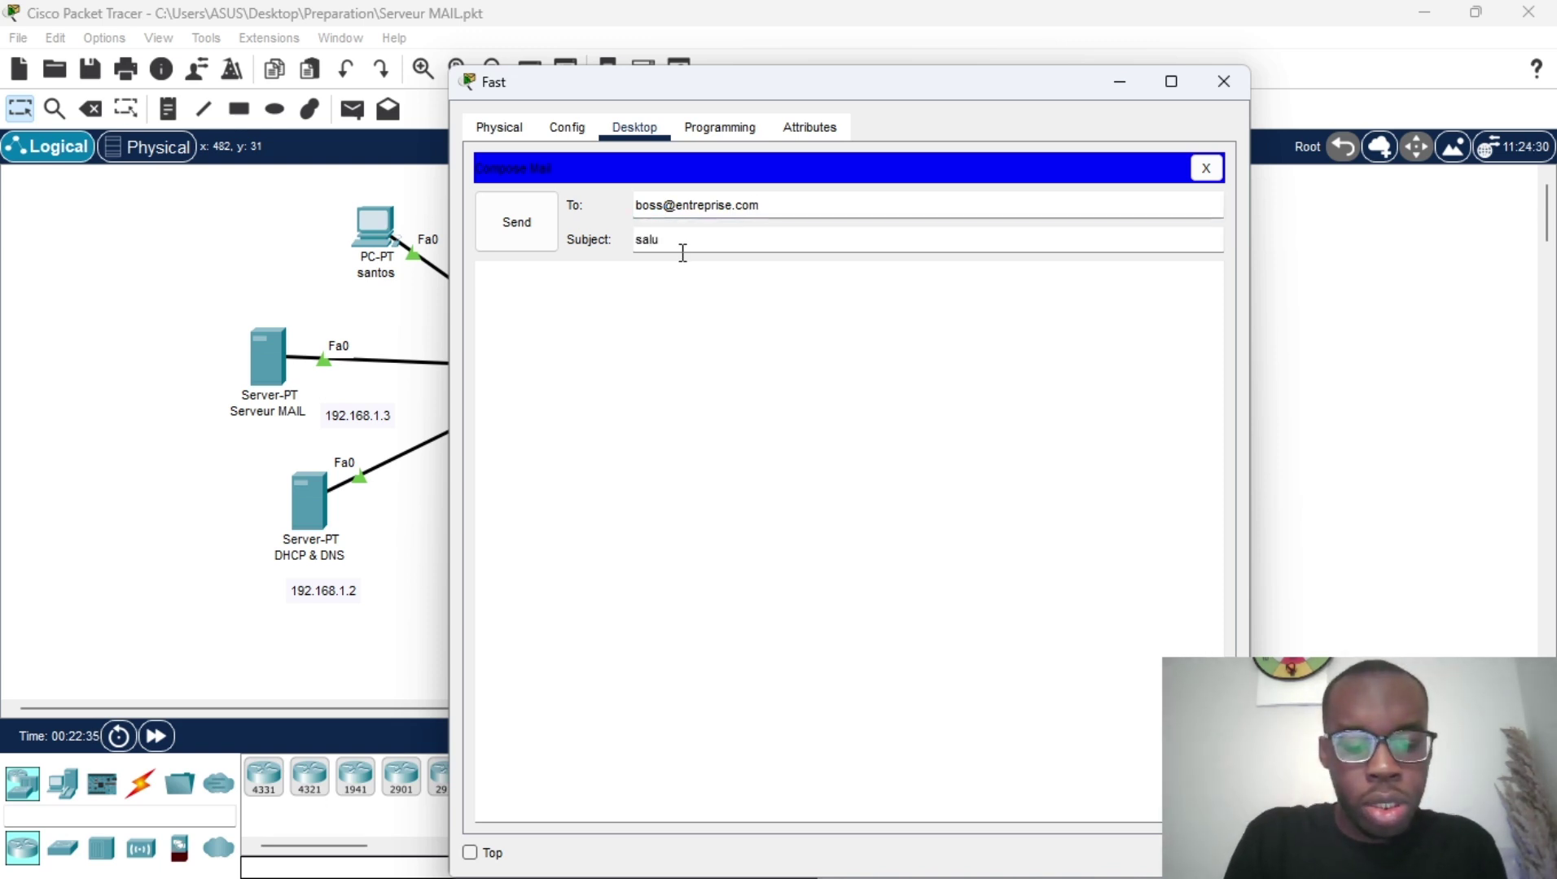
pyautogui.write('tation')
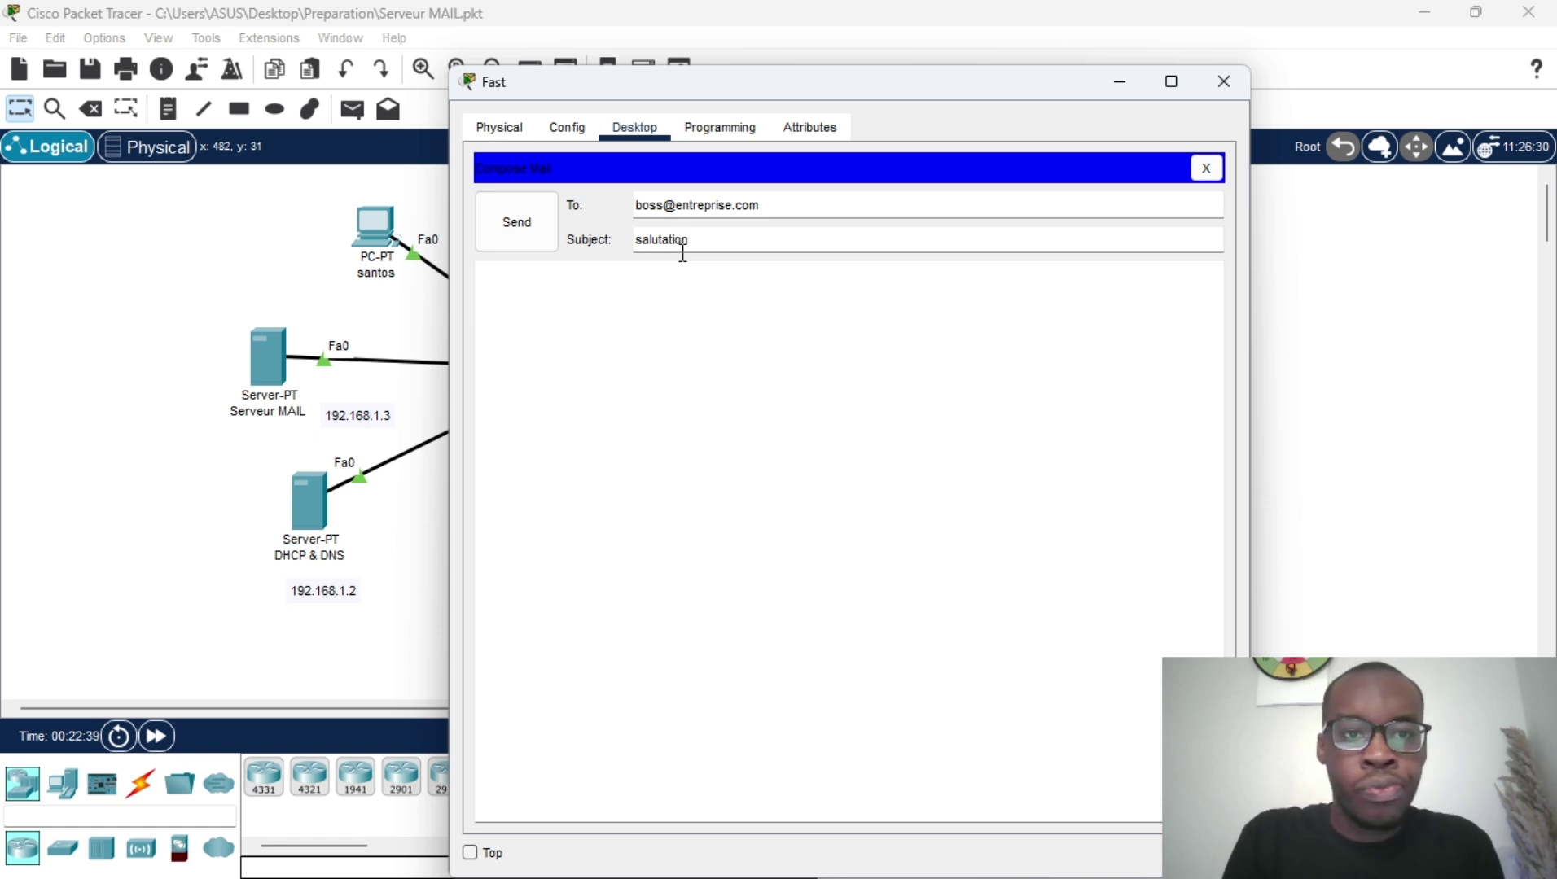
pyautogui.write(' Fast')
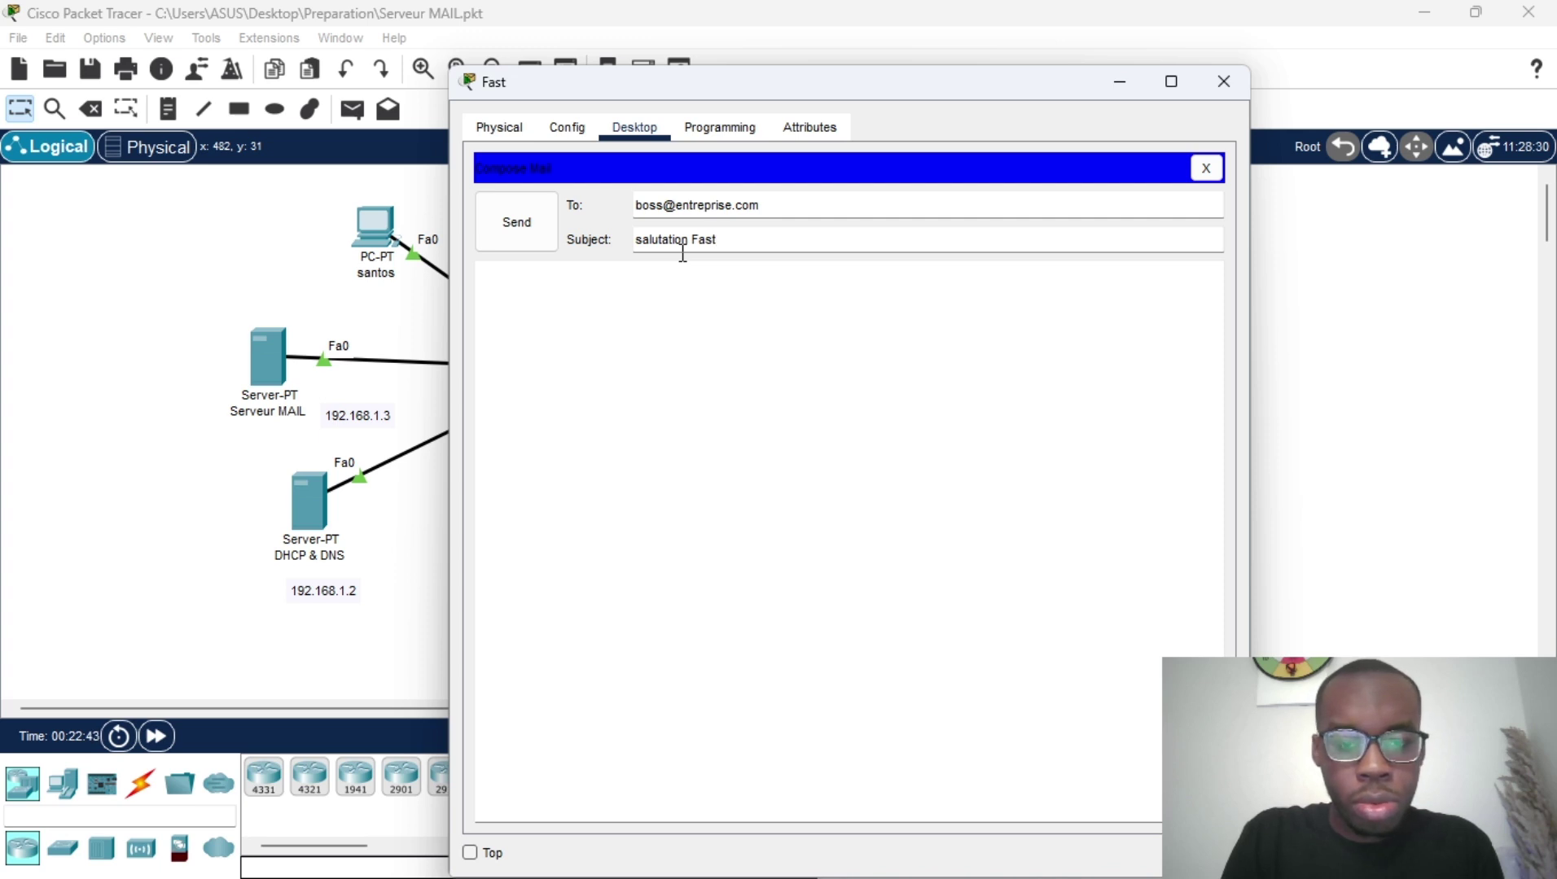
pyautogui.press('BackSpace')
pyautogui.press('BackSpace')
pyautogui.press('BackSpace')
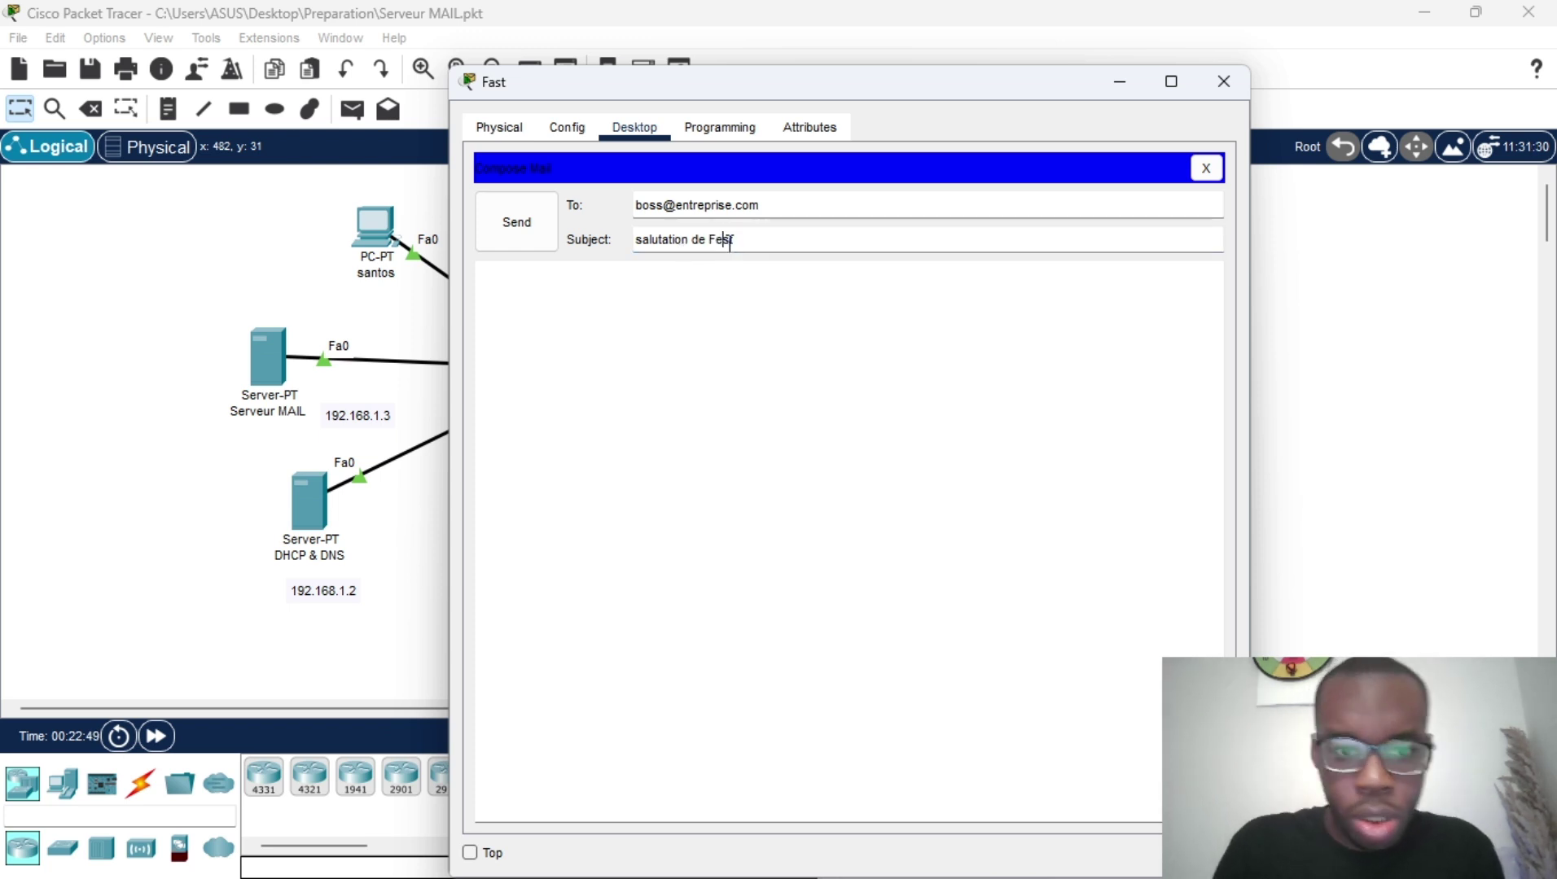
pyautogui.press('BackSpace')
pyautogui.write('a')
pyautogui.click(633, 313)
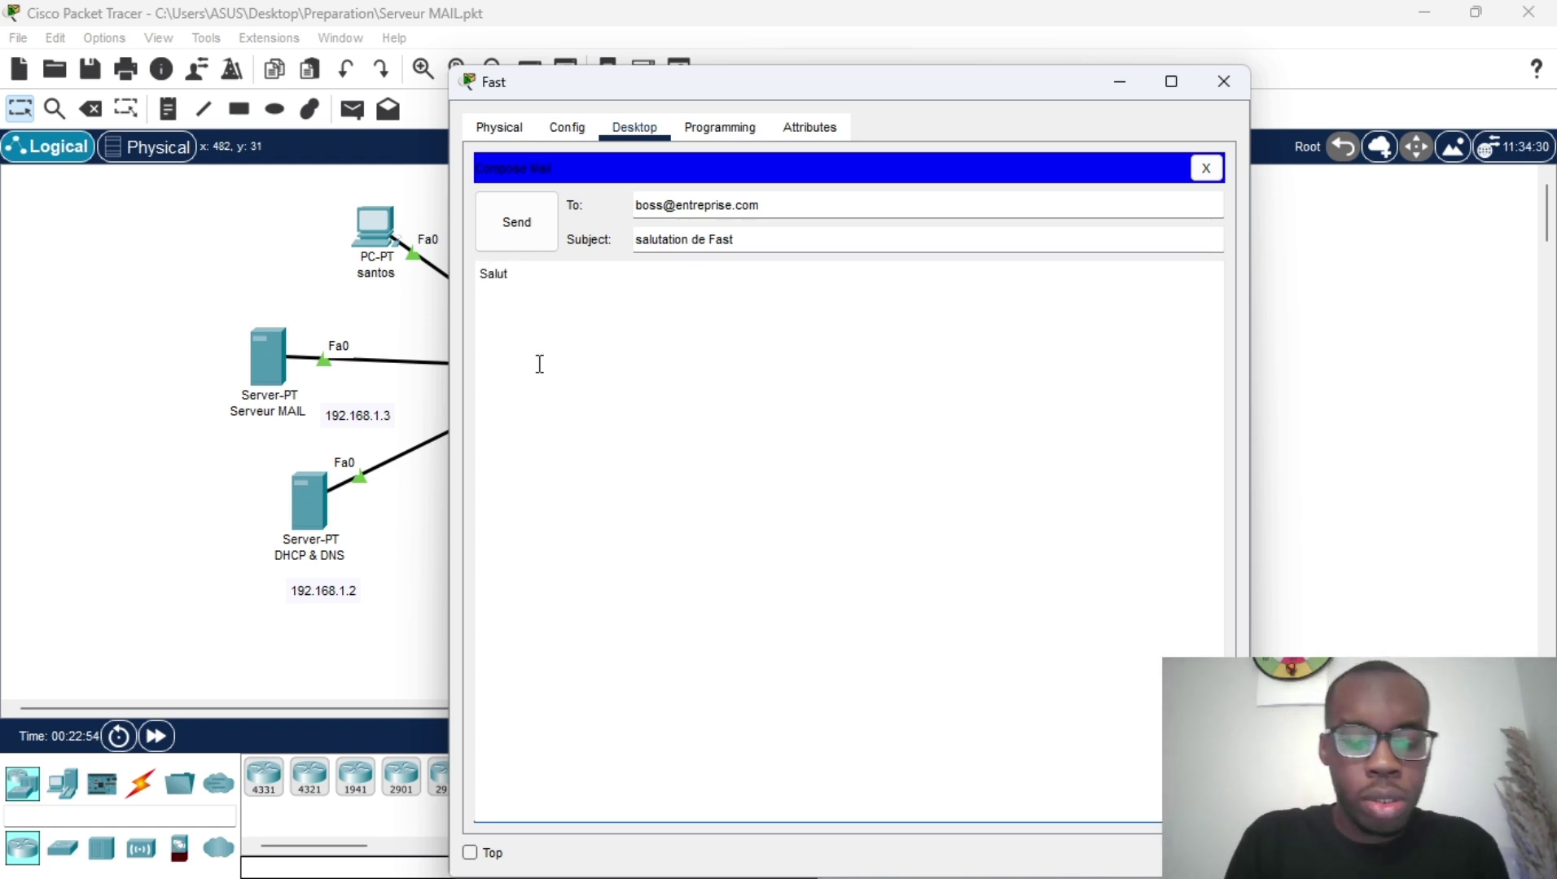
pyautogui.write('Salut Boss')
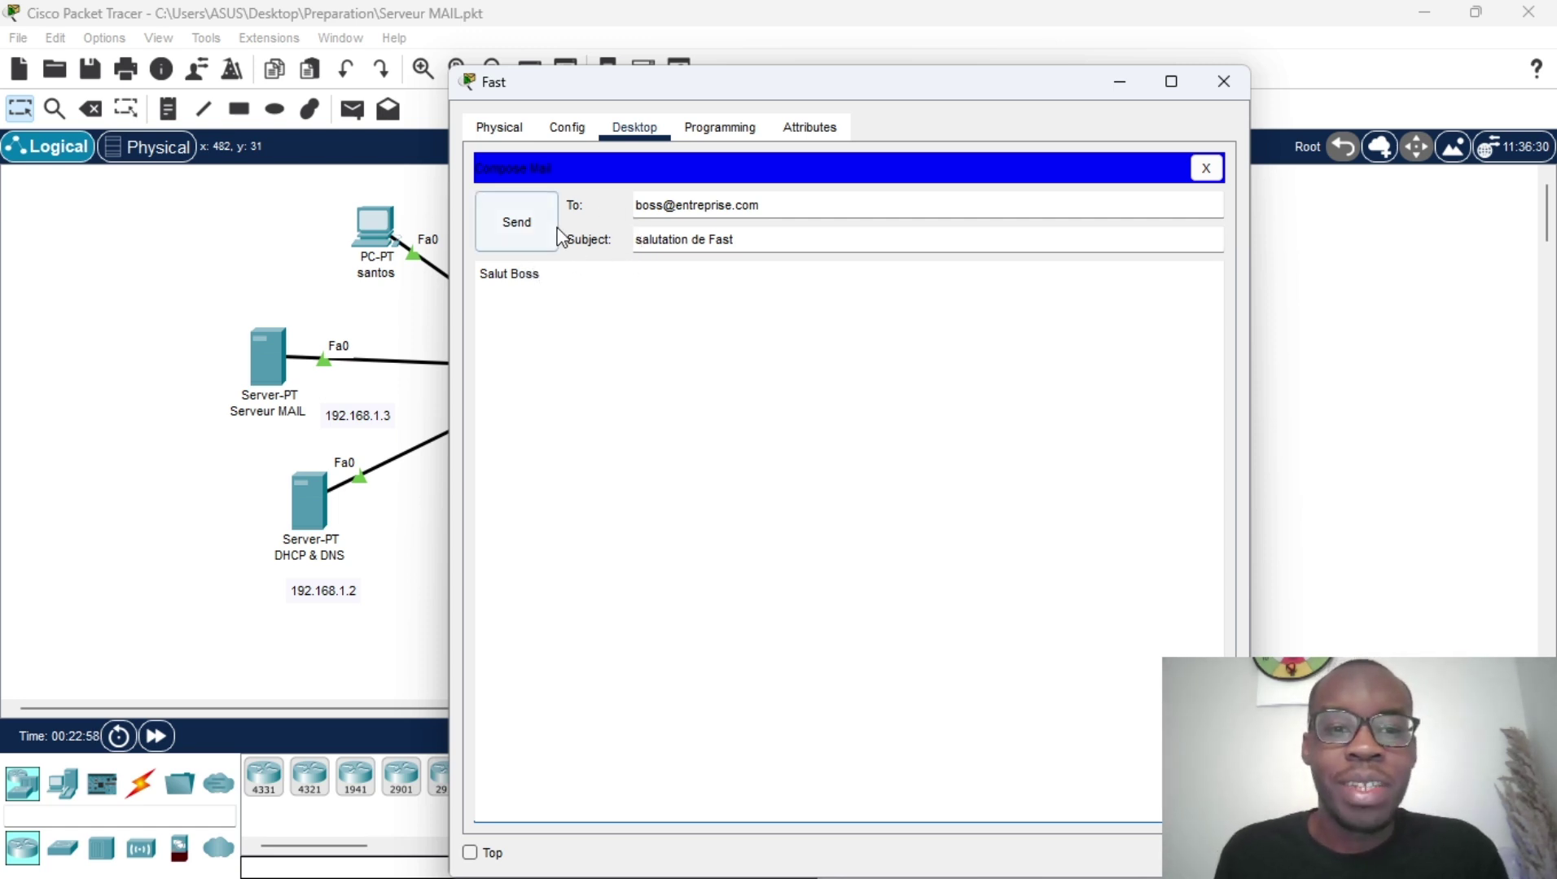
pyautogui.click(516, 227)
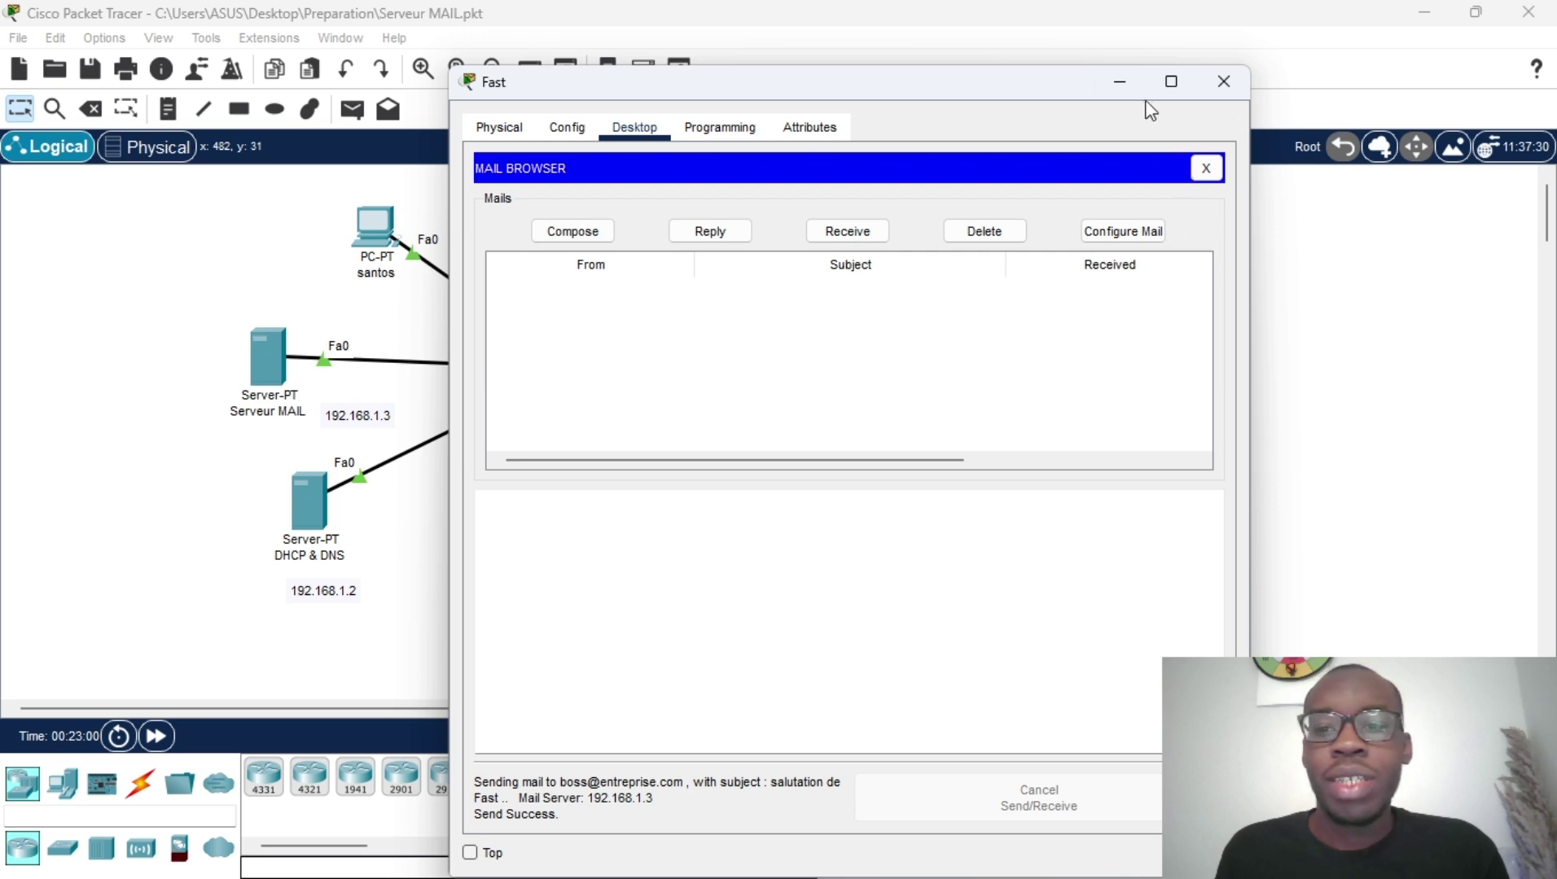
# Step: Open the boss PC's email client and fetch new mail from the server
pyautogui.click(1122, 83)
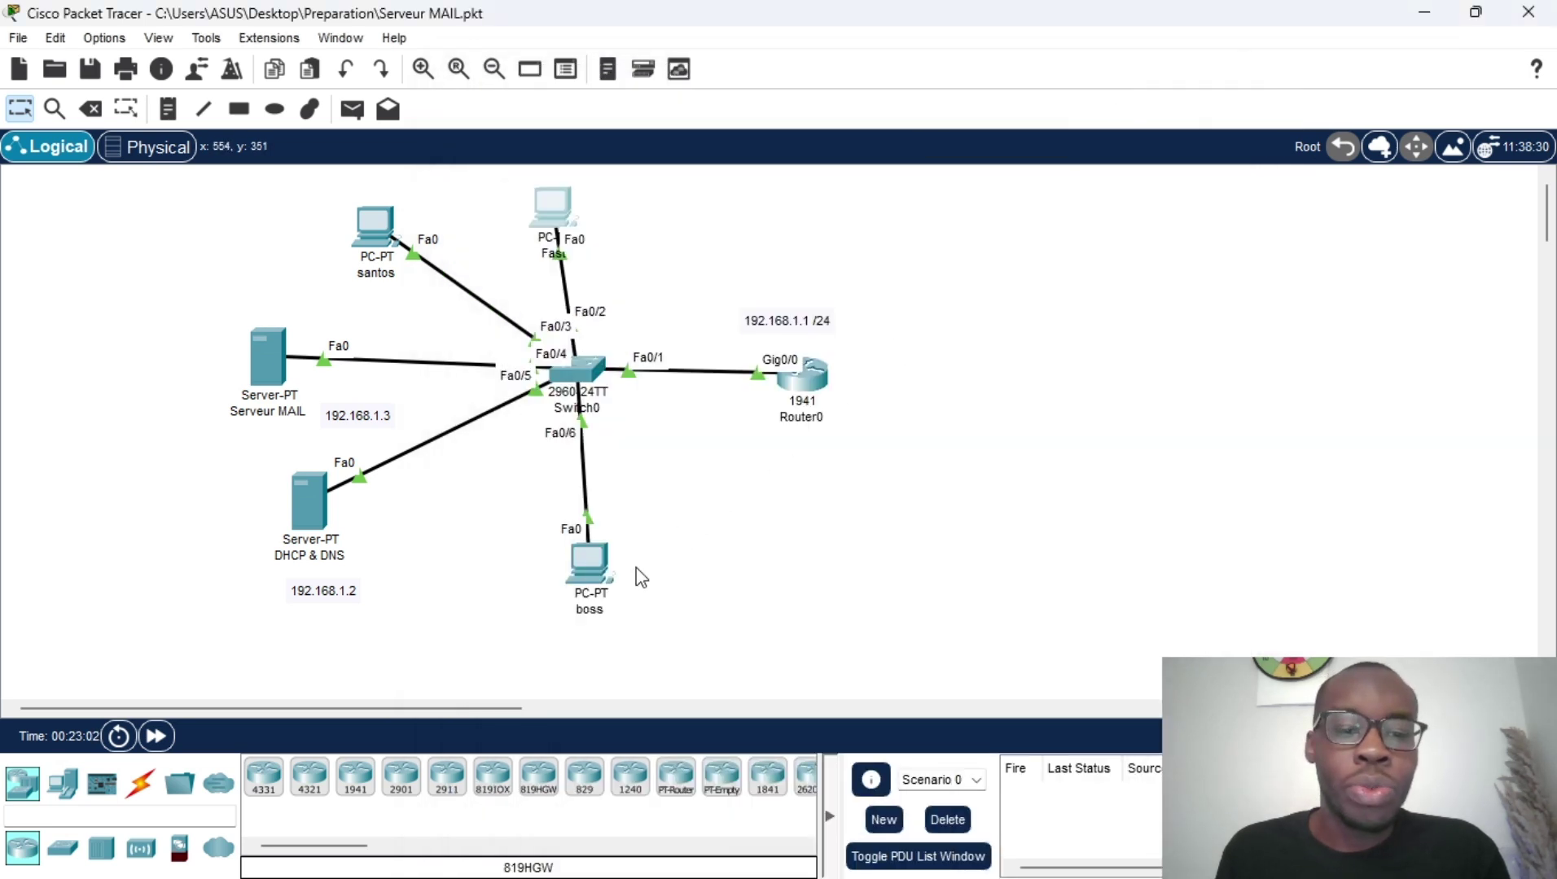
pyautogui.click(576, 566)
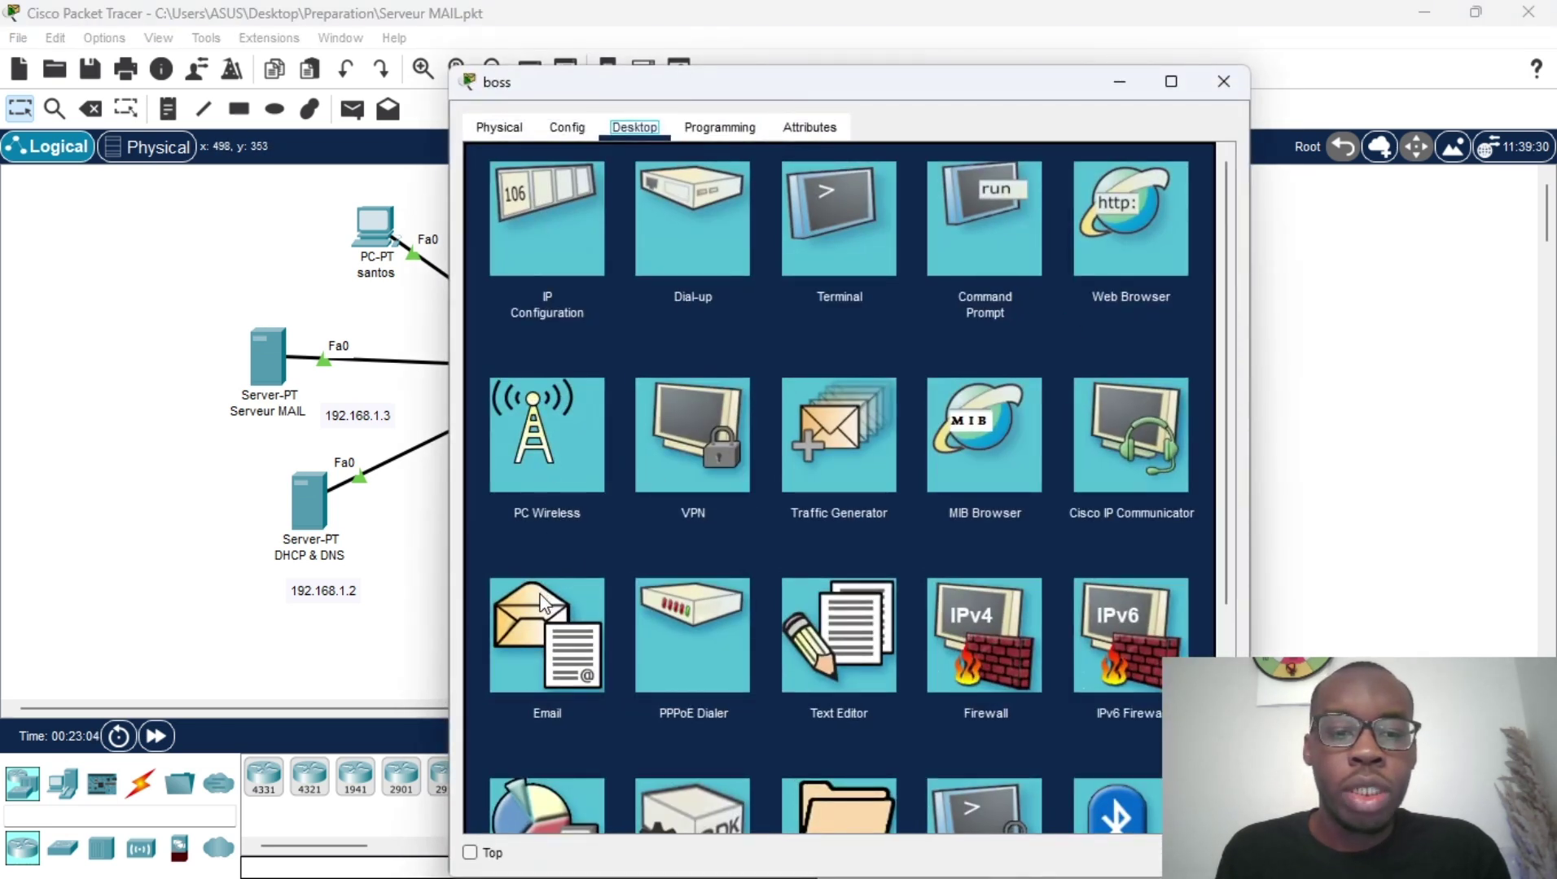
pyautogui.click(546, 622)
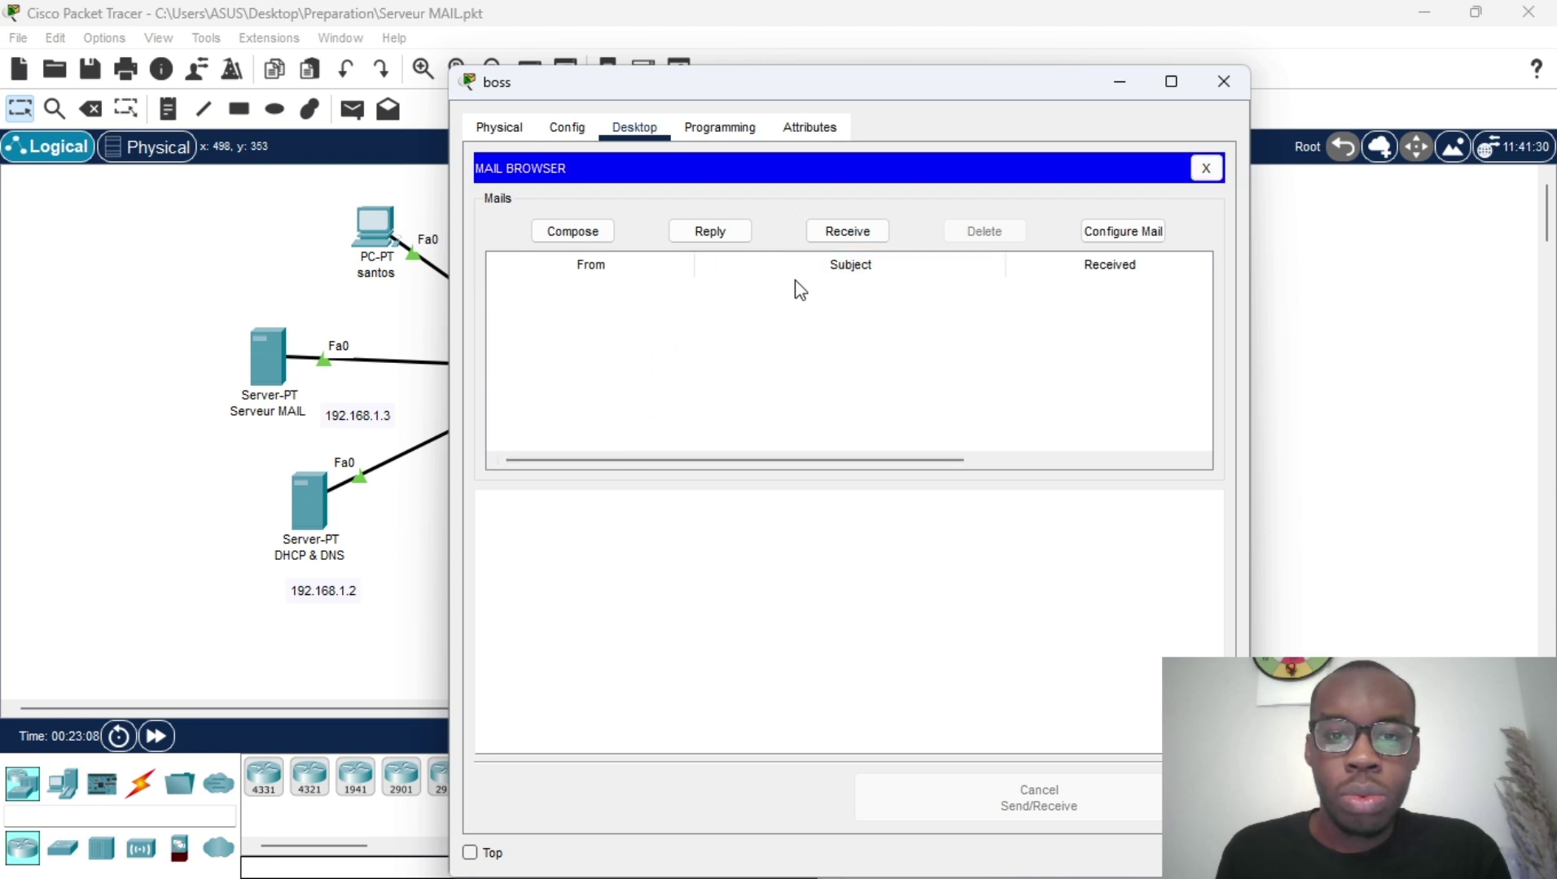
pyautogui.click(827, 240)
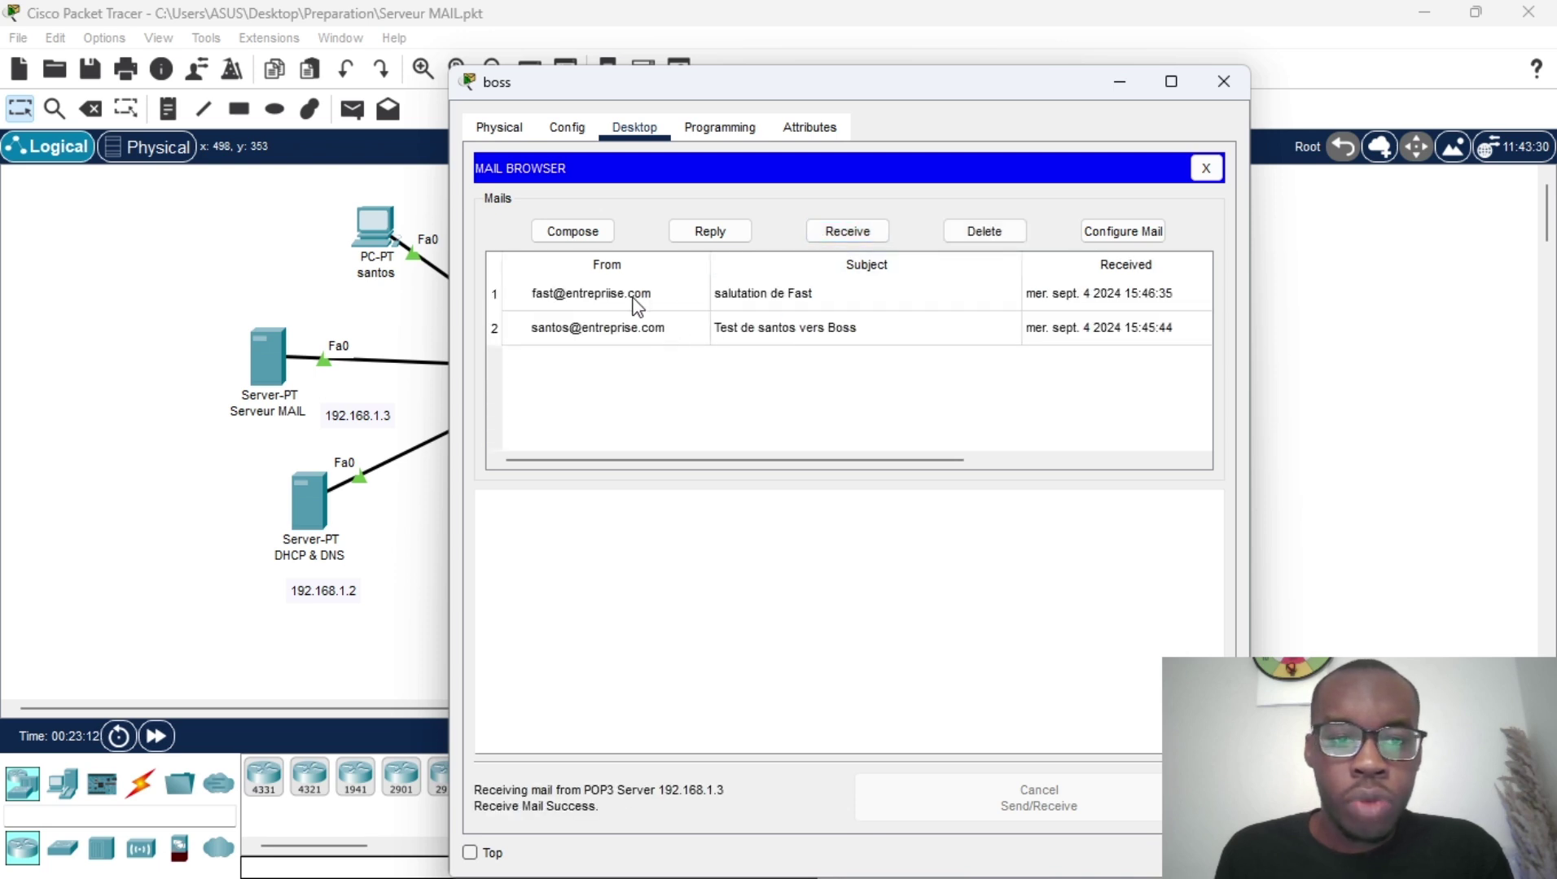
# Step: Read the santos and Fast messages in the boss inbox, then return to the topology
pyautogui.click(627, 340)
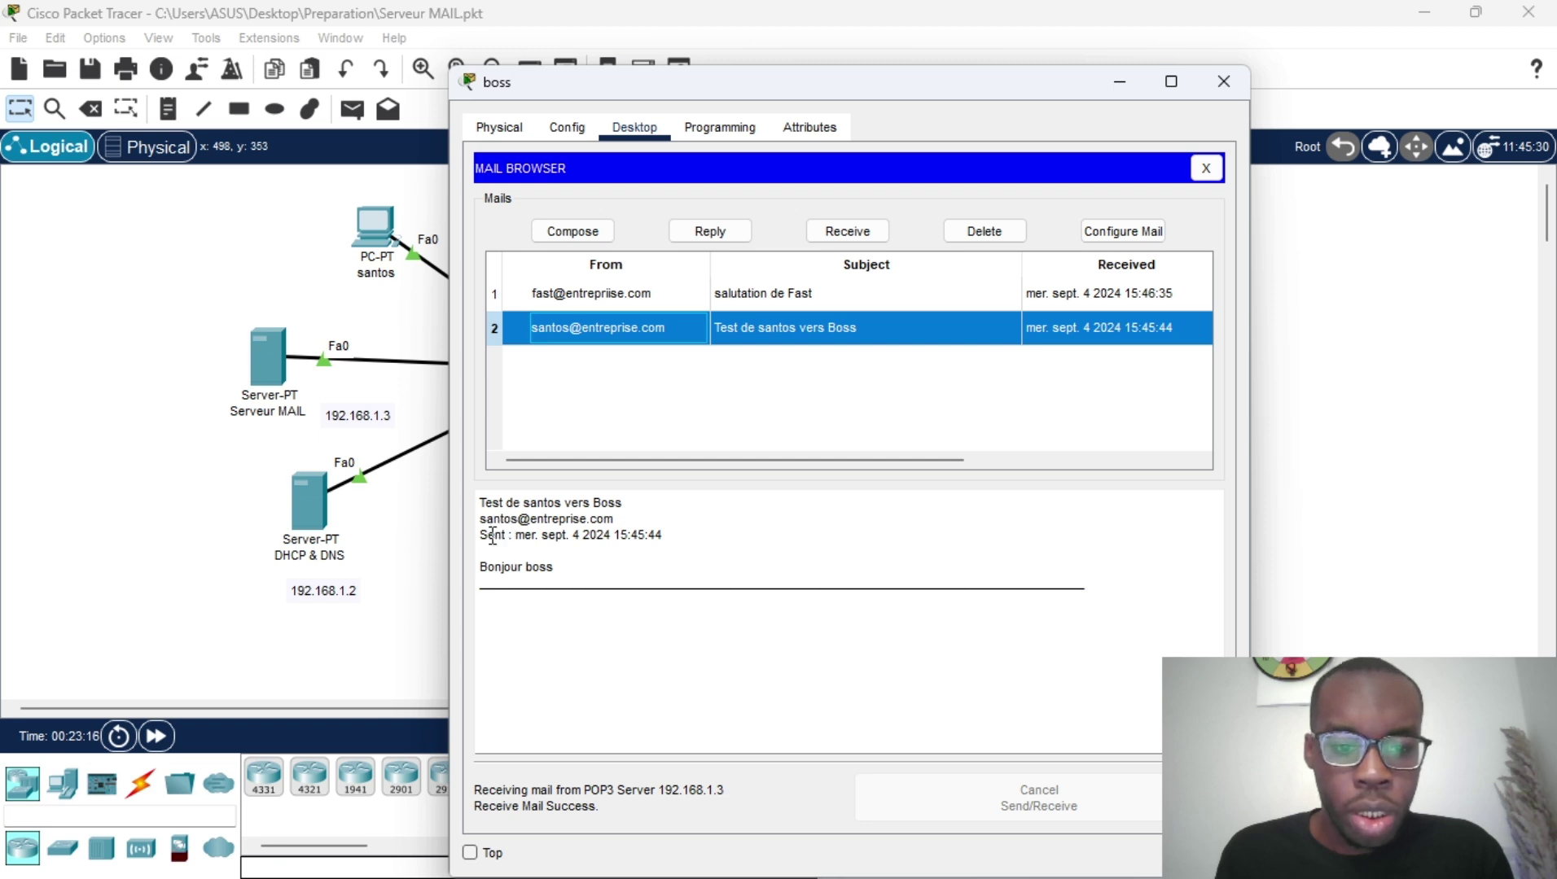
pyautogui.moveTo(486, 518); pyautogui.dragTo(607, 519)
pyautogui.moveTo(584, 577); pyautogui.dragTo(631, 511)
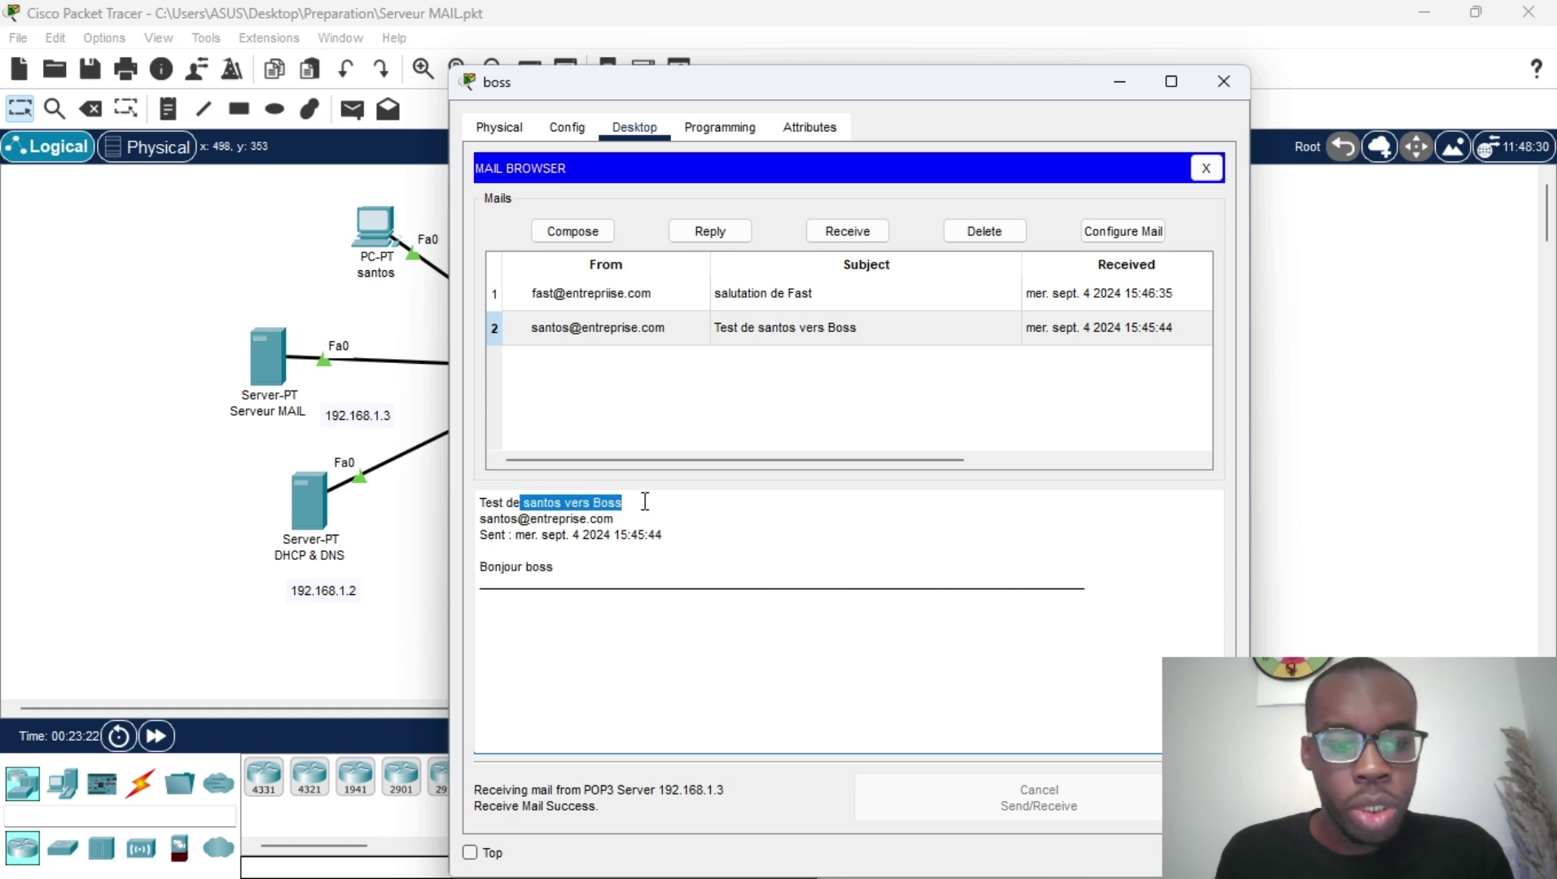
pyautogui.click(662, 296)
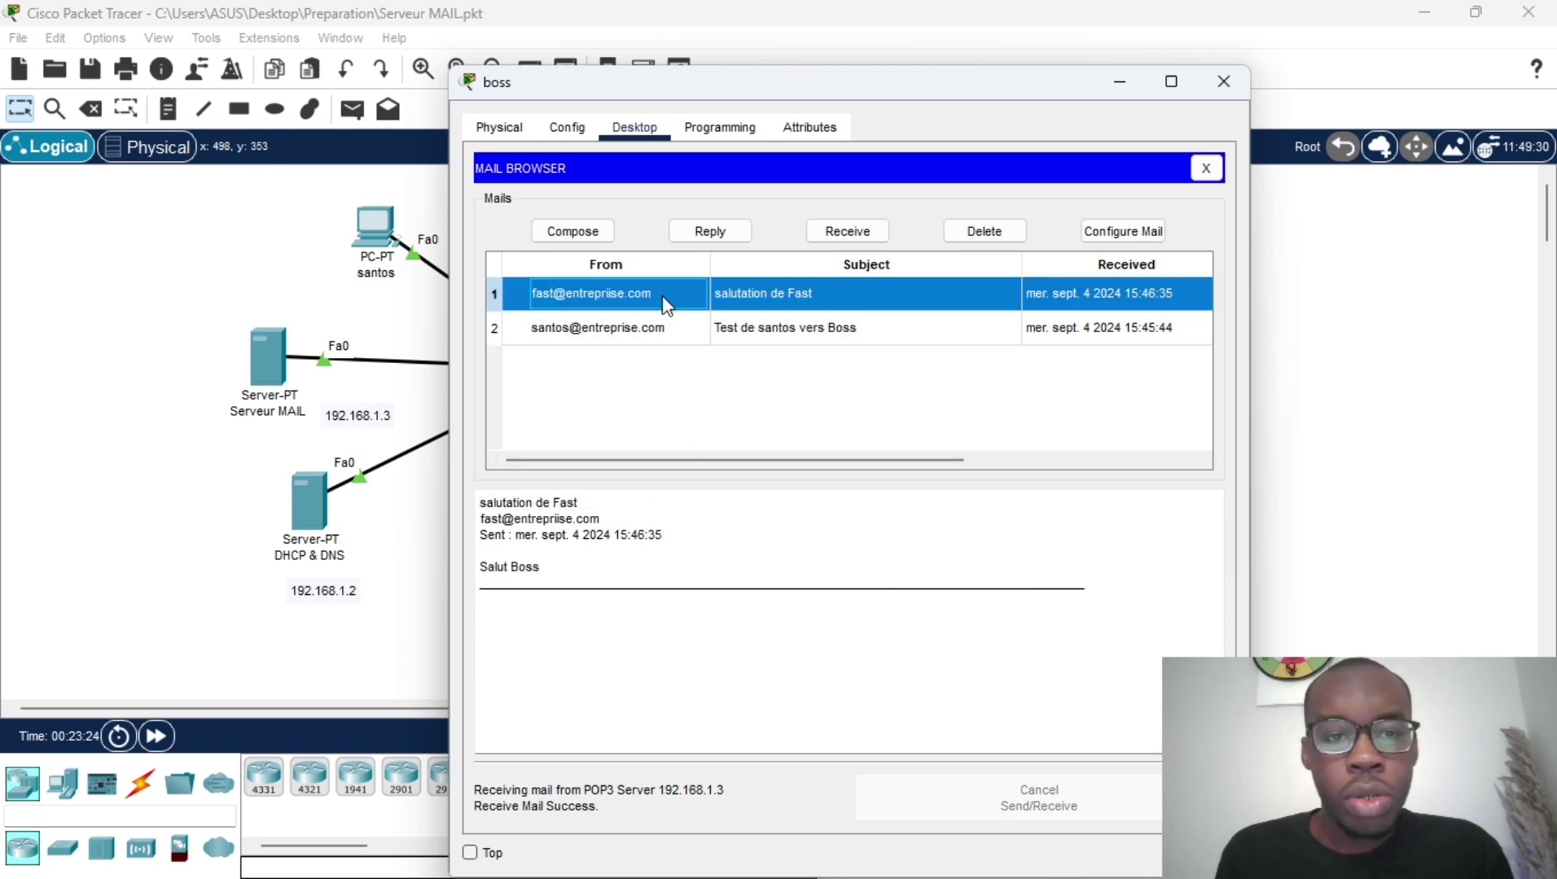
pyautogui.moveTo(577, 503); pyautogui.dragTo(514, 502)
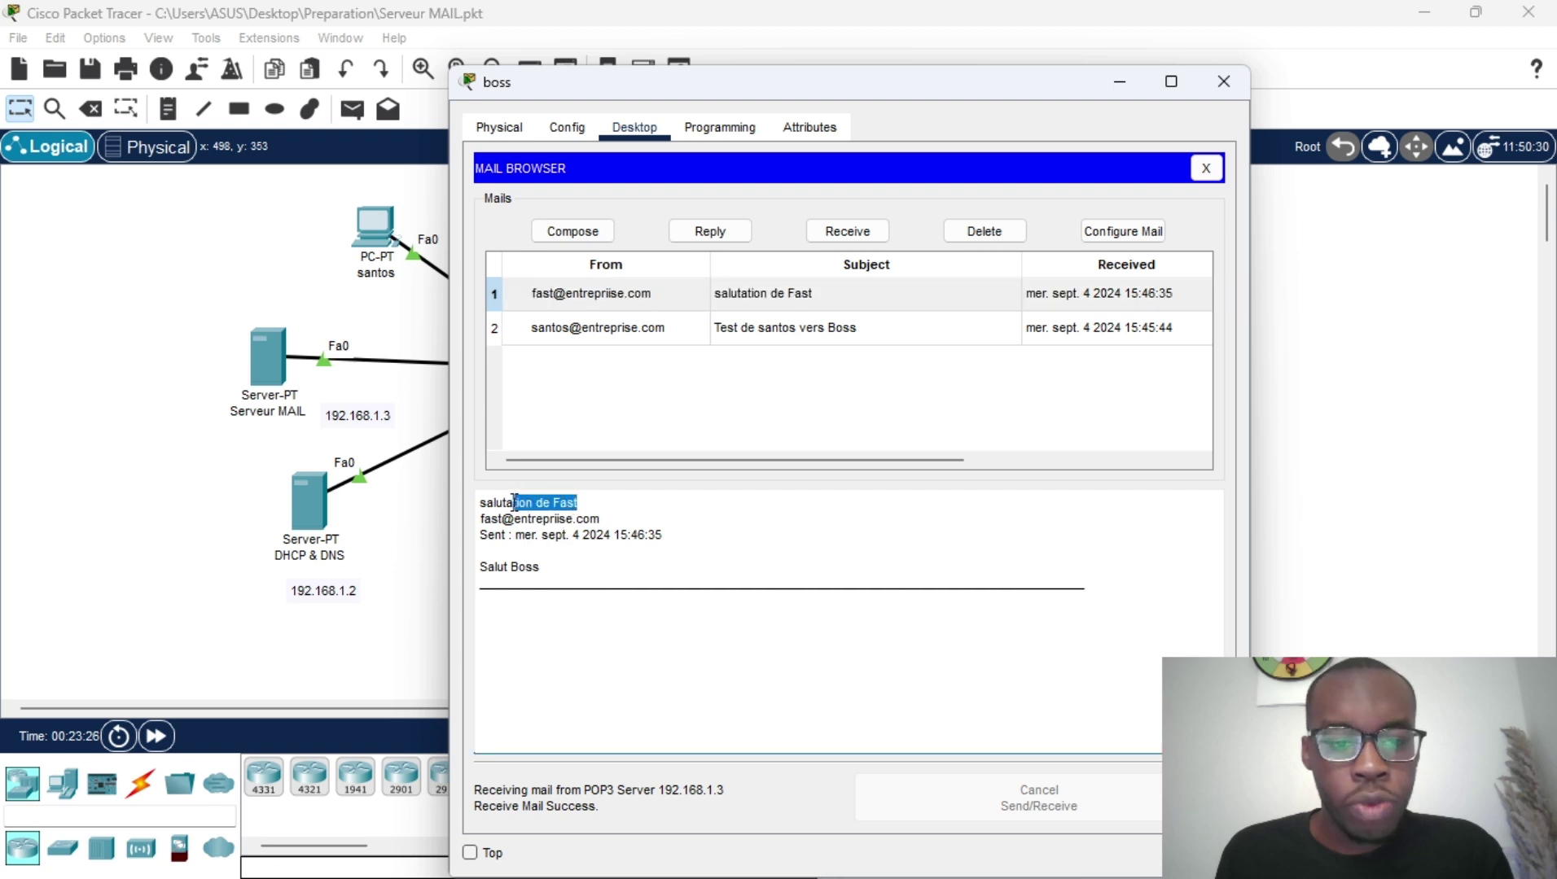
pyautogui.click(529, 560)
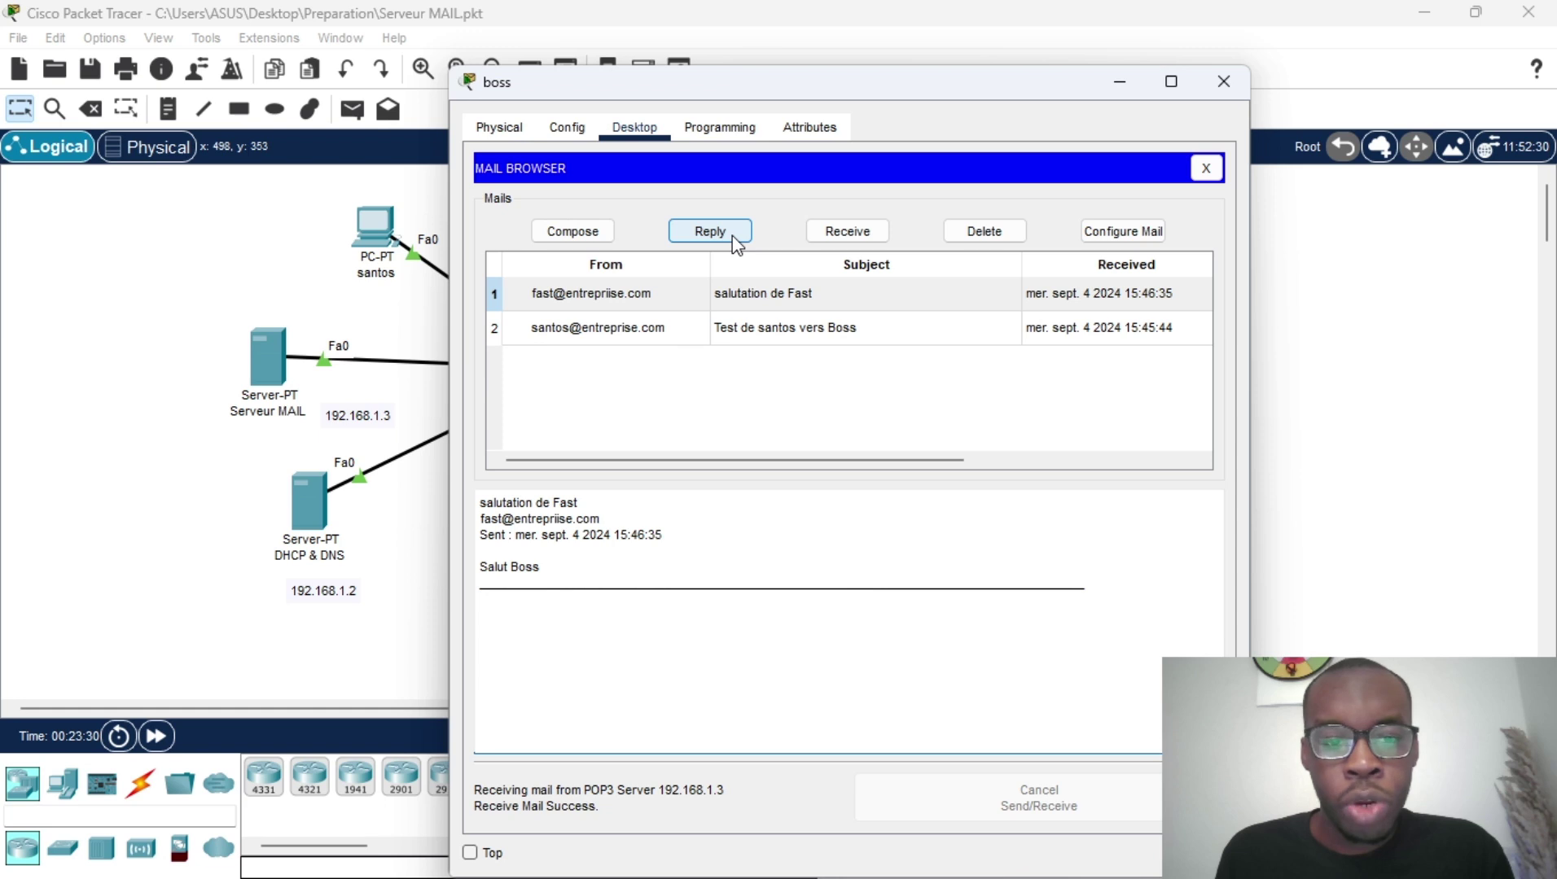
pyautogui.click(682, 300)
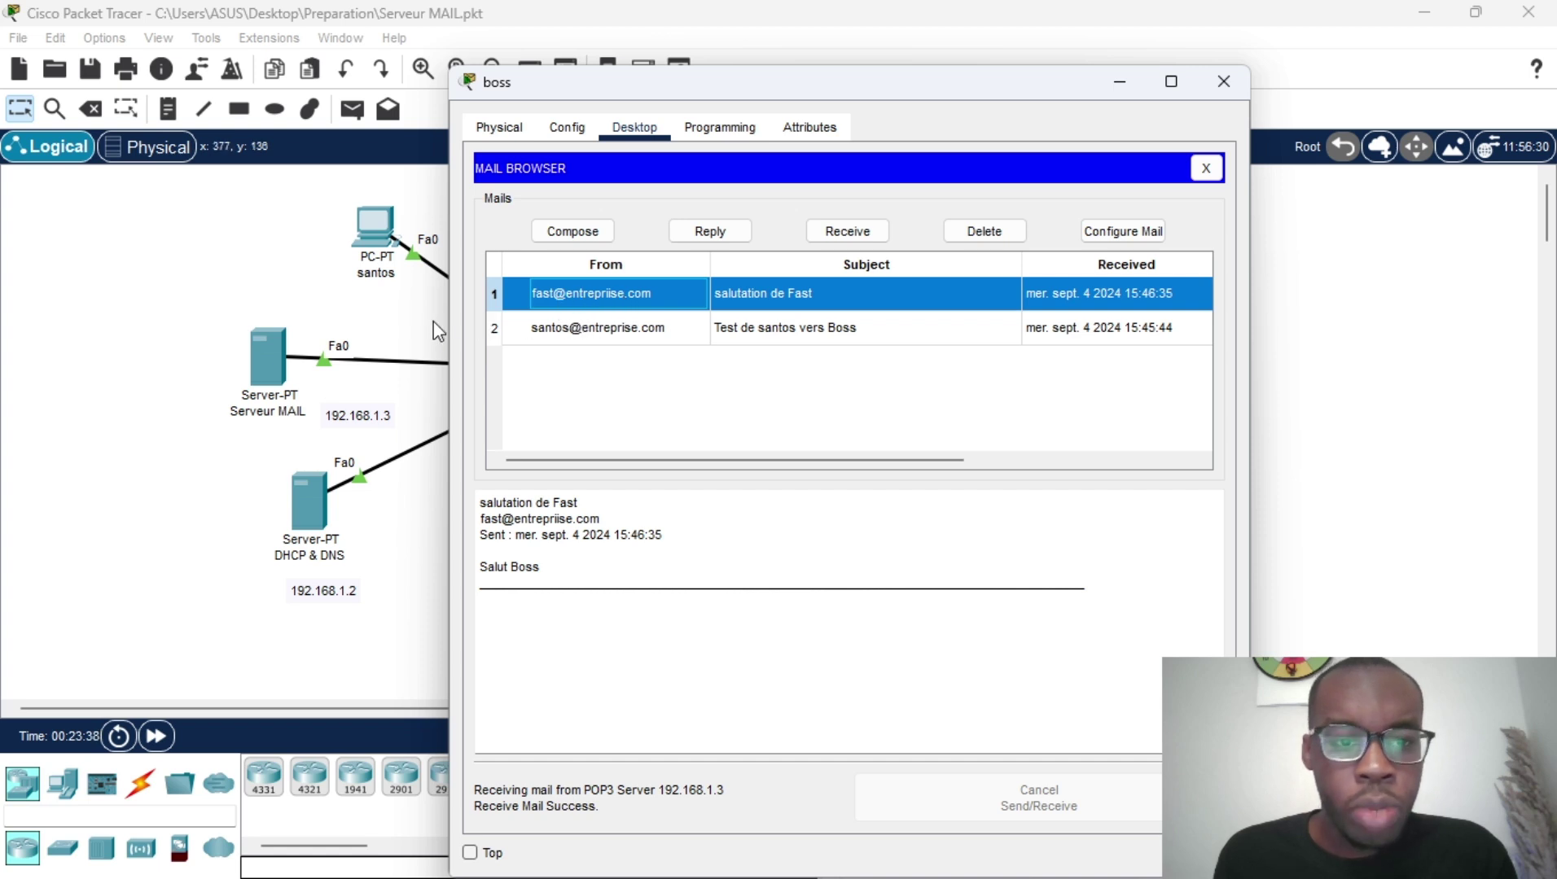
pyautogui.click(439, 321)
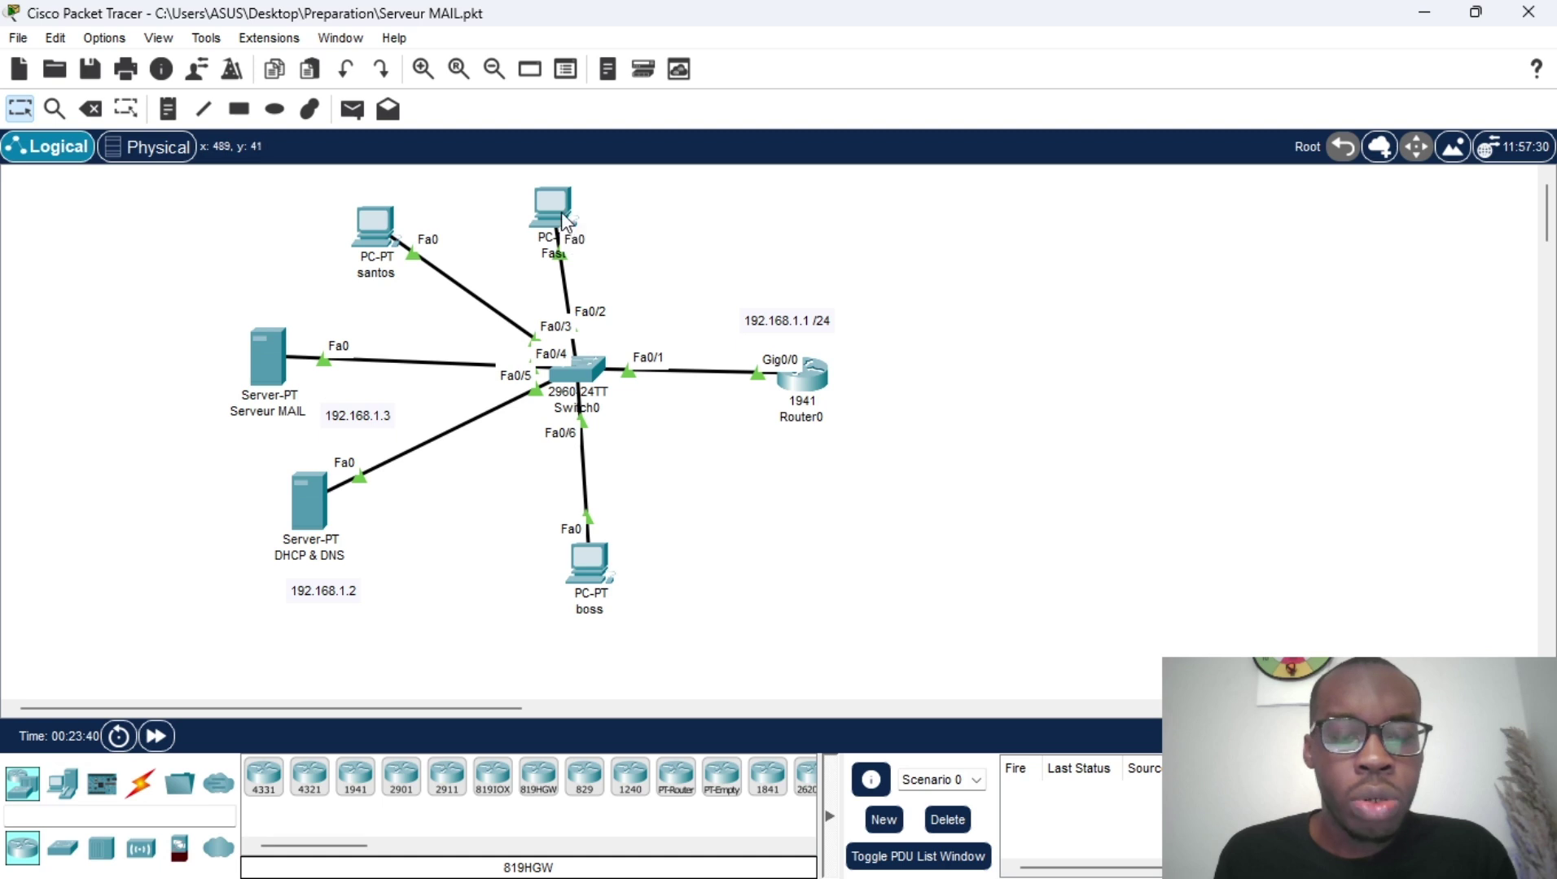
# Step: Correct the misspelled entreprise domain in the Fast PC's mail address and hide its window
pyautogui.click(561, 214)
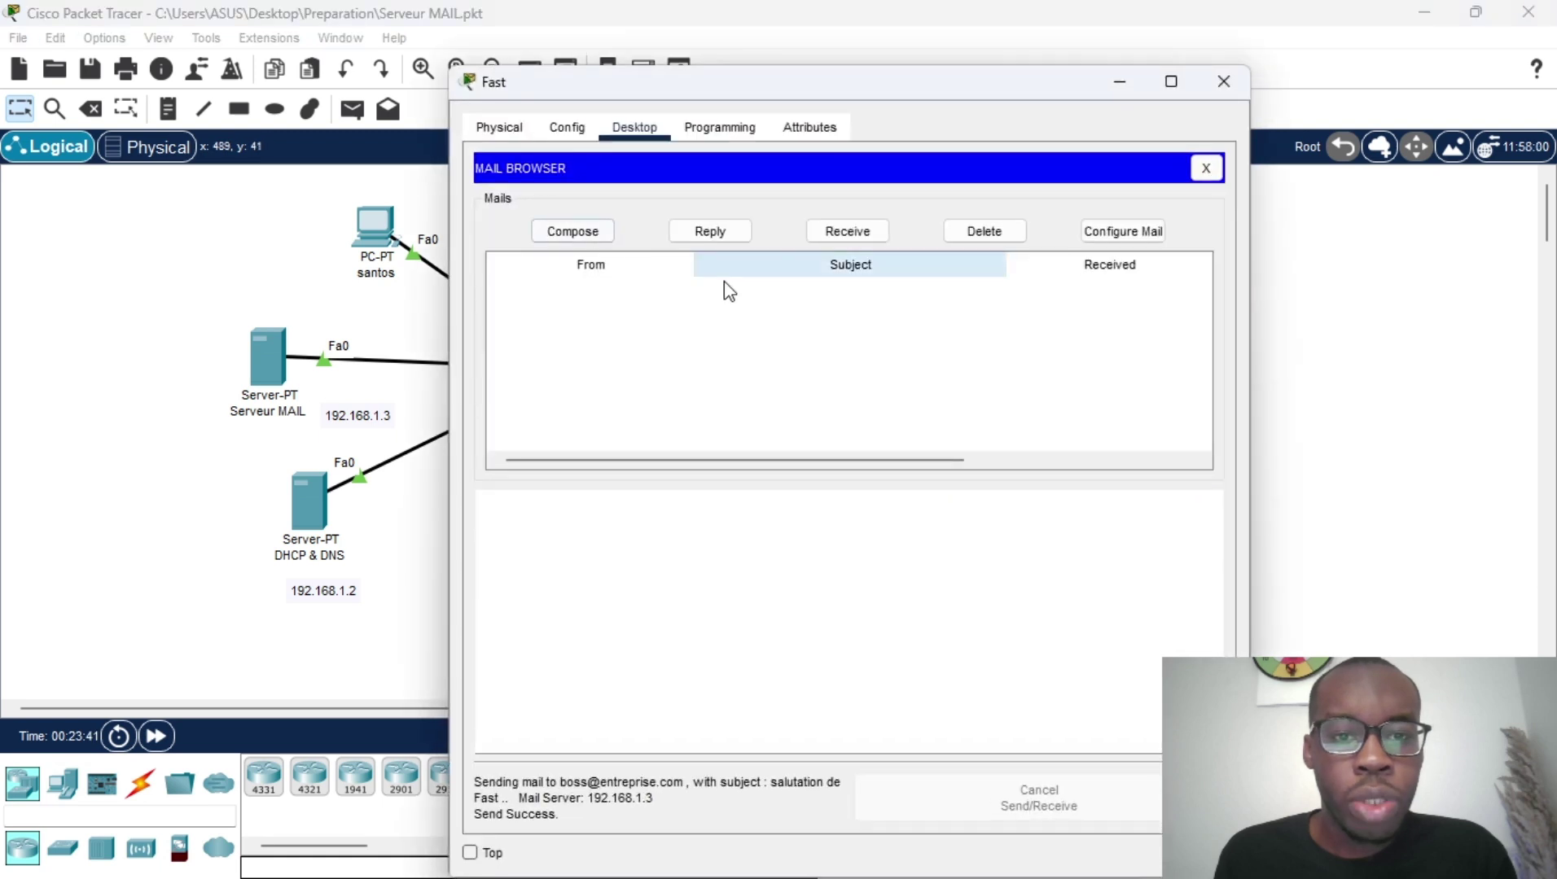
pyautogui.click(1083, 234)
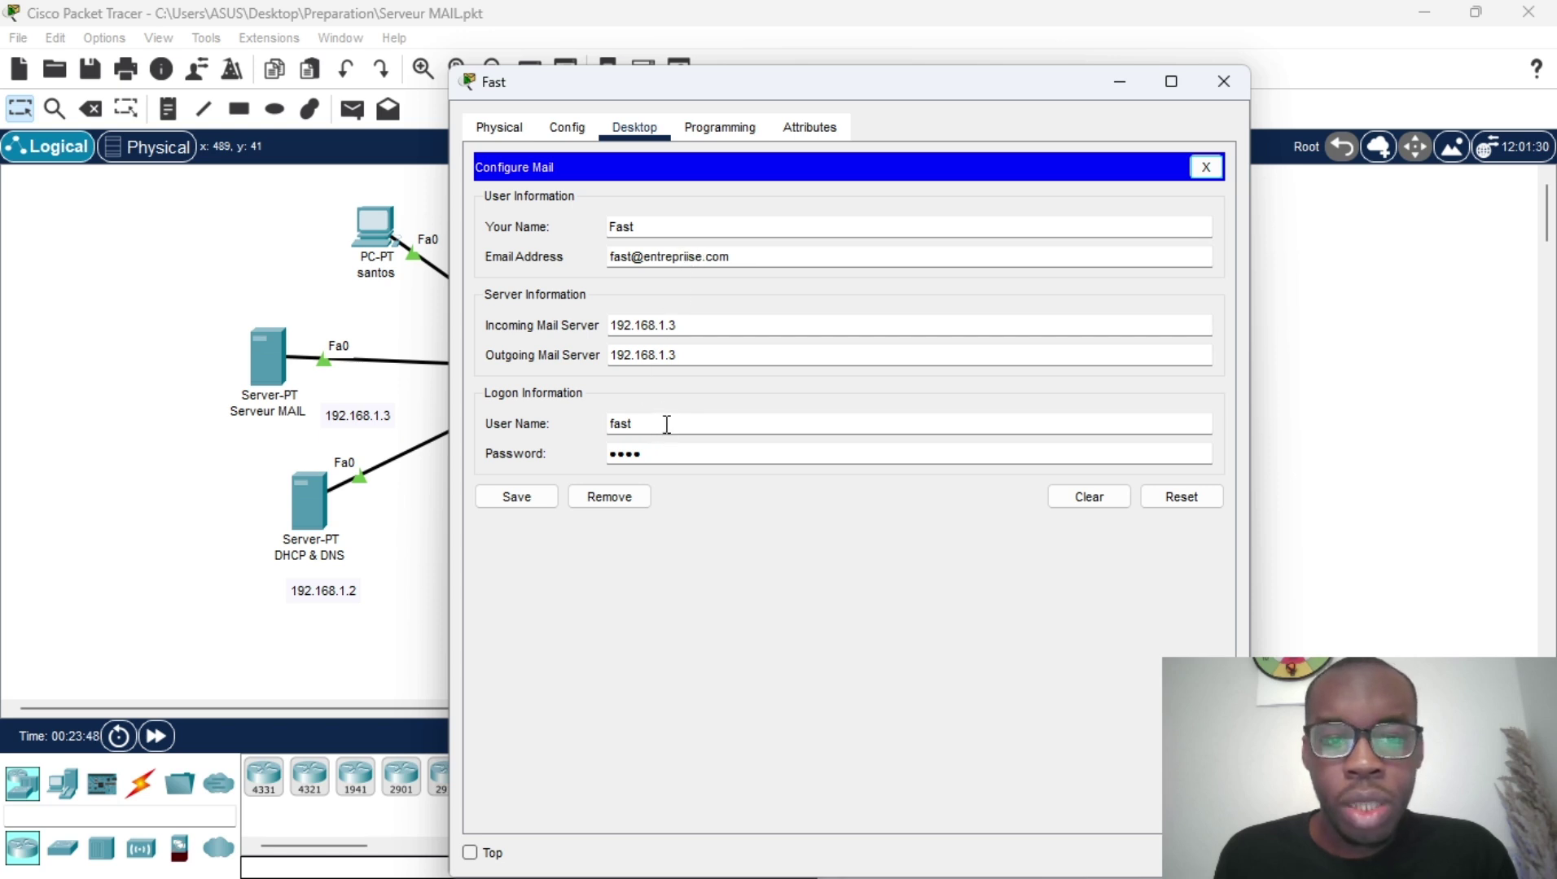
pyautogui.click(718, 257)
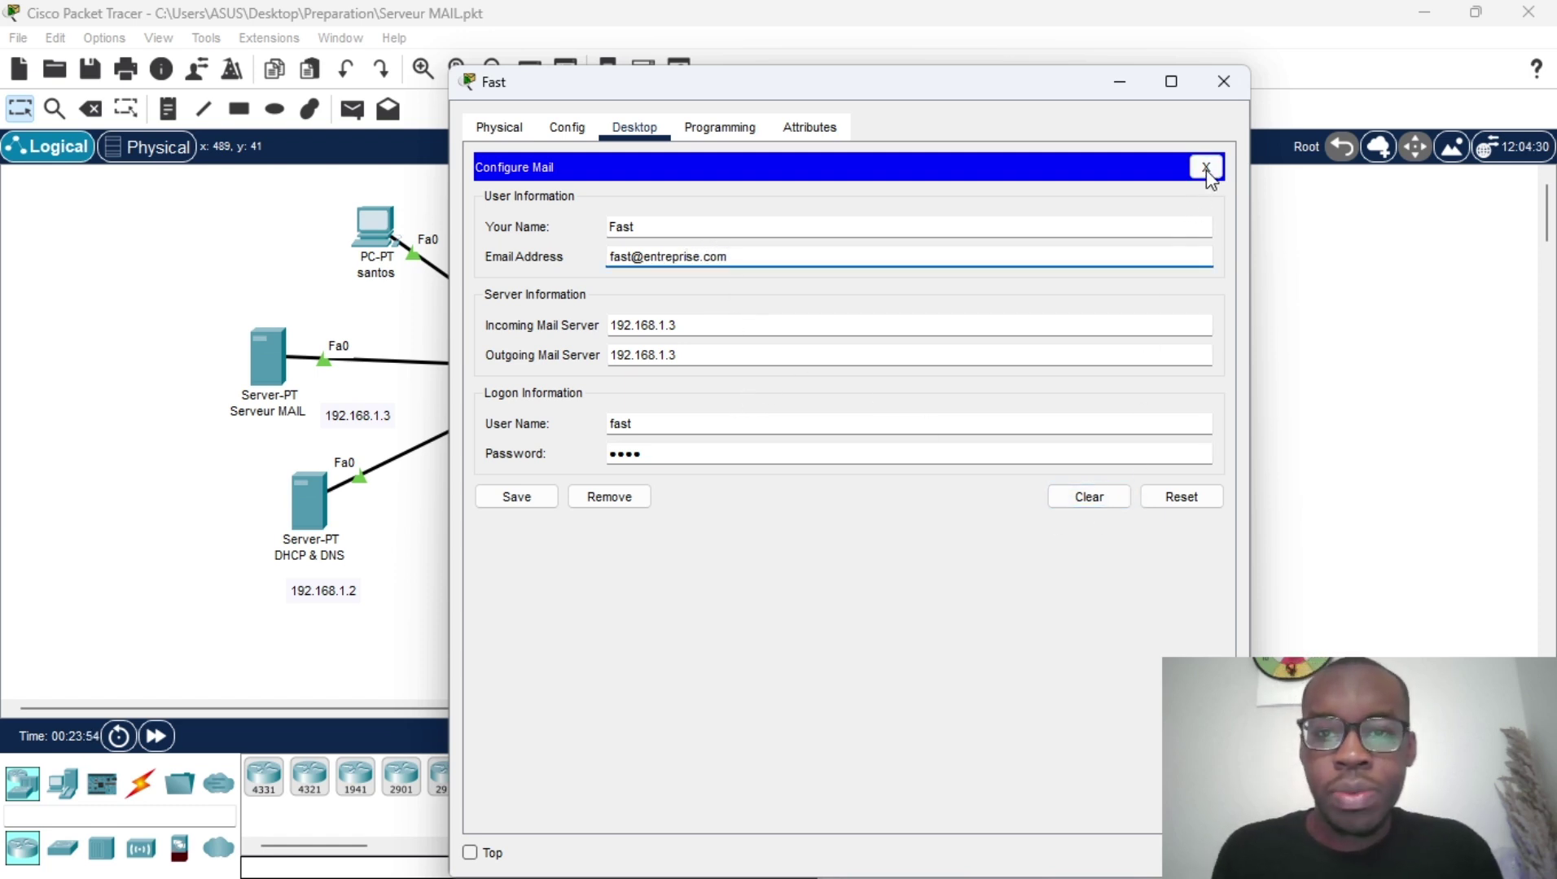
pyautogui.click(998, 210)
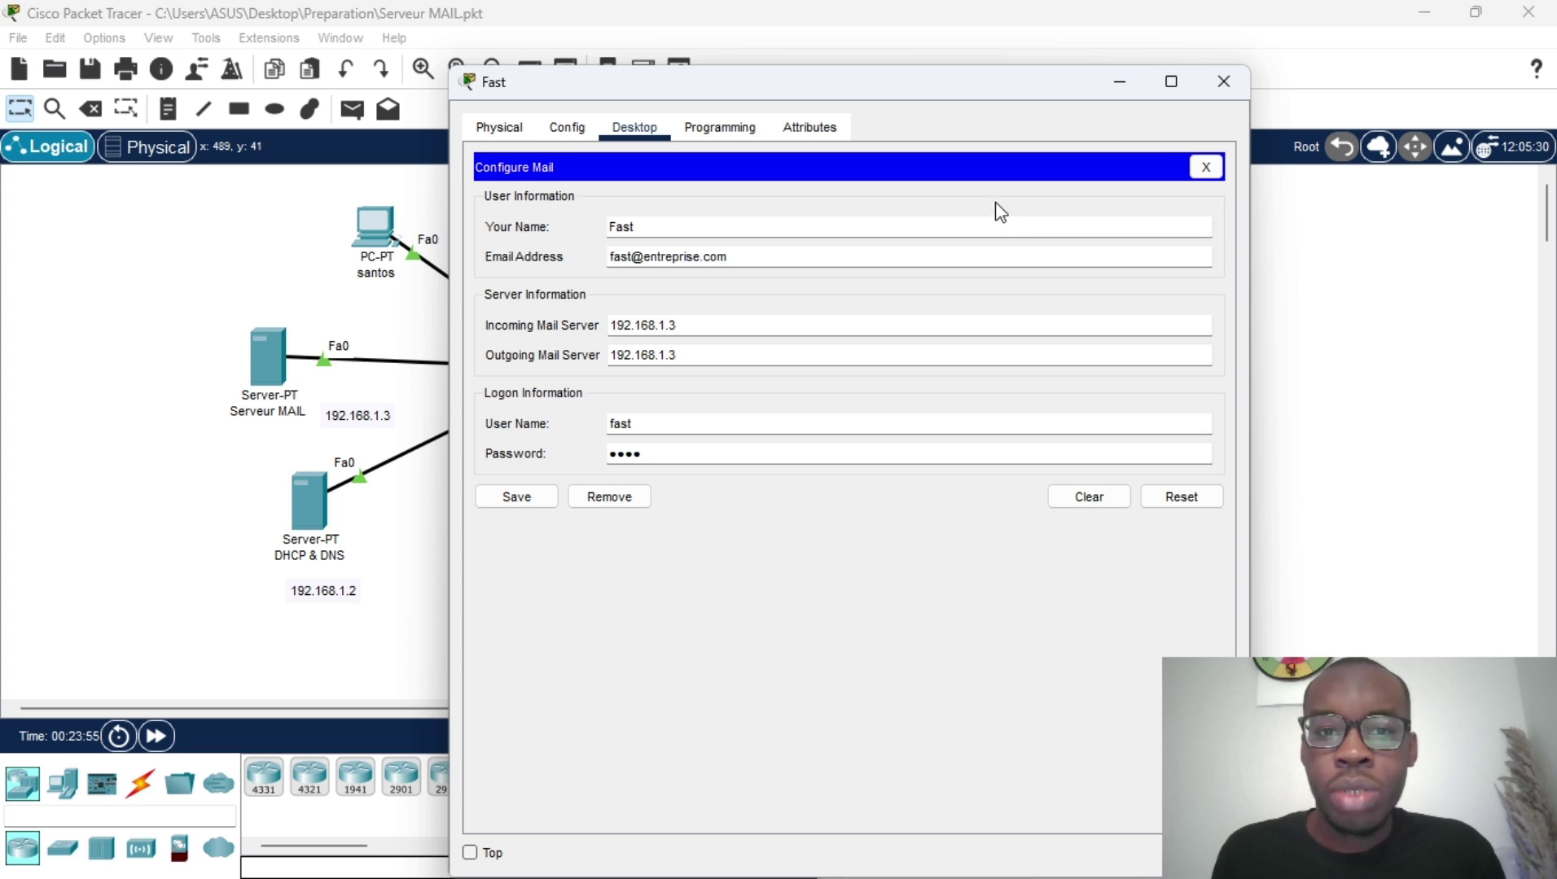
pyautogui.click(1202, 167)
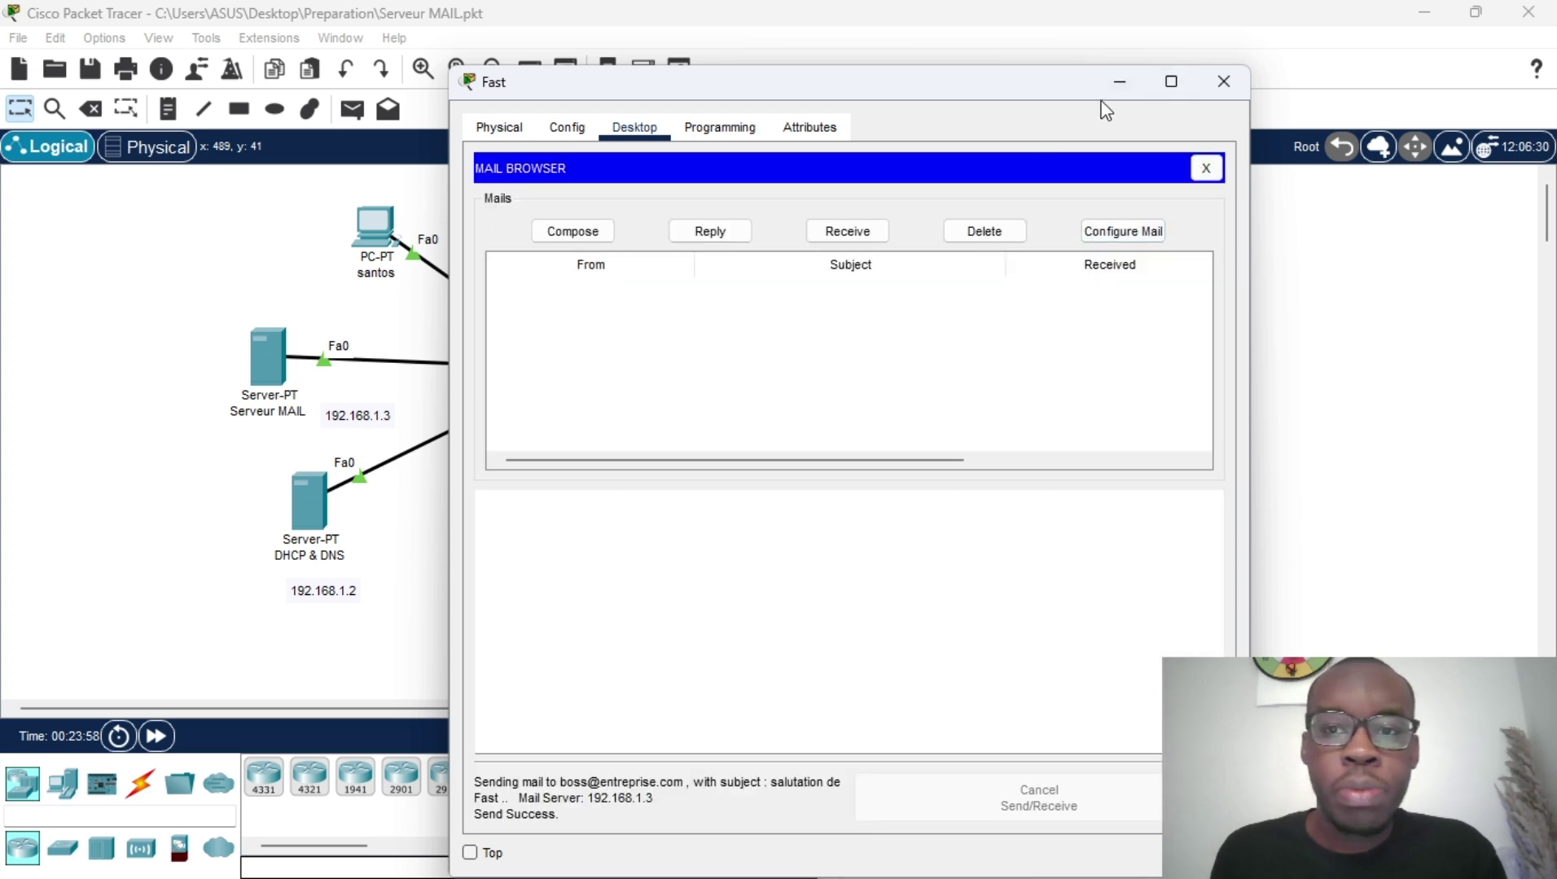
pyautogui.click(1121, 83)
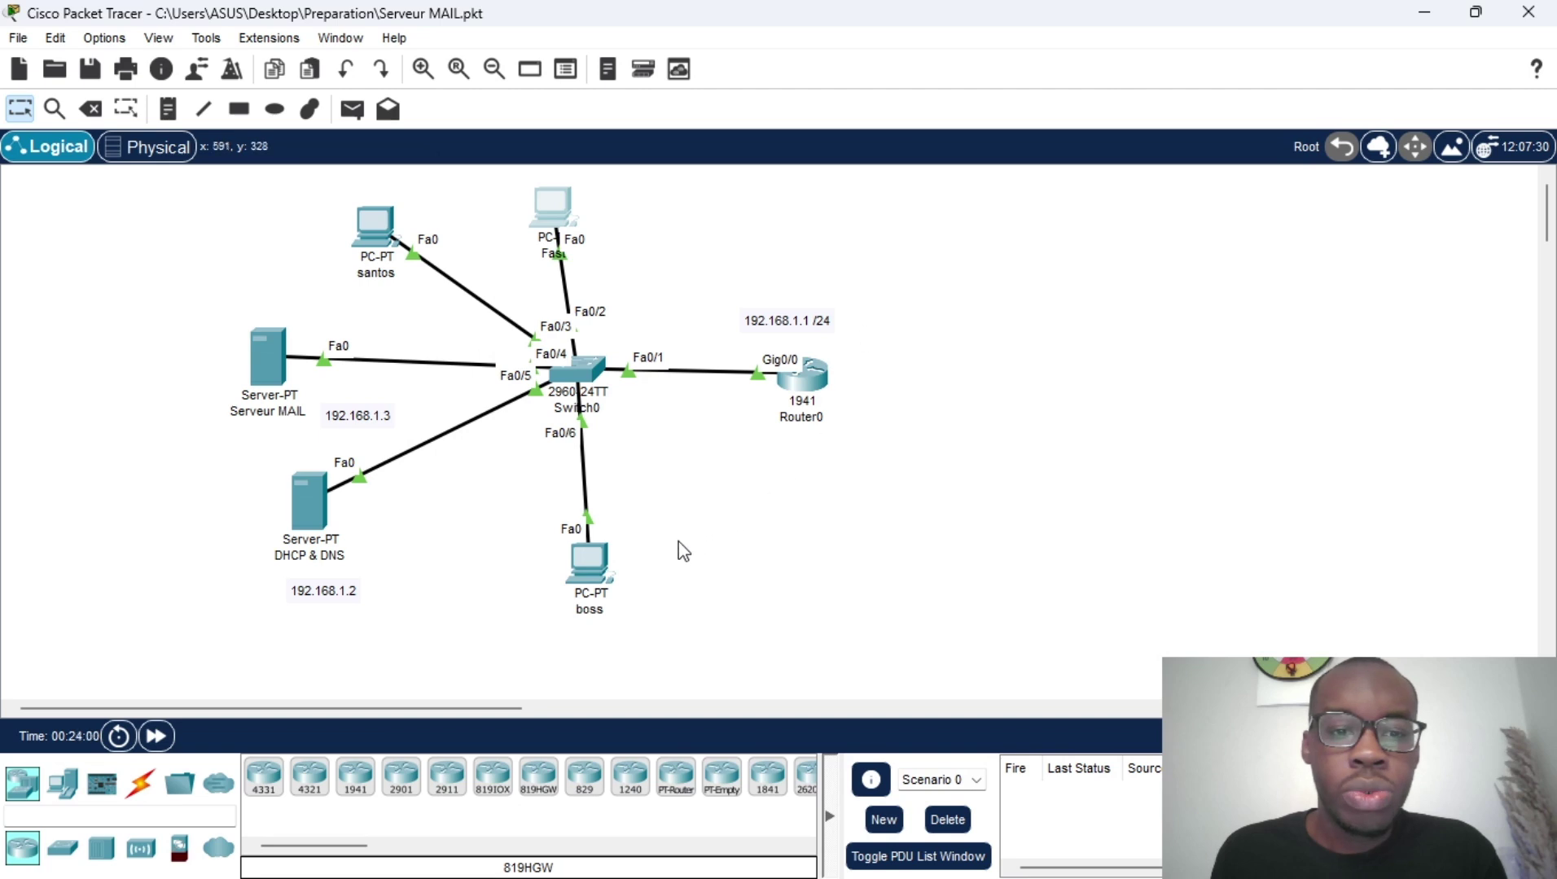
# Step: From boss's inbox, reply to santos's 'Test de santos vers Boss' mail with 'Bonjour Santos'
pyautogui.click(590, 562)
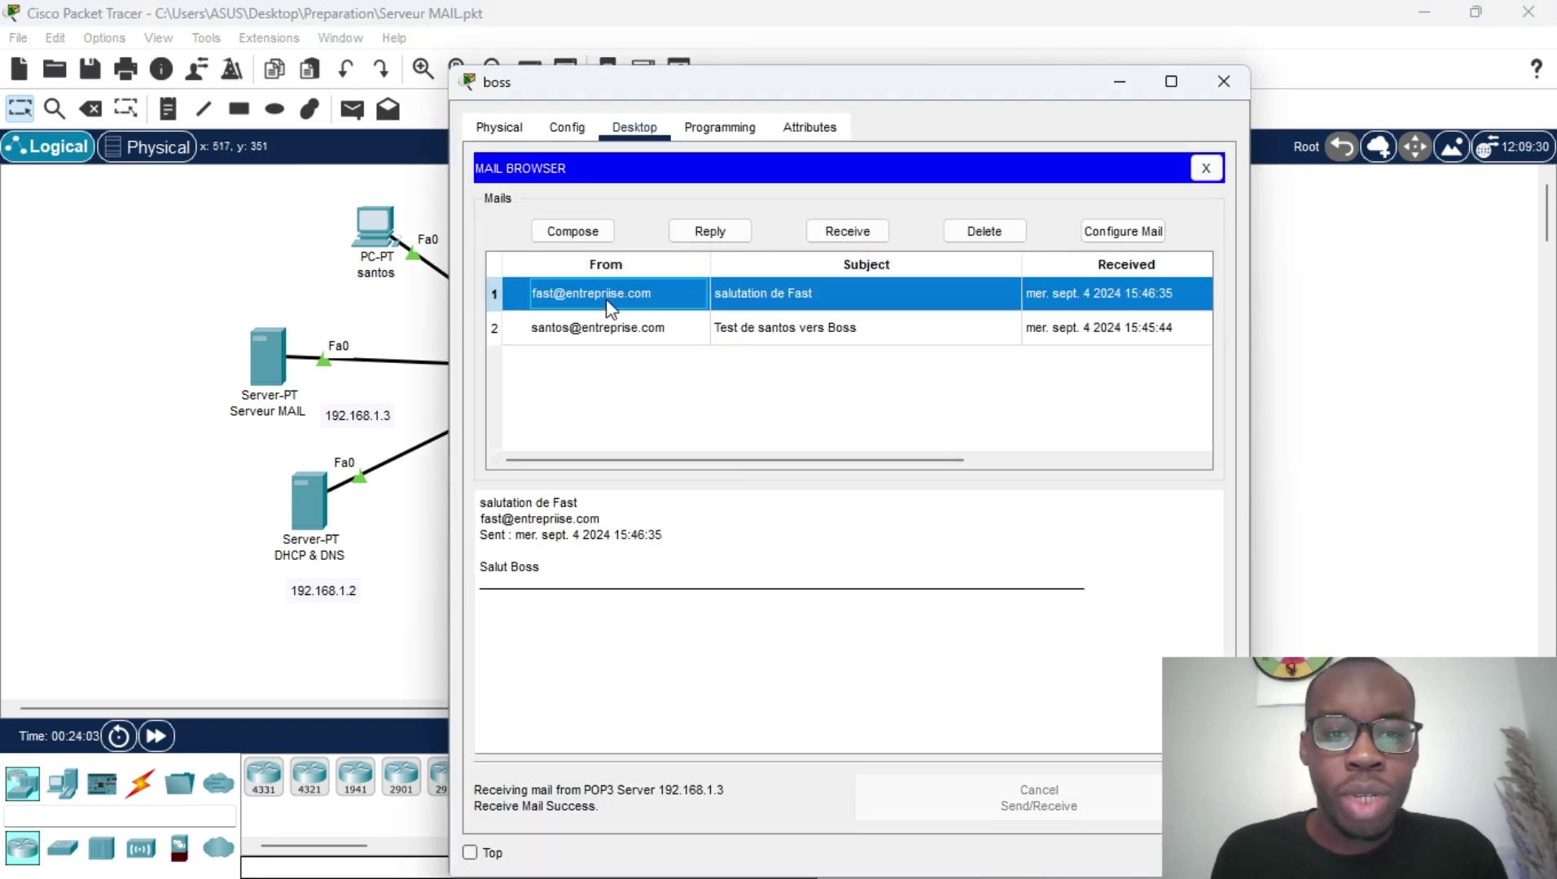
pyautogui.click(629, 327)
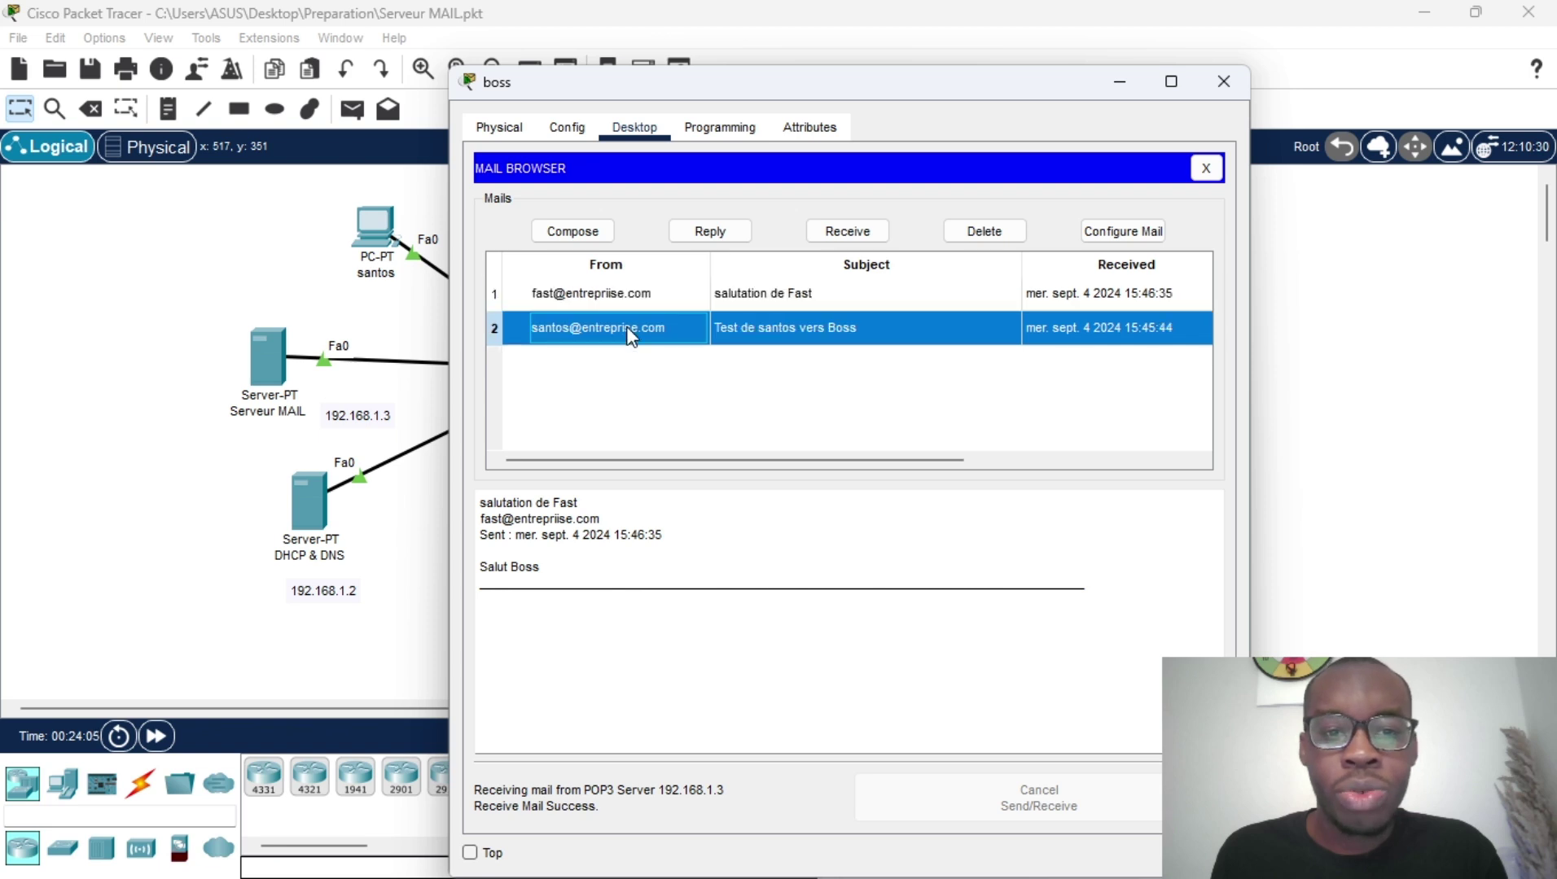
pyautogui.click(729, 232)
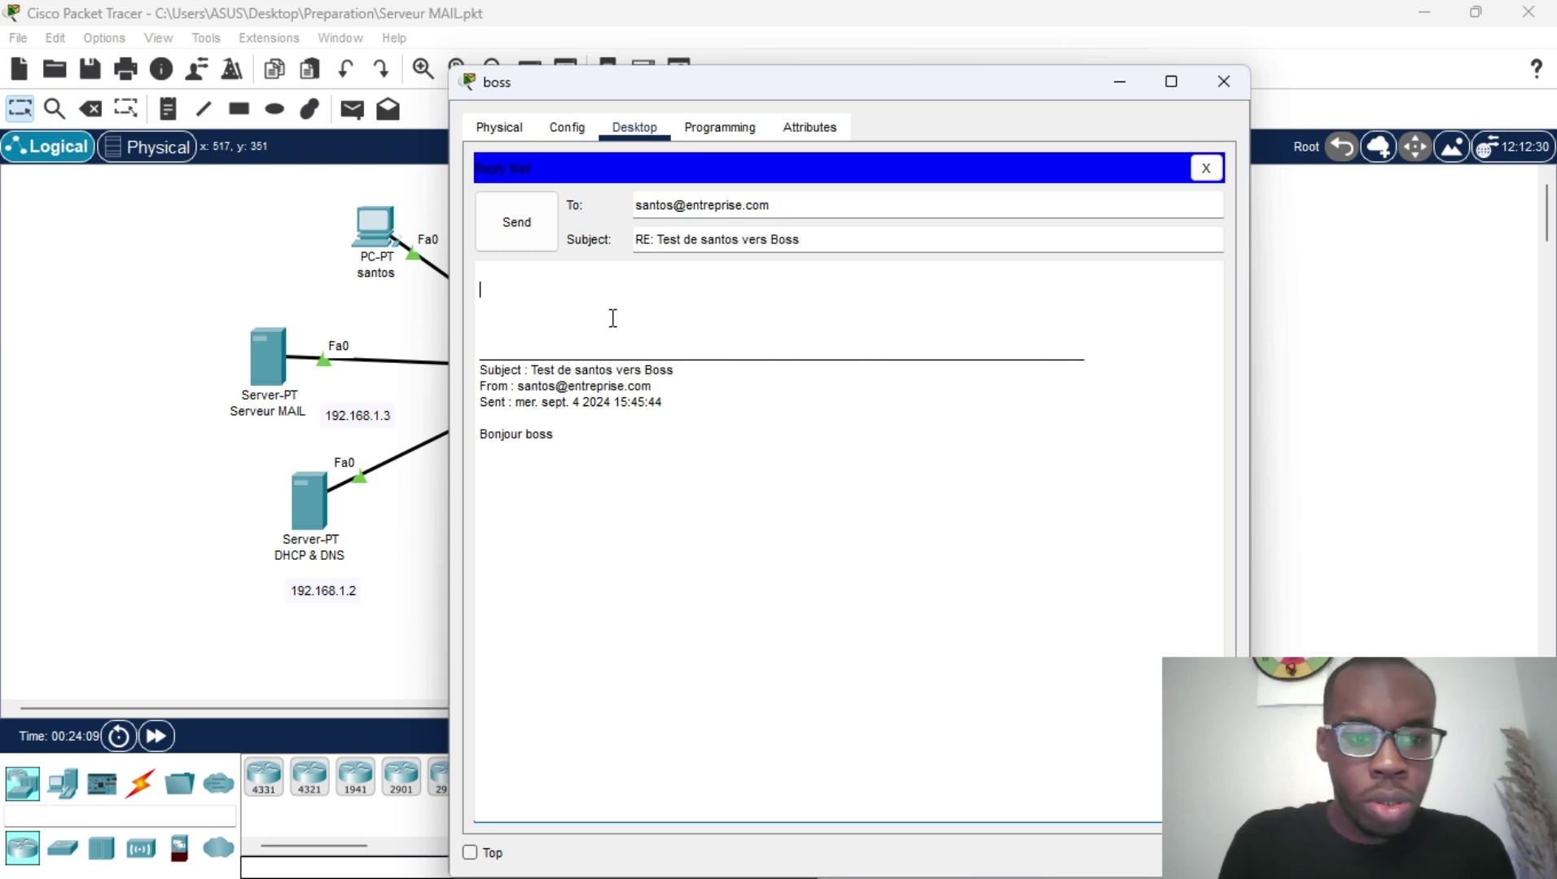
pyautogui.write('Bon')
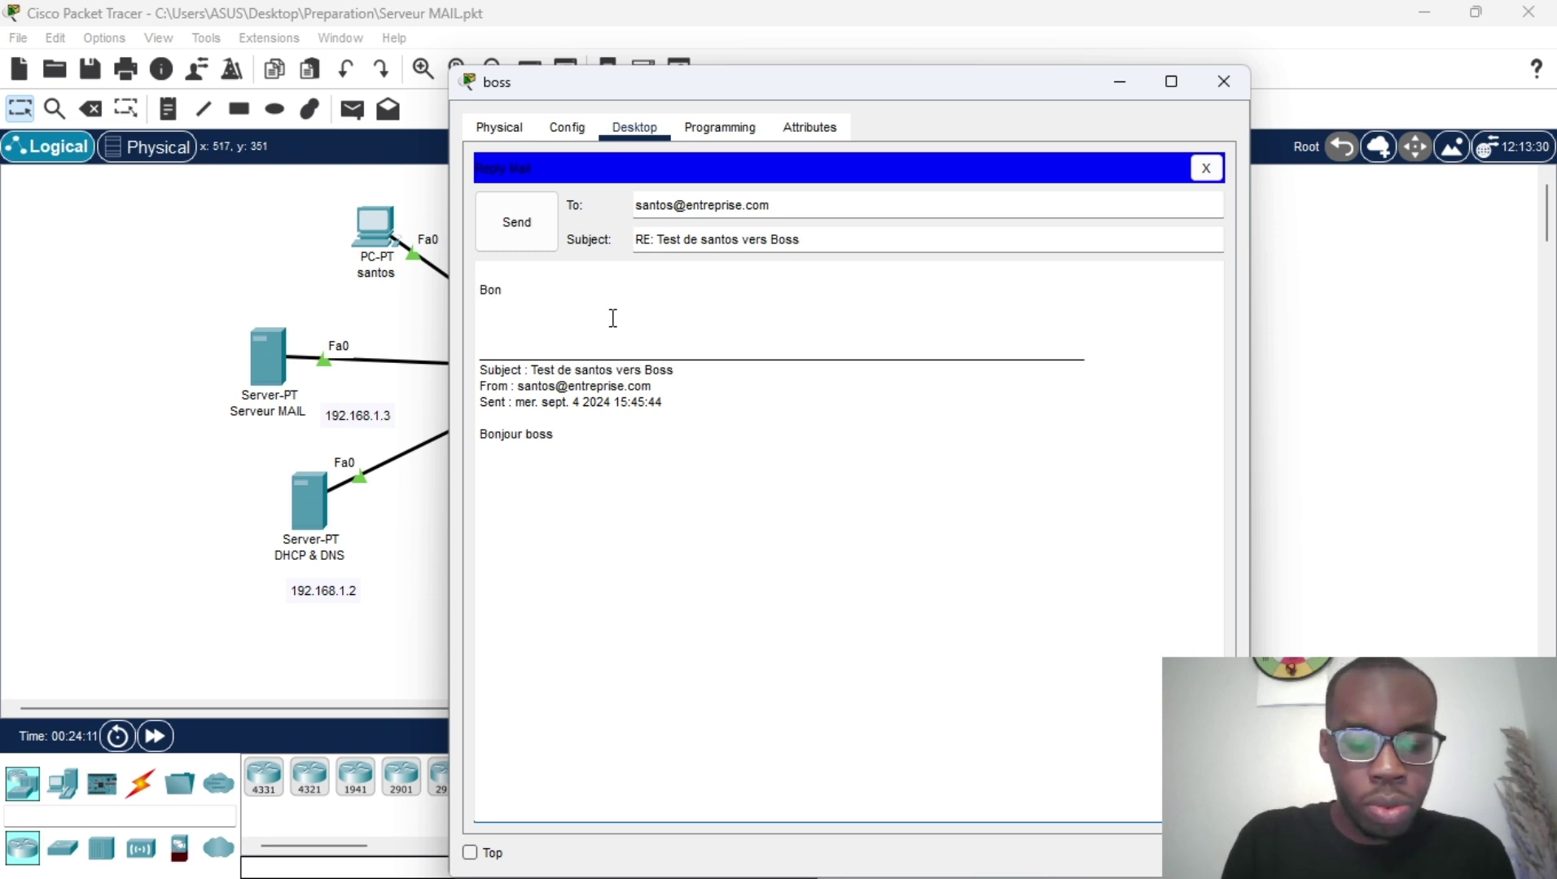
pyautogui.write('jour Santos')
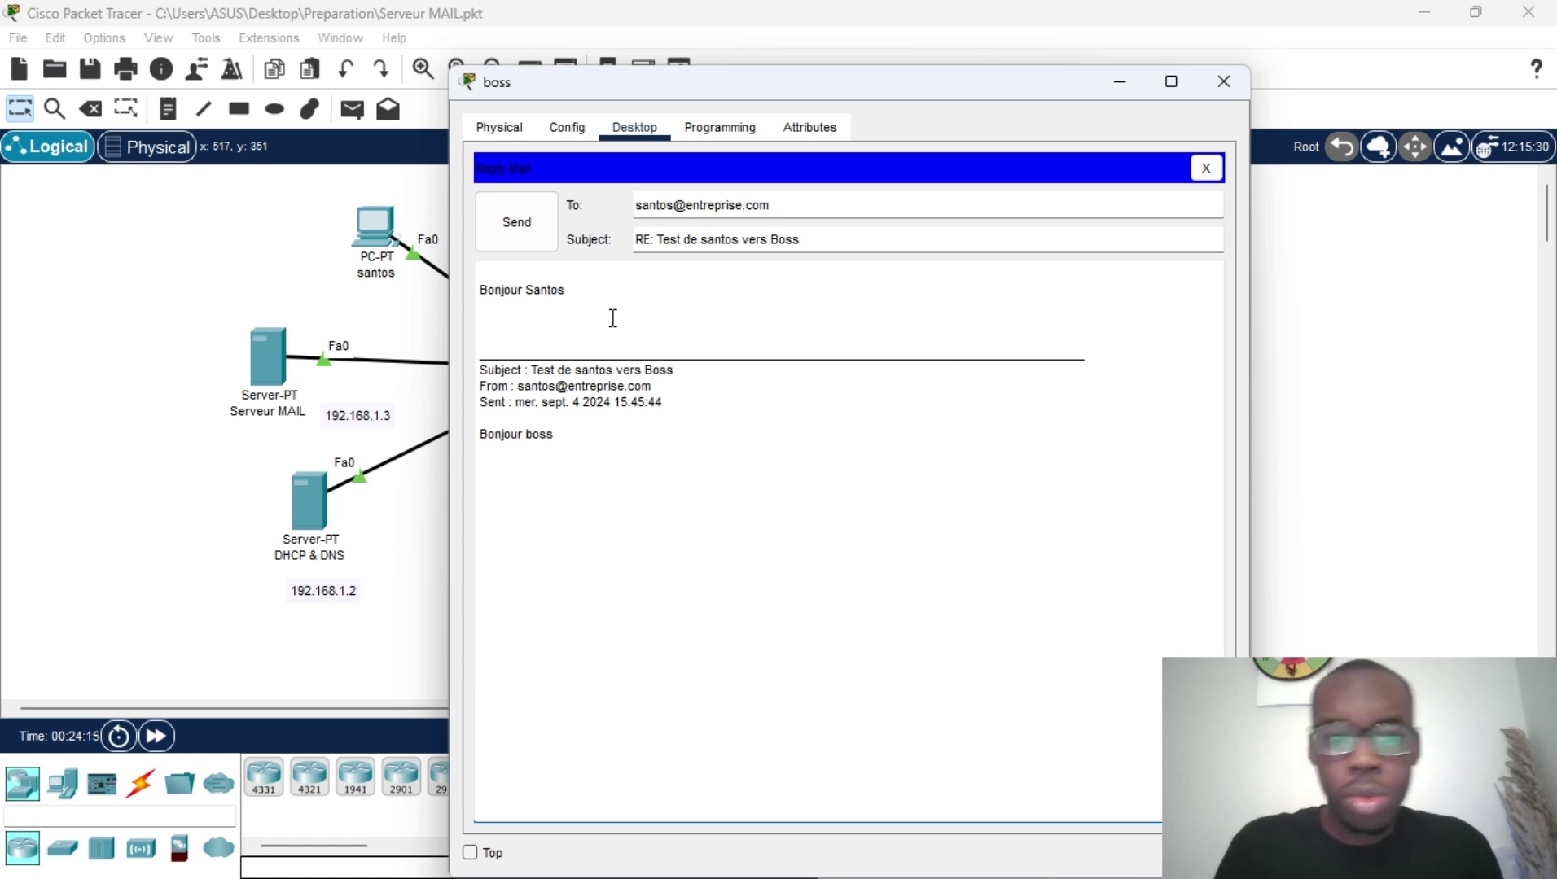
pyautogui.click(509, 210)
# Step: Start replies to Fast's 'salutation de Fast' mail, discarding two attempts
pyautogui.click(671, 291)
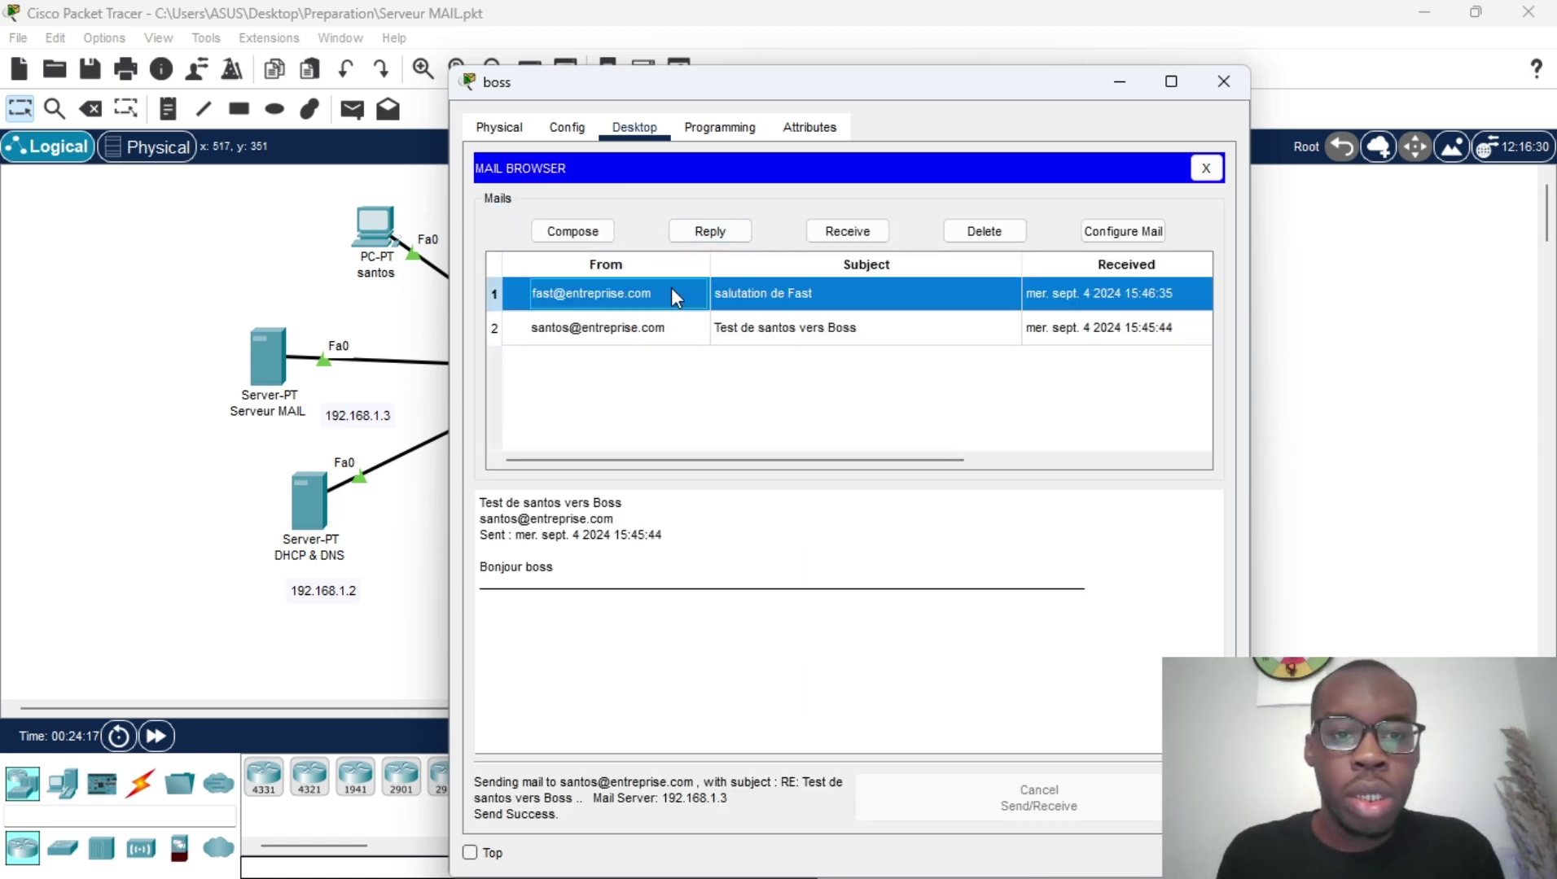
pyautogui.click(730, 230)
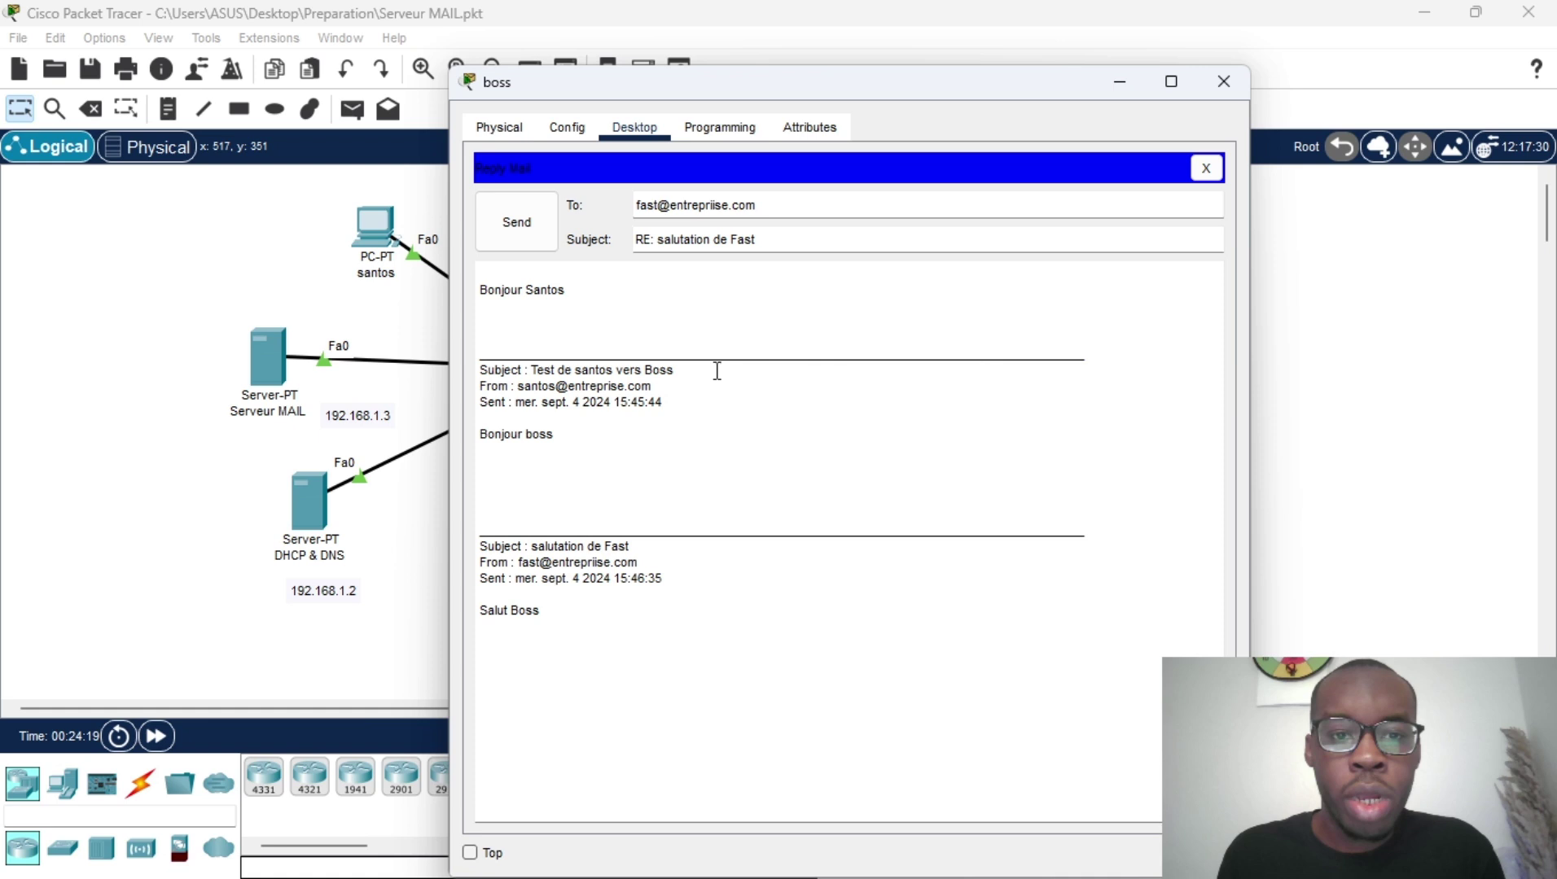
pyautogui.click(645, 320)
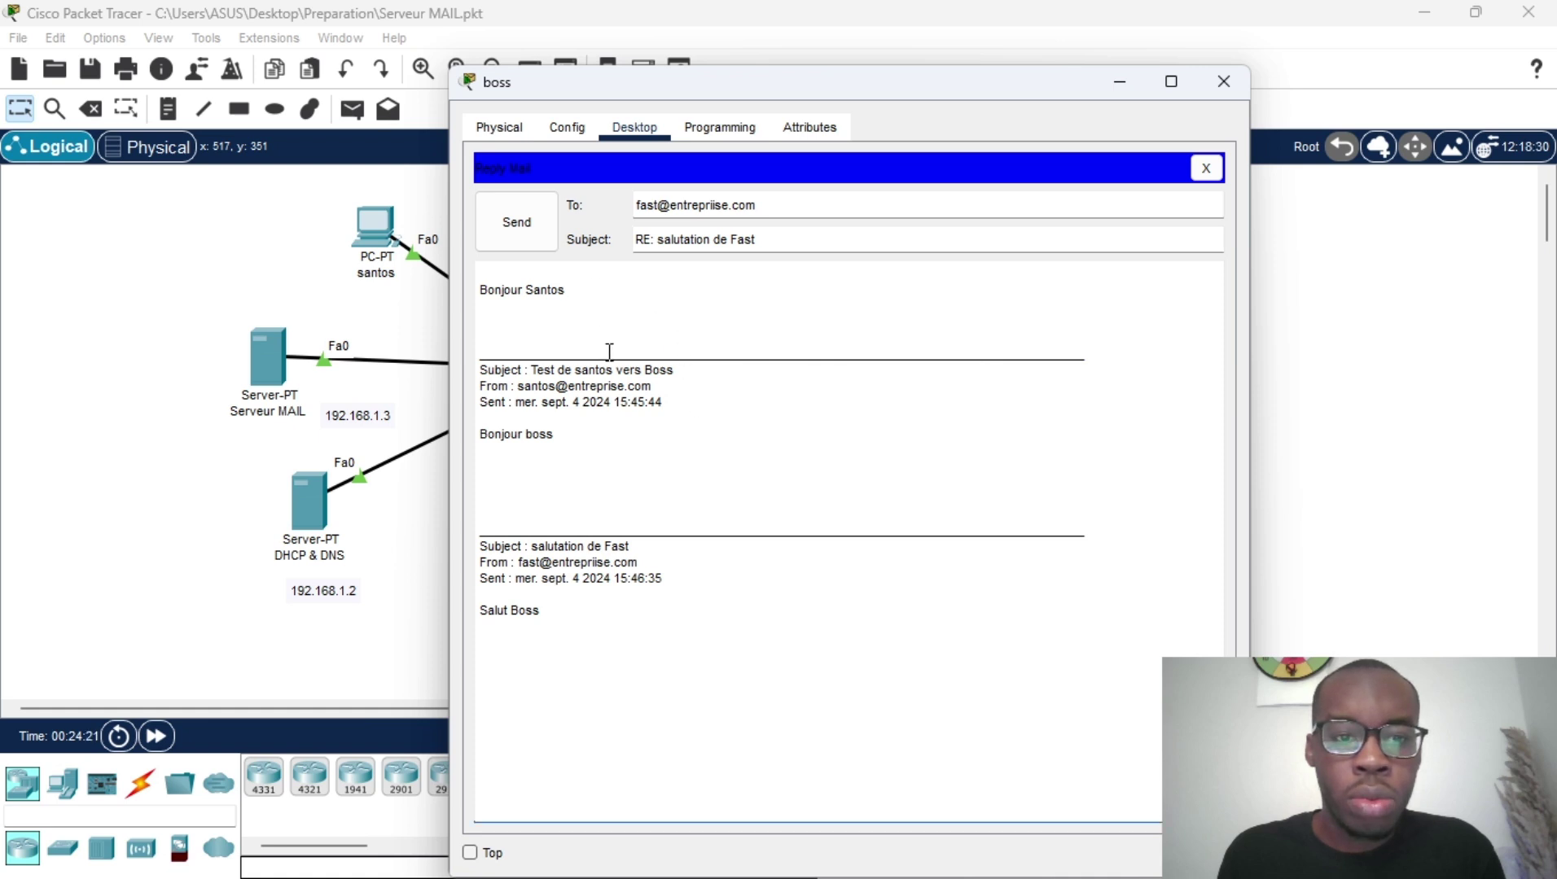
pyautogui.click(615, 294)
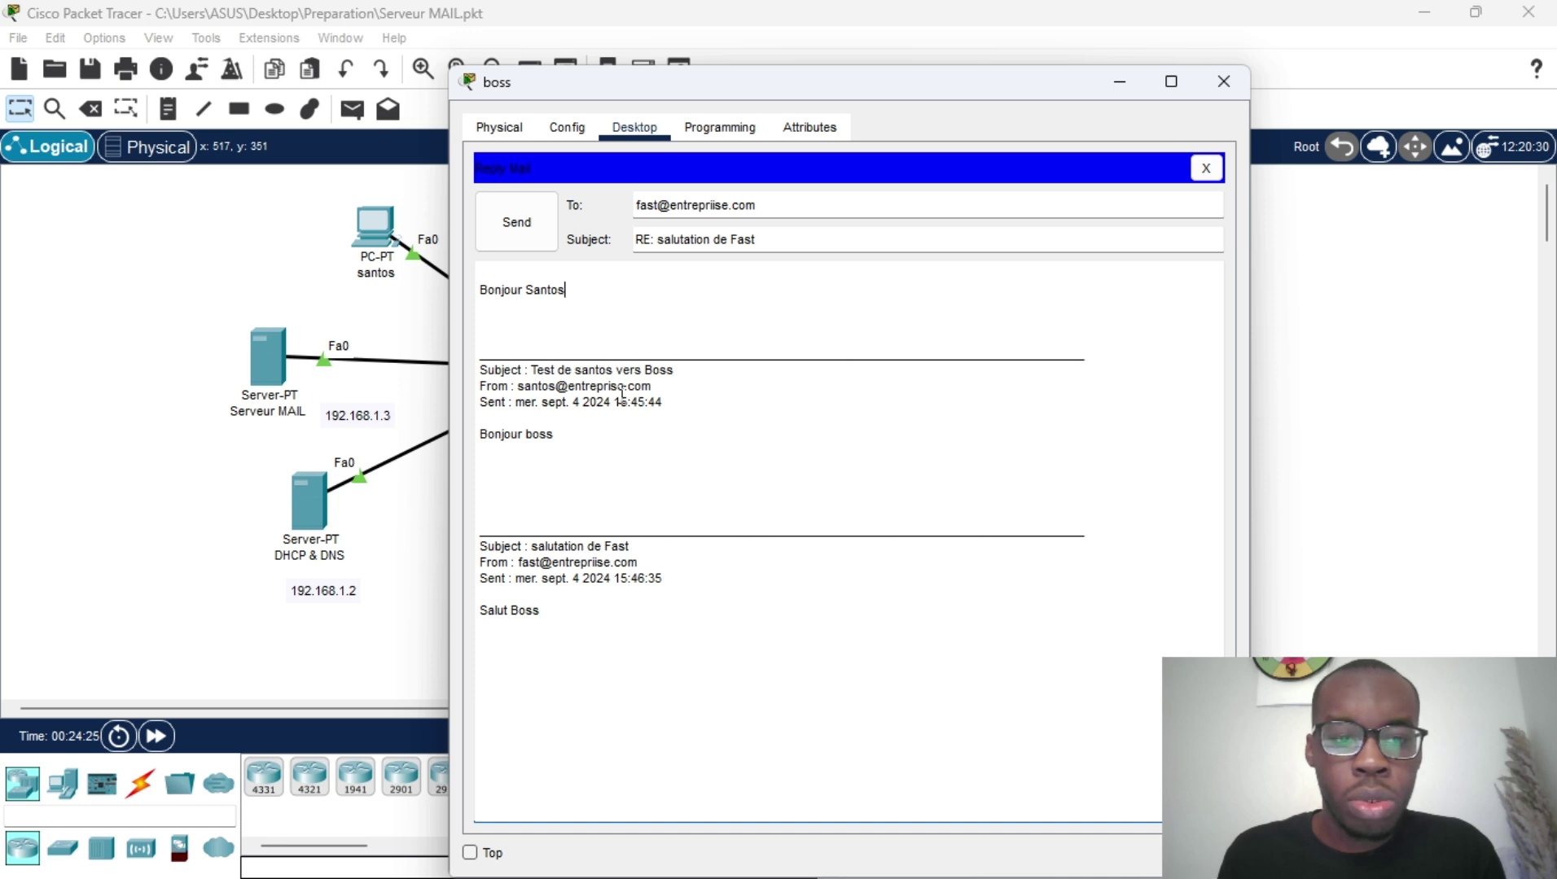
pyautogui.click(1206, 168)
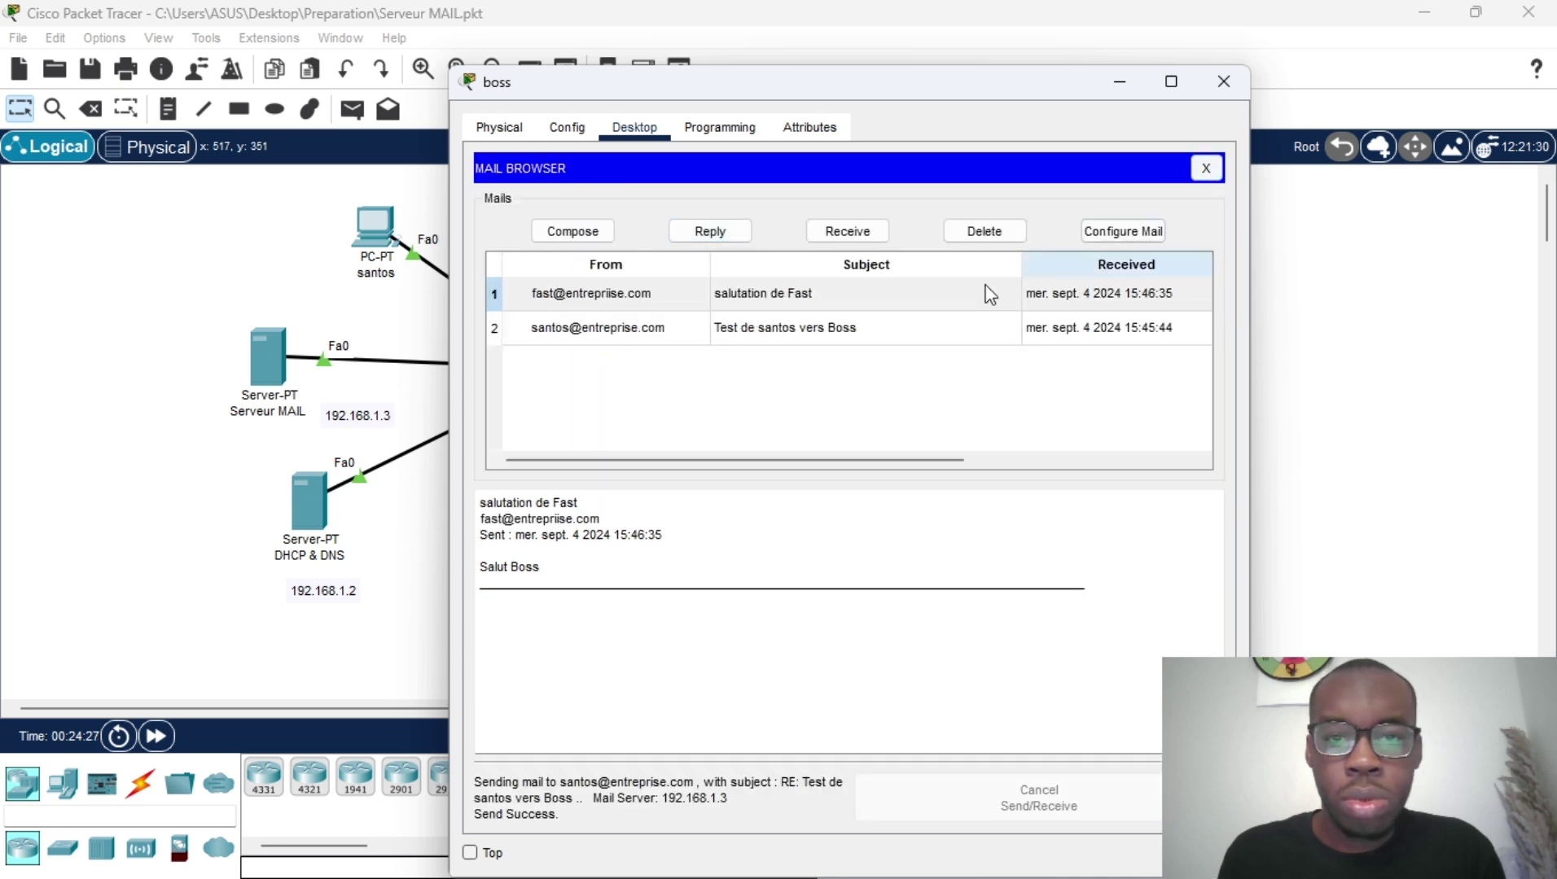
pyautogui.click(668, 298)
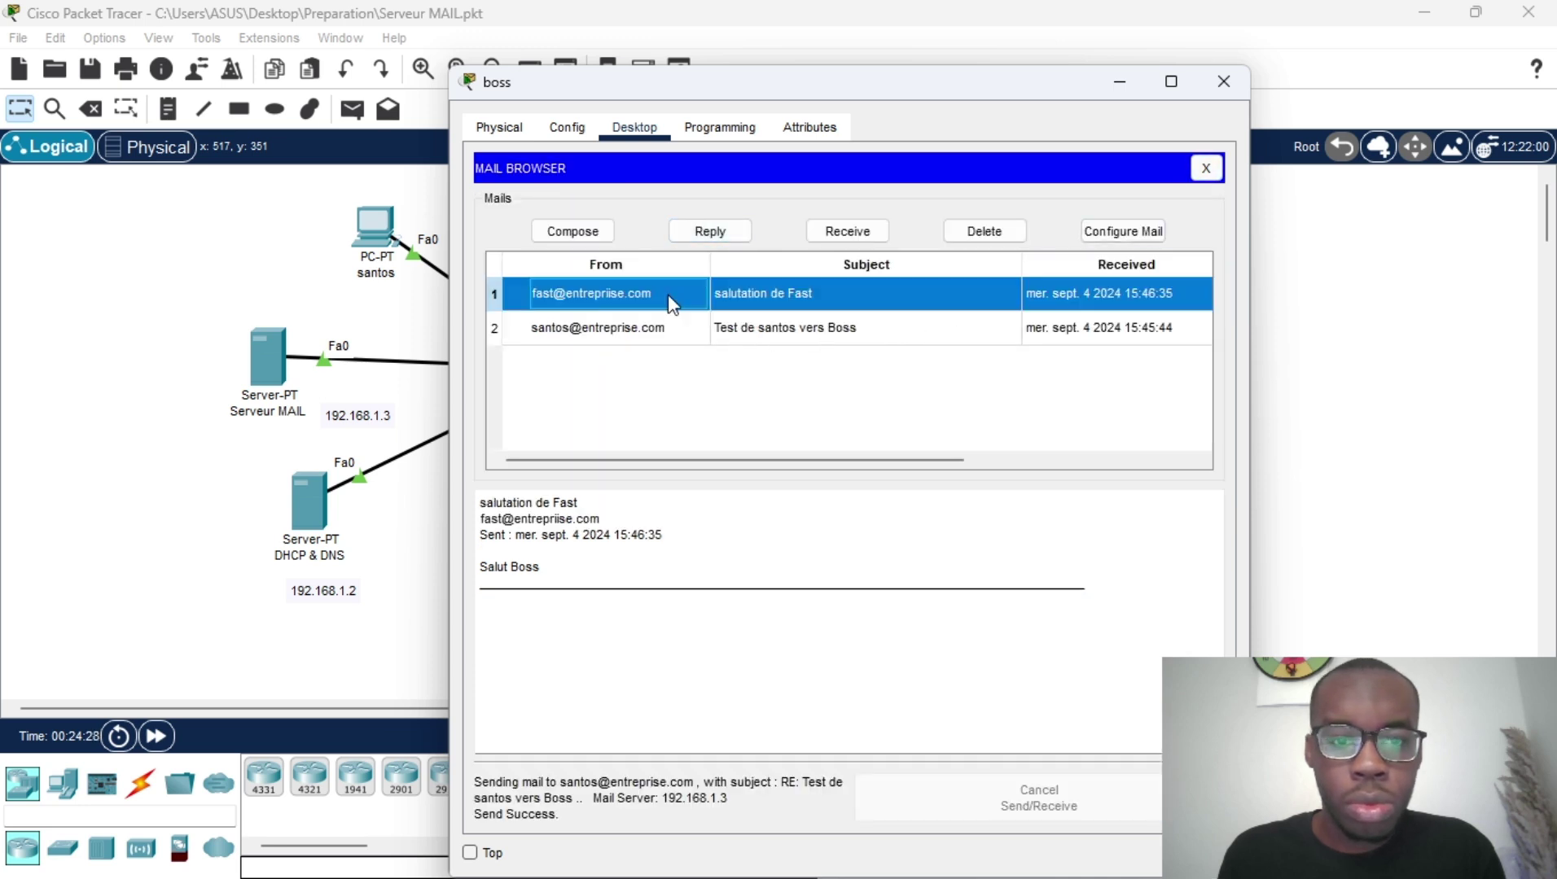
pyautogui.click(708, 228)
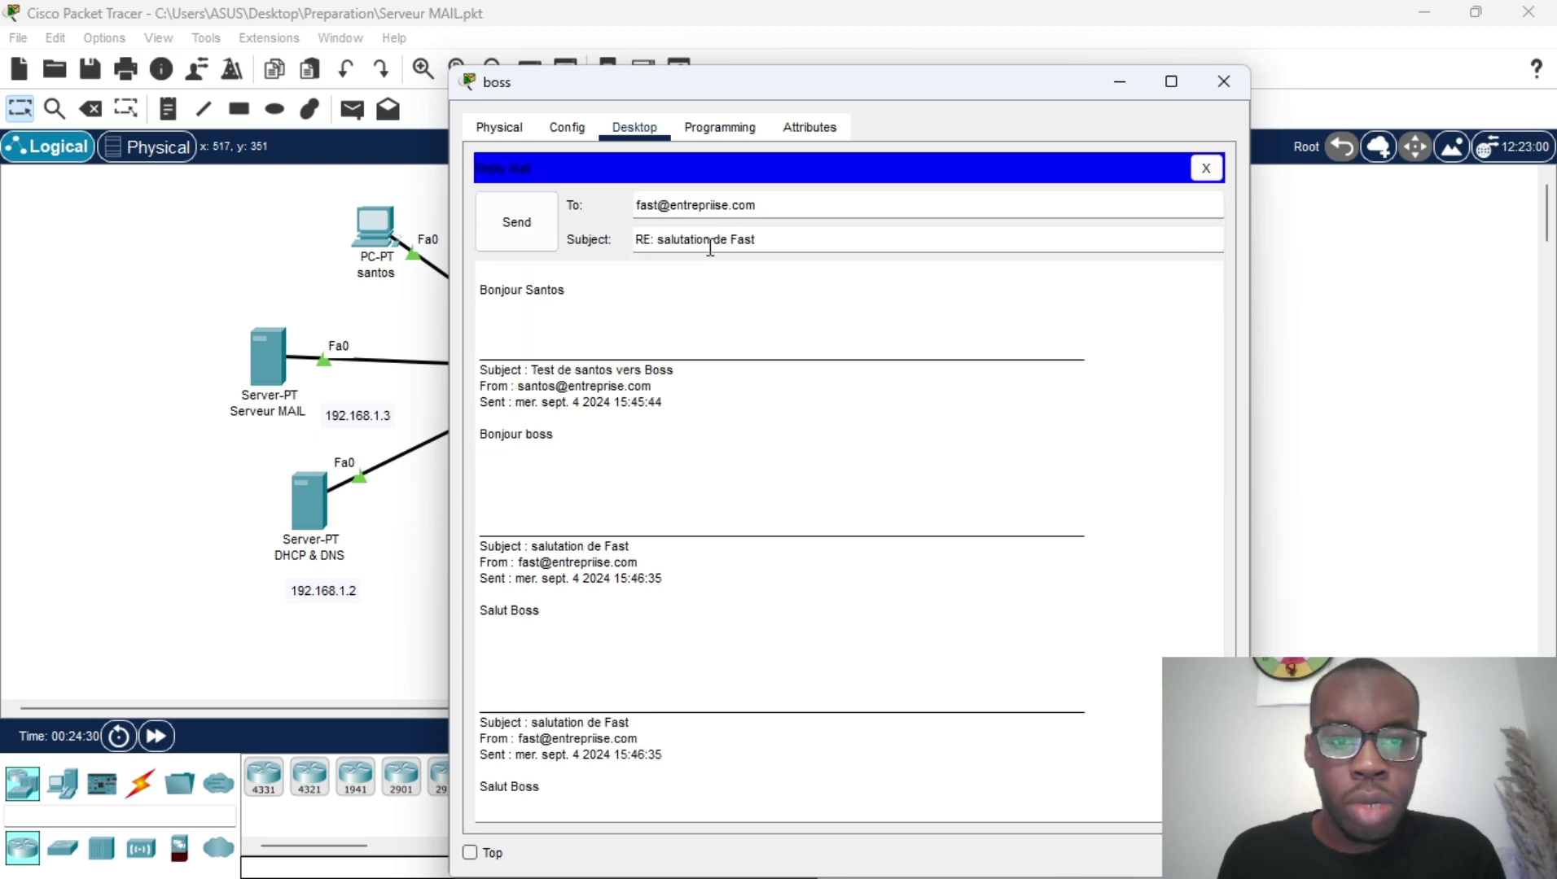
pyautogui.click(627, 629)
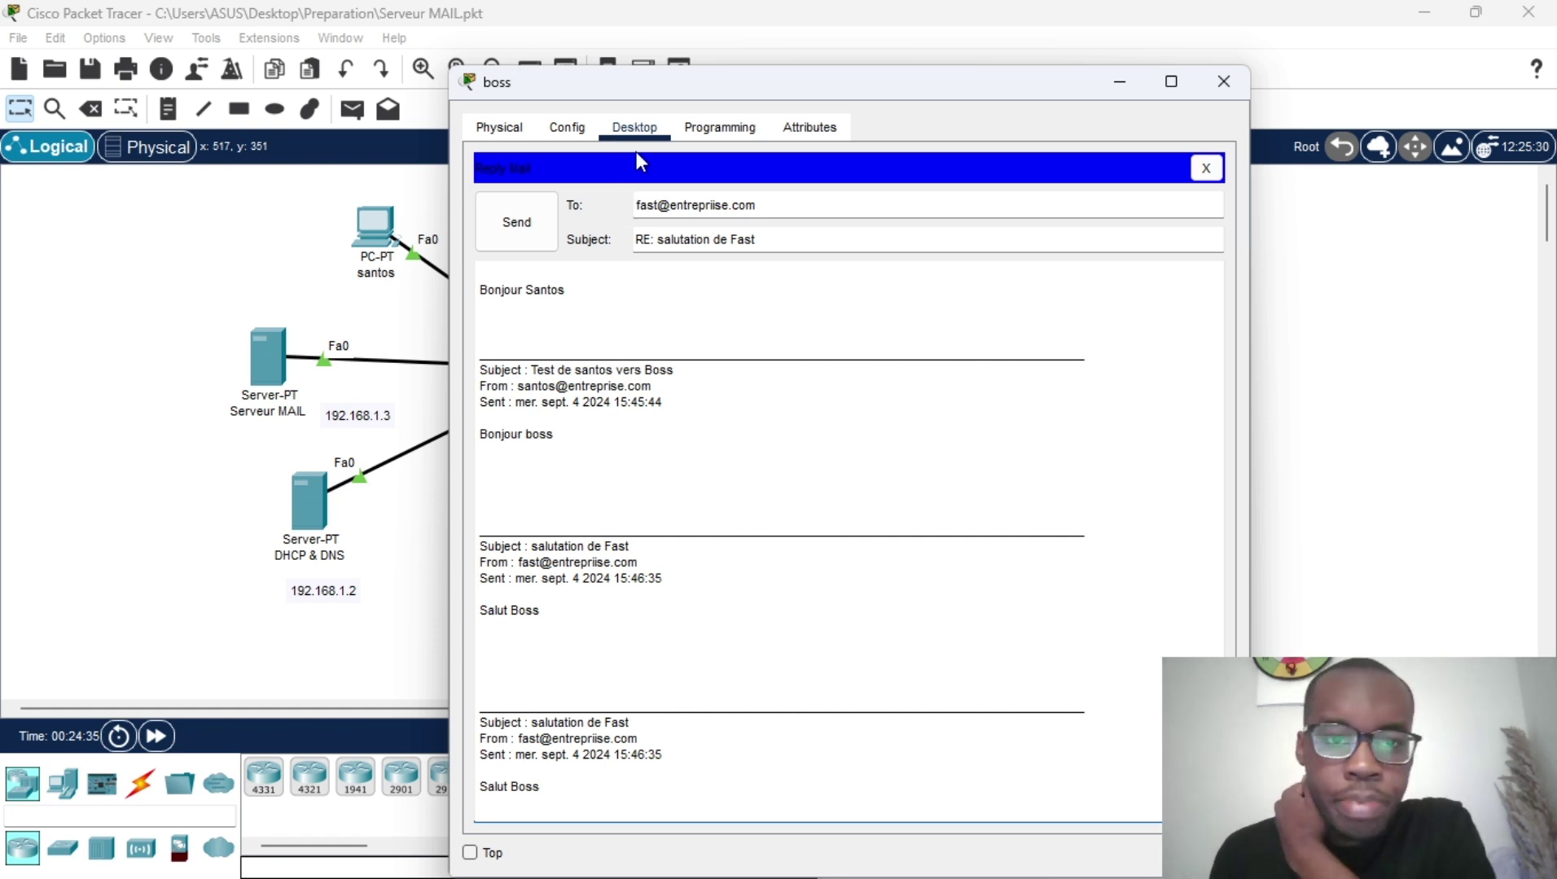
pyautogui.click(1205, 167)
pyautogui.click(726, 293)
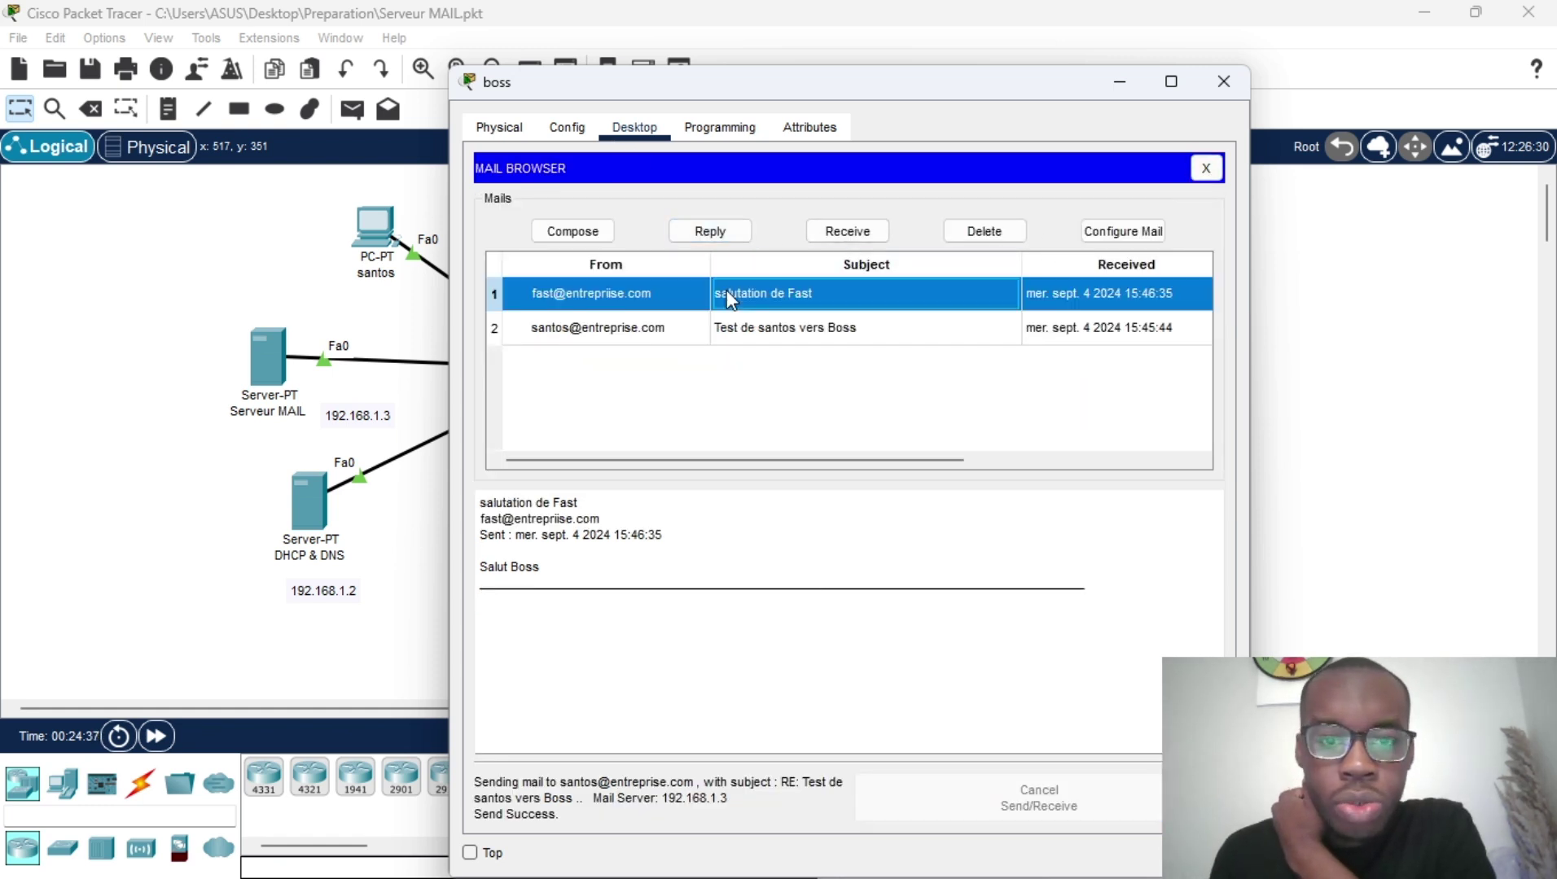
# Step: Open the 'salutation de Fast' mail, reply from it, and delete the leftover greeting
pyautogui.doubleClick(728, 296)
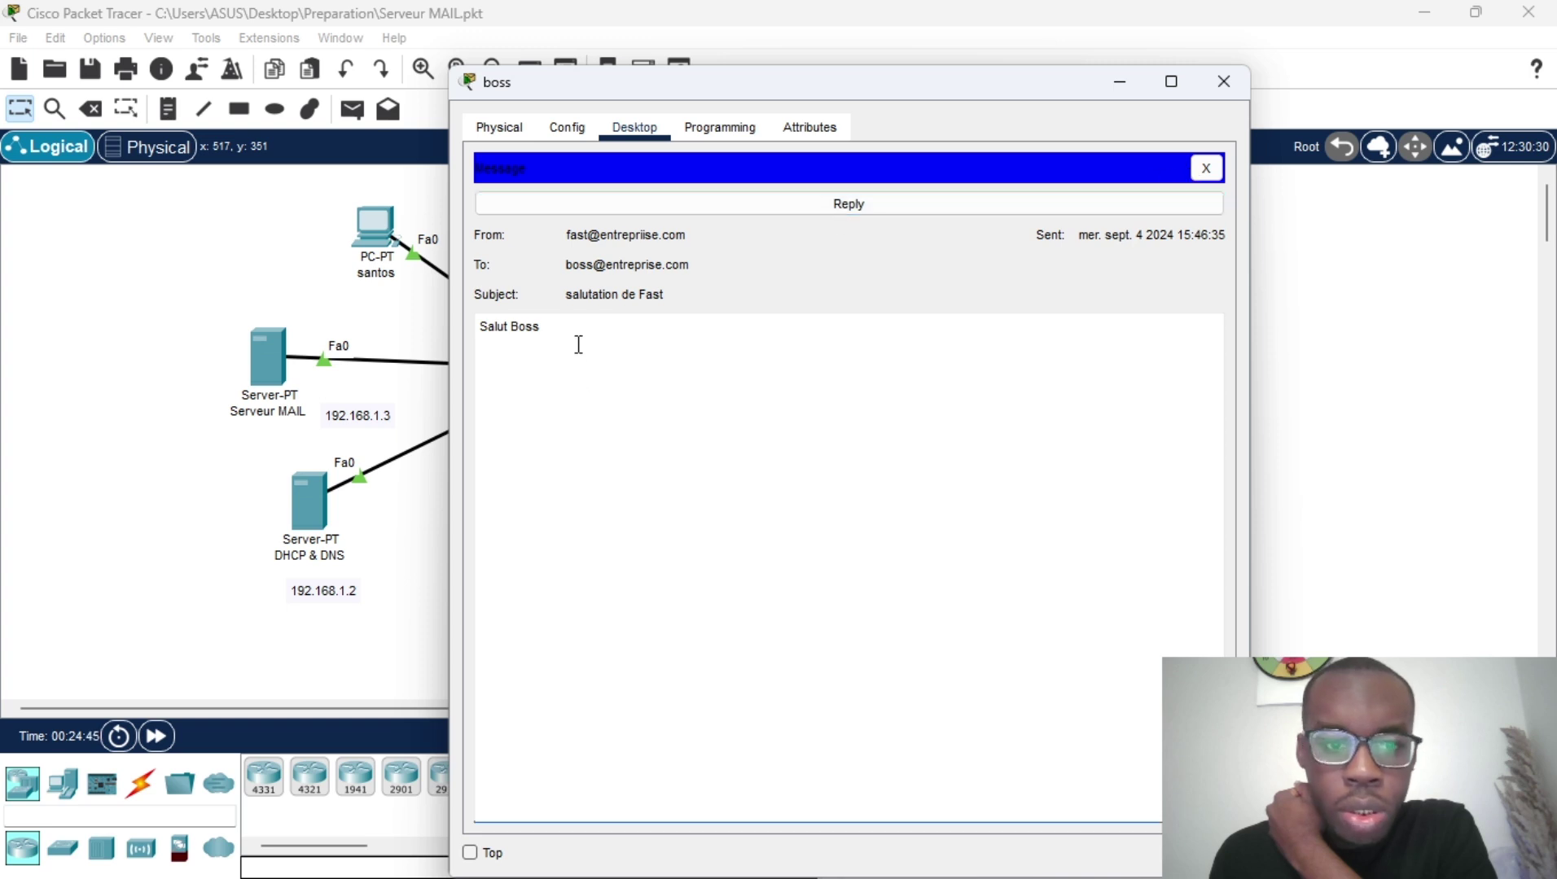
pyautogui.click(1014, 204)
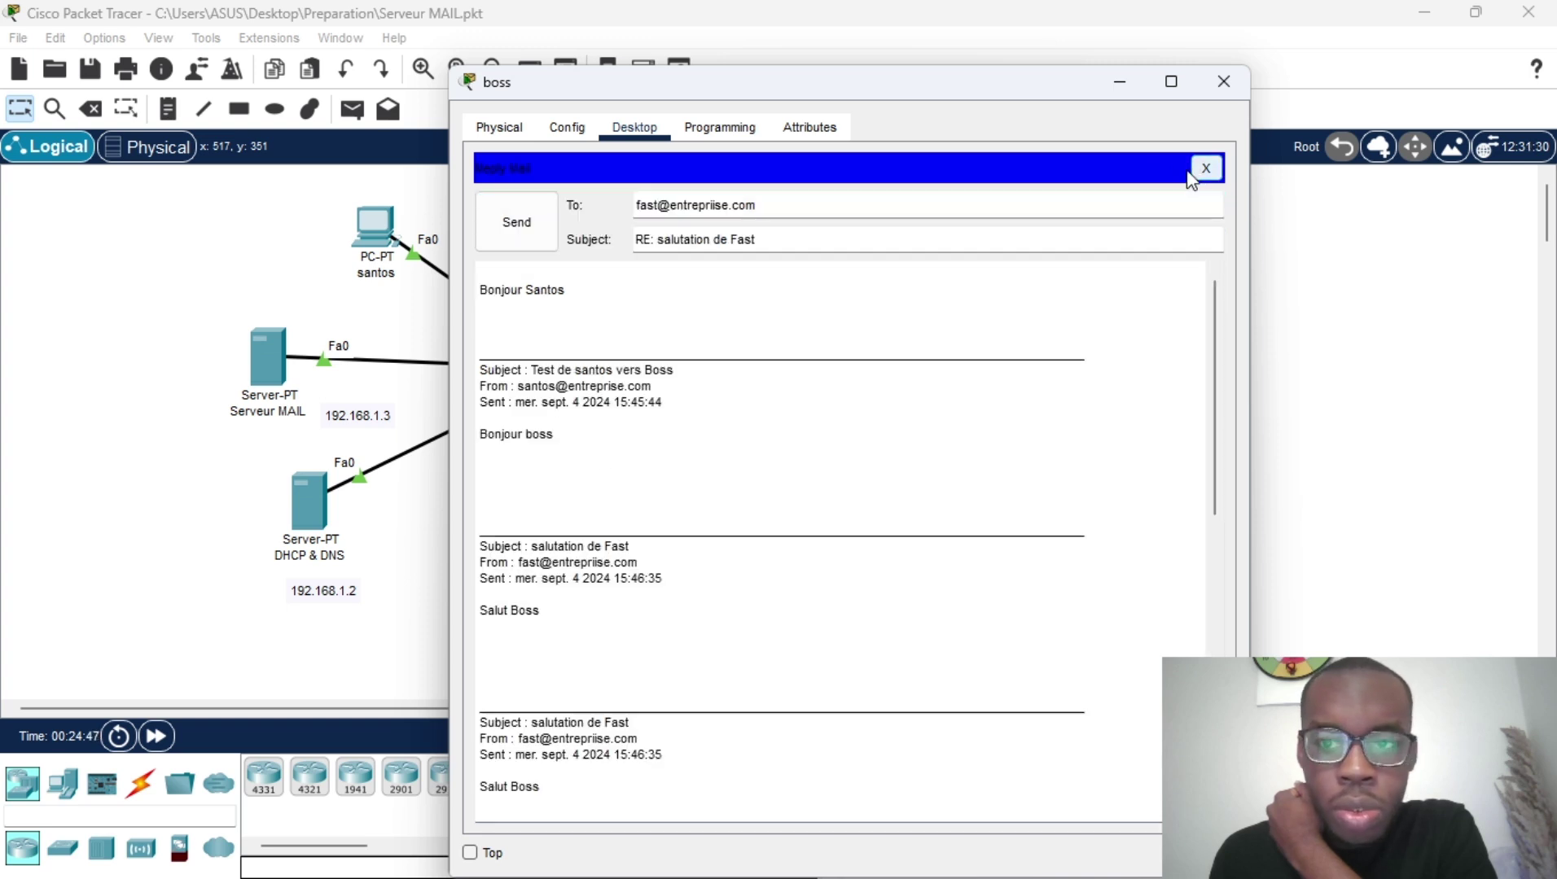
pyautogui.moveTo(581, 298); pyautogui.dragTo(439, 296)
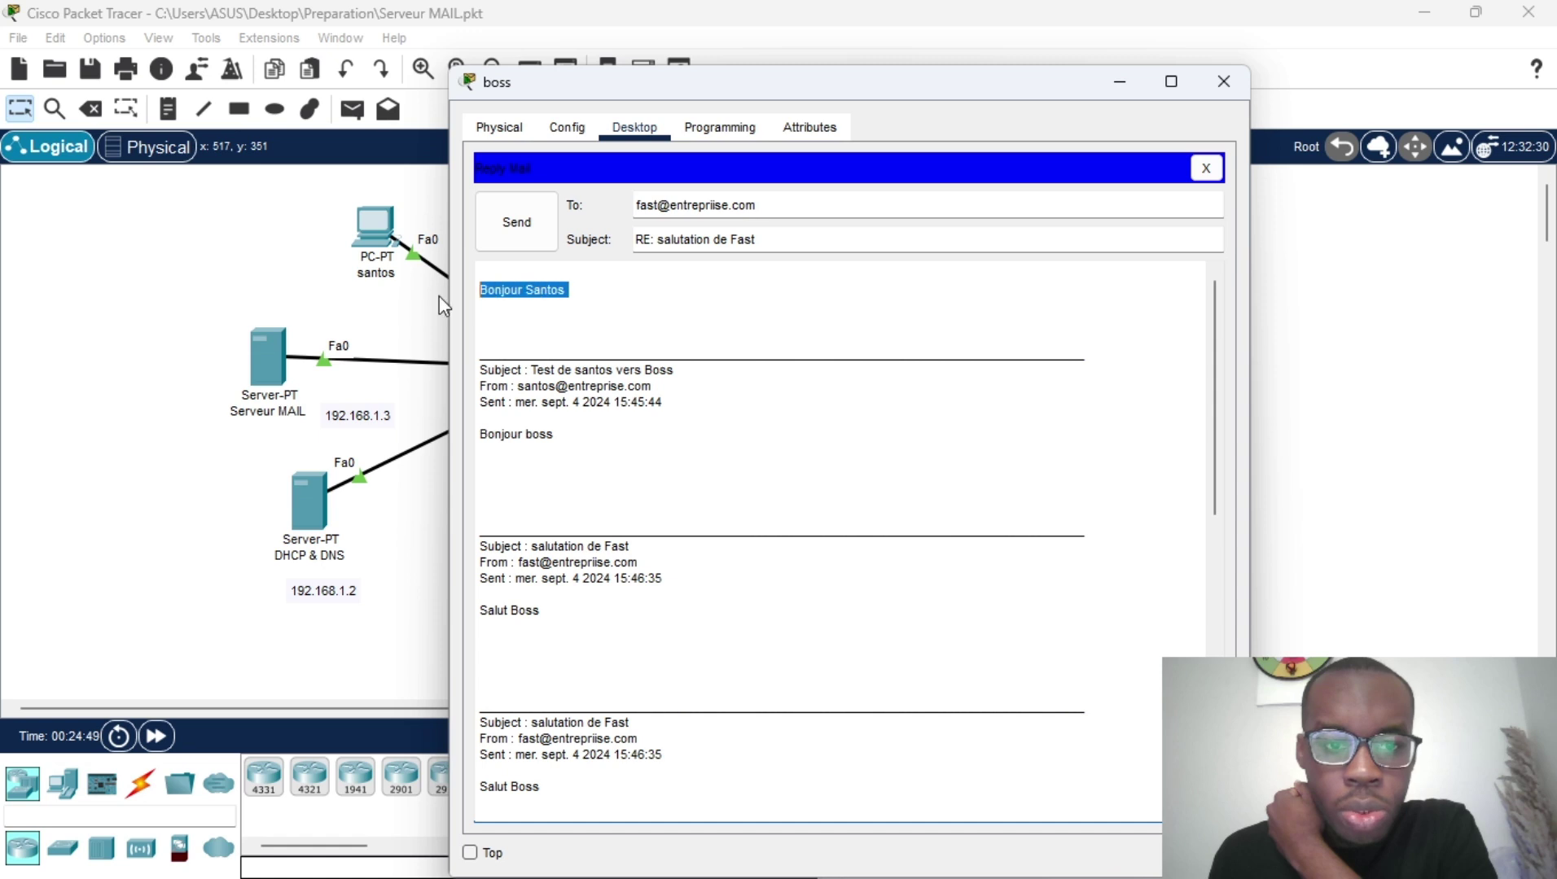
pyautogui.press('BackSpace')
pyautogui.press('BackSpace')
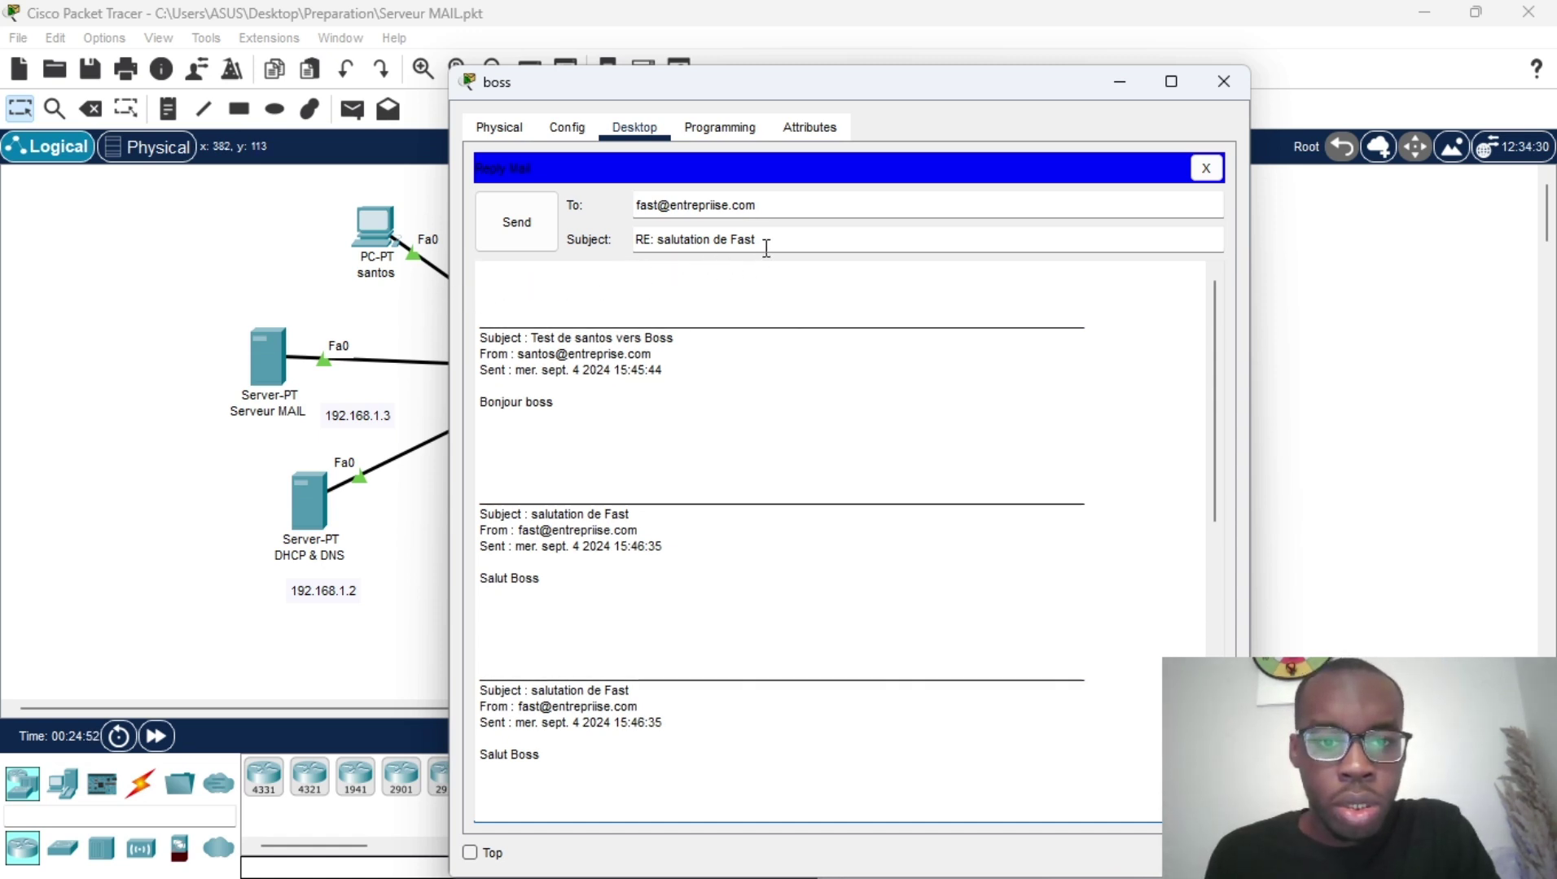
# Step: Write 'salus fast' at the top of the reply body and send it
pyautogui.scroll(-2, 700, 535)
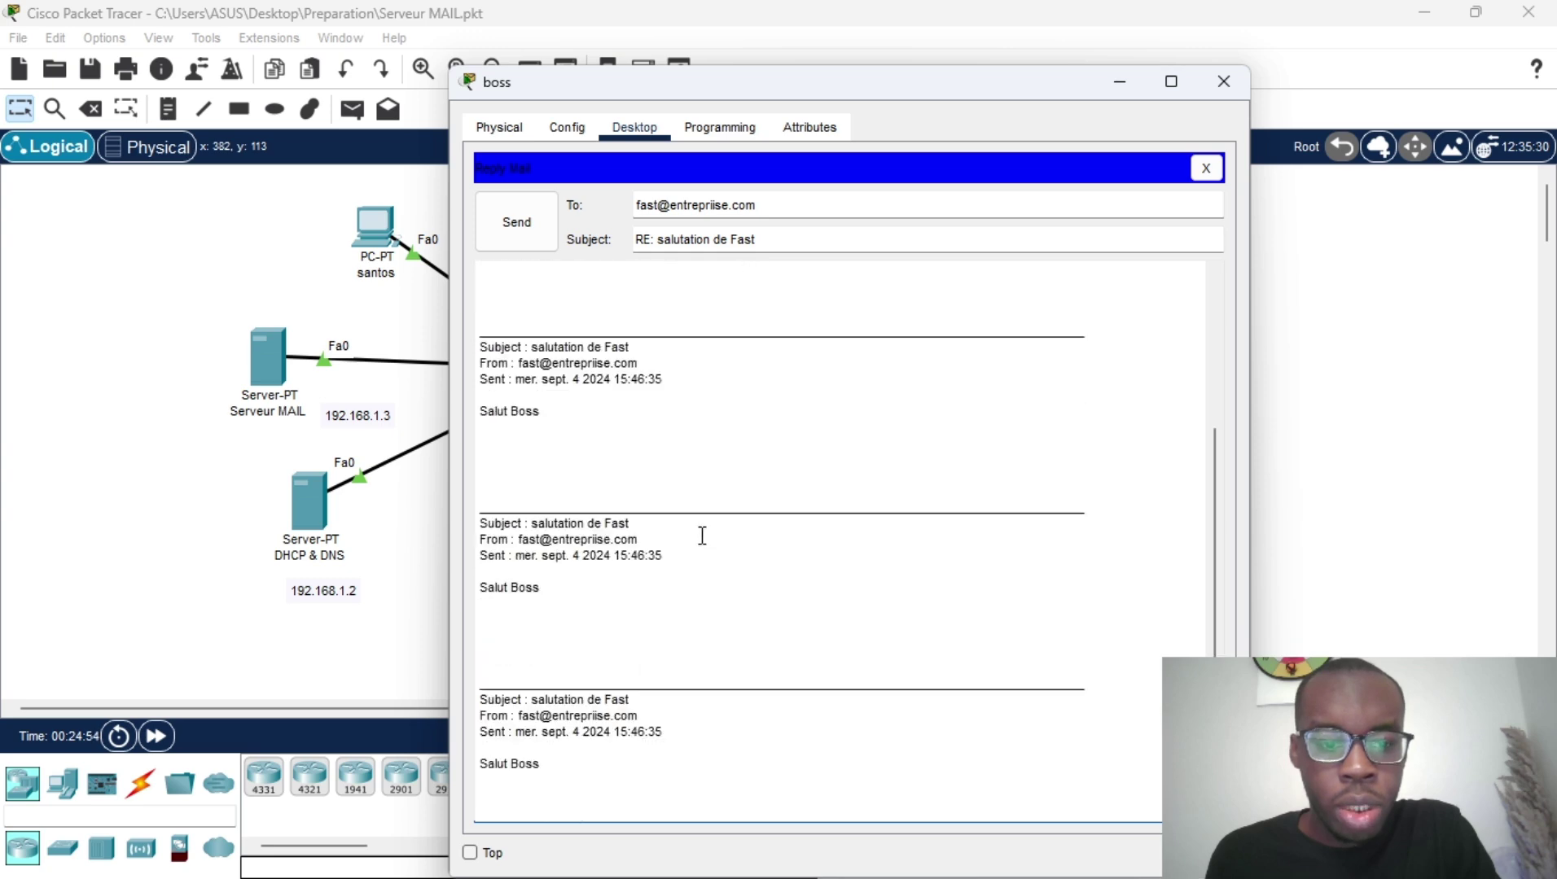
pyautogui.scroll(-3, 702, 535)
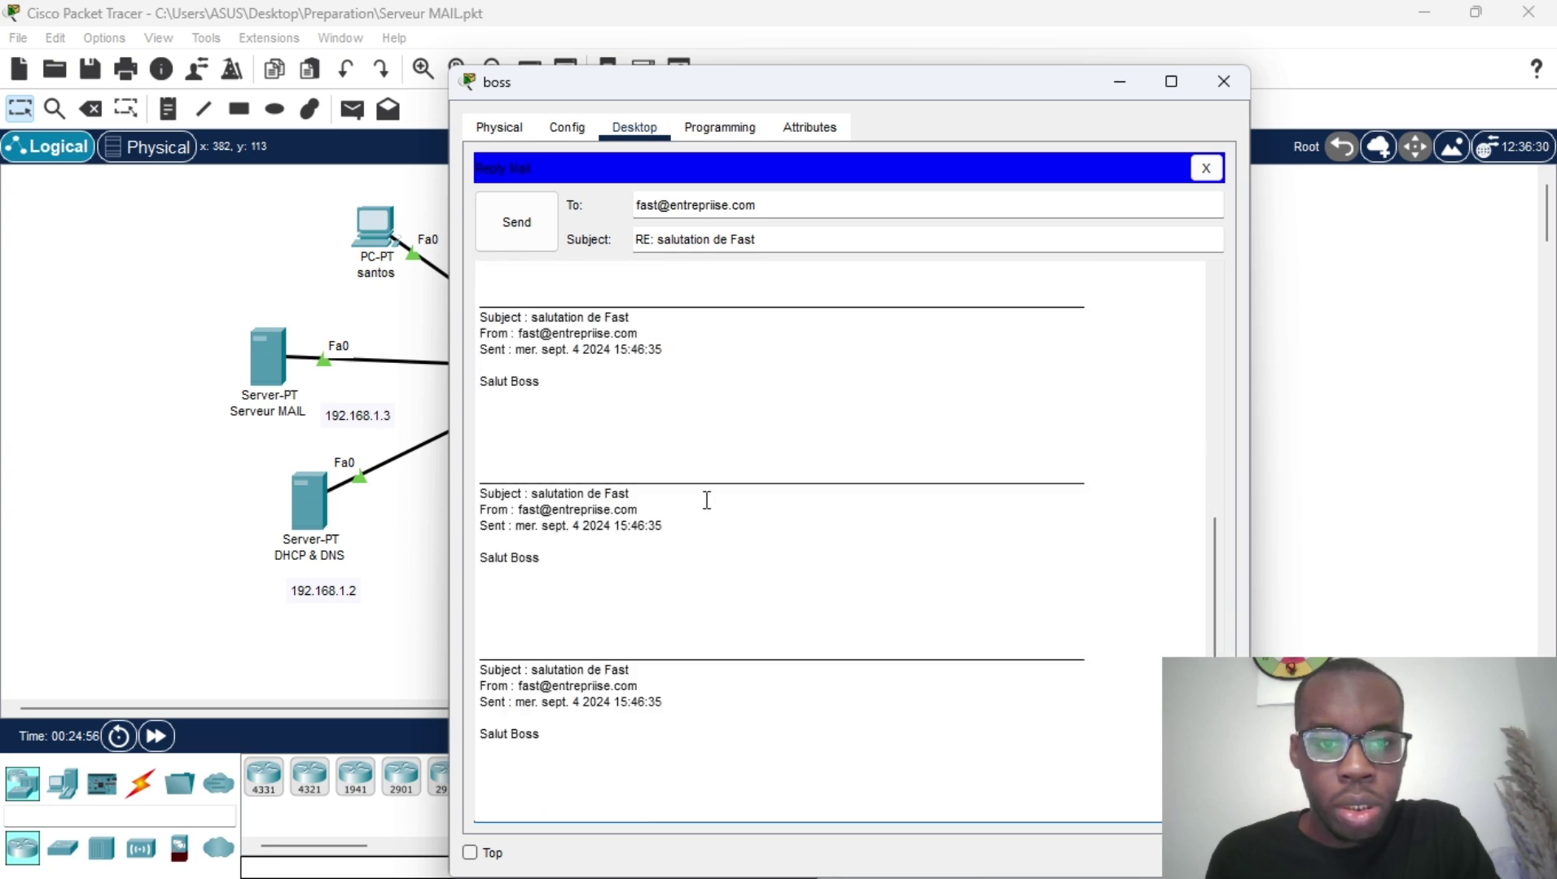
pyautogui.scroll(5, 706, 497)
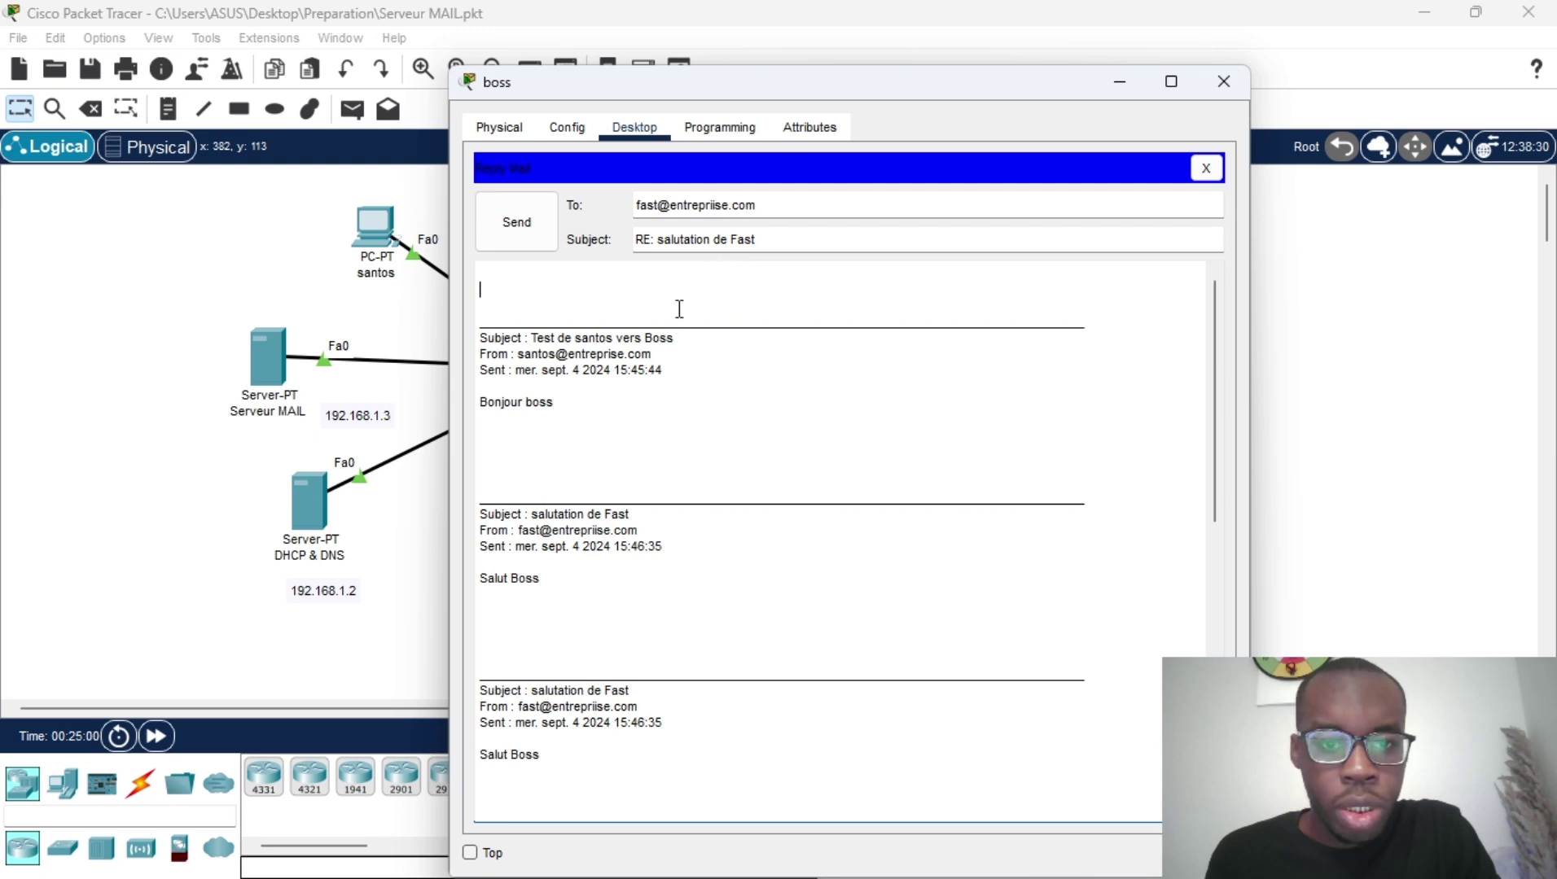
pyautogui.scroll(-3, 677, 315)
pyautogui.scroll(-2, 662, 517)
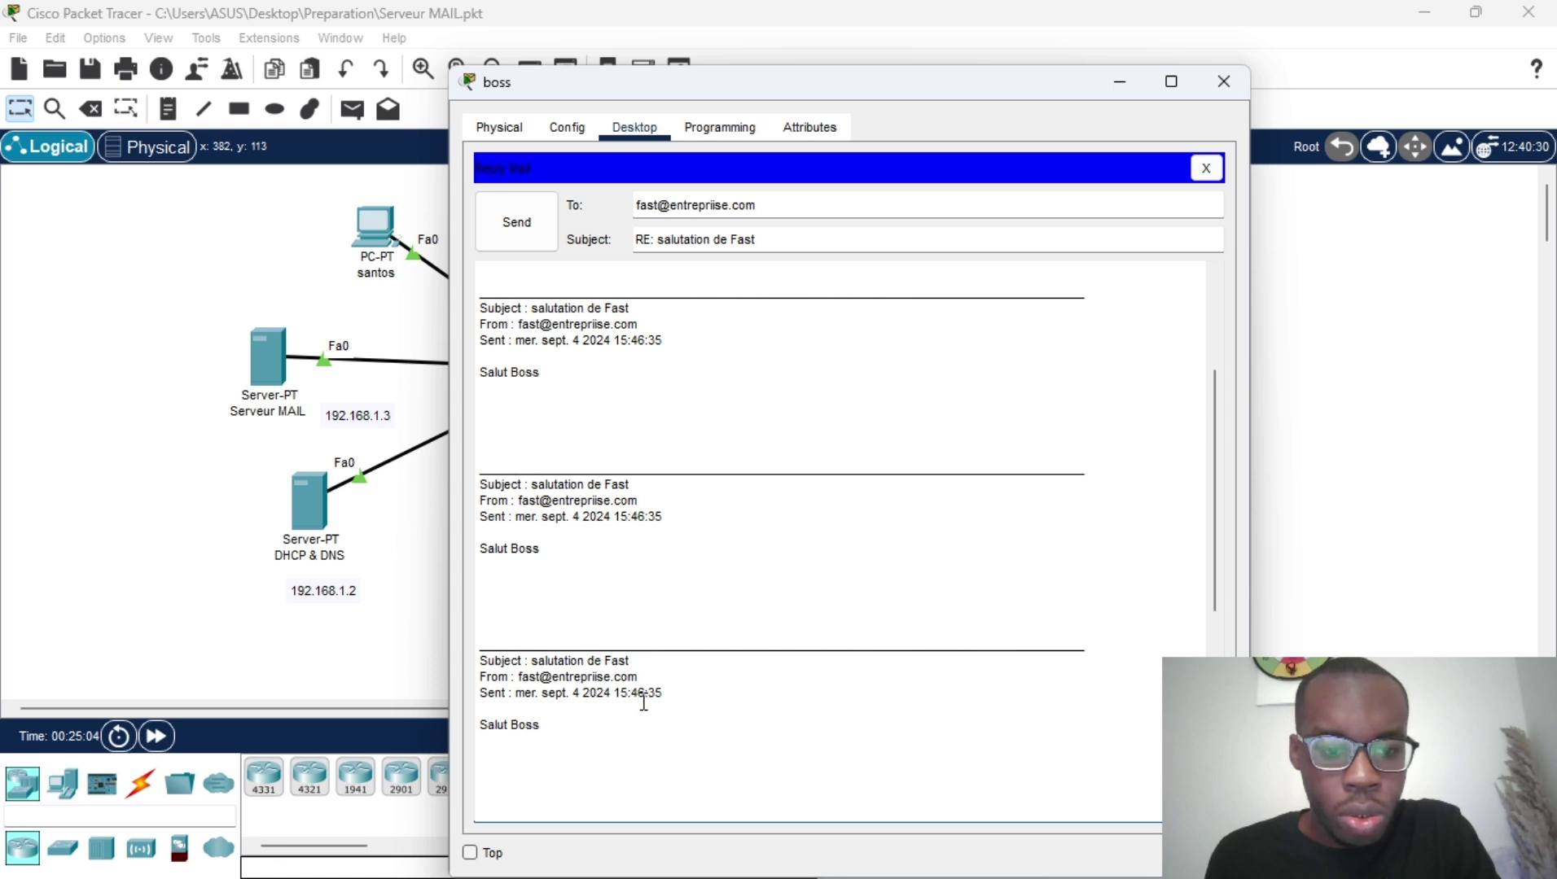
pyautogui.scroll(5, 627, 668)
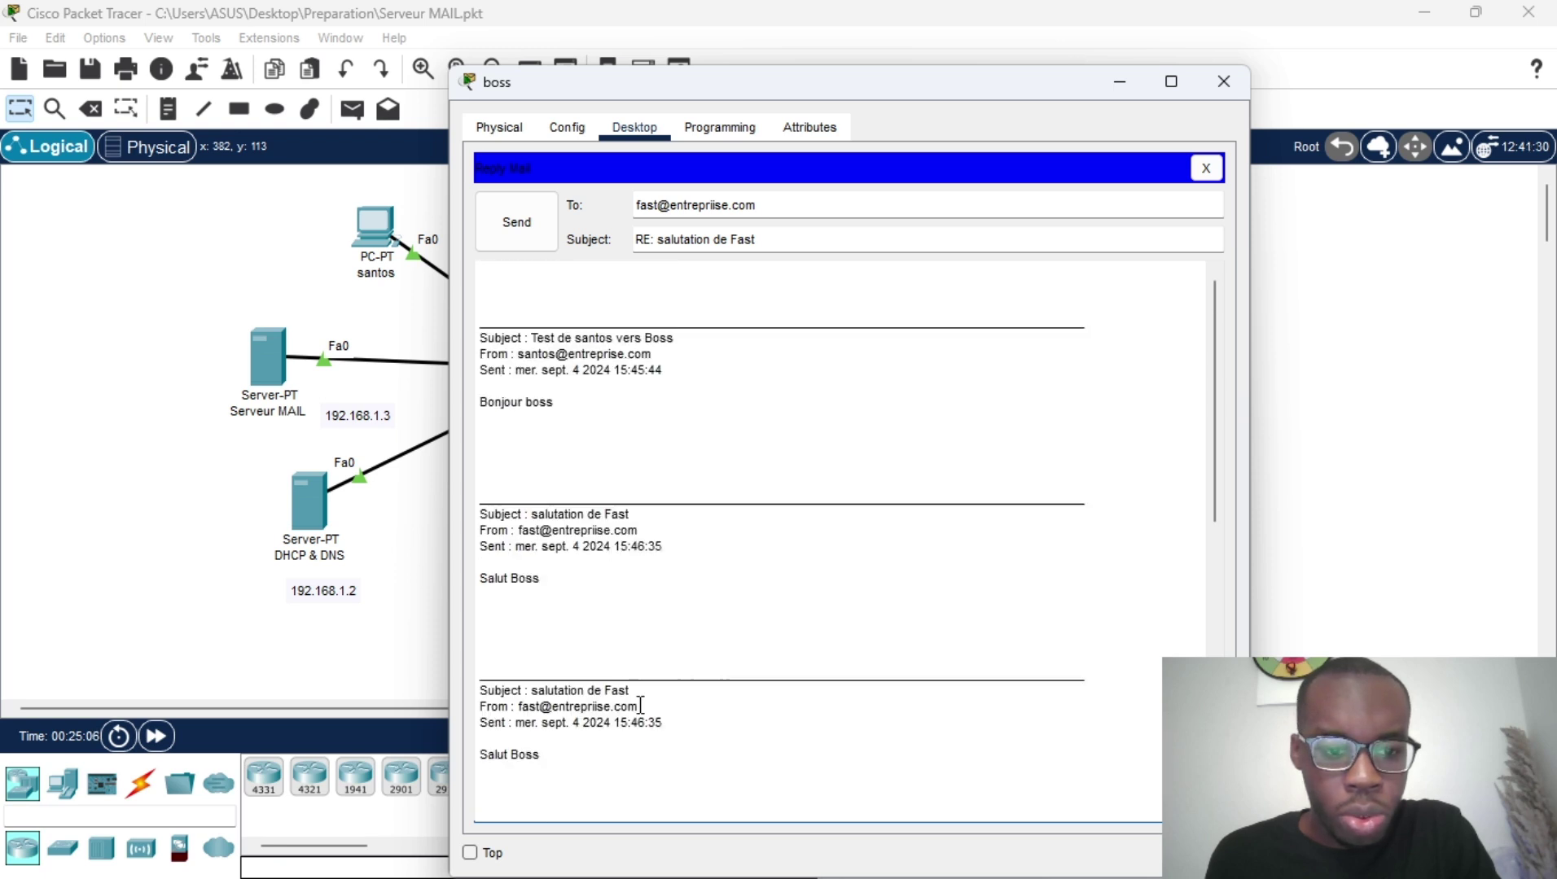
pyautogui.scroll(-2, 642, 708)
pyautogui.scroll(2, 640, 654)
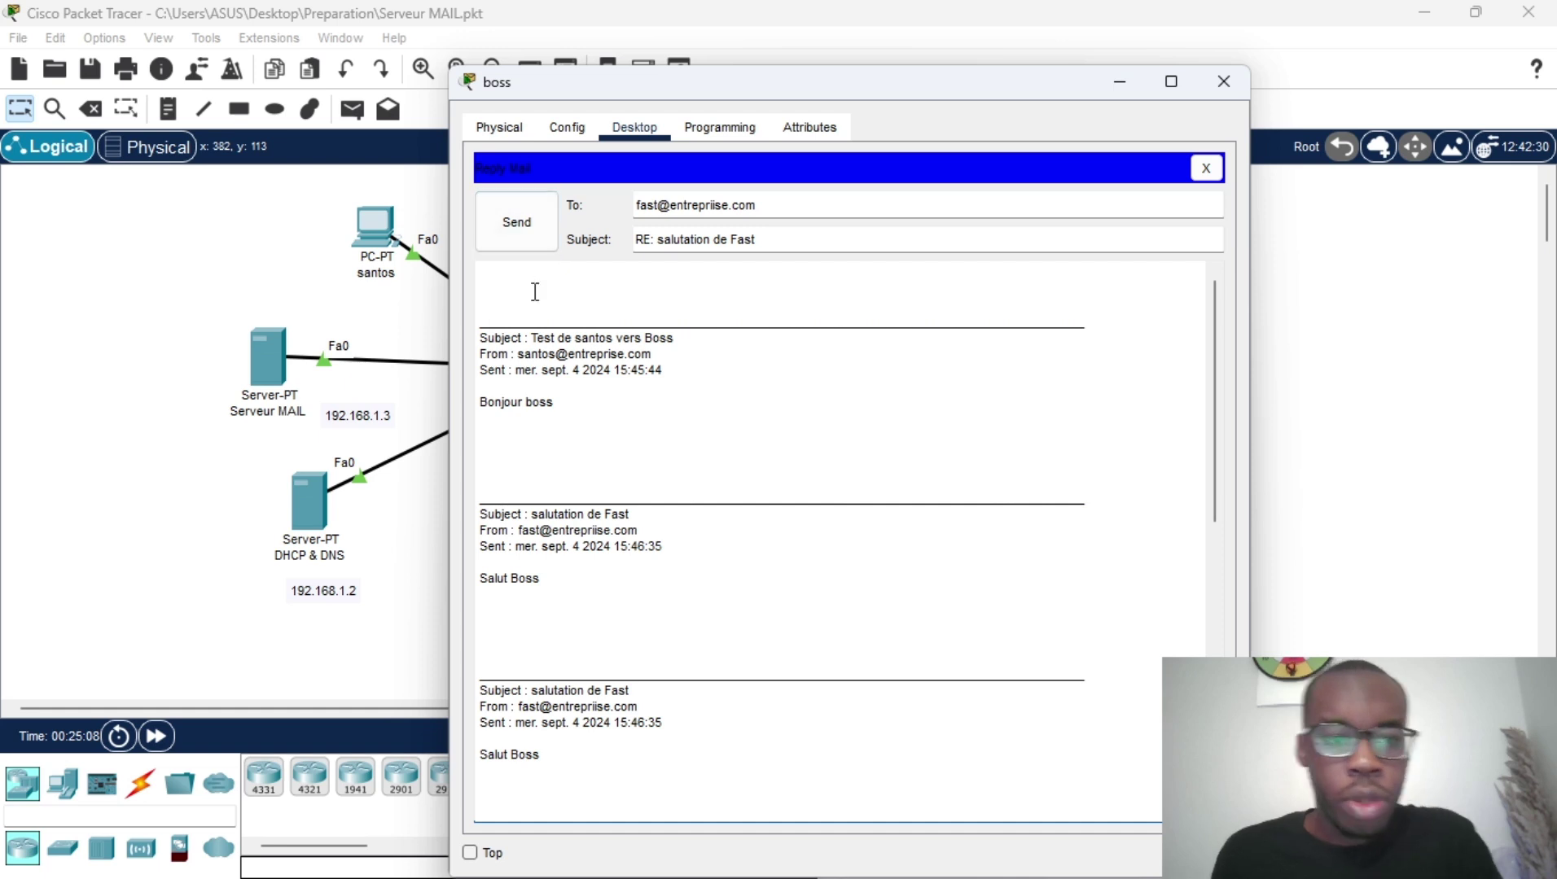
pyautogui.write('salus fast')
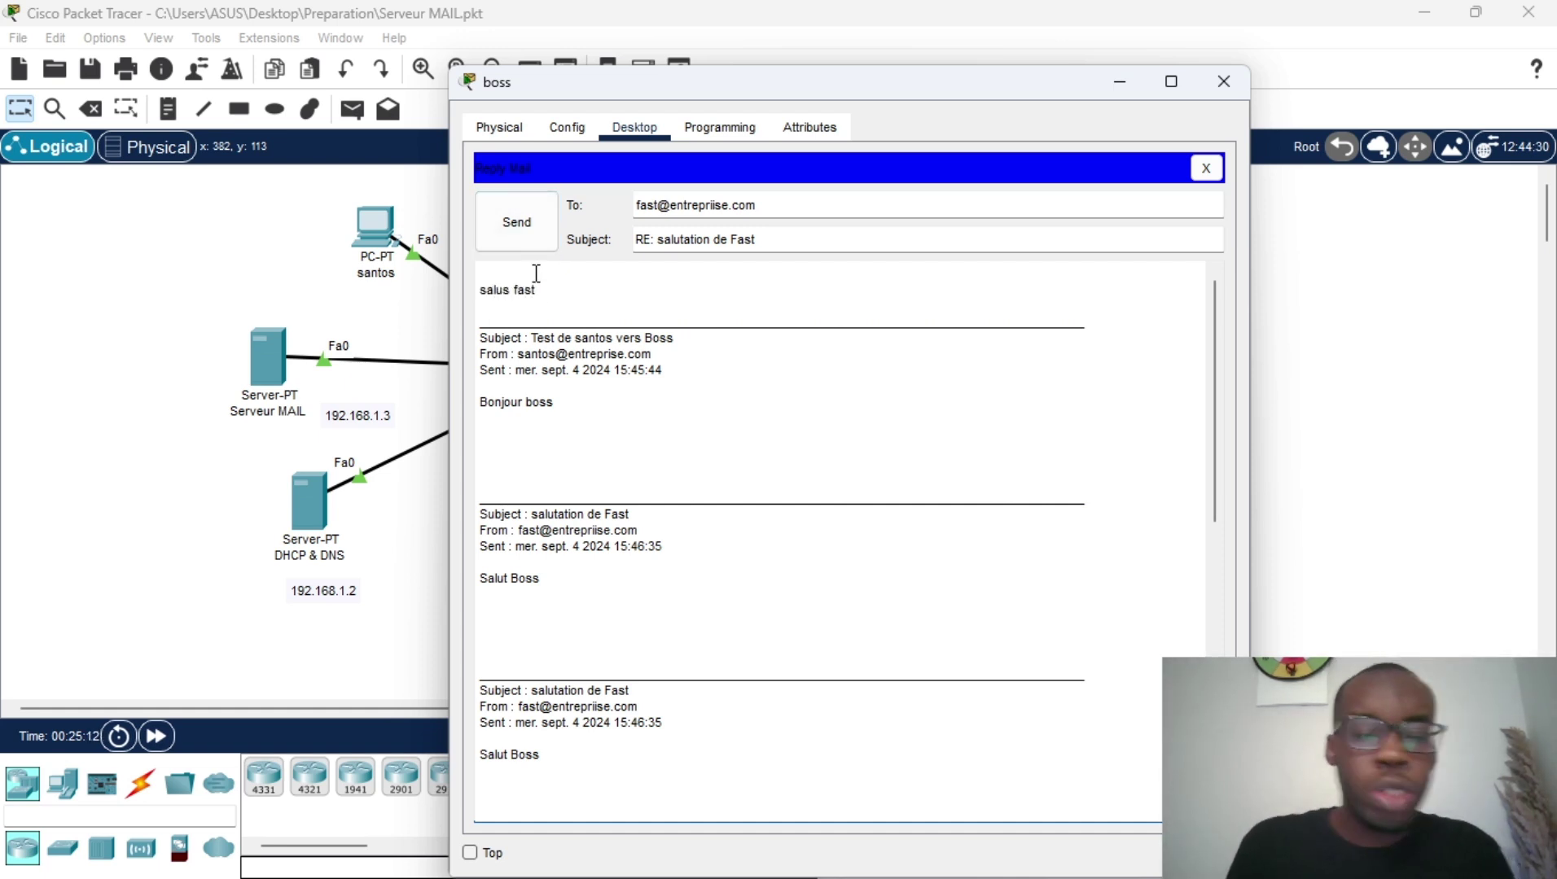
pyautogui.click(533, 240)
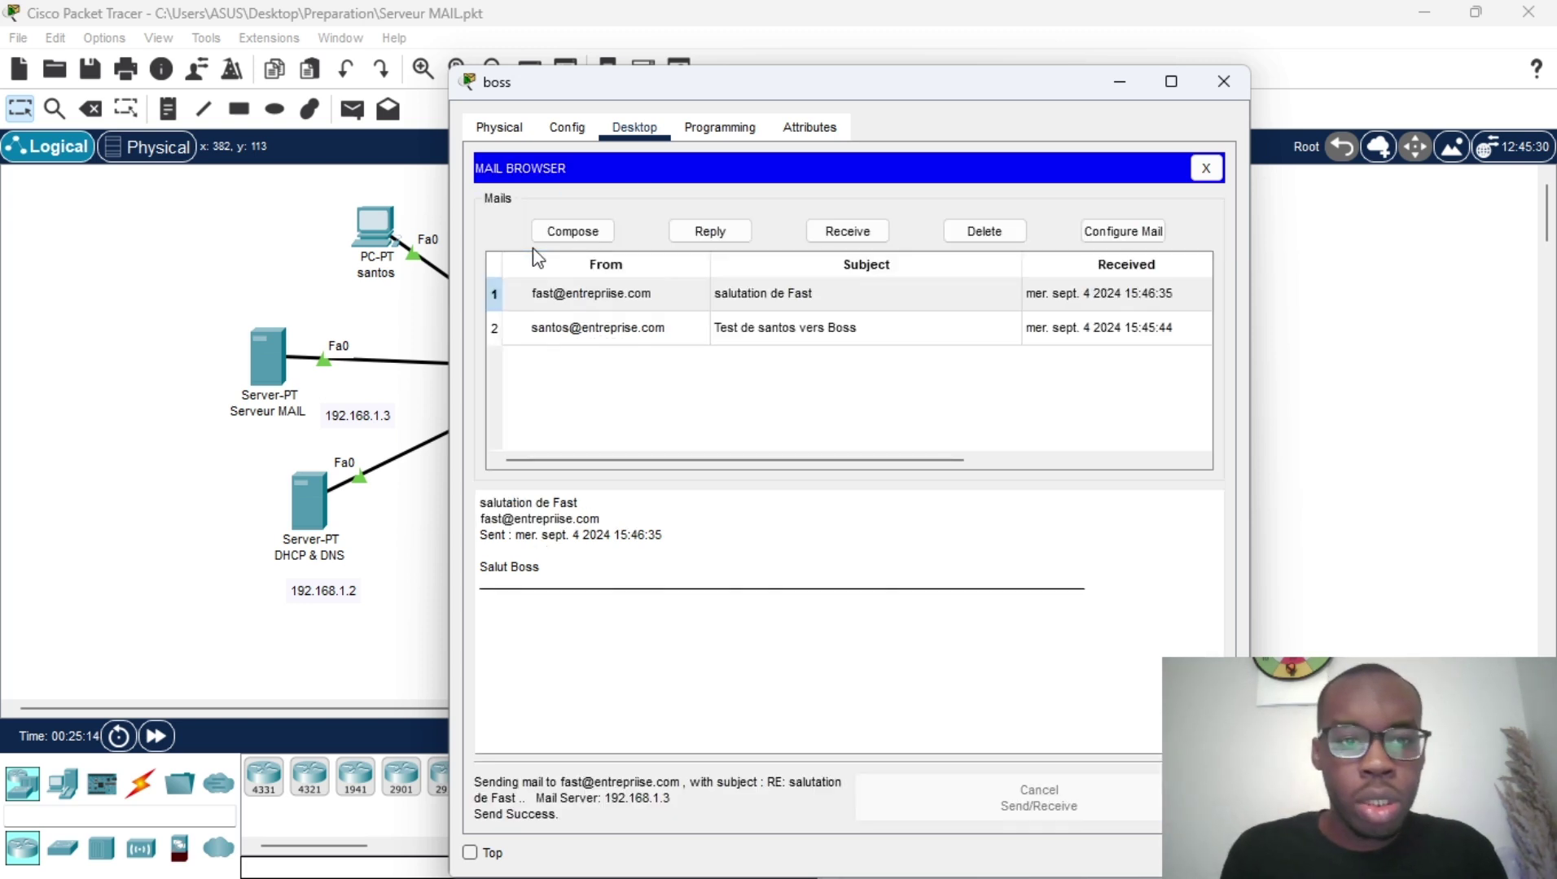
# Step: Start a fresh reply to 'salutation de Fast' and clear all quoted text from the body
pyautogui.click(706, 231)
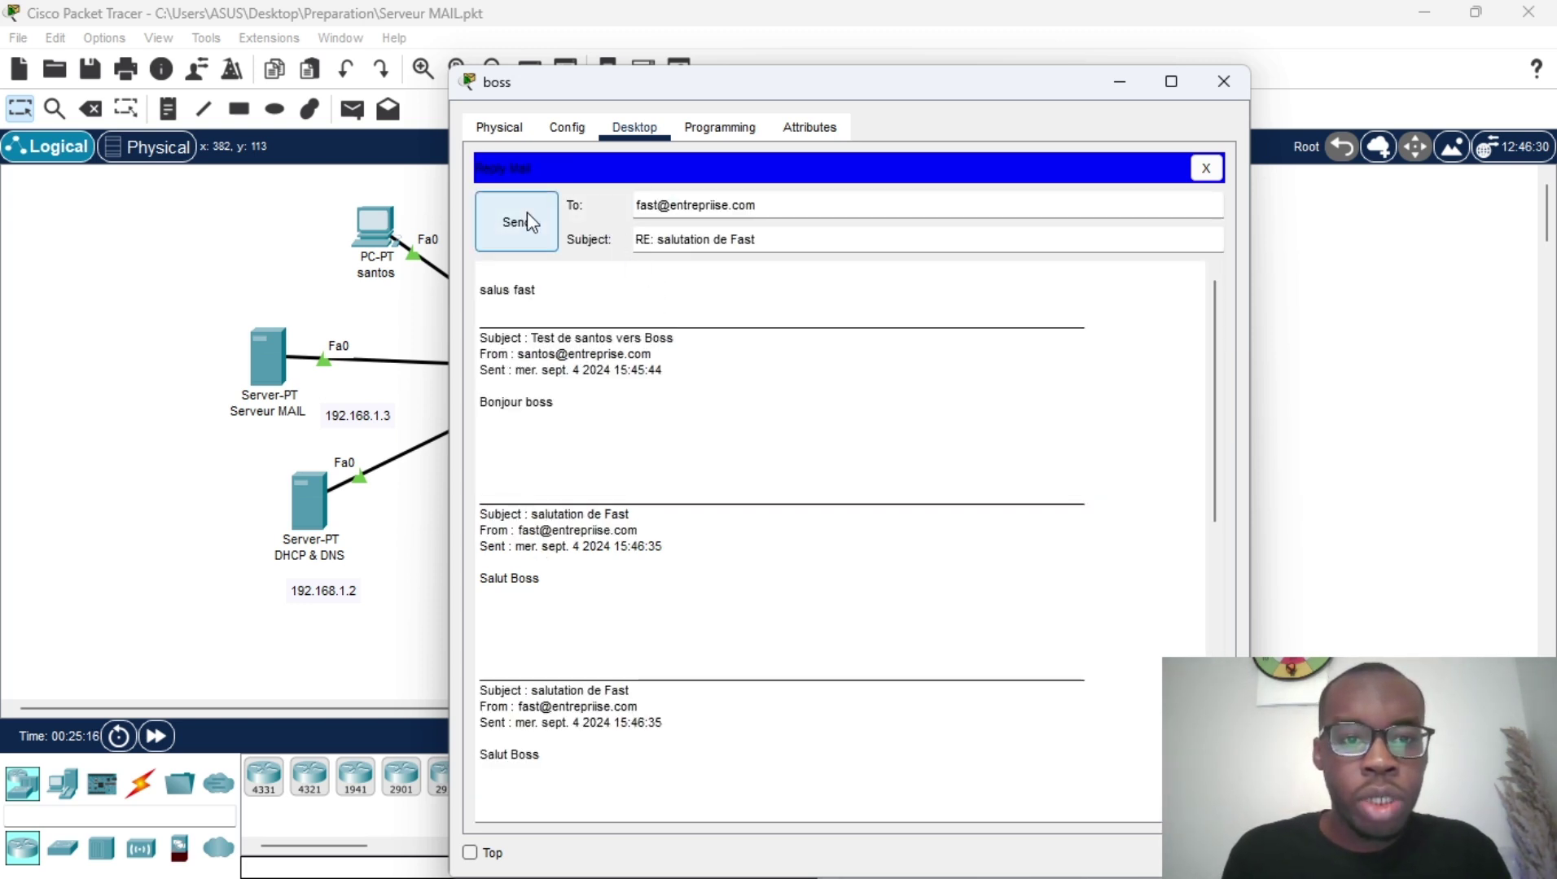
pyautogui.click(1206, 169)
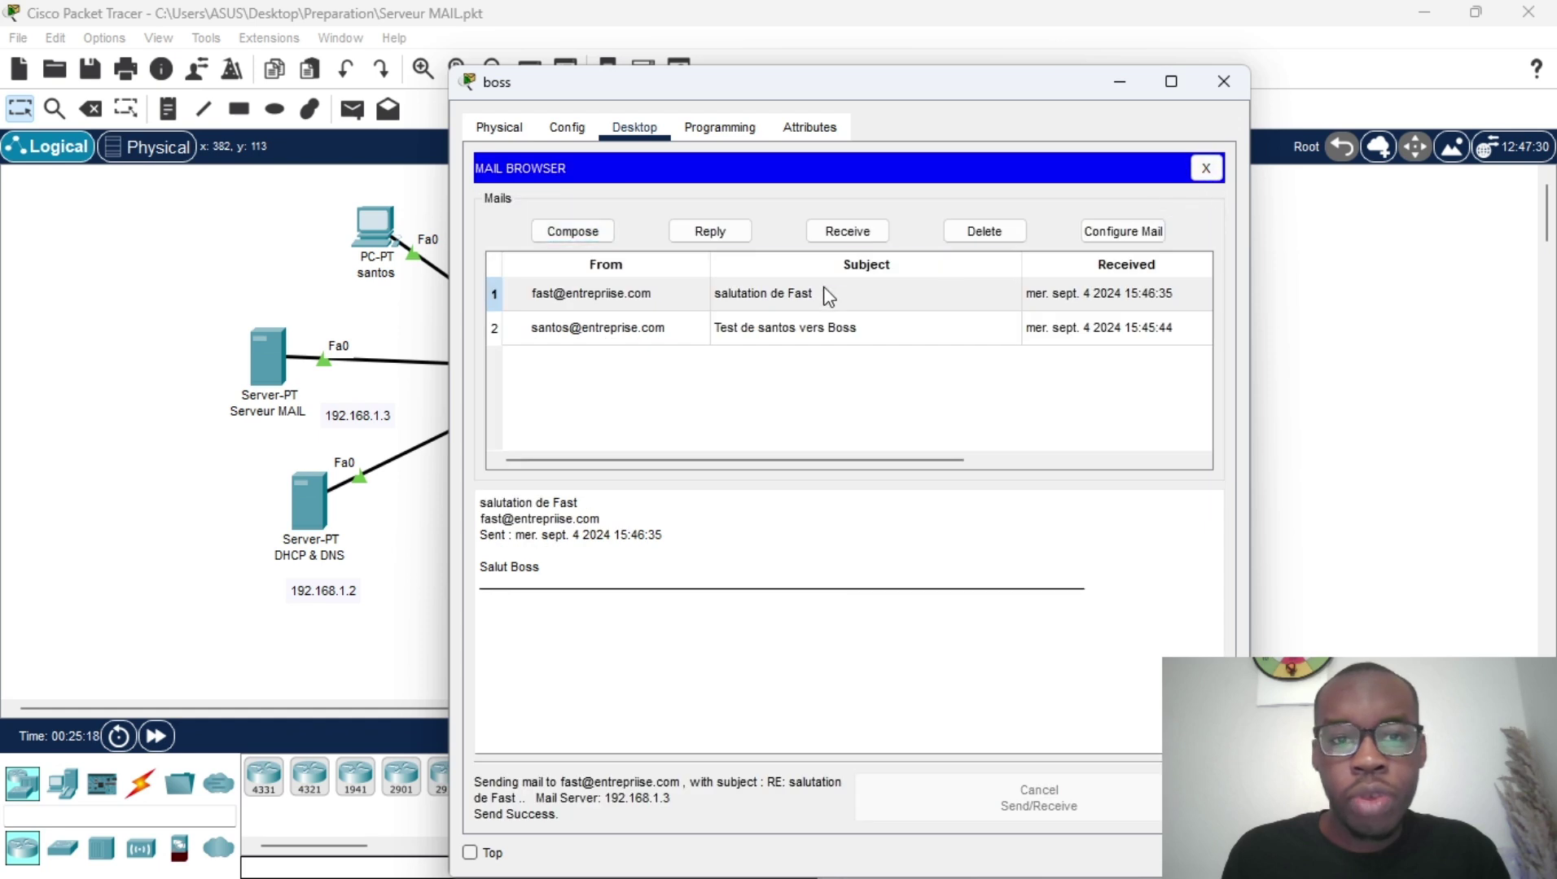
pyautogui.click(641, 292)
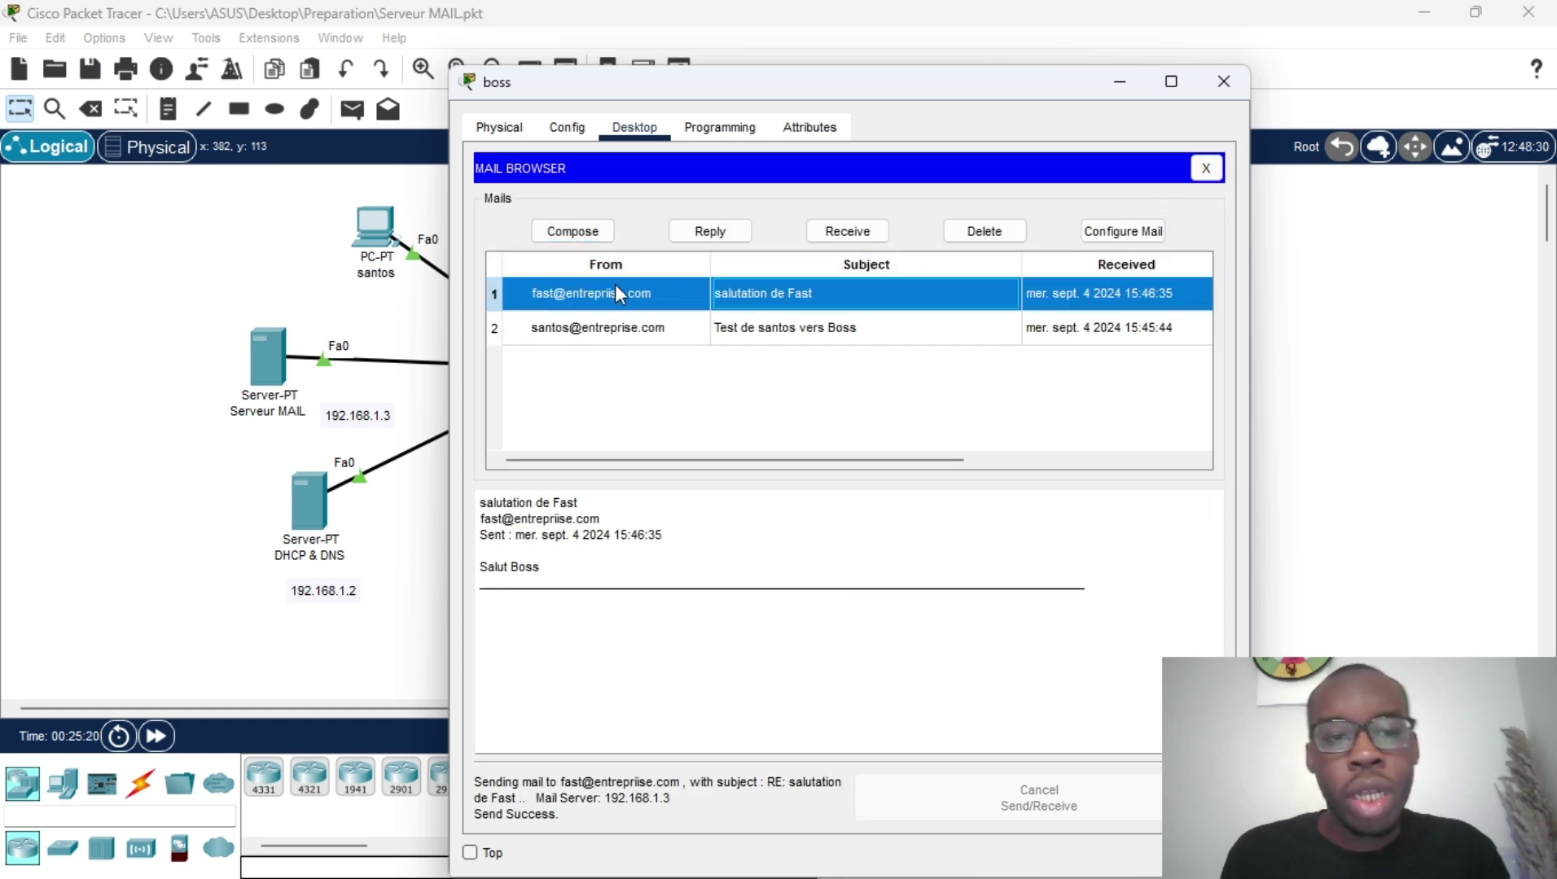
pyautogui.click(709, 232)
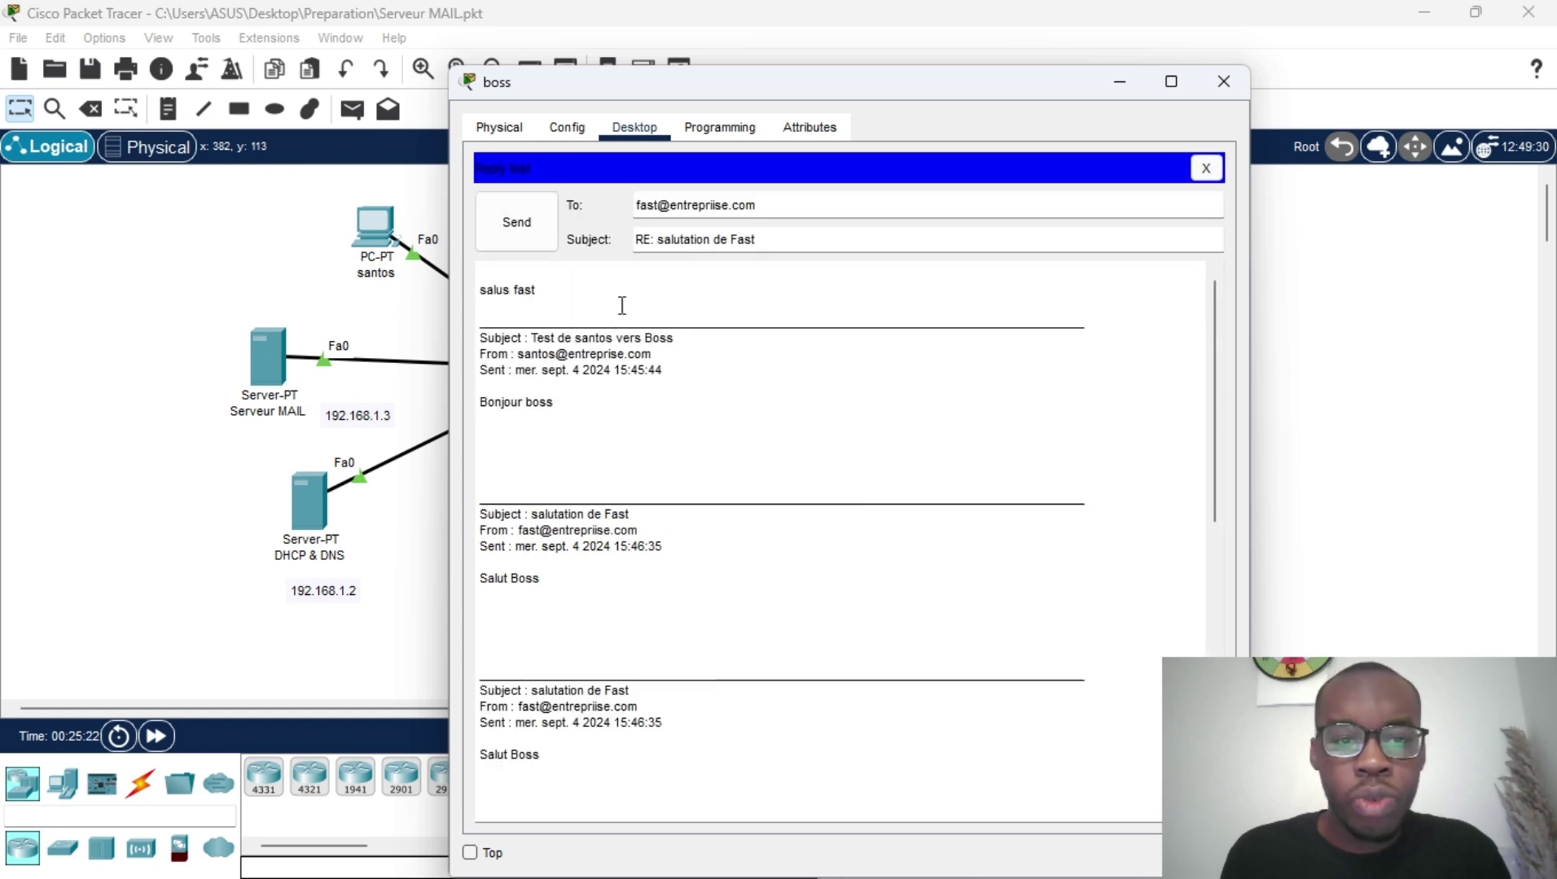
pyautogui.click(605, 295)
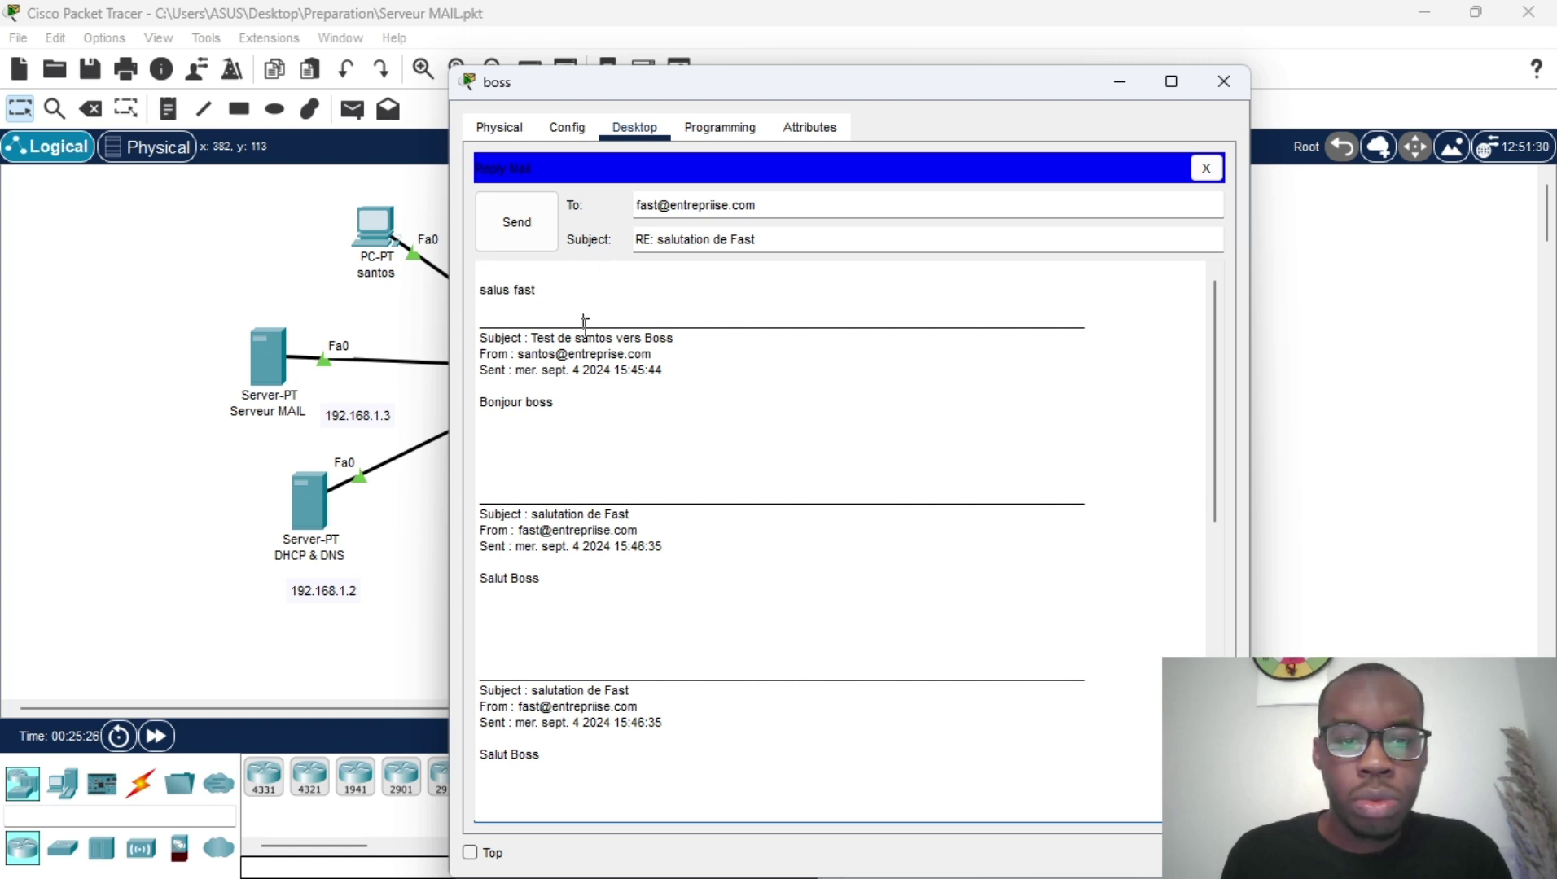
pyautogui.moveTo(585, 322); pyautogui.dragTo(862, 803)
pyautogui.press('Delete')
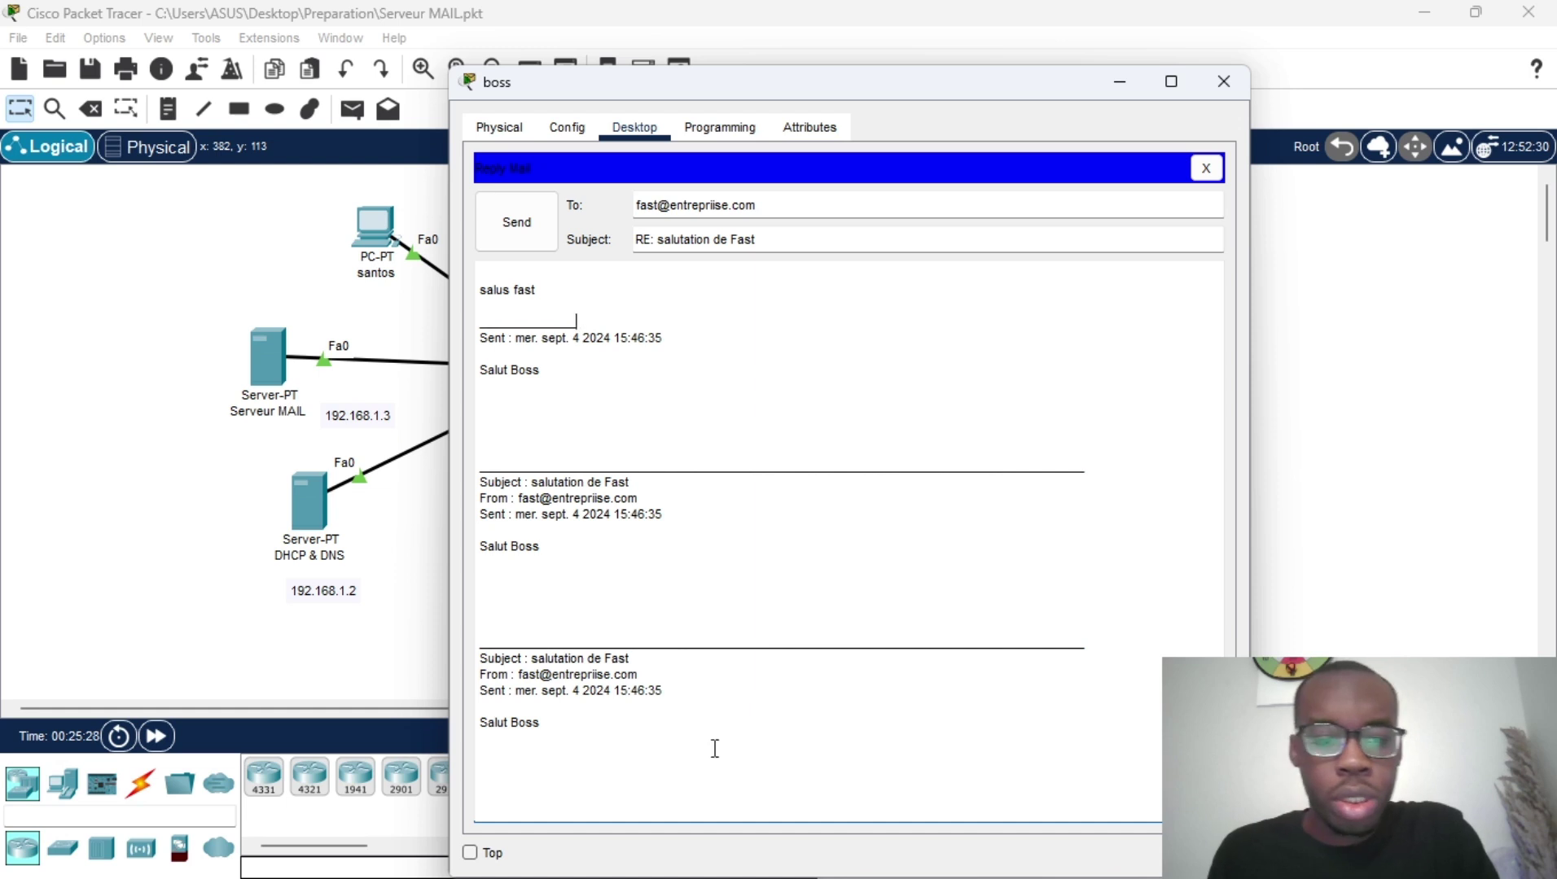
pyautogui.moveTo(644, 732); pyautogui.dragTo(494, 260)
pyautogui.press('Delete')
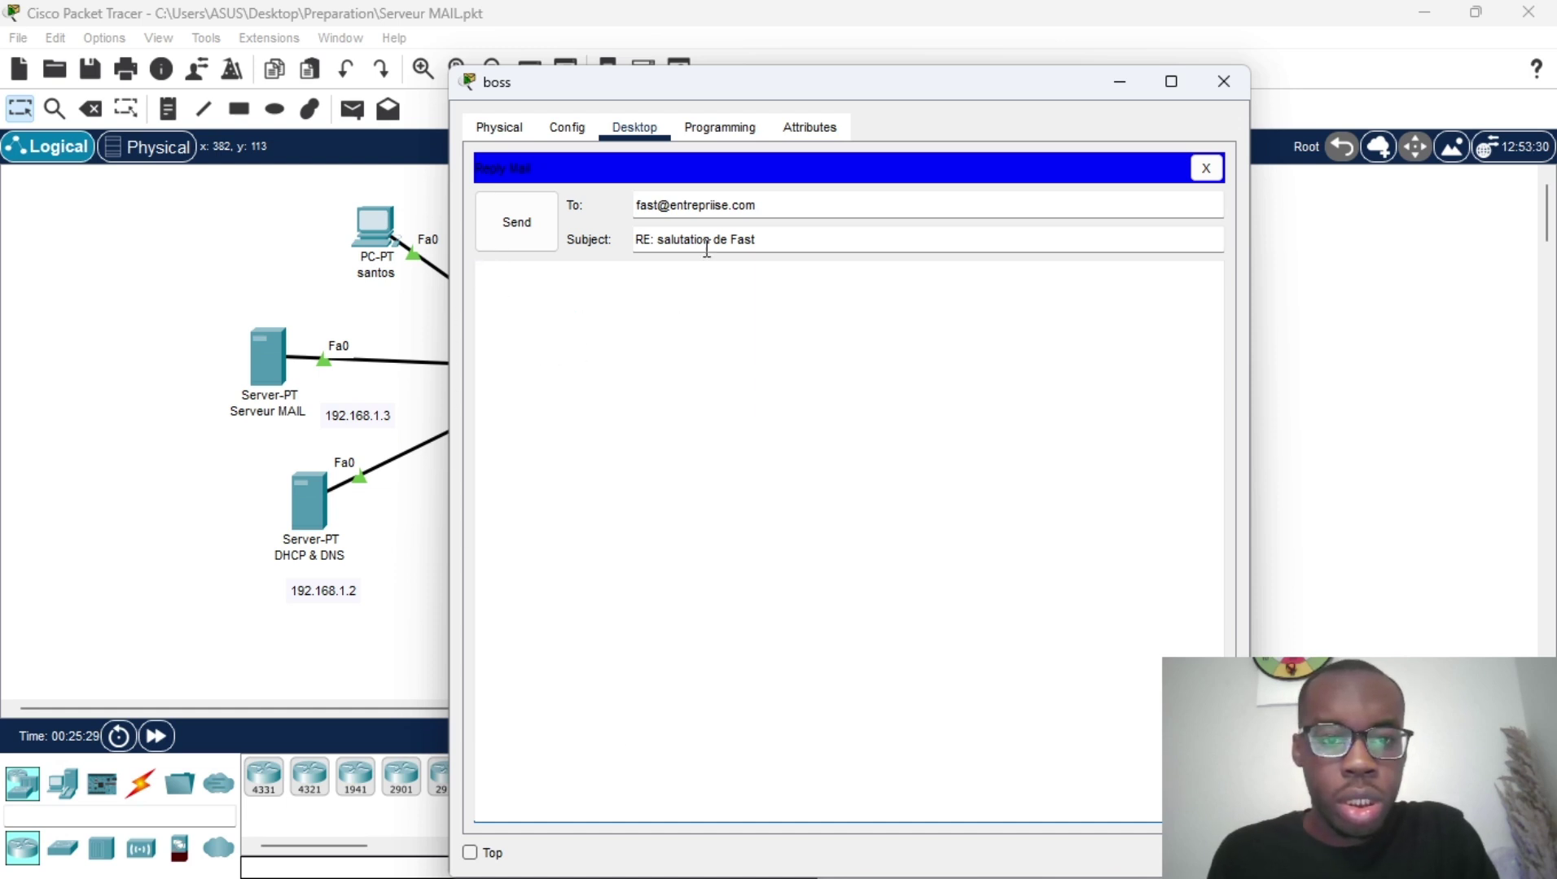
# Step: Replace the subject line by typing 'Saluta' and move into the empty body
pyautogui.tripleClick(699, 239)
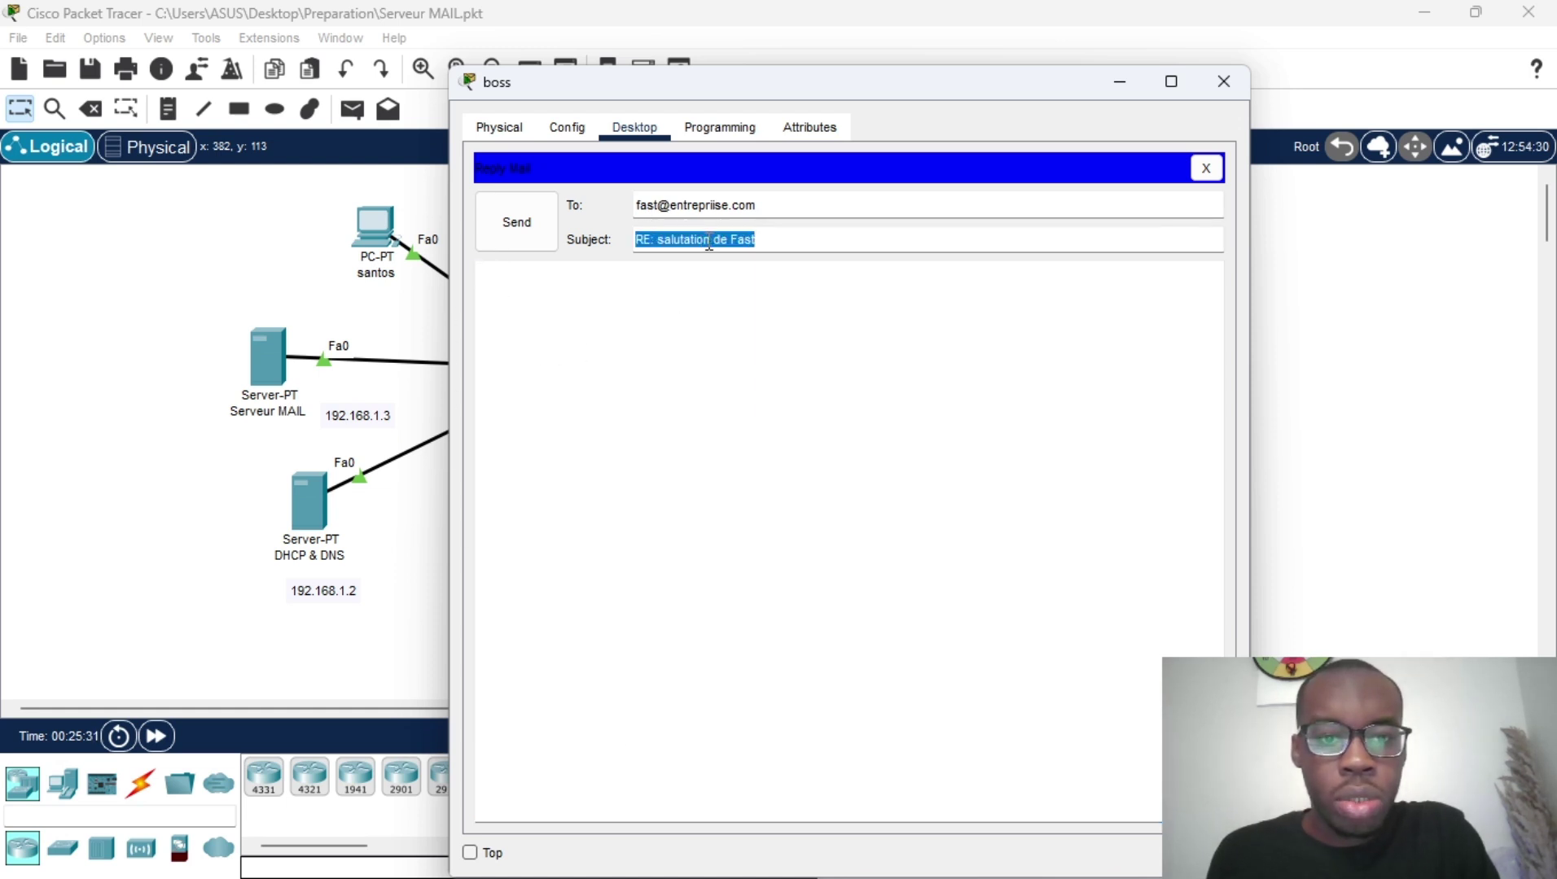
pyautogui.tripleClick(755, 240)
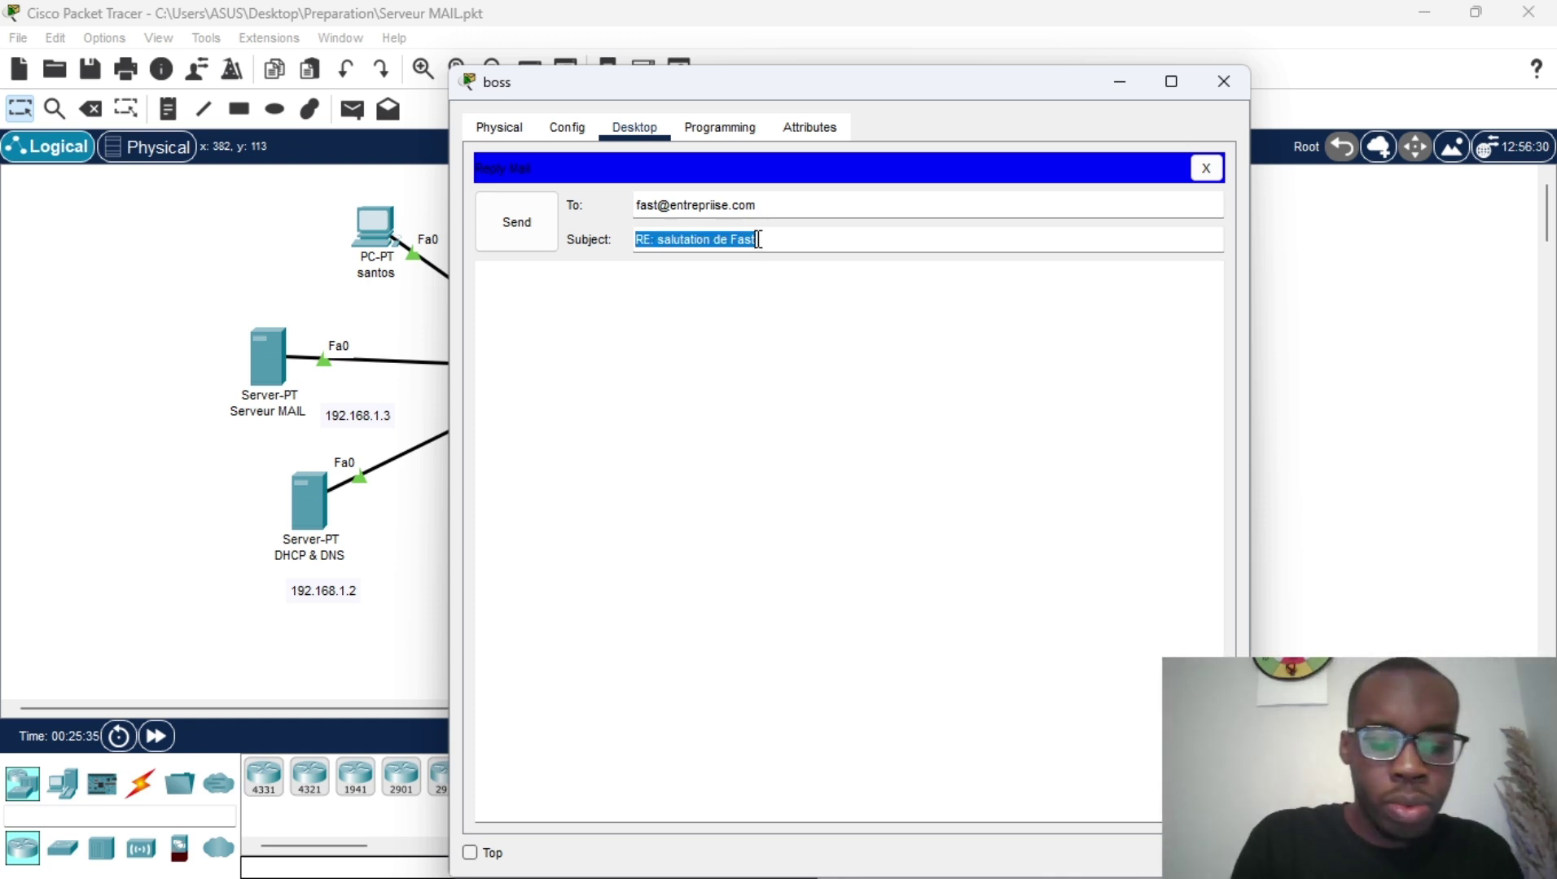
pyautogui.write('Saluta')
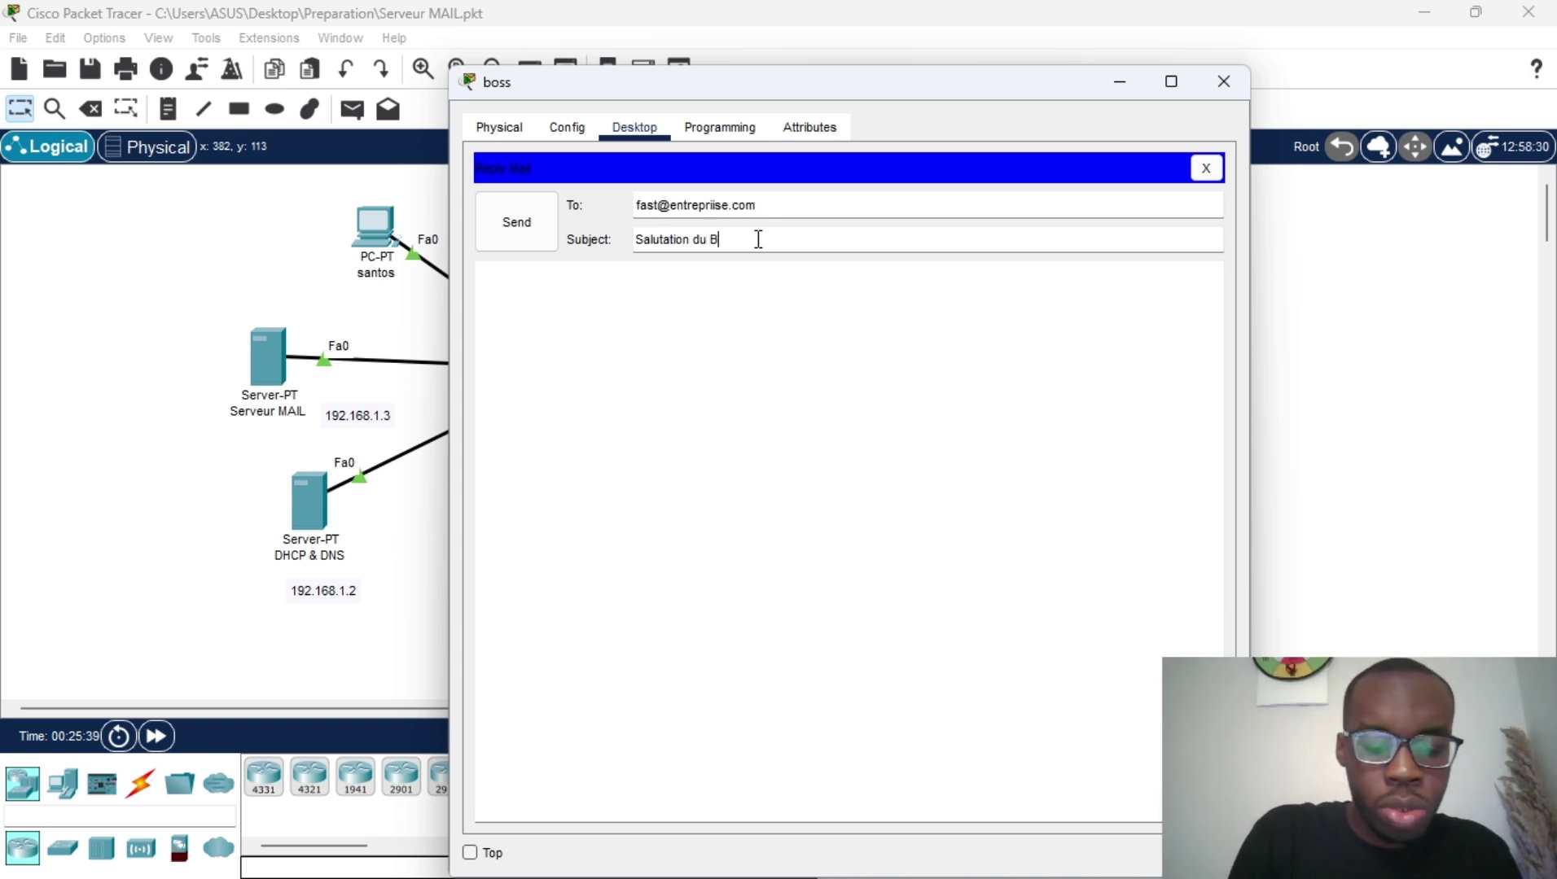
pyautogui.click(851, 288)
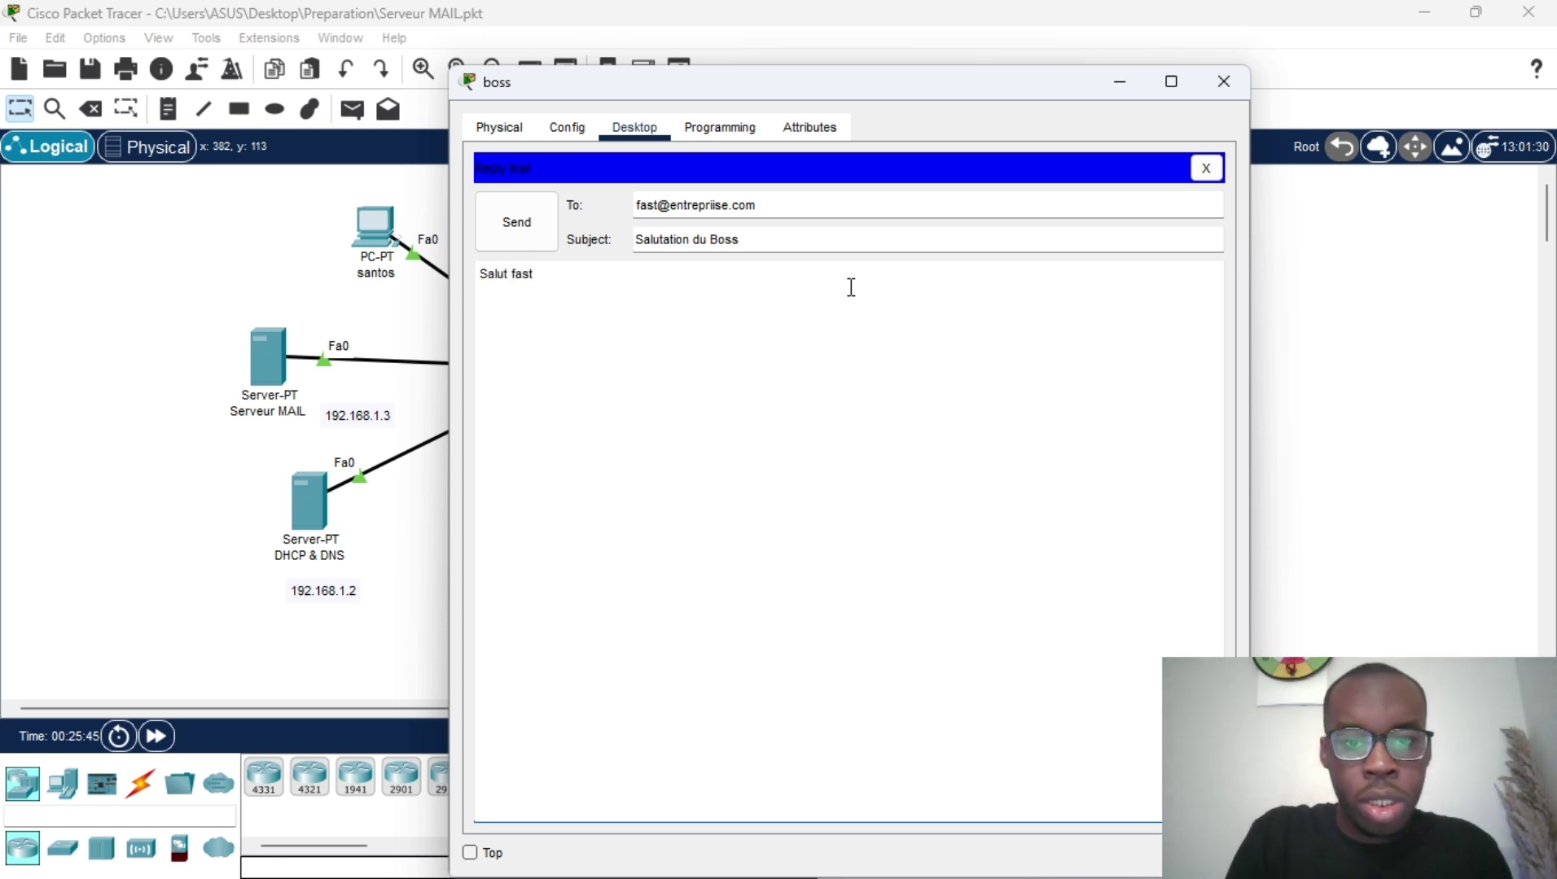
# Step: Fix the recipient domain to entreprise.com, send the mail to Fast, and close the boss PC
pyautogui.click(717, 207)
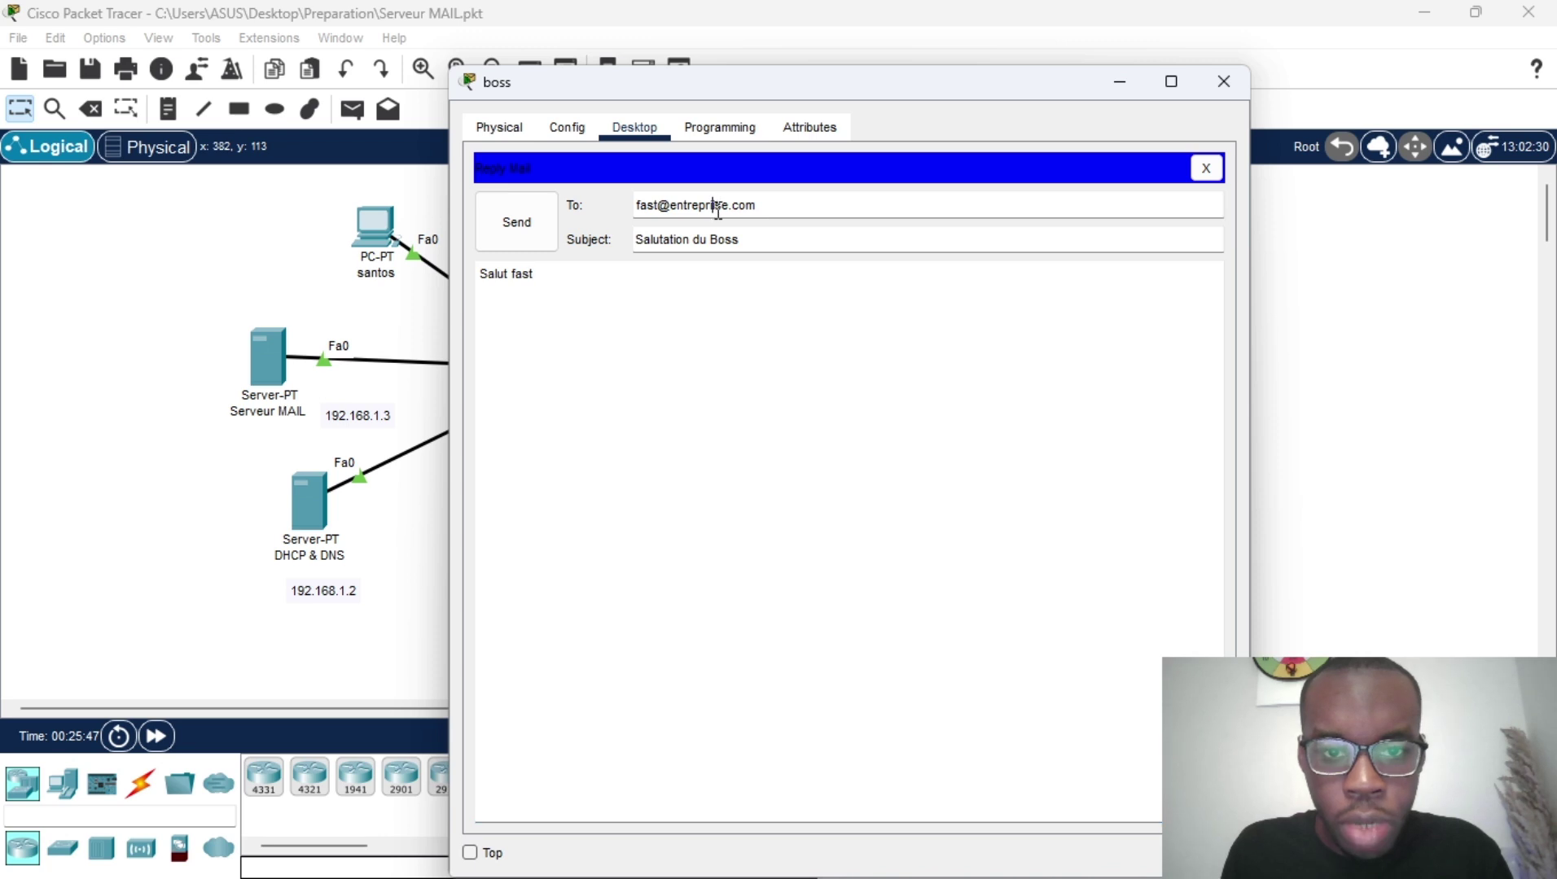
pyautogui.press('BackSpace')
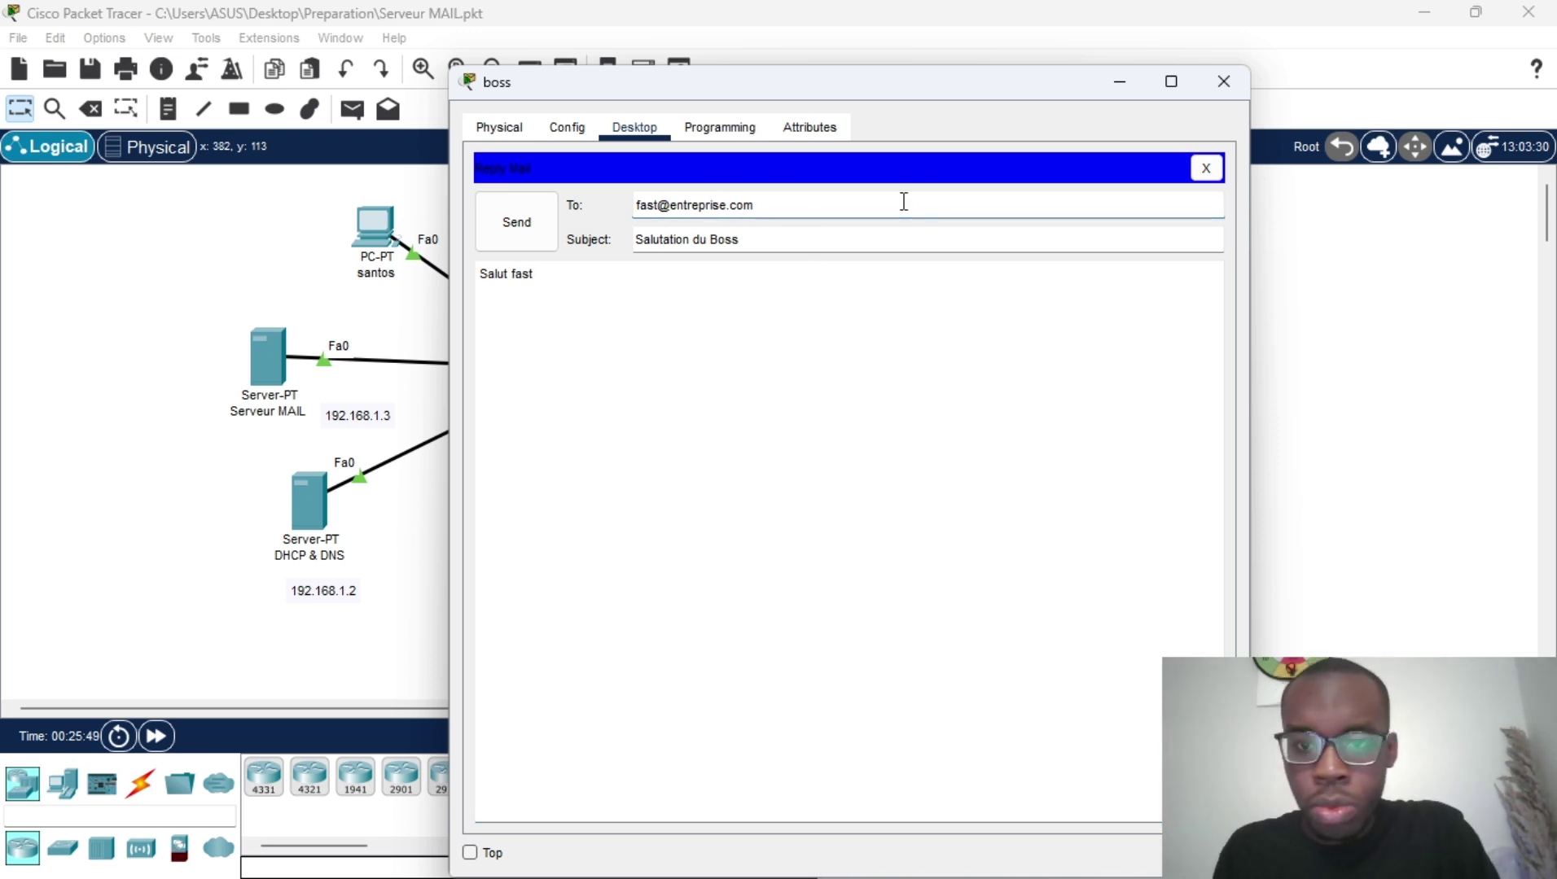
pyautogui.click(509, 221)
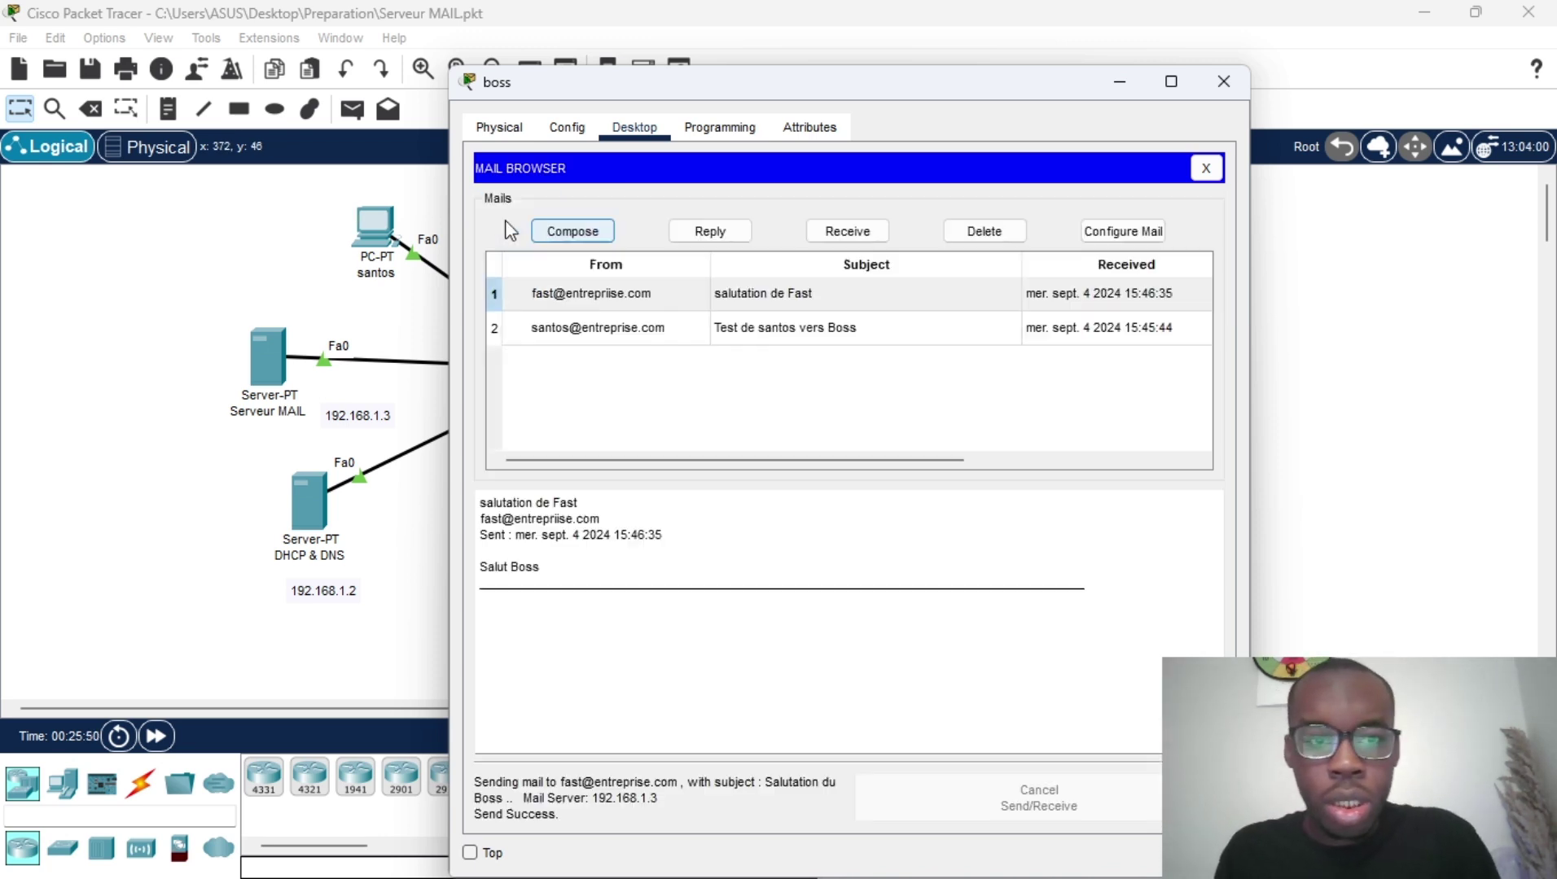
pyautogui.click(1223, 82)
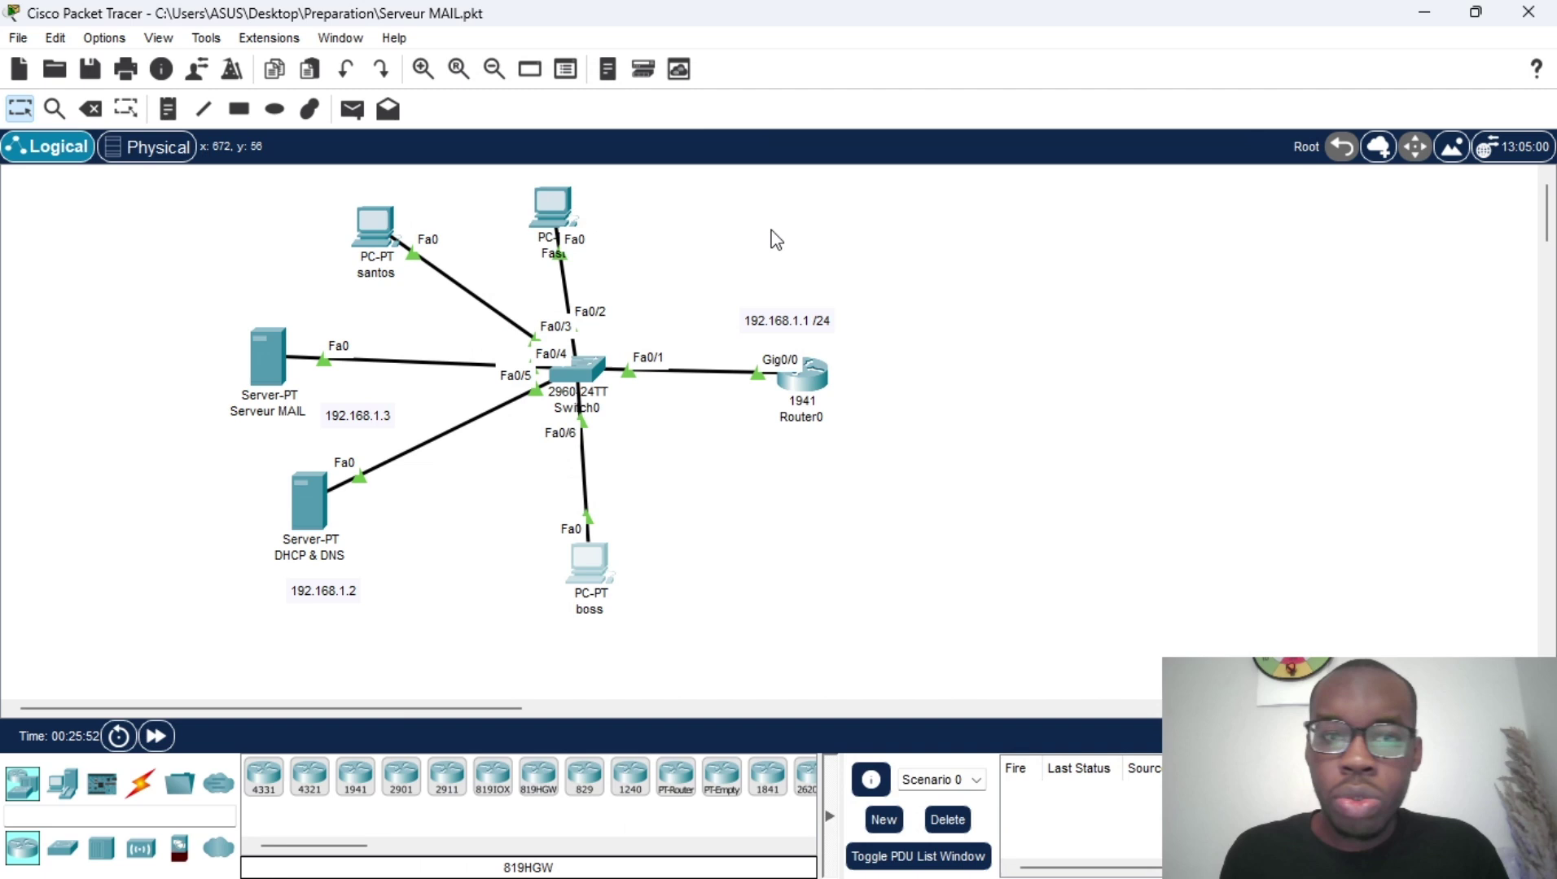
# Step: On the santos PC, fetch new mail and open the boss's reply
pyautogui.click(376, 228)
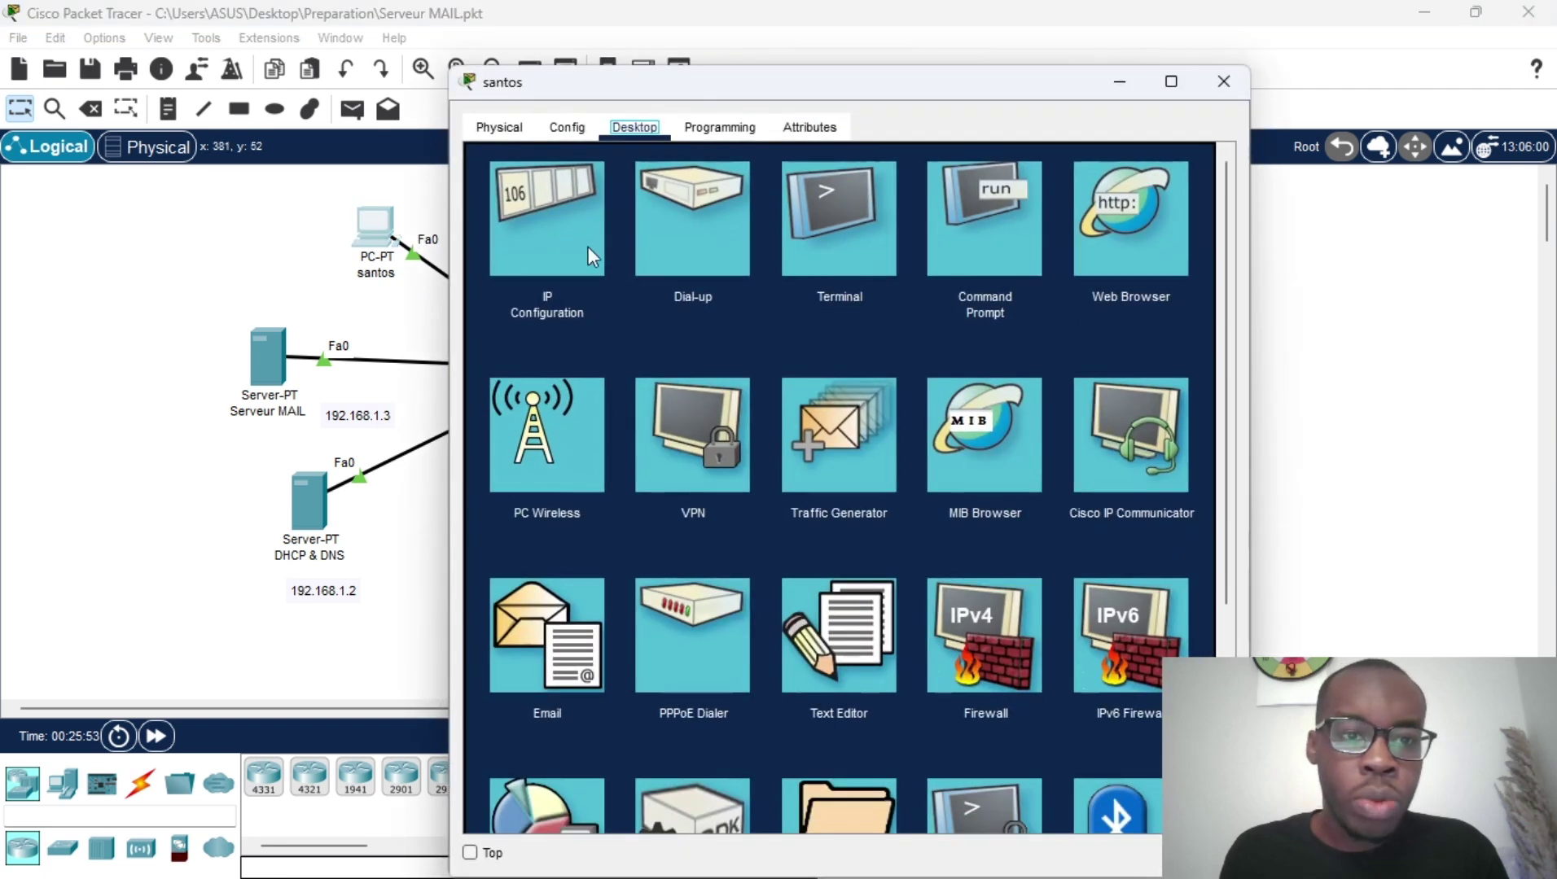
pyautogui.click(592, 640)
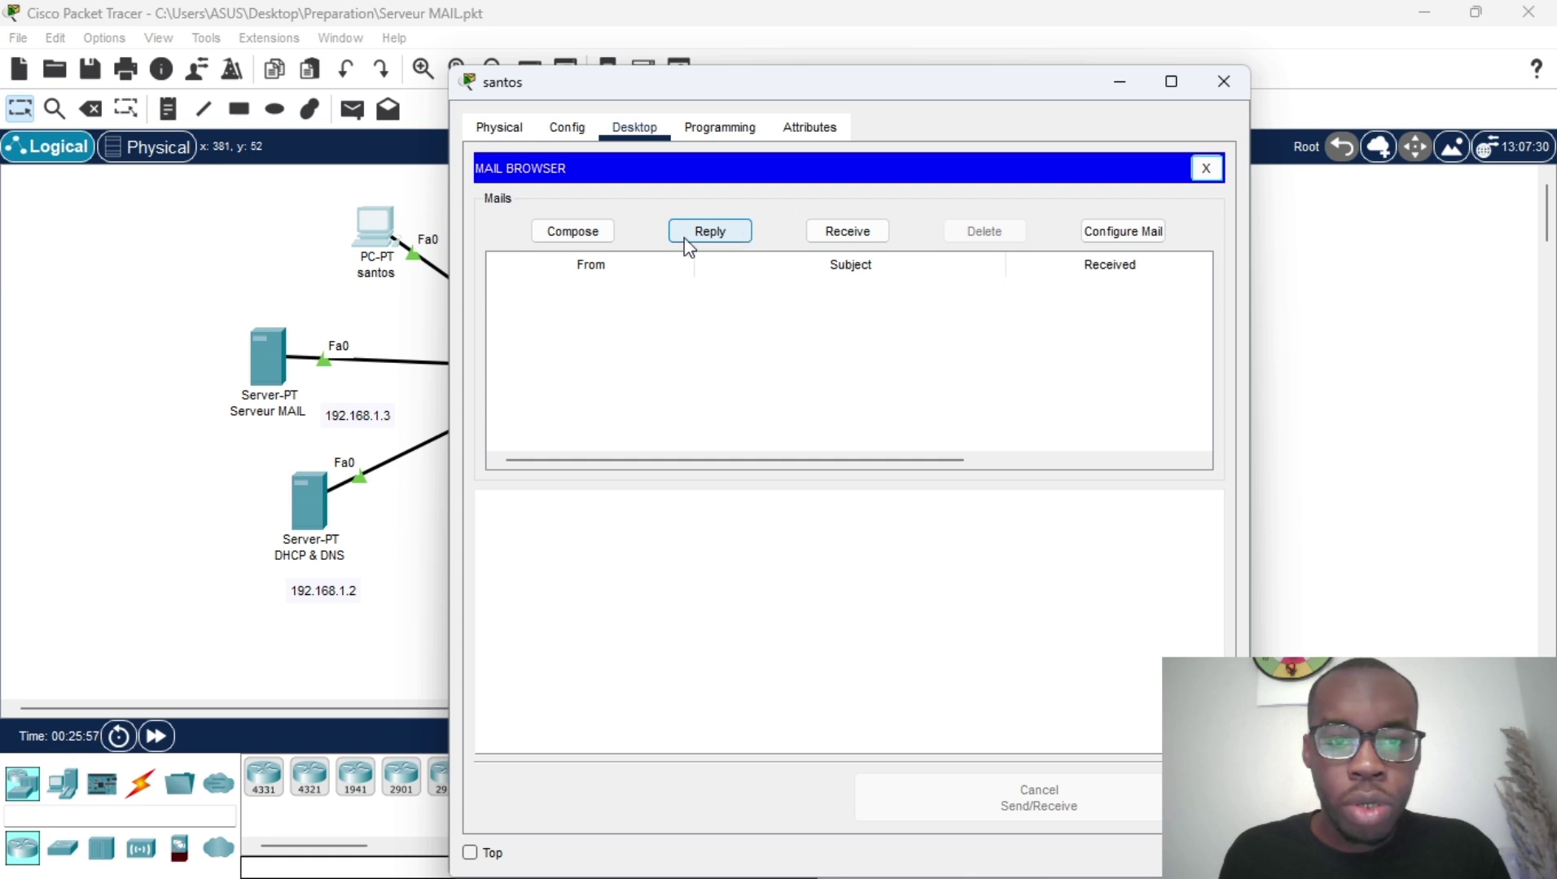
pyautogui.click(828, 236)
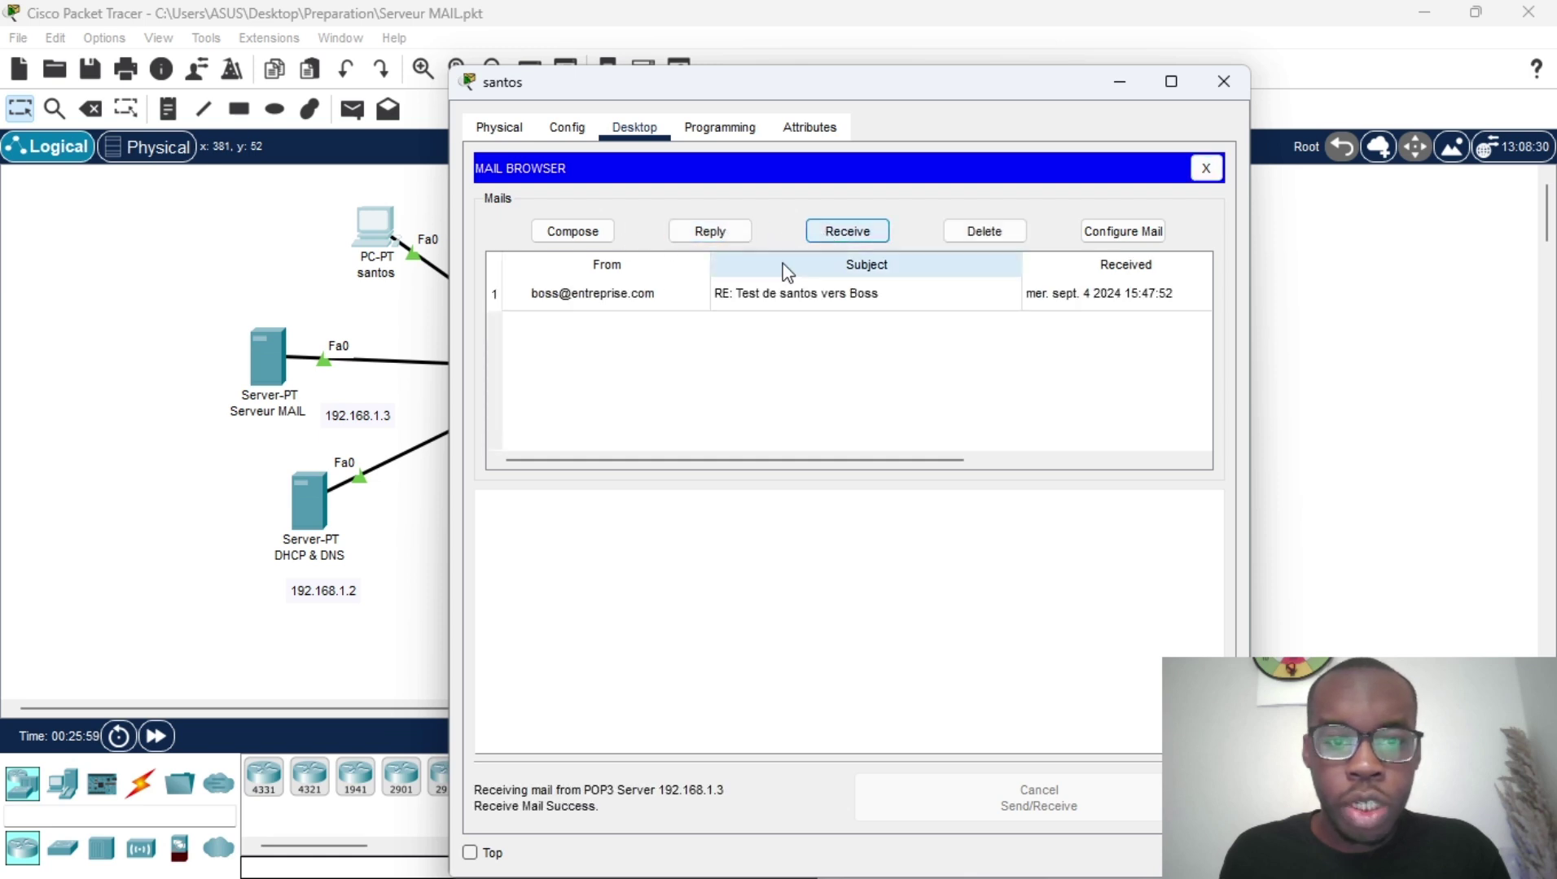
pyautogui.click(684, 308)
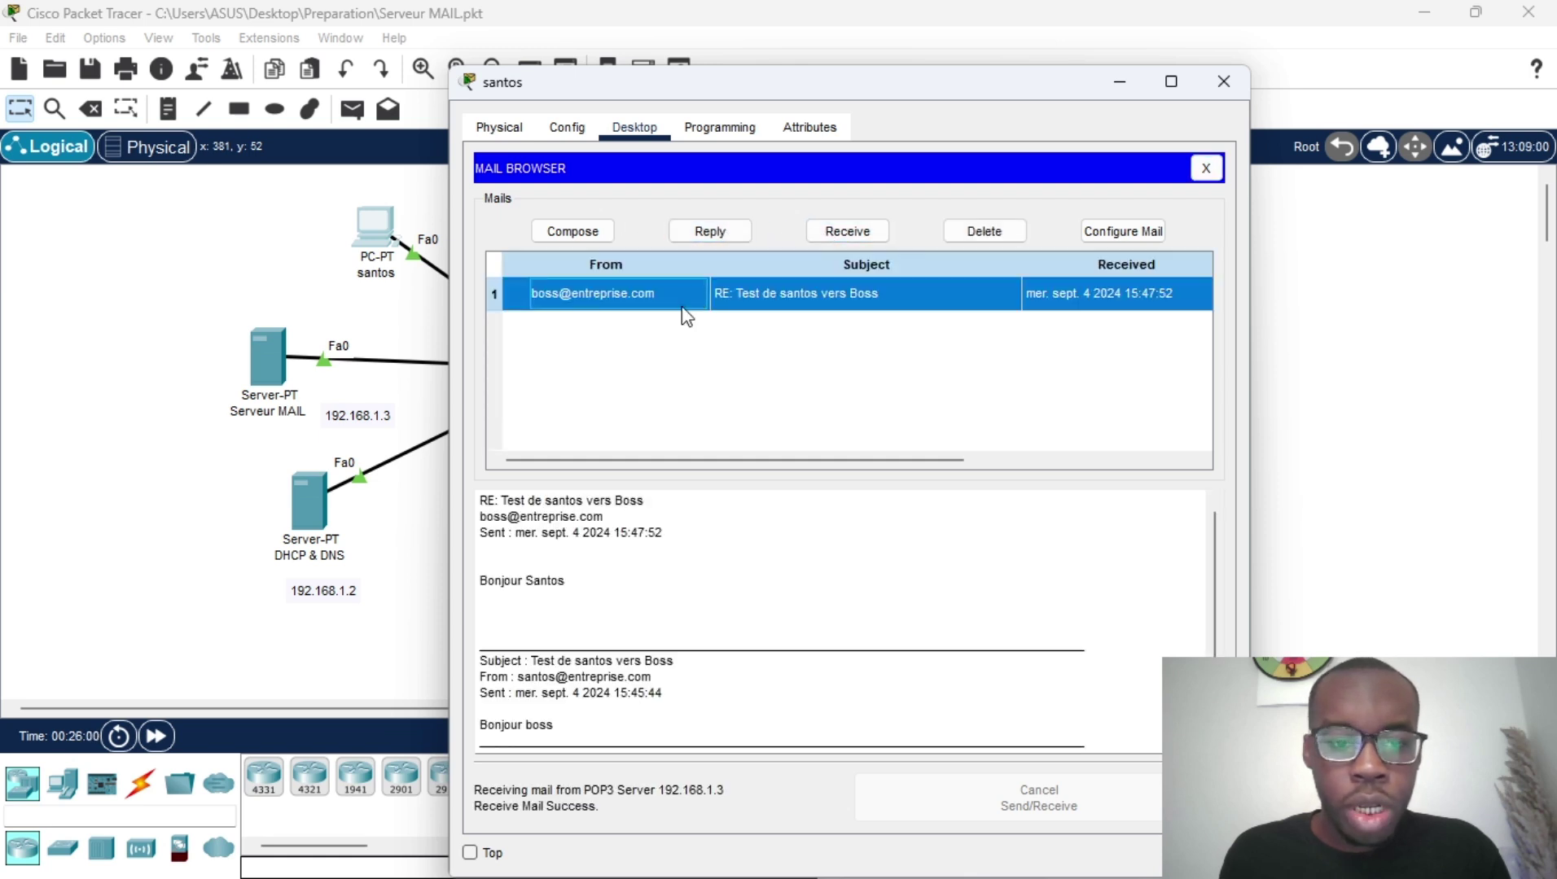
# Step: Read 'RE: Test de santos vers Boss', highlighting 'Bonjour Santos' and subject words
pyautogui.click(584, 580)
pyautogui.tripleClick(493, 582)
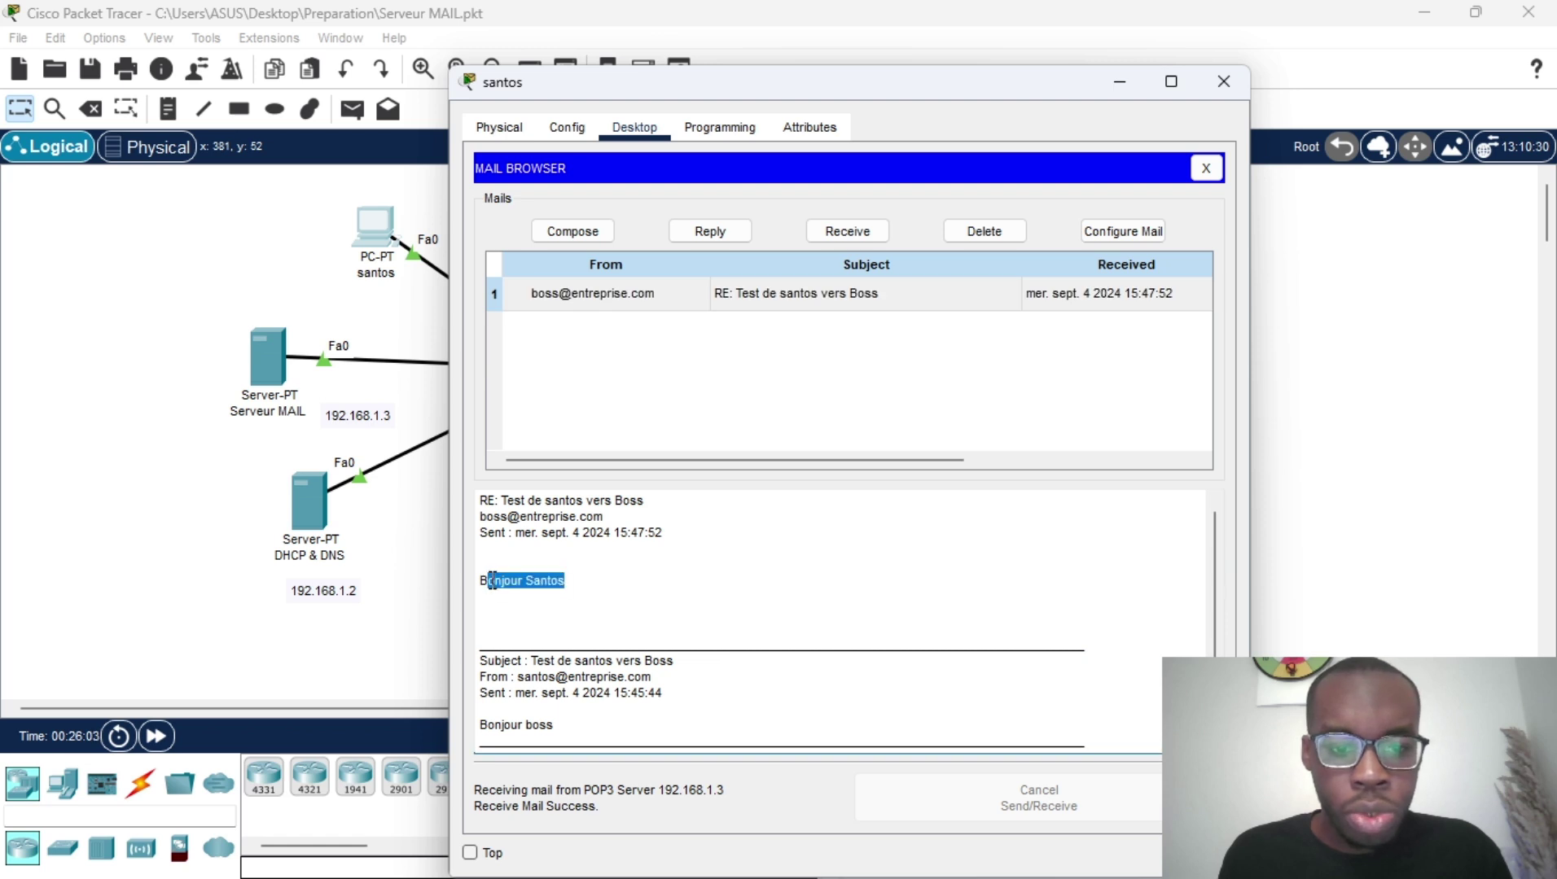
pyautogui.moveTo(534, 502)
pyautogui.mouseDown()
pyautogui.moveTo(633, 504)
pyautogui.moveTo(529, 493)
pyautogui.mouseUp()
pyautogui.click(588, 581)
pyautogui.click(581, 521)
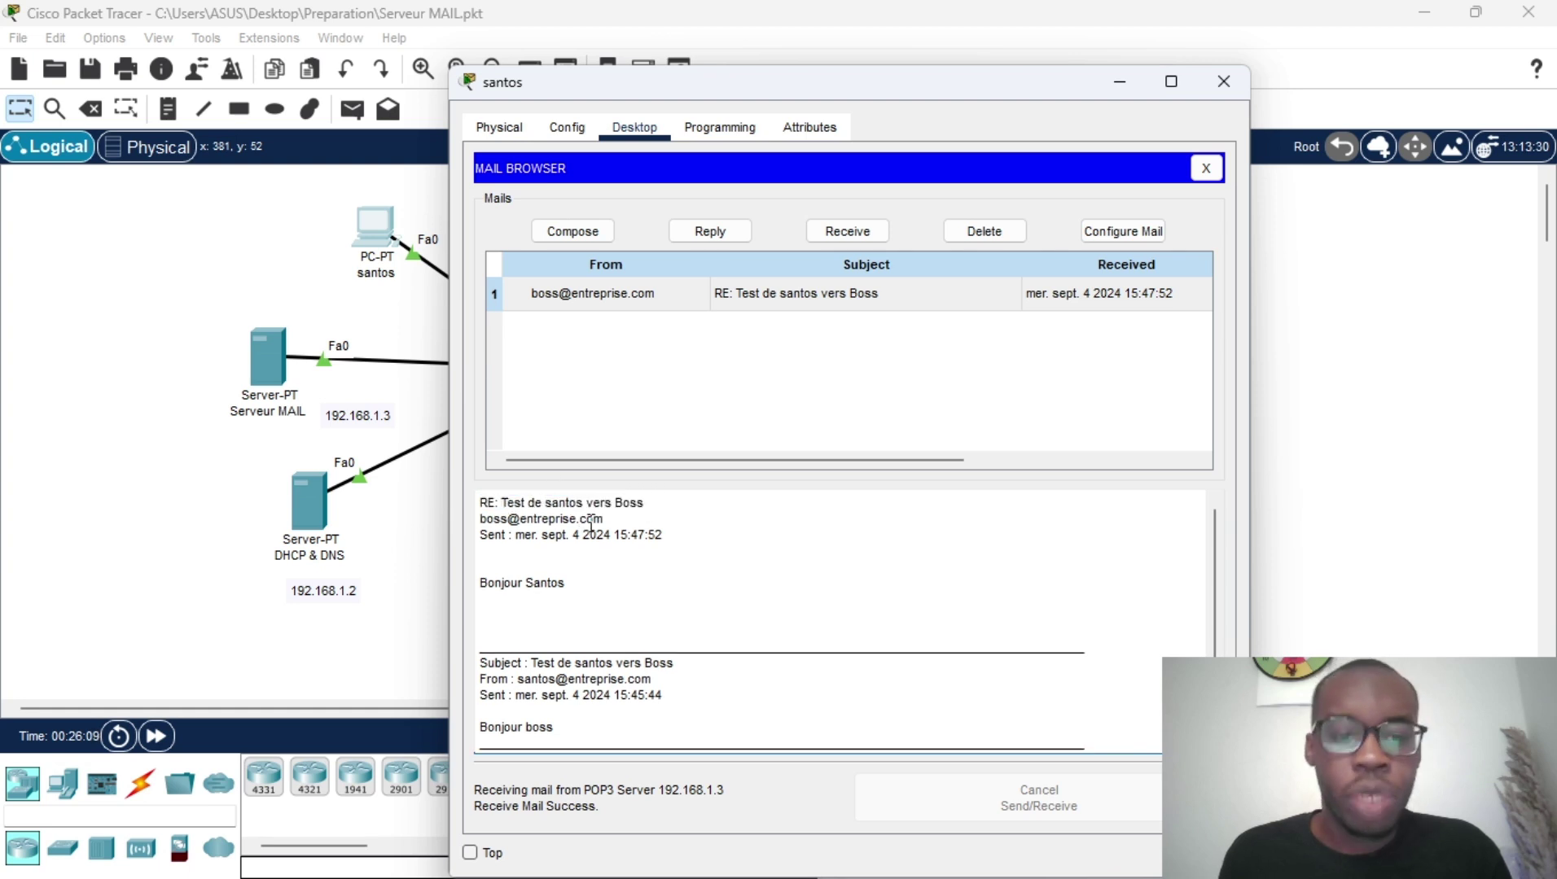
pyautogui.moveTo(637, 501); pyautogui.dragTo(624, 501)
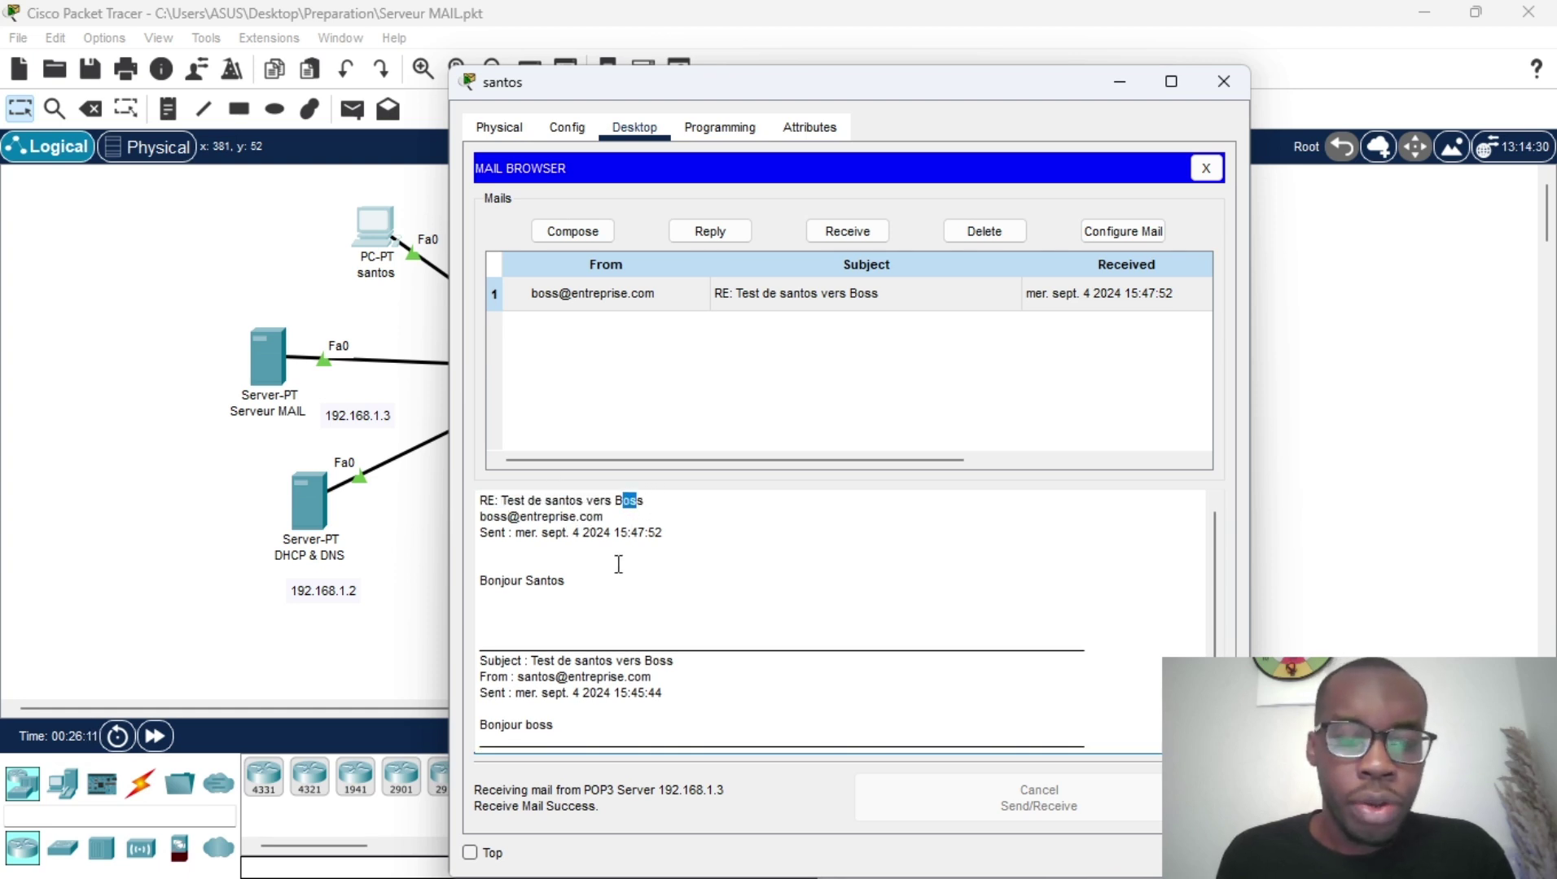
pyautogui.moveTo(619, 740); pyautogui.dragTo(480, 737)
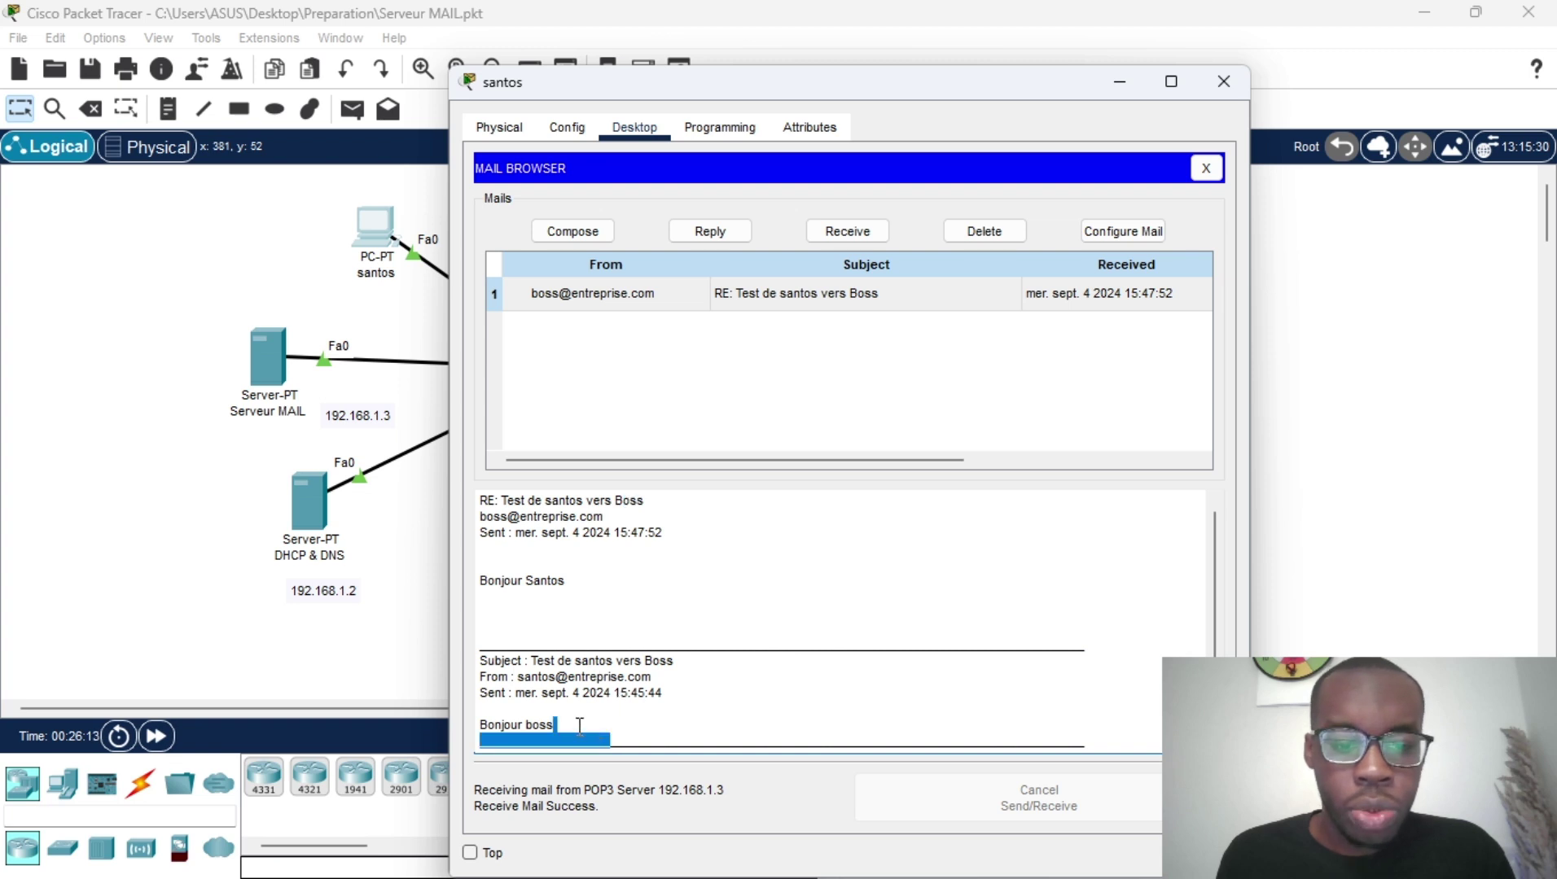
pyautogui.doubleClick(539, 725)
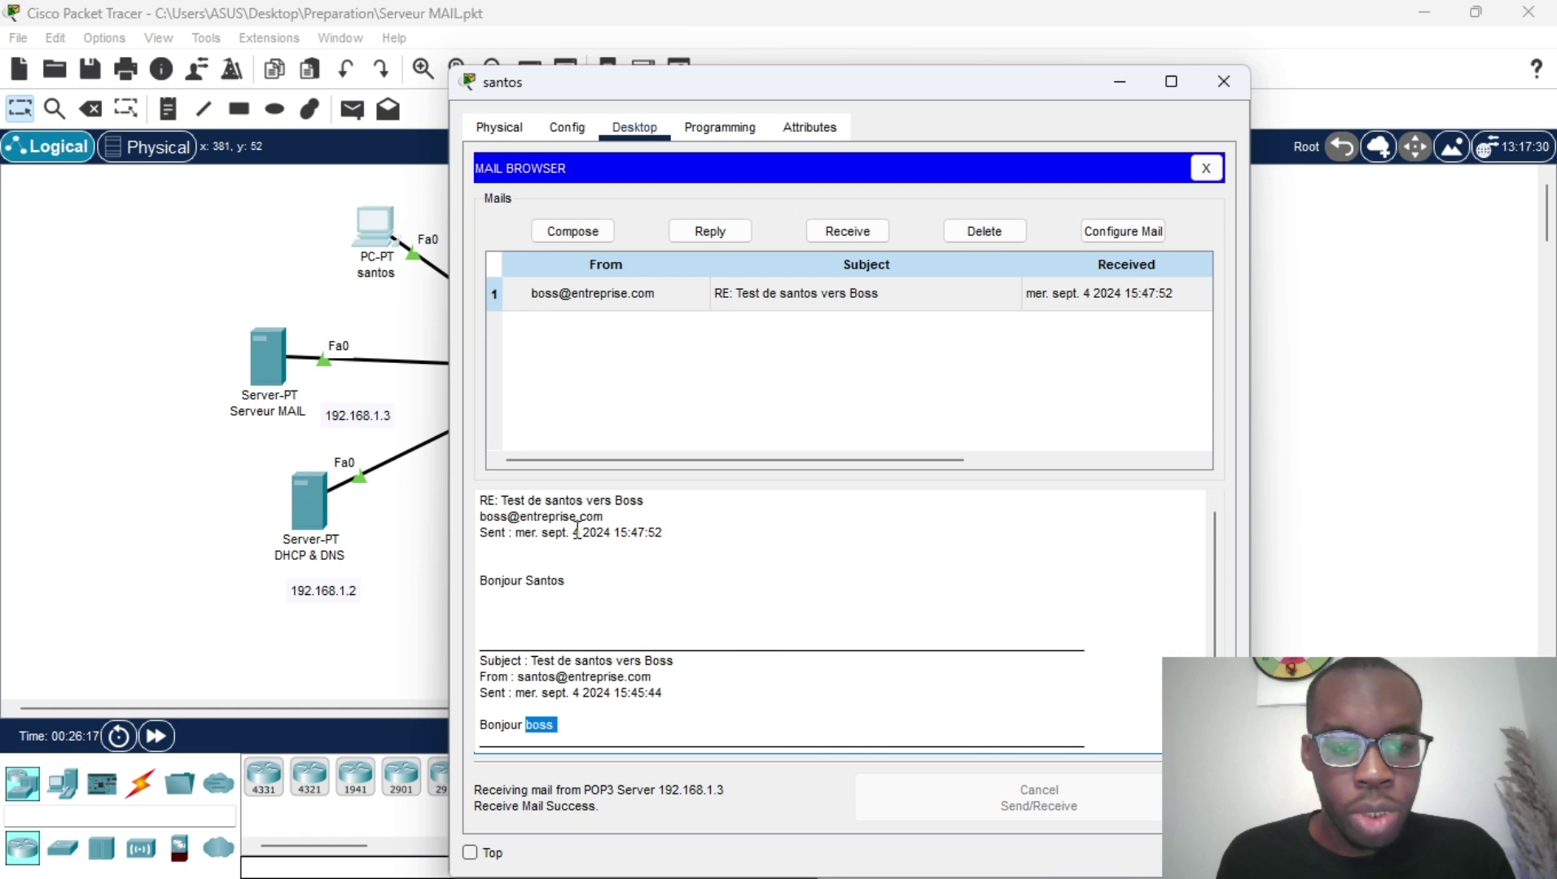
pyautogui.doubleClick(539, 499)
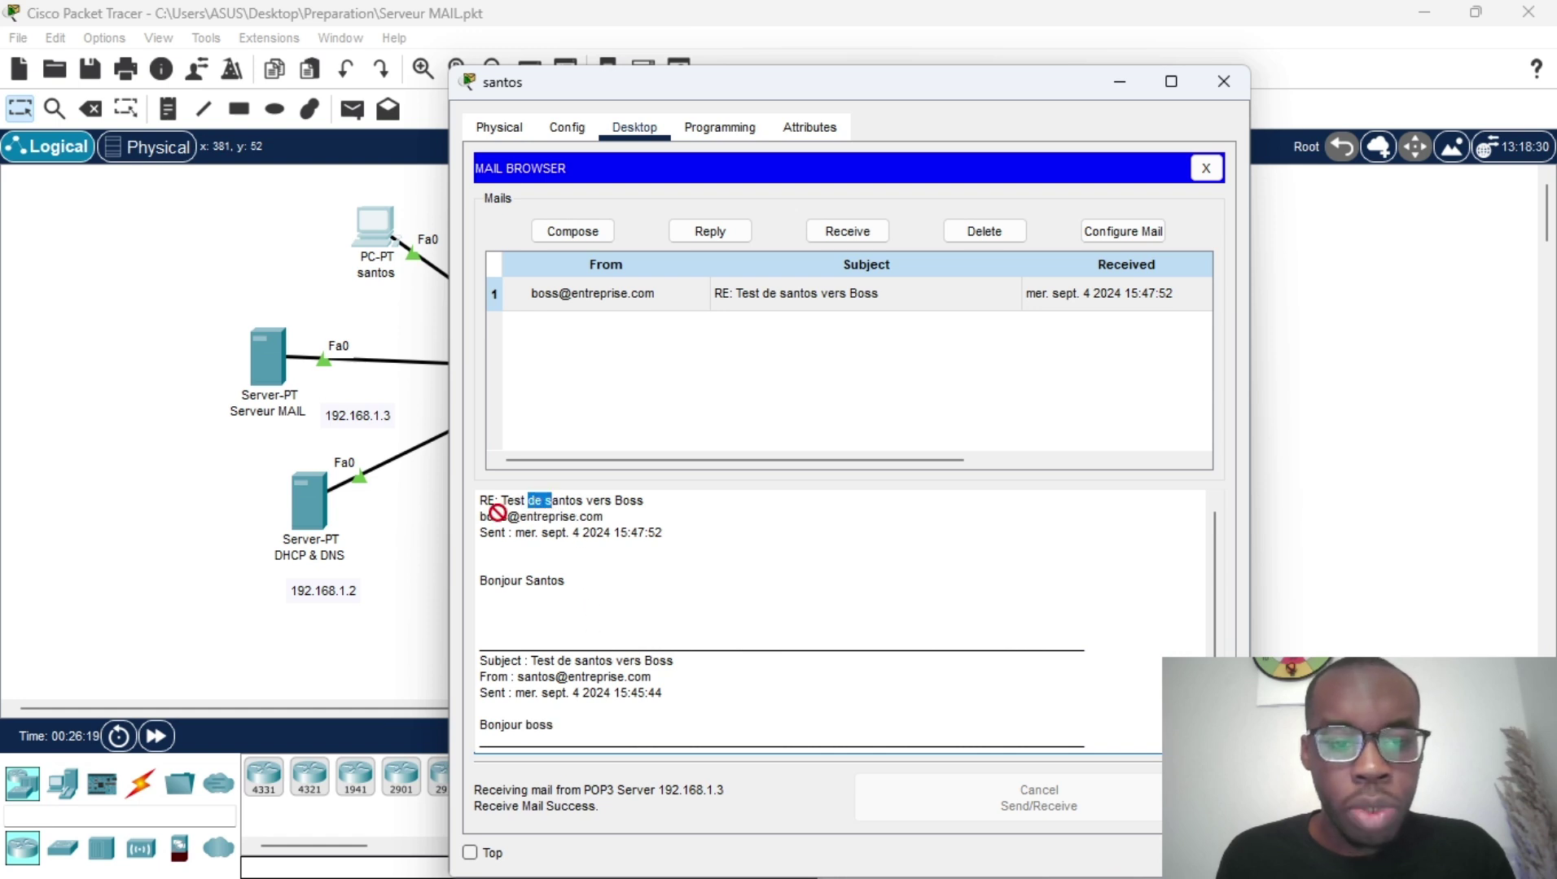
pyautogui.click(741, 399)
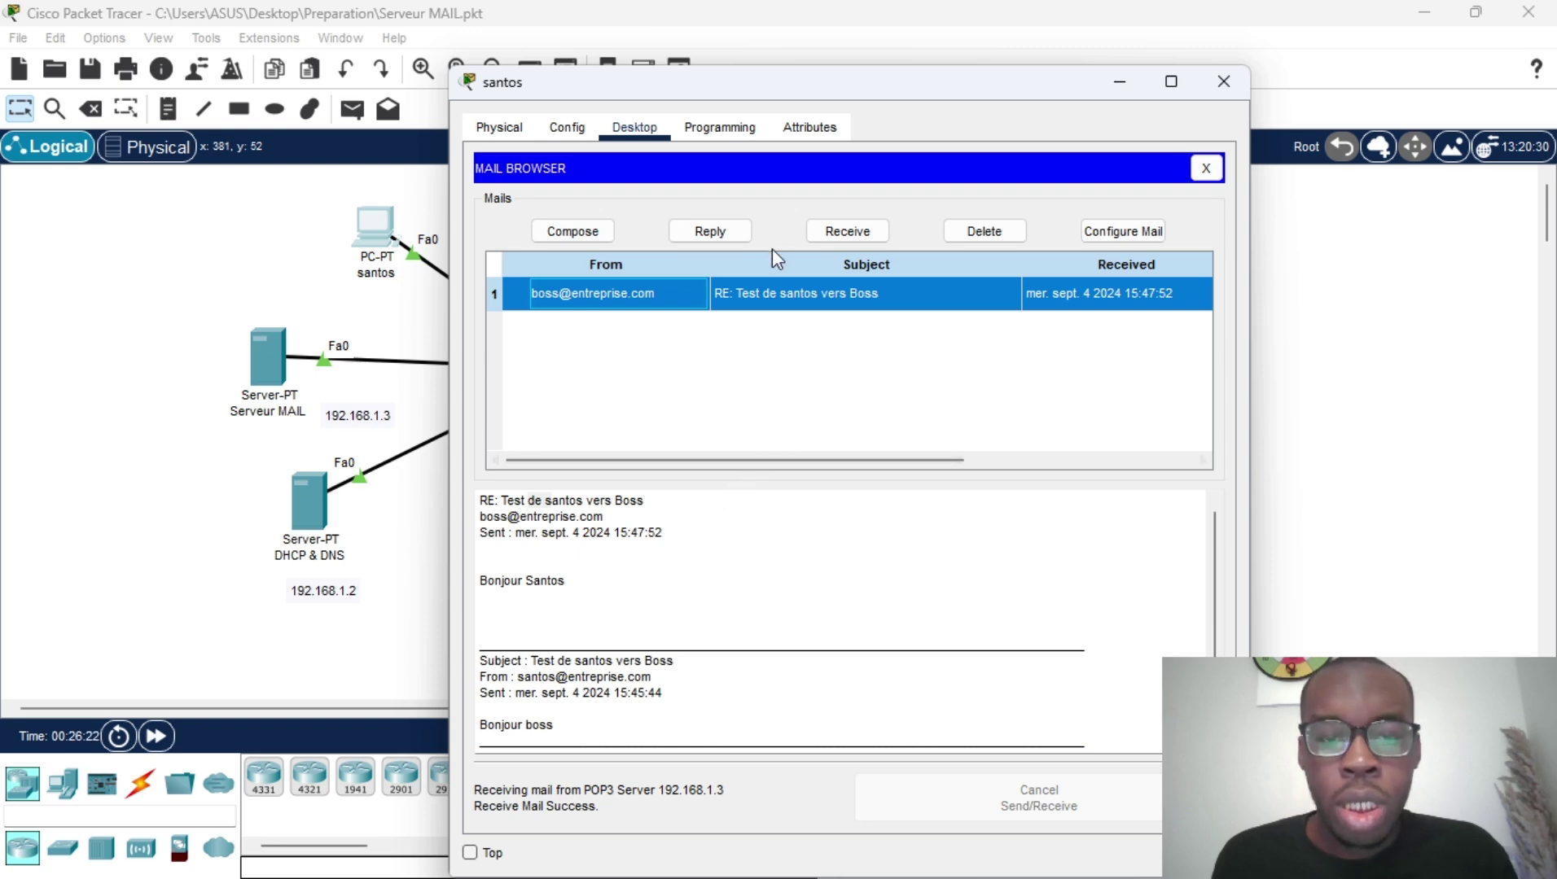
# Step: Close the santos PC, open Fast's mail client, and dismiss a no-mail-selected error
pyautogui.click(1223, 81)
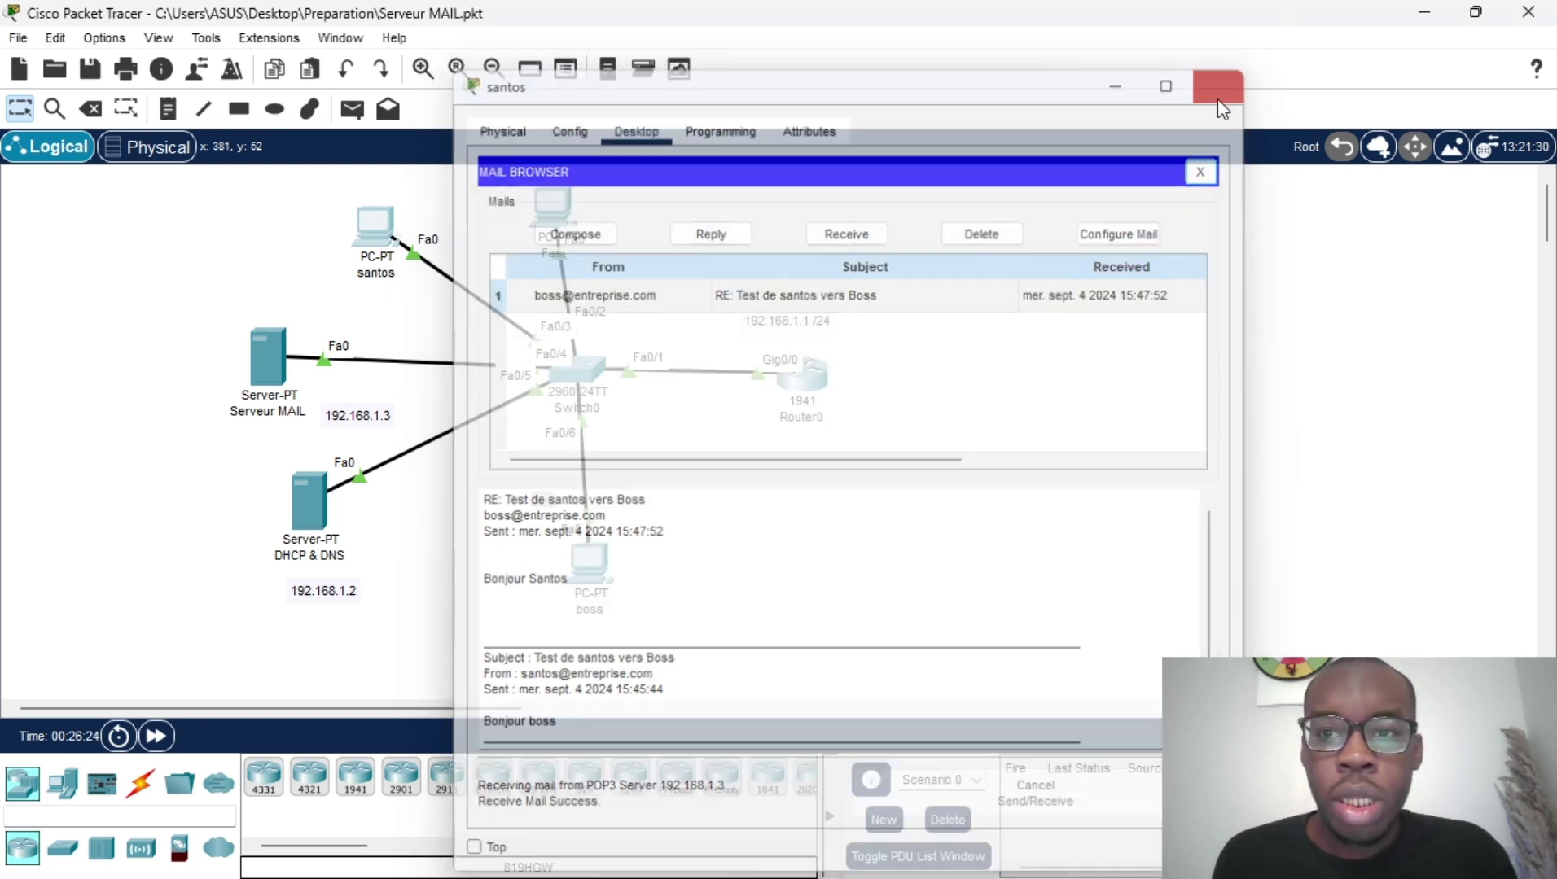
pyautogui.click(552, 207)
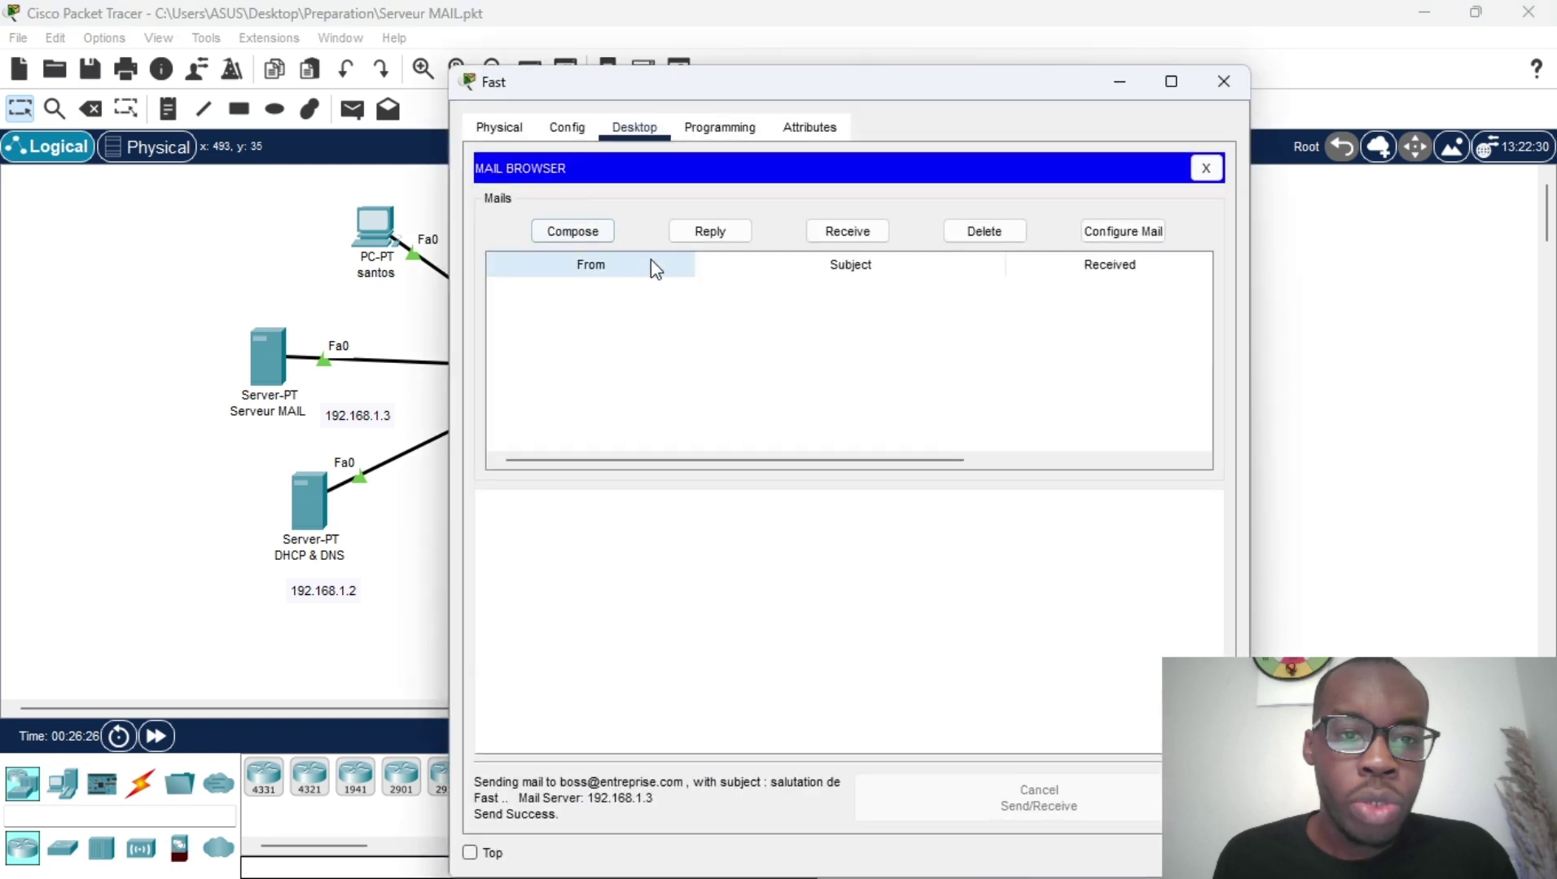
pyautogui.click(685, 236)
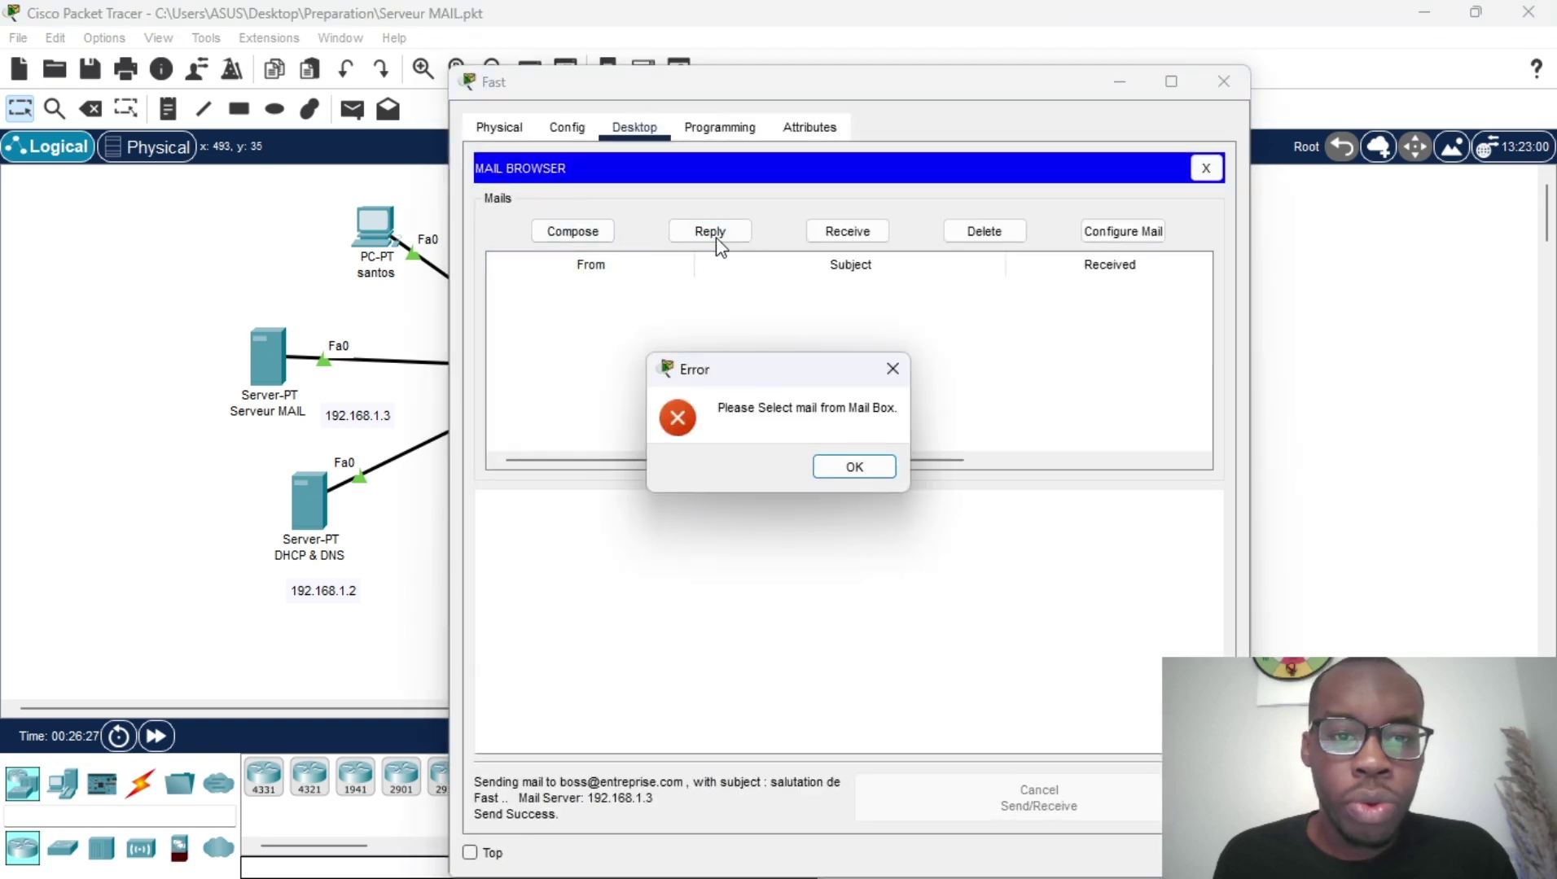
pyautogui.click(868, 469)
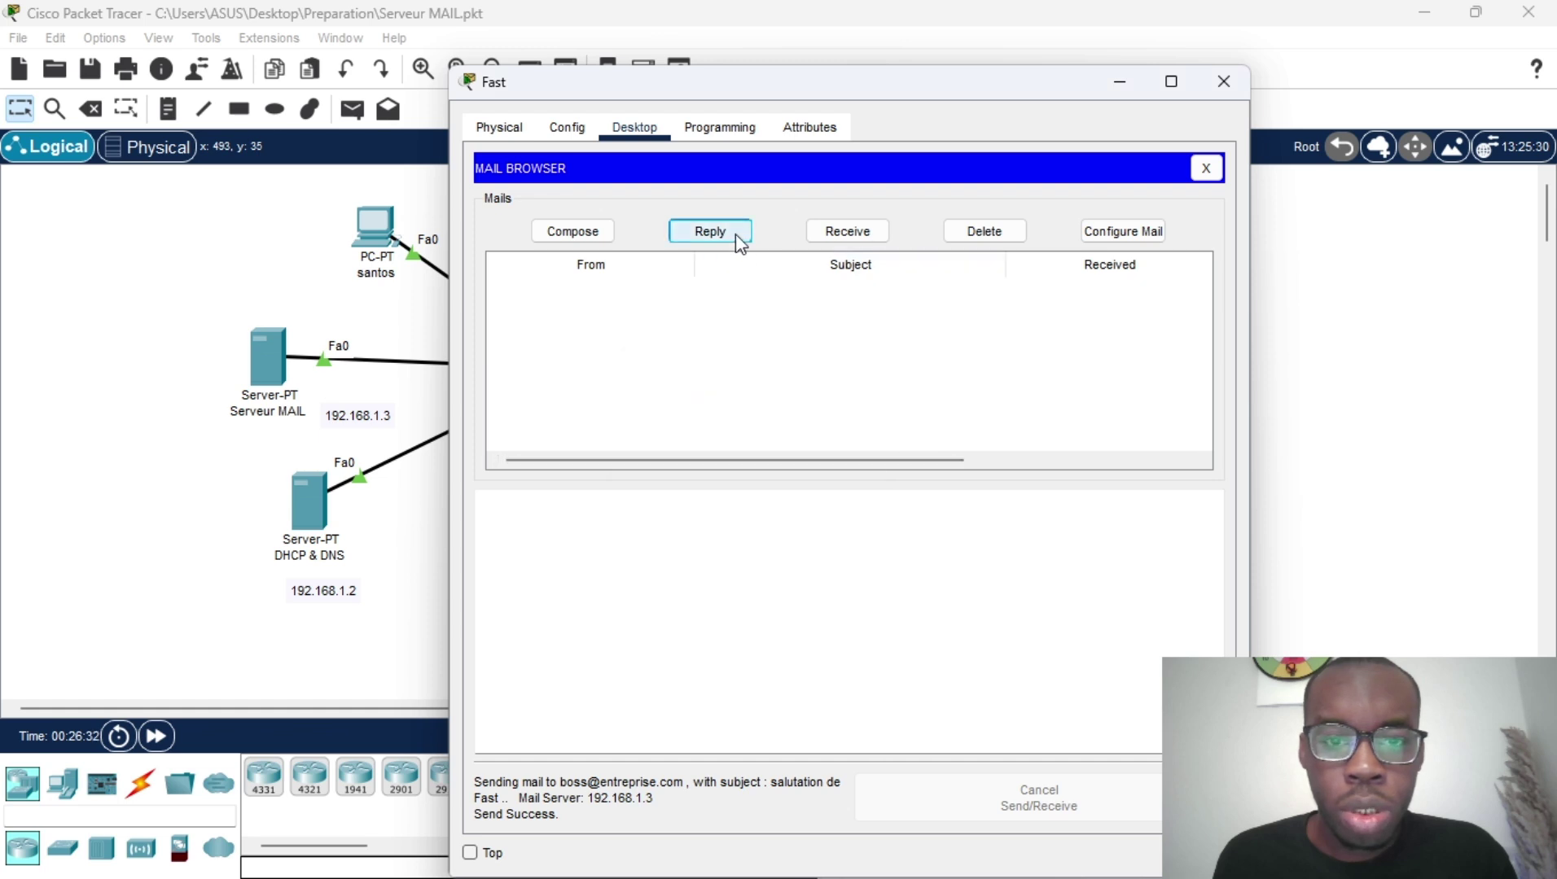
# Step: Fetch Fast's new mail and read the boss's 'Salutation du Boss' message
pyautogui.click(847, 235)
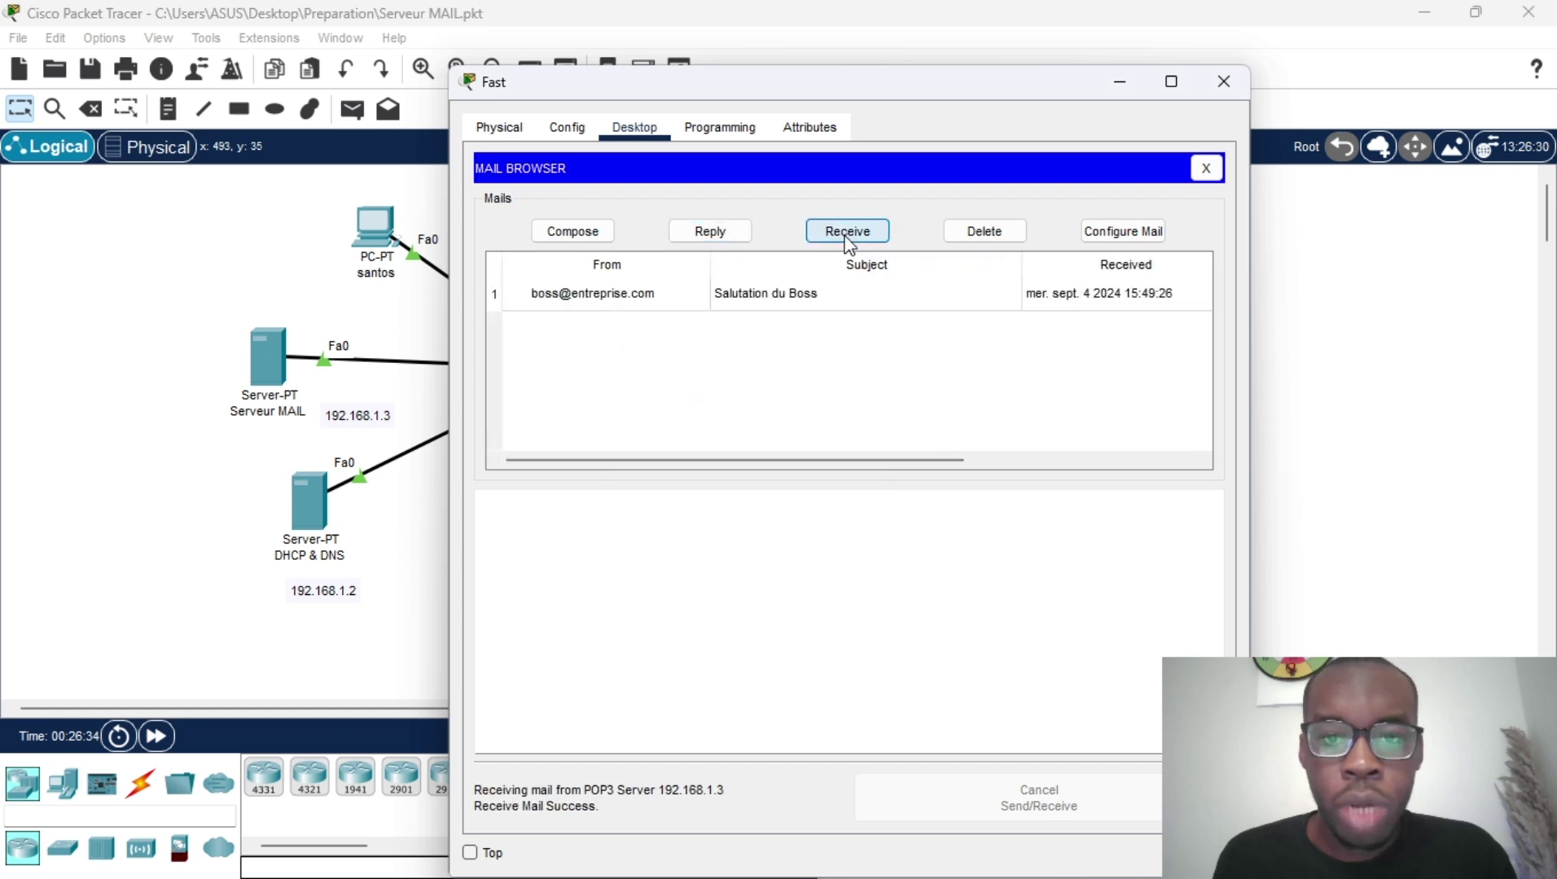
pyautogui.click(700, 302)
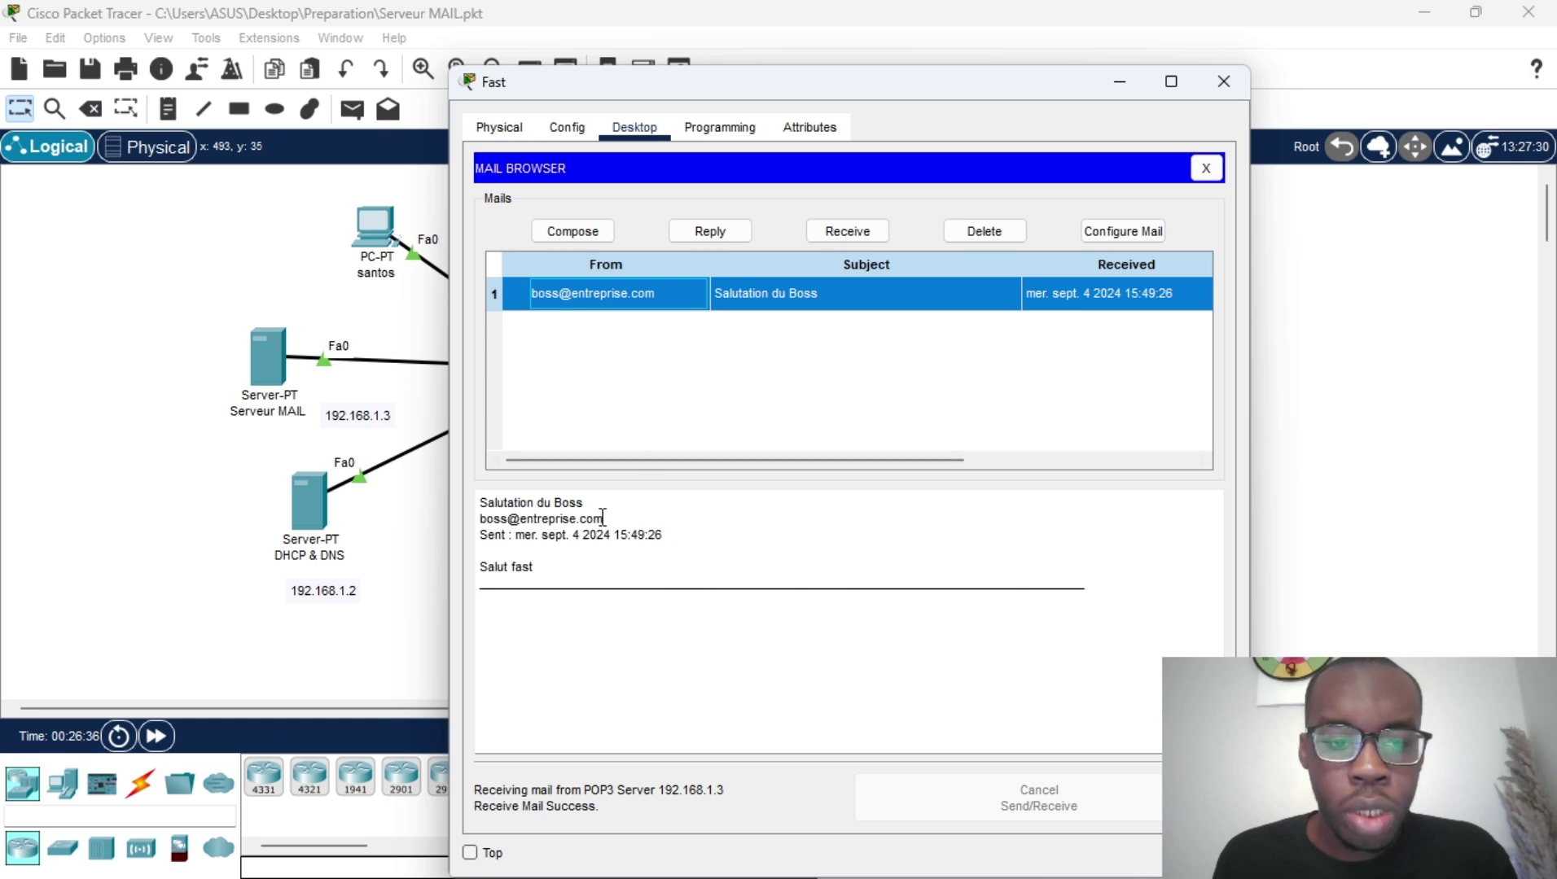
pyautogui.moveTo(603, 518); pyautogui.dragTo(491, 505)
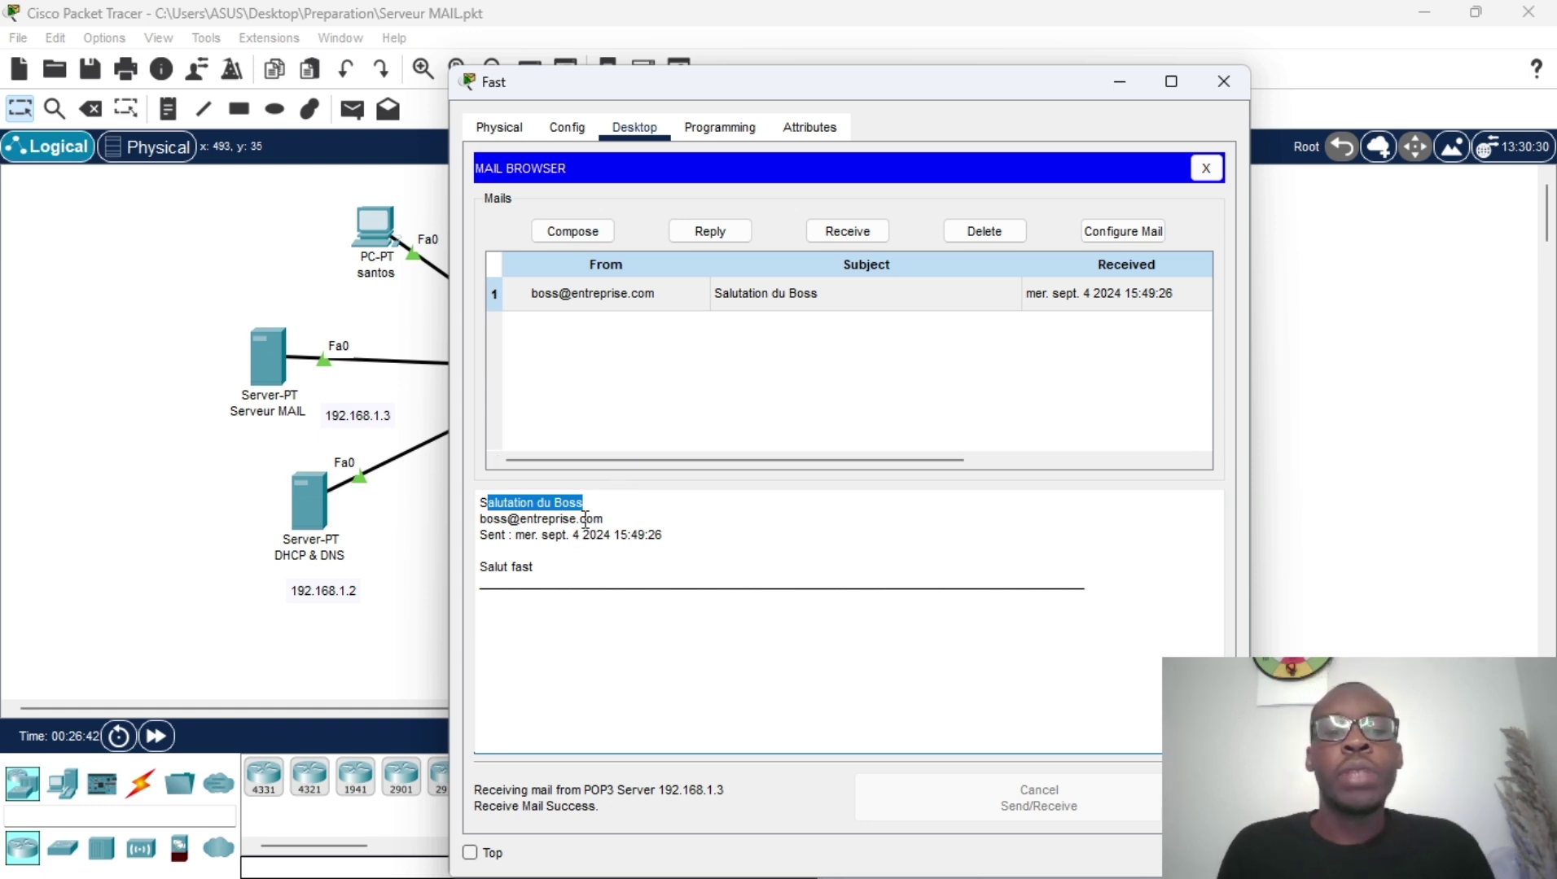
pyautogui.moveTo(587, 502); pyautogui.dragTo(555, 519)
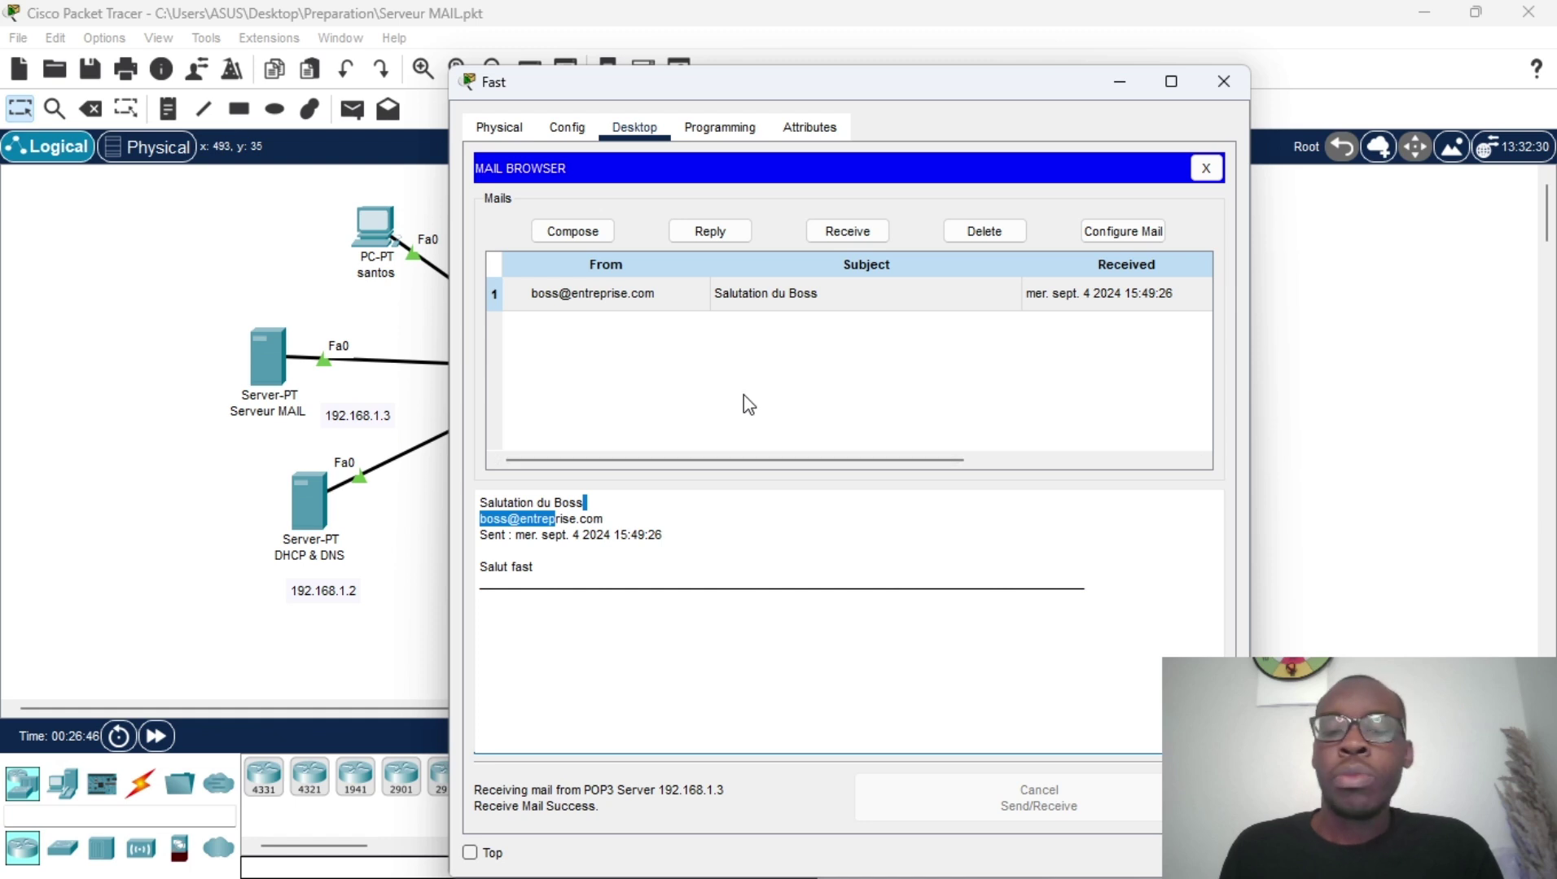
pyautogui.click(1241, 92)
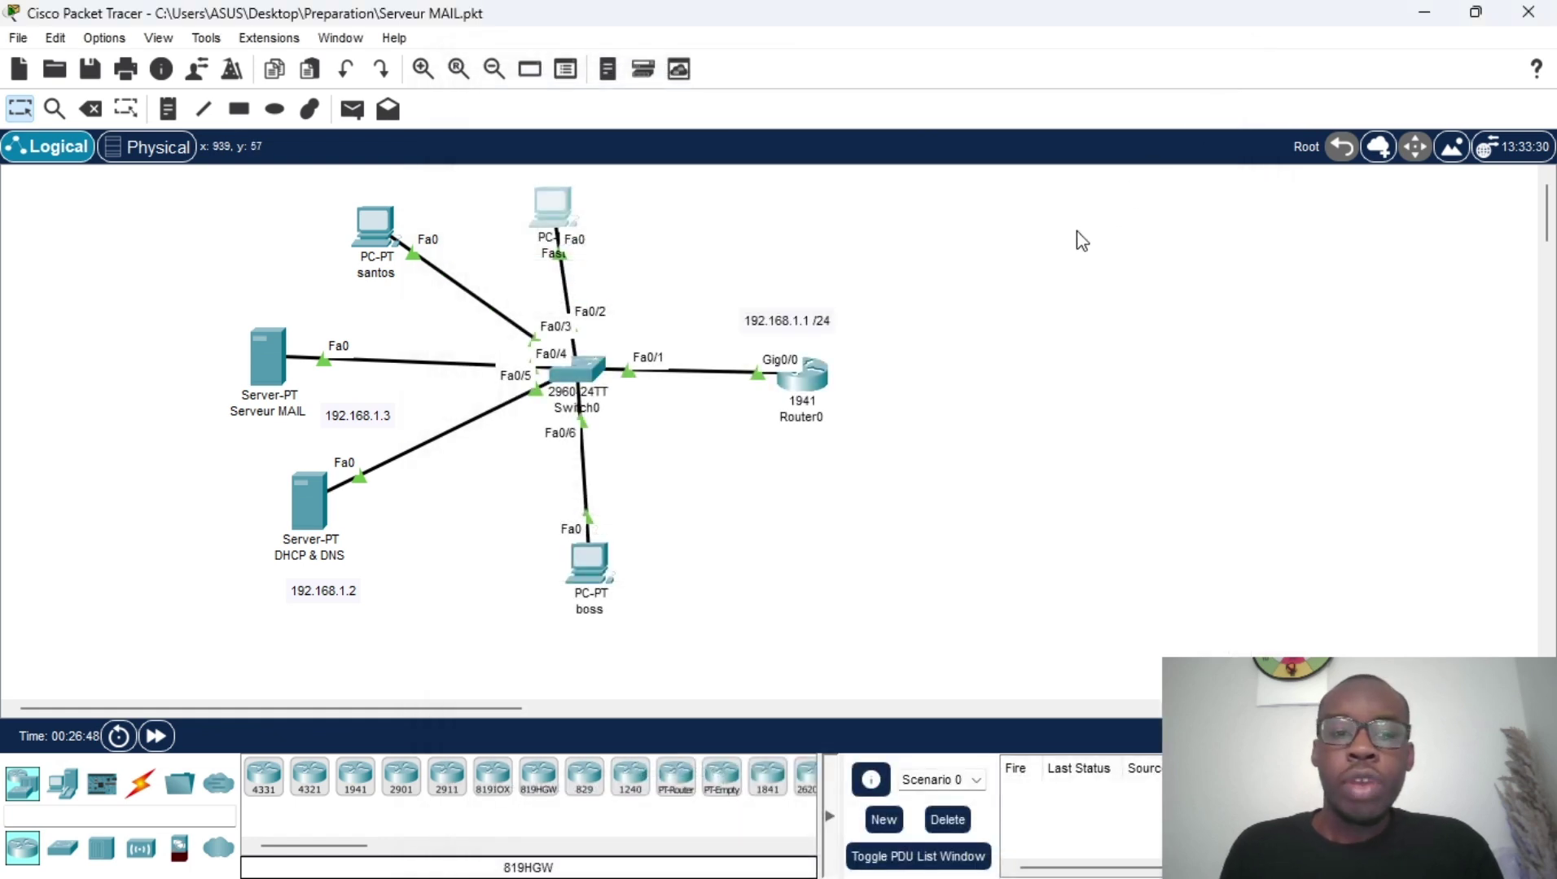